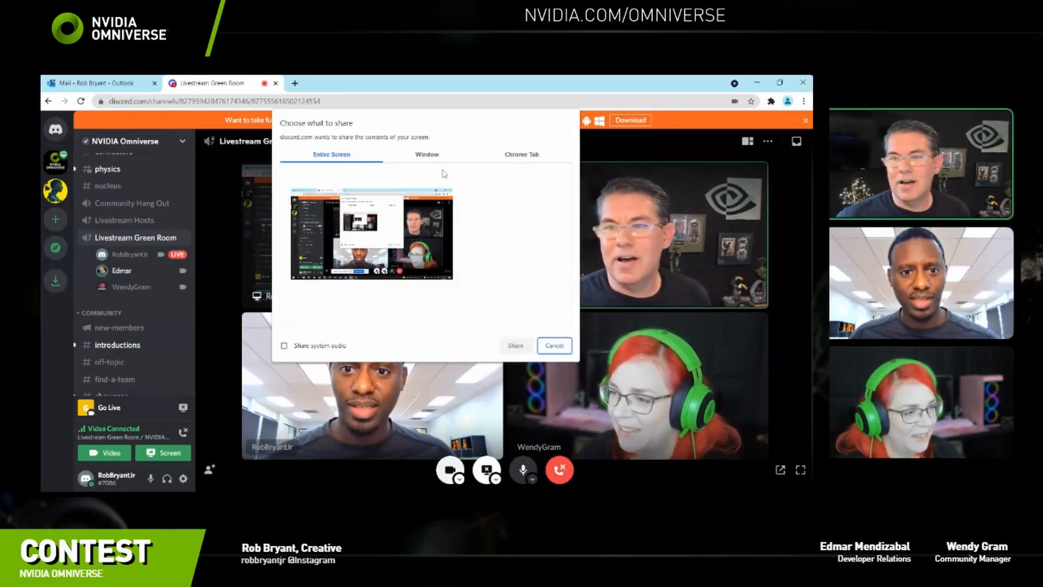
# List the individual windows available as the screen-sharing source.
pyautogui.click(427, 155)
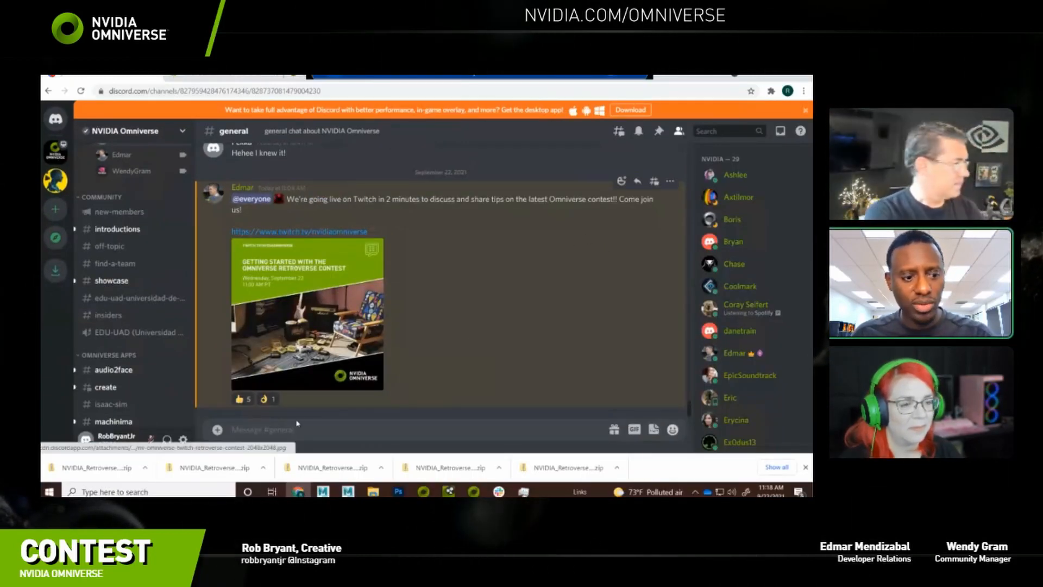
# Switch to the File Explorer window showing the Turbosquid folder and reposition it on the screen.
pyautogui.moveTo(373, 492)
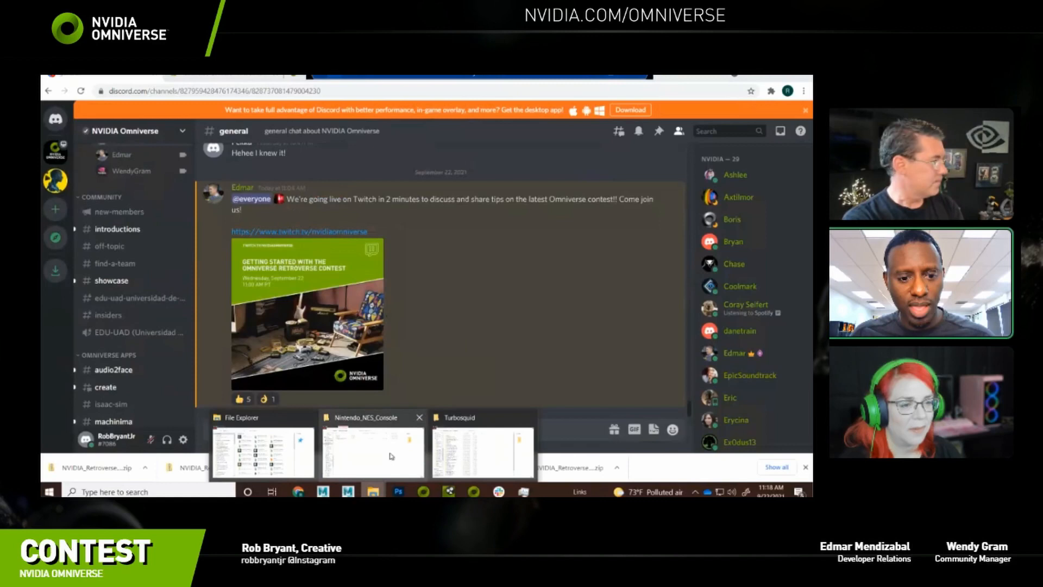
pyautogui.click(477, 449)
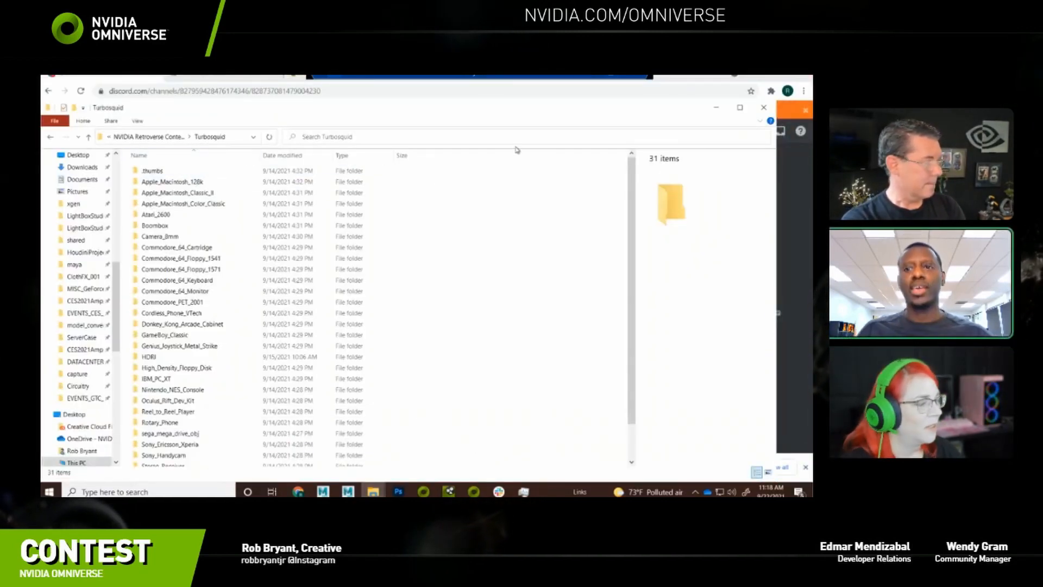
pyautogui.moveTo(591, 115); pyautogui.dragTo(609, 85)
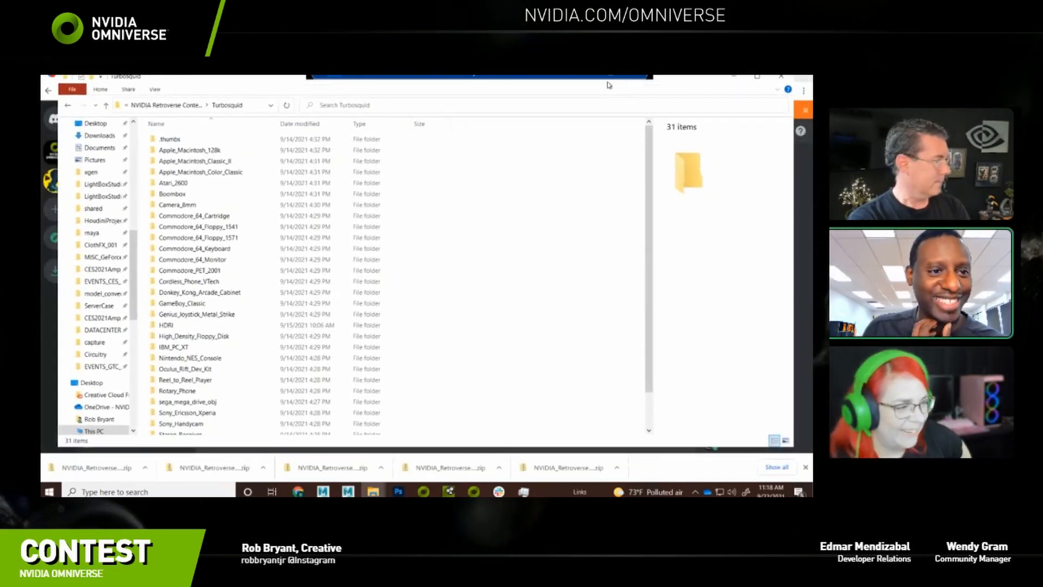
# Go up to the Downloads folder and reopen Turbosquid inside the NVIDIA Retroverse Contest Turbosquid Assets folder.
pyautogui.click(181, 106)
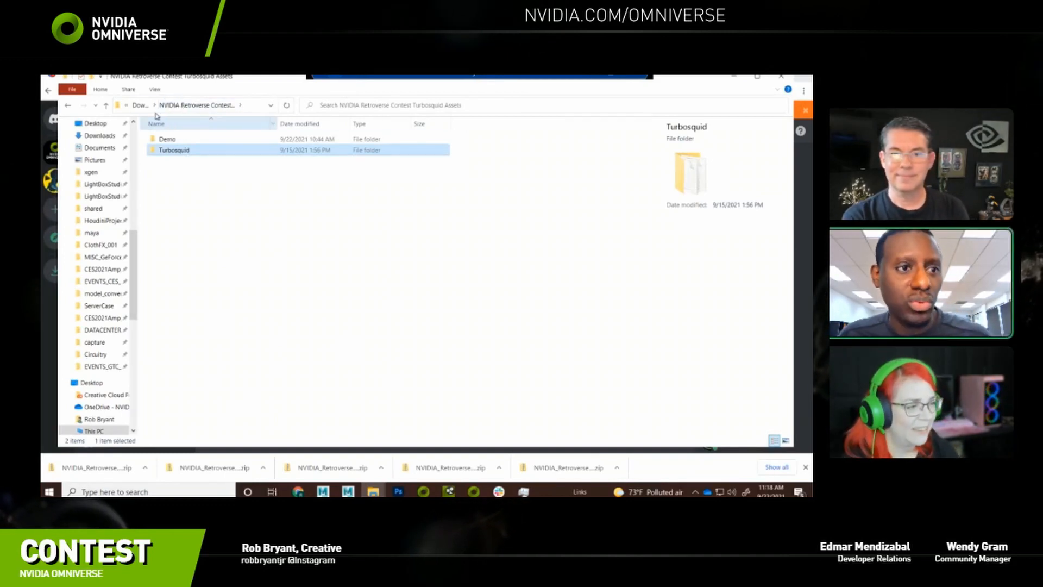
pyautogui.click(140, 104)
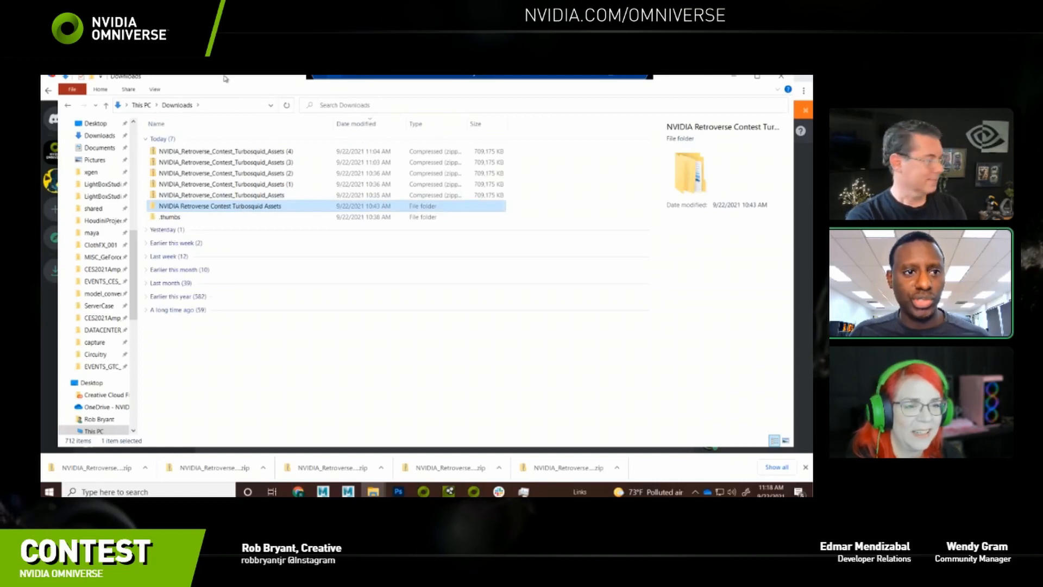
pyautogui.moveTo(228, 83)
pyautogui.mouseDown()
pyautogui.moveTo(233, 97)
pyautogui.moveTo(227, 83)
pyautogui.mouseUp()
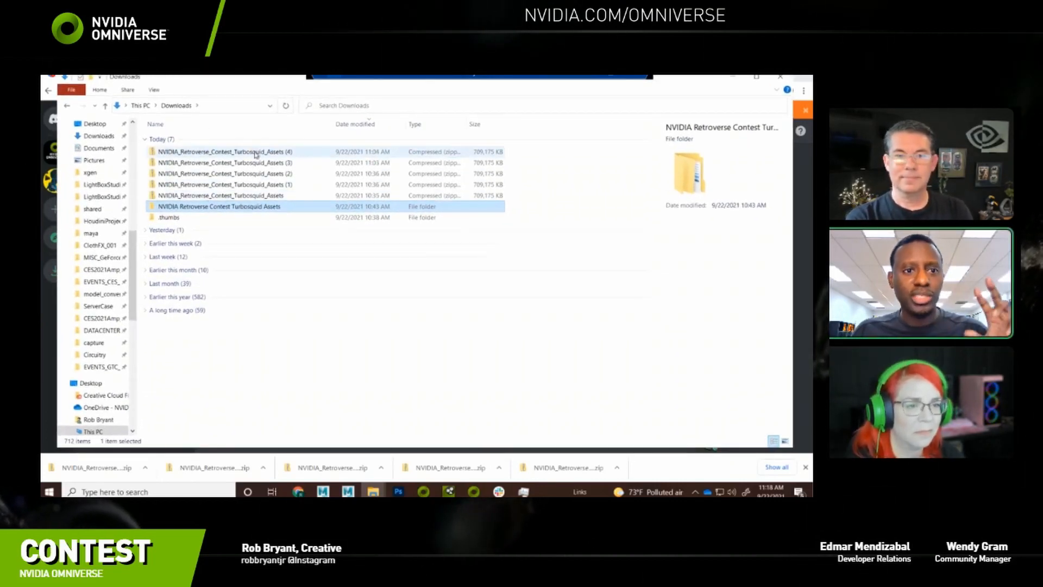
pyautogui.doubleClick(226, 207)
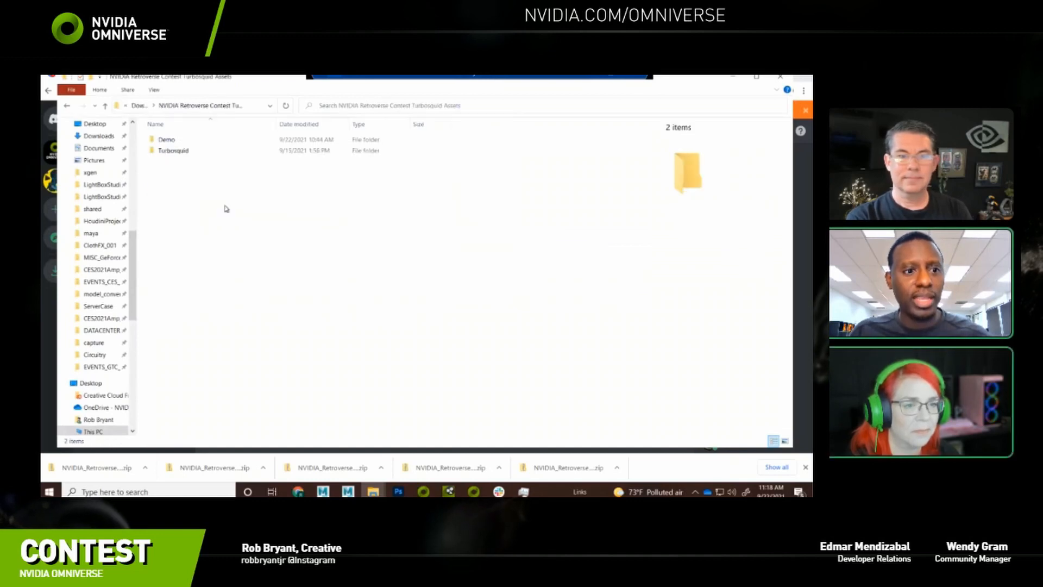
pyautogui.doubleClick(185, 156)
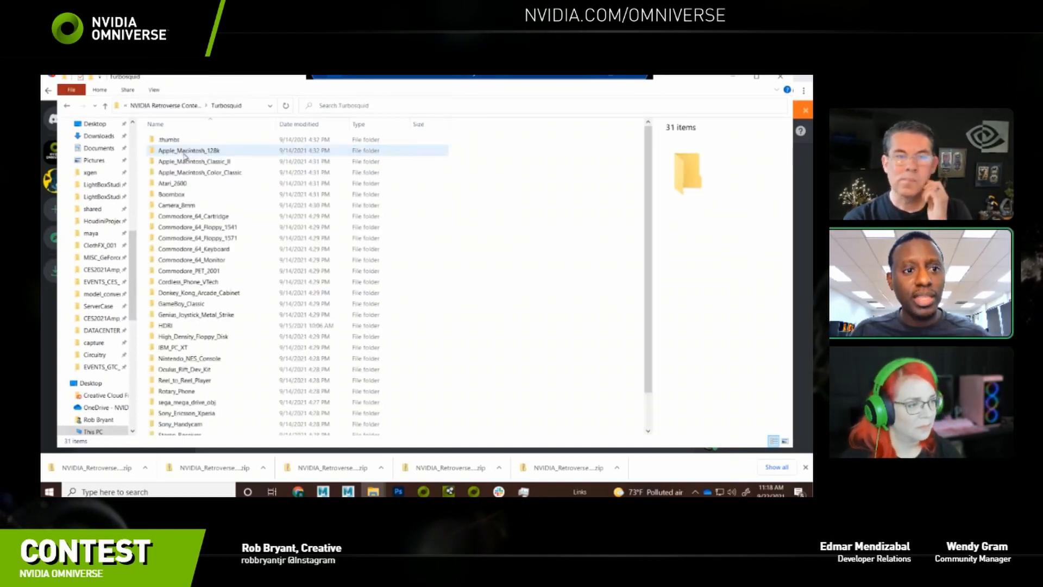
pyautogui.moveTo(650, 154)
pyautogui.mouseDown()
pyautogui.moveTo(648, 176)
pyautogui.moveTo(654, 151)
pyautogui.mouseUp()
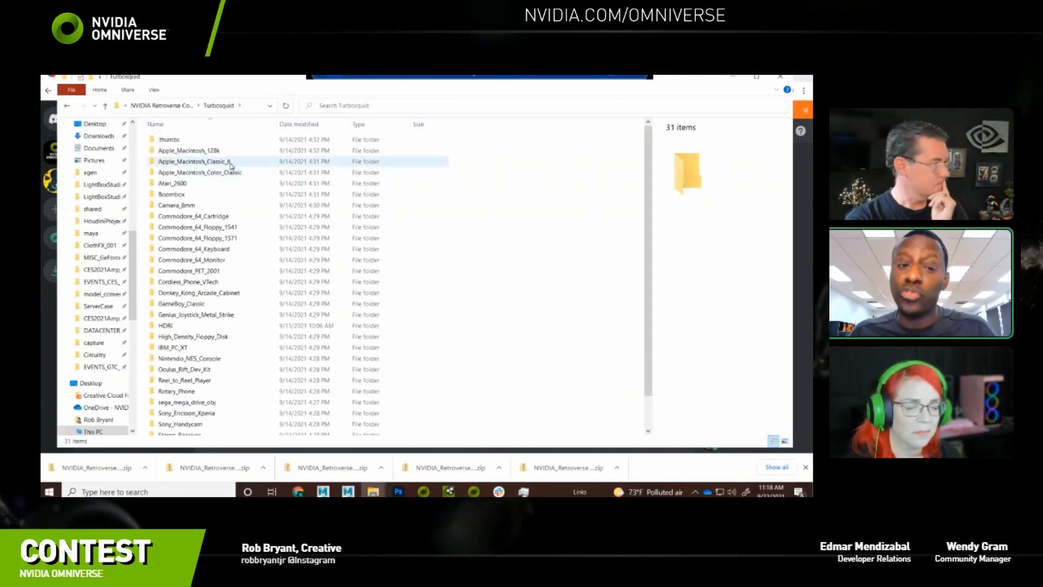
# Look through the asset folders in Turbosquid, including Apple_Macintosh_128k, Camera_8mm, HDRI, Nintendo_NES_Console and Sony_Handycam.
pyautogui.click(218, 152)
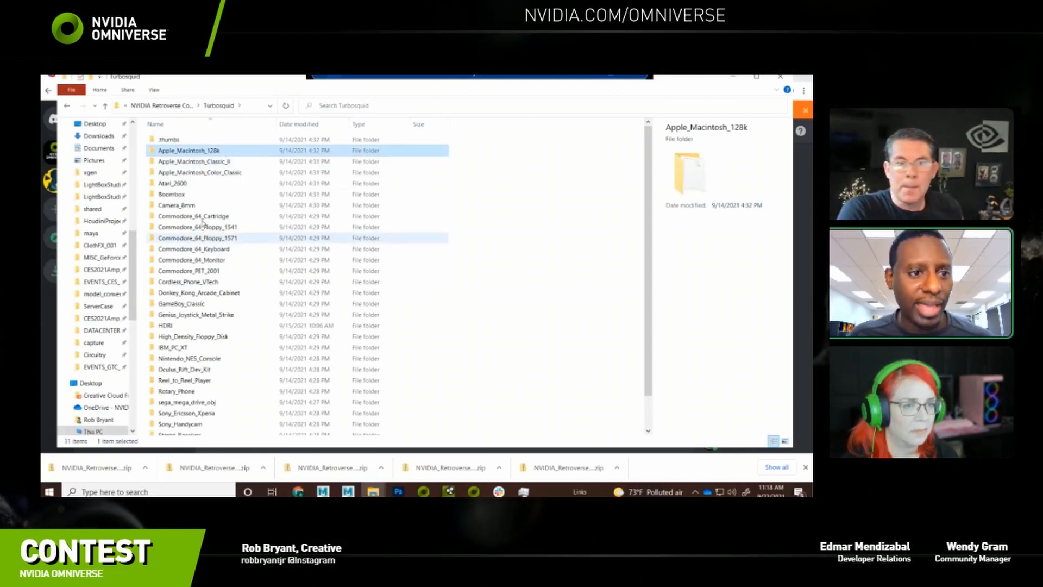
pyautogui.click(185, 206)
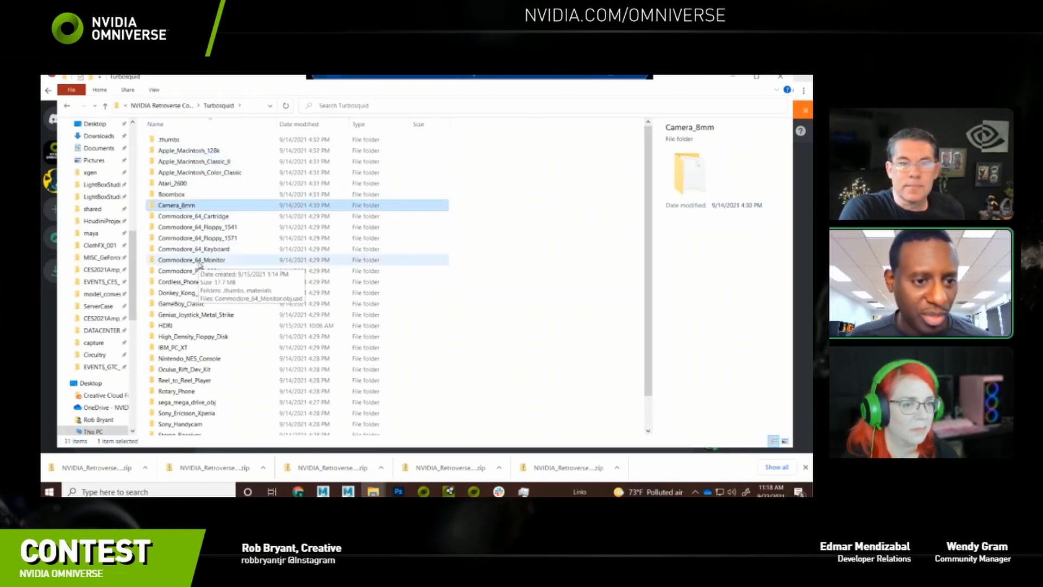
pyautogui.scroll(-1, 195, 288)
pyautogui.click(179, 288)
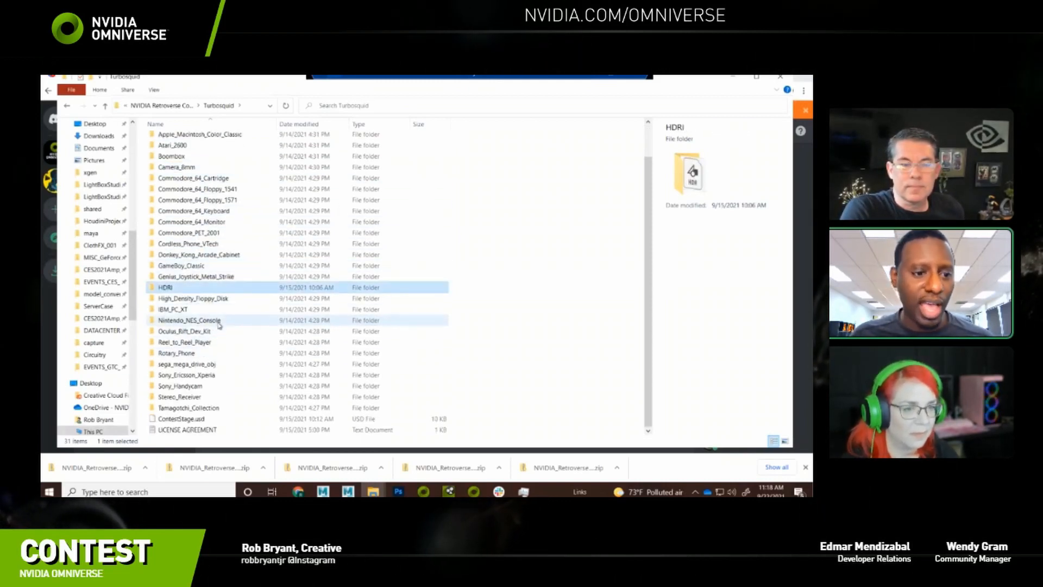
pyautogui.click(219, 321)
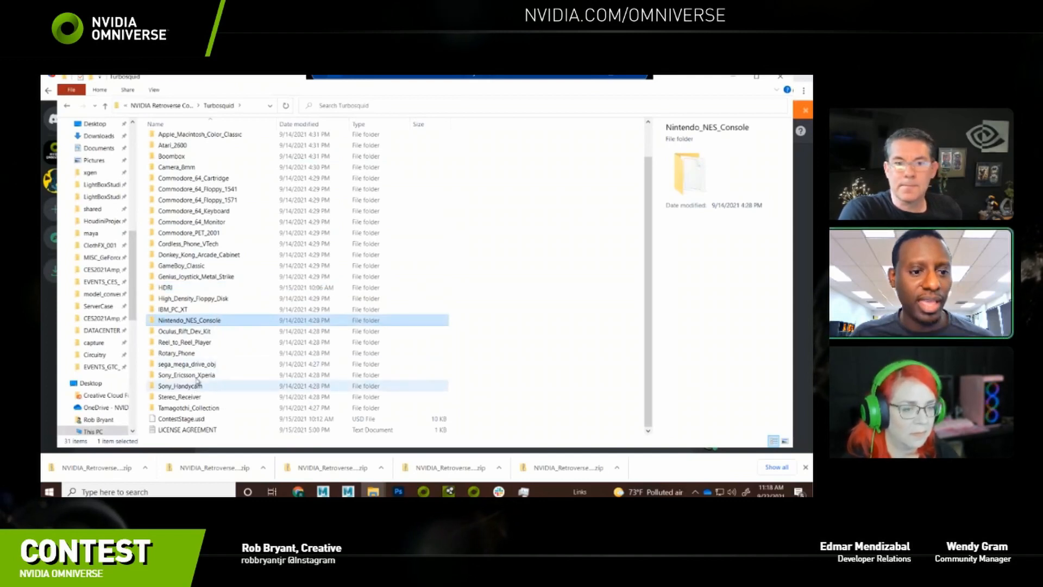
pyautogui.click(191, 332)
pyautogui.click(220, 387)
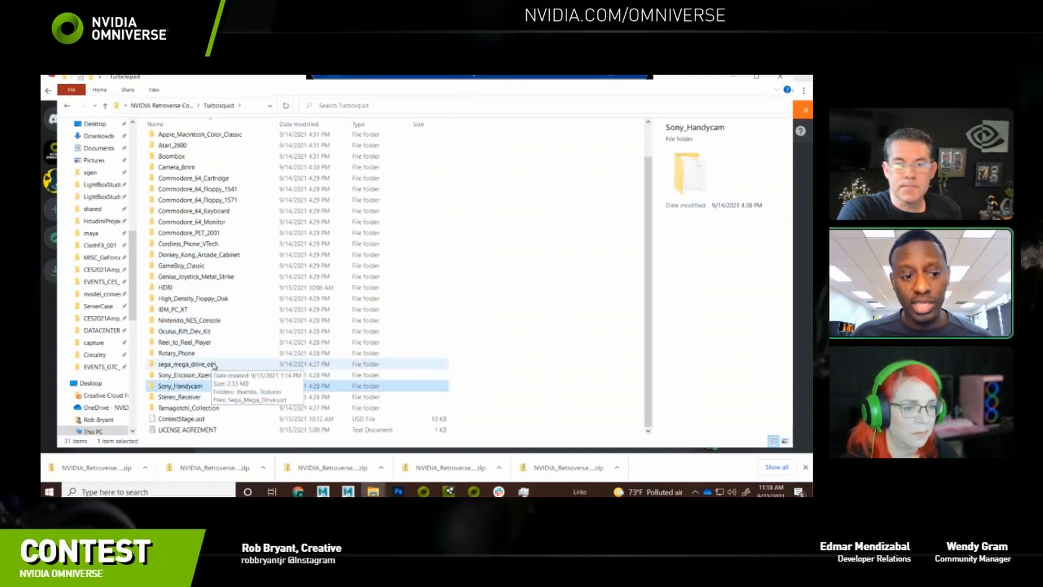
pyautogui.scroll(2, 213, 365)
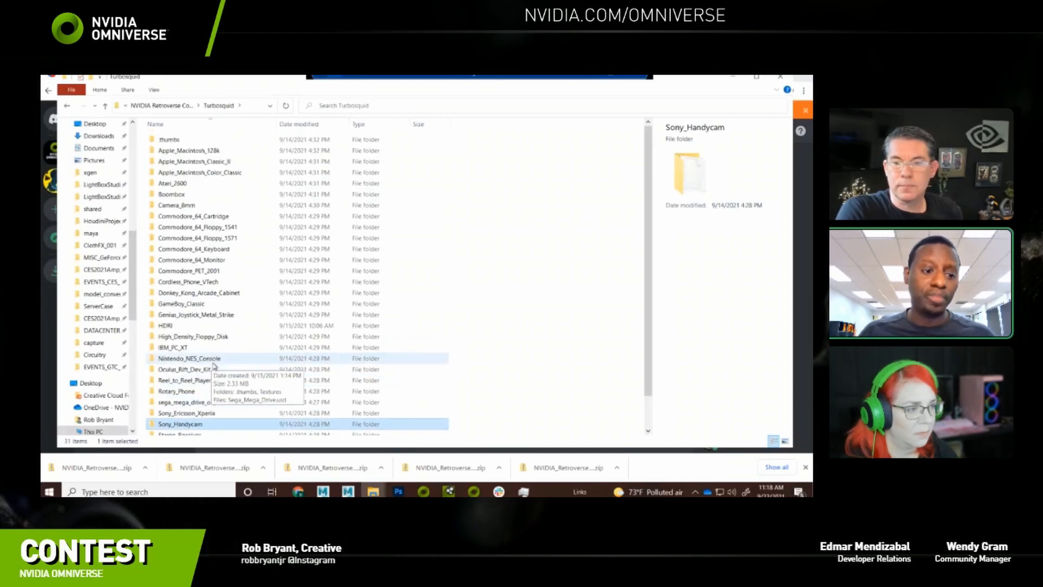
# Open the Apple_Macintosh_128k folder, check its Apple_Macintosh_128k.usd file, and return to the Turbosquid folder.
pyautogui.doubleClick(215, 152)
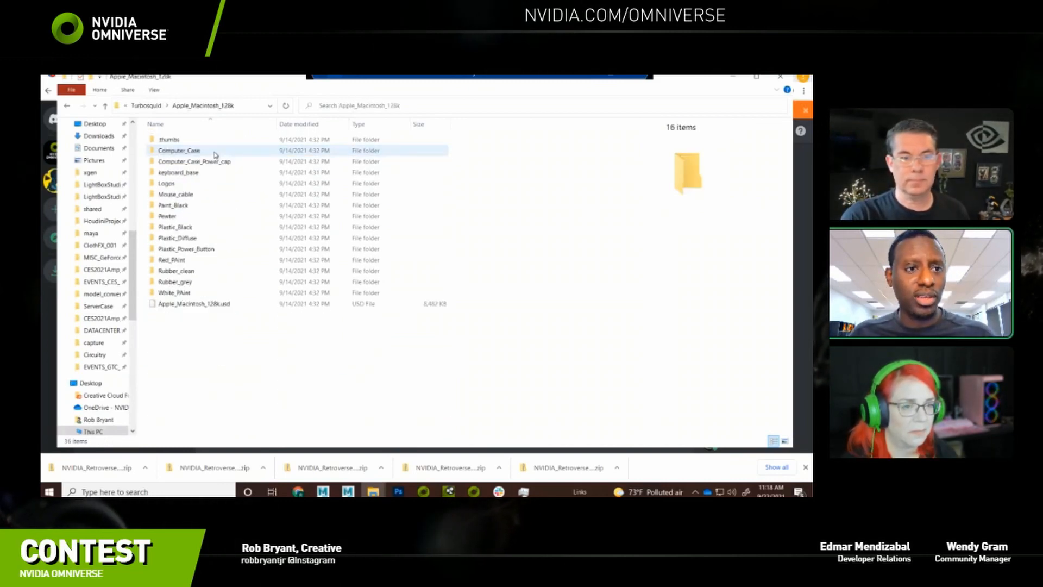
pyautogui.click(259, 304)
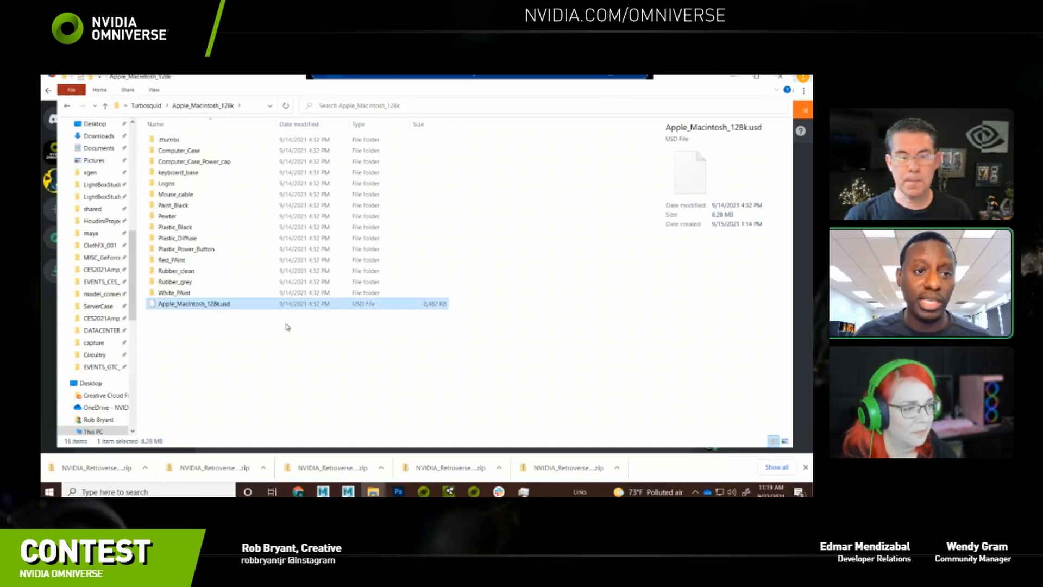
pyautogui.click(146, 106)
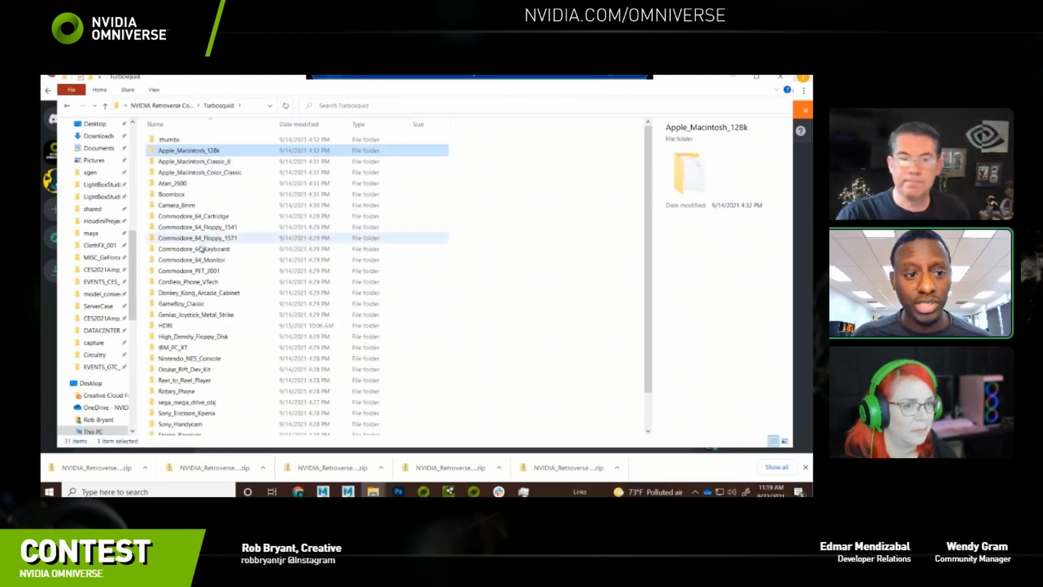
# Open the Commodore_64_Floppy_1571 folder, select its USD file, and widen the Name column to fit the full names.
pyautogui.doubleClick(201, 238)
pyautogui.click(234, 173)
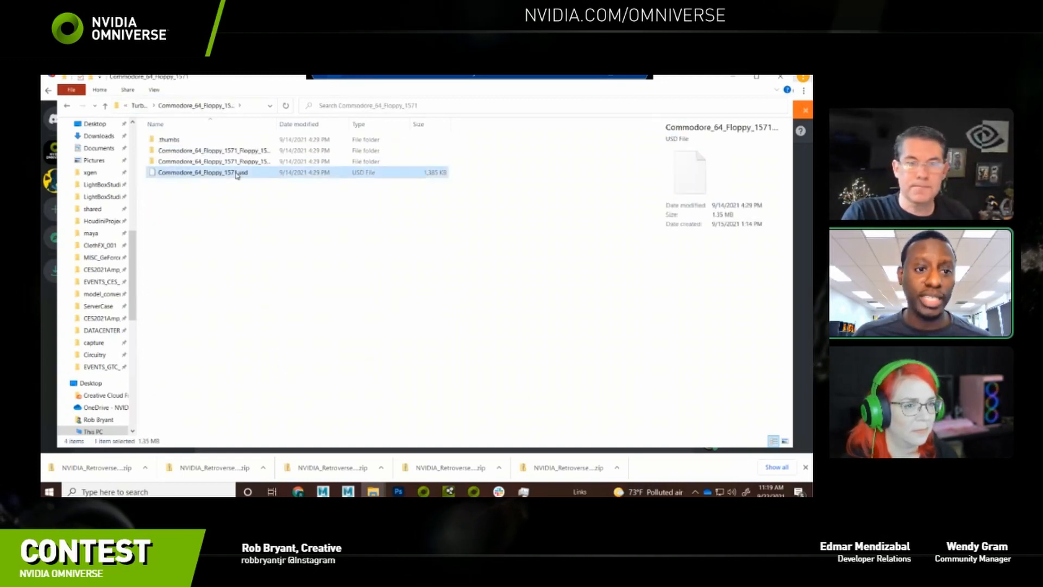
pyautogui.doubleClick(277, 124)
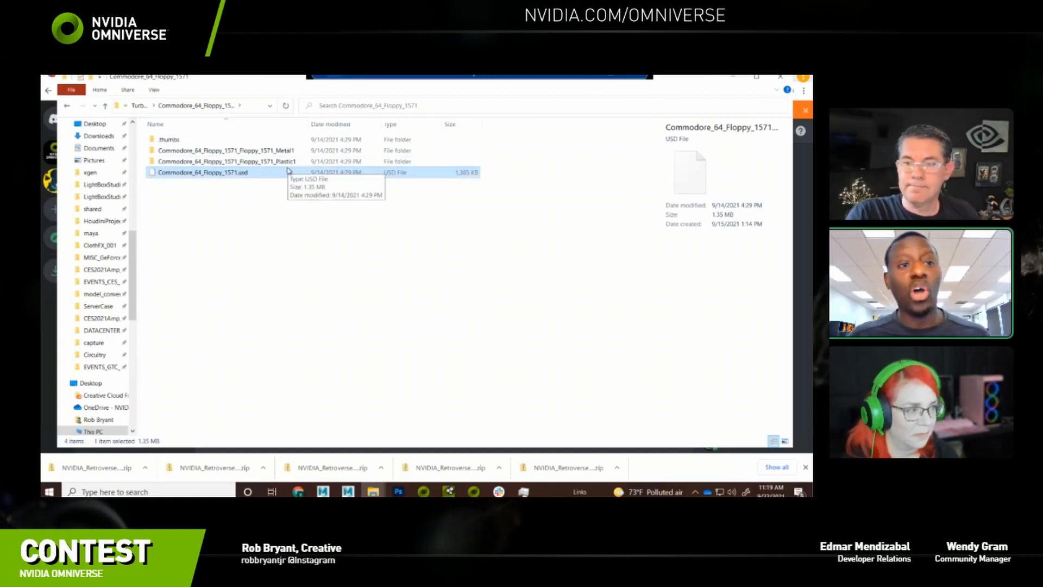
# Return to the Turbosquid folder and highlight the HDRI and Commodore_64_Keyboard folders.
pyautogui.click(139, 105)
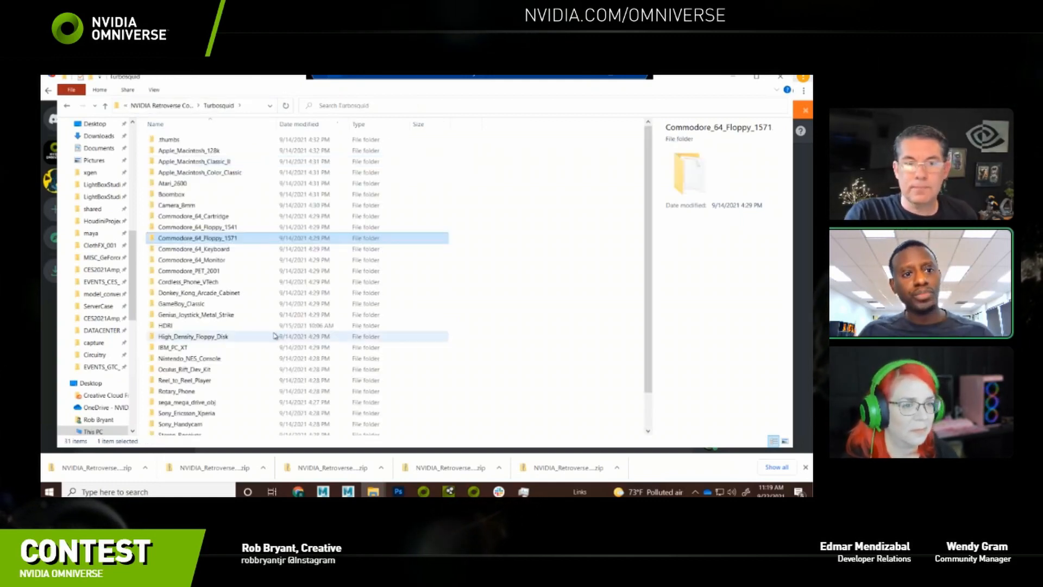
pyautogui.click(239, 326)
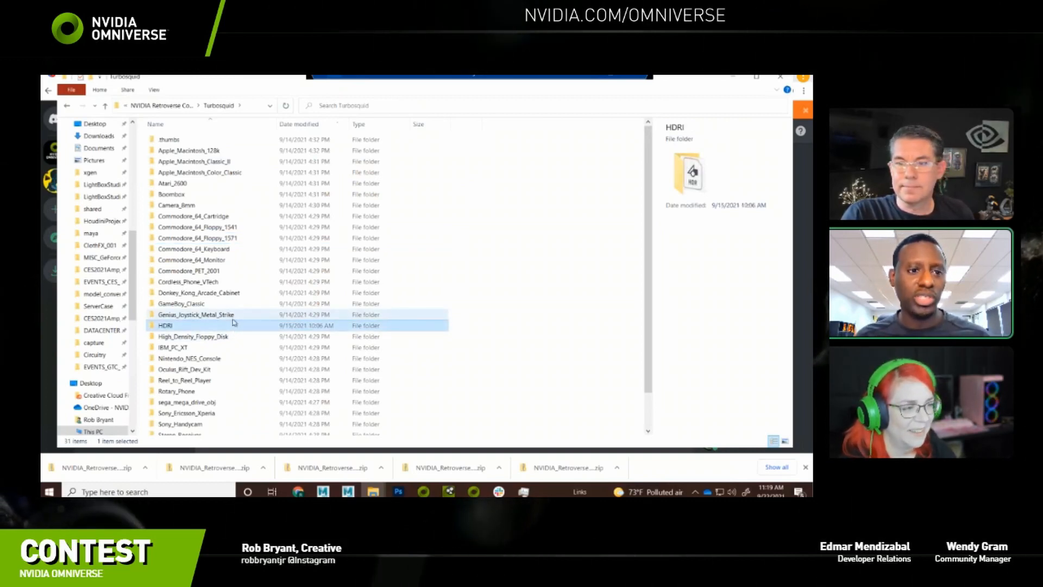
pyautogui.click(228, 251)
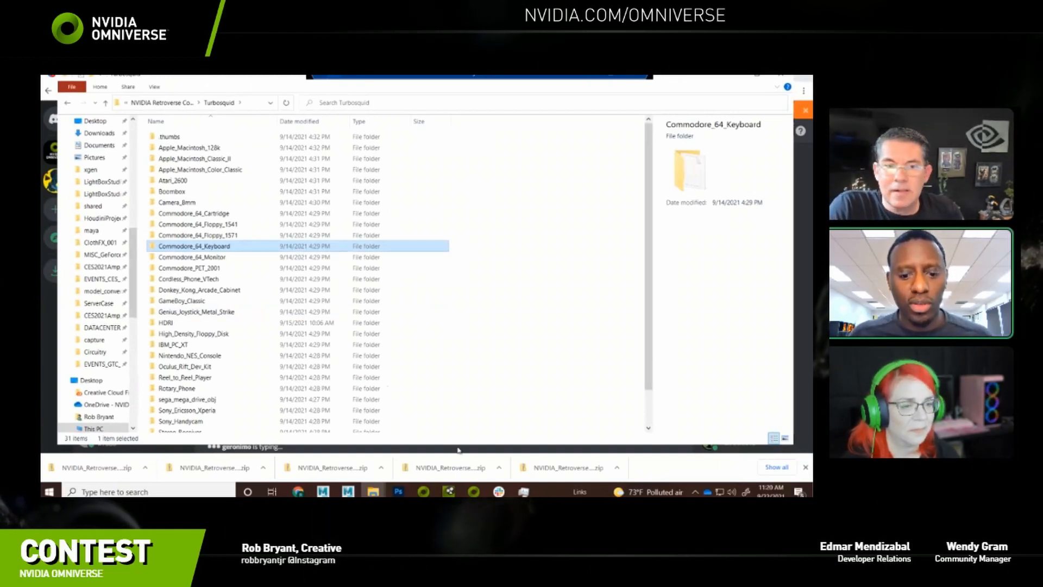
# Switch to the Omniverse Launcher and show the Create app's library page with its launch option.
pyautogui.click(474, 491)
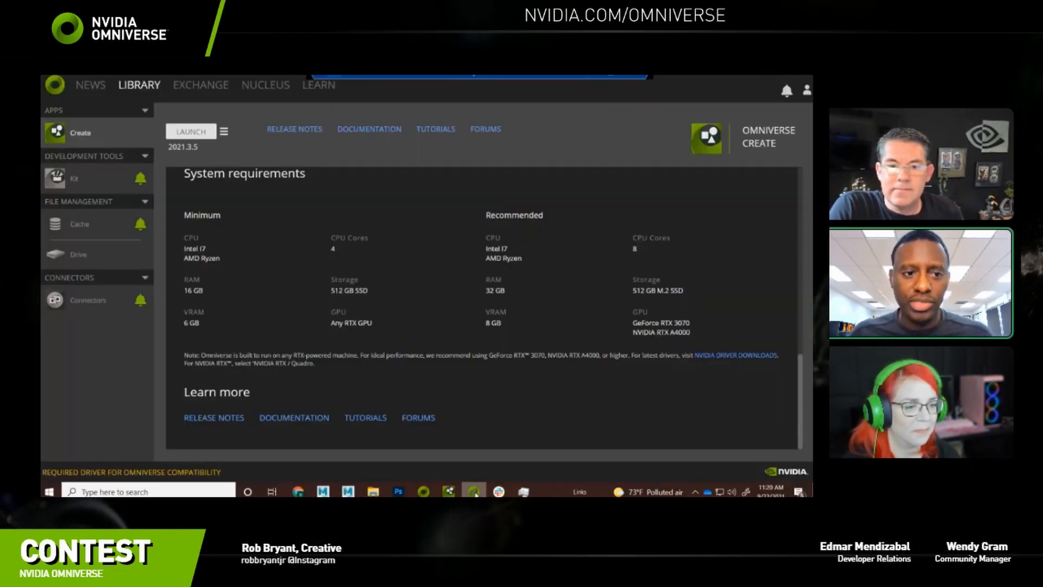
pyautogui.click(94, 183)
pyautogui.click(86, 132)
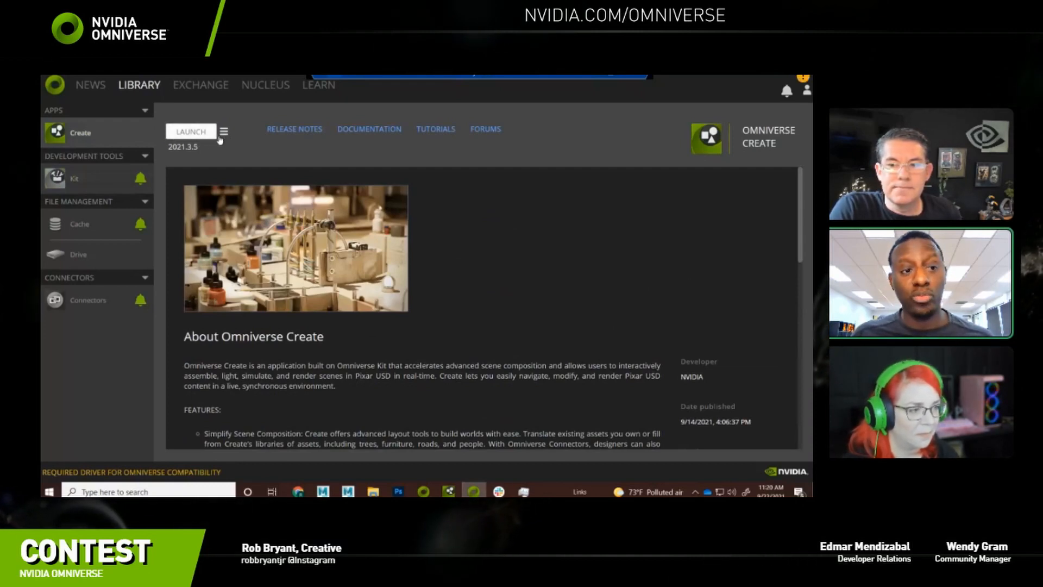
pyautogui.click(196, 133)
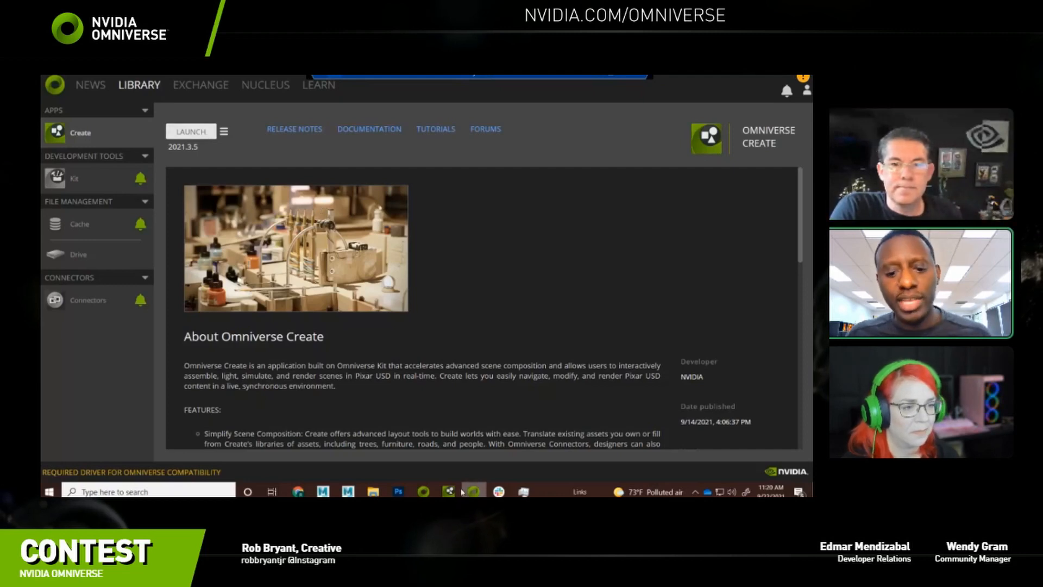
# Switch to Omniverse Create and orbit around the empty scene's ground grid.
pyautogui.moveTo(450, 492)
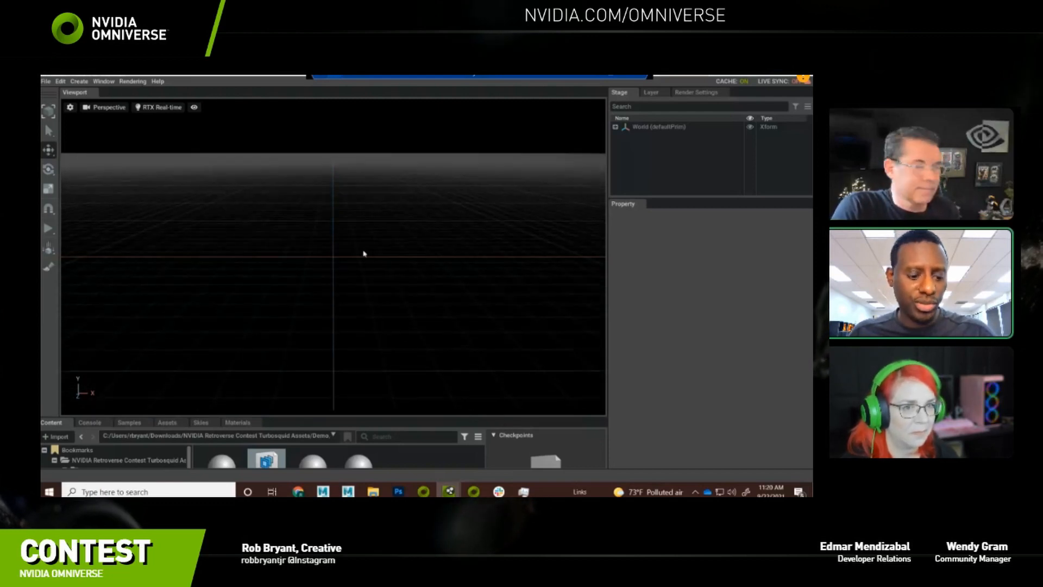
pyautogui.keyDown('alt'); pyautogui.moveTo(363, 251); pyautogui.dragTo(446, 237); pyautogui.keyUp('alt')
pyautogui.keyDown('alt'); pyautogui.moveTo(510, 263); pyautogui.dragTo(91, 382); pyautogui.keyUp('alt')
pyautogui.keyDown('alt'); pyautogui.moveTo(489, 289); pyautogui.dragTo(417, 270); pyautogui.keyUp('alt')
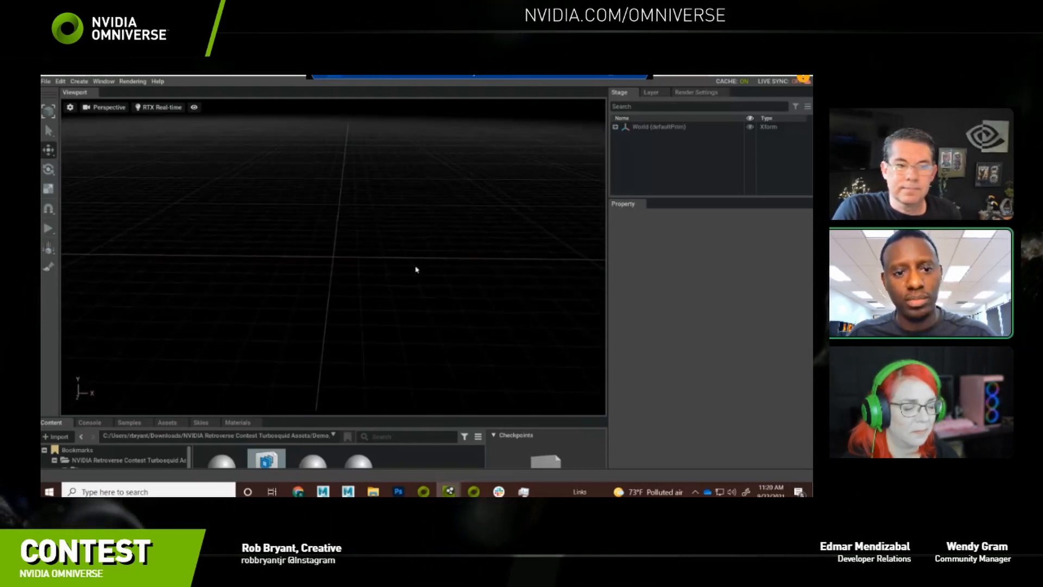
pyautogui.keyDown('alt'); pyautogui.moveTo(362, 252); pyautogui.dragTo(325, 237); pyautogui.keyUp('alt')
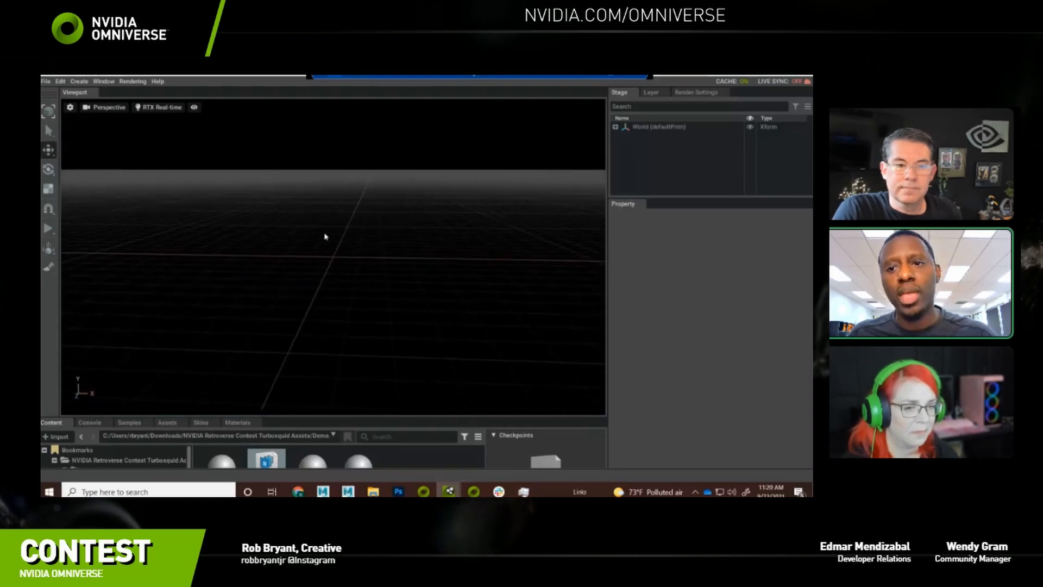
# Enlarge the Stage area, inspect the defaultLight under World, and clear the selection.
pyautogui.moveTo(668, 205); pyautogui.dragTo(666, 294)
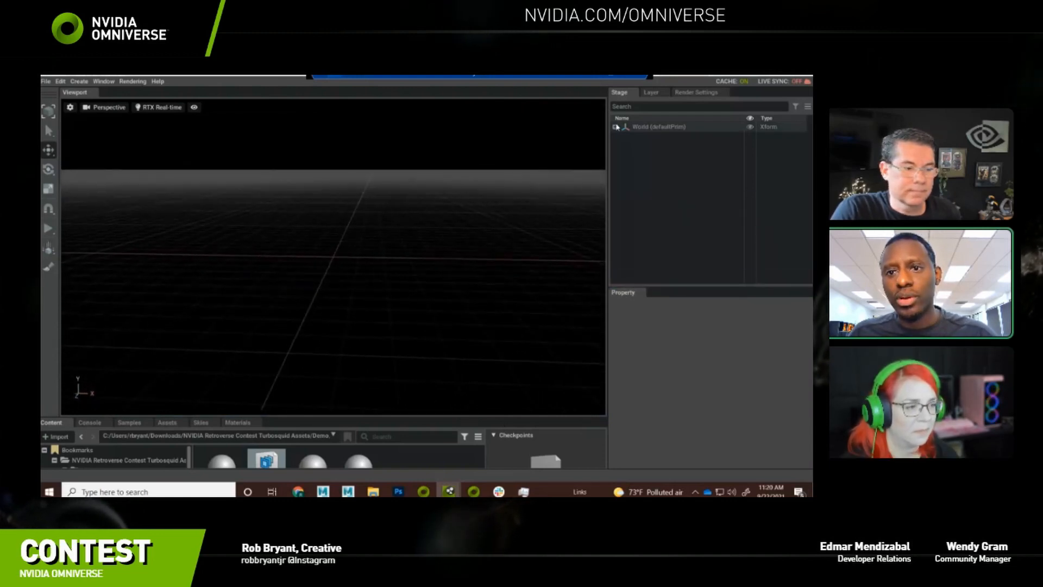
pyautogui.moveTo(609, 143); pyautogui.dragTo(573, 142)
pyautogui.click(626, 138)
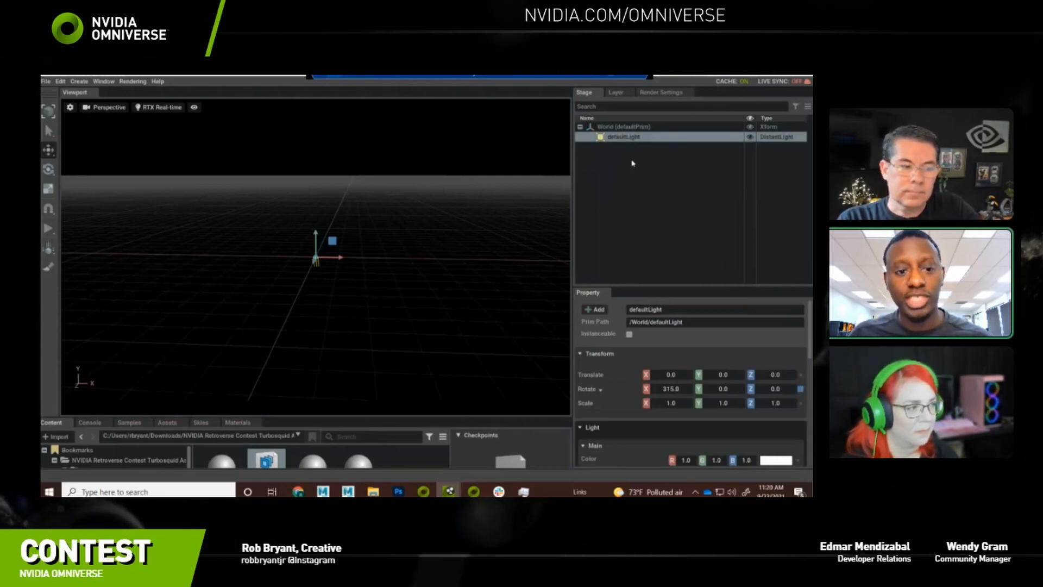
pyautogui.click(639, 190)
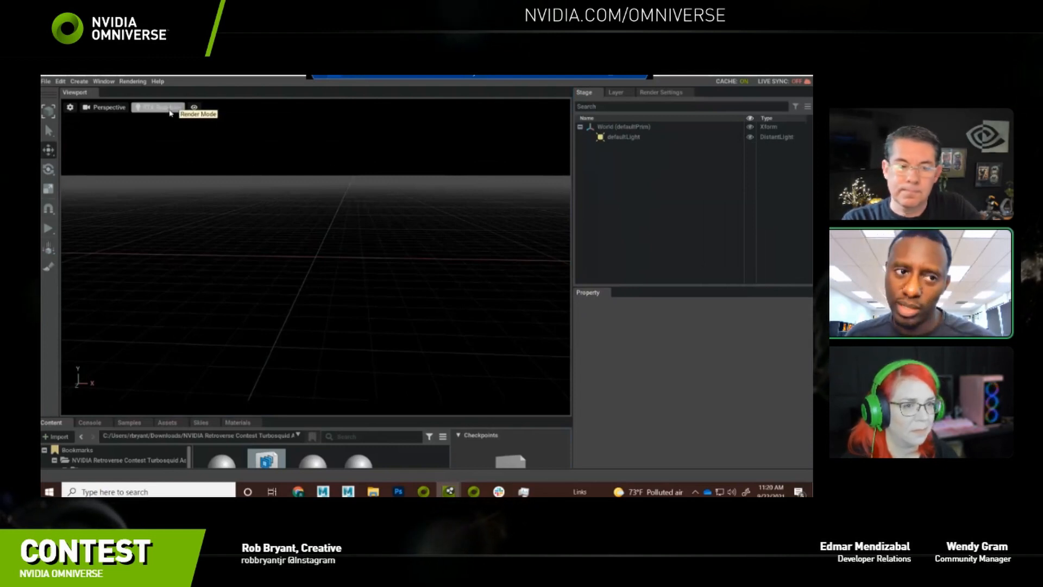
# Review the viewport's available render modes while keeping RTX Real-Time, and orbit the empty scene.
pyautogui.click(171, 112)
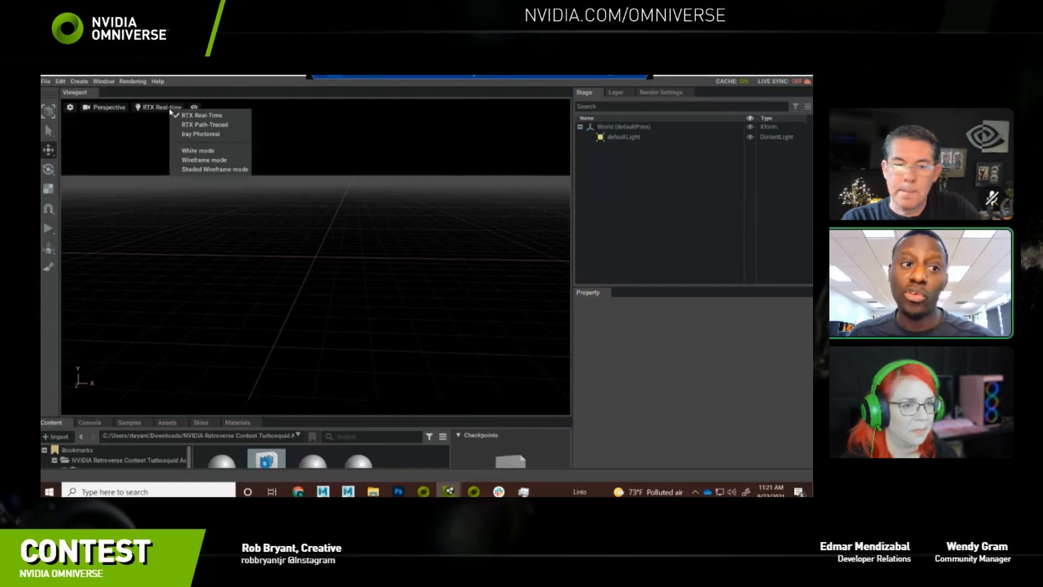
pyautogui.click(344, 265)
pyautogui.keyDown('alt'); pyautogui.moveTo(287, 249); pyautogui.dragTo(574, 173); pyautogui.keyUp('alt')
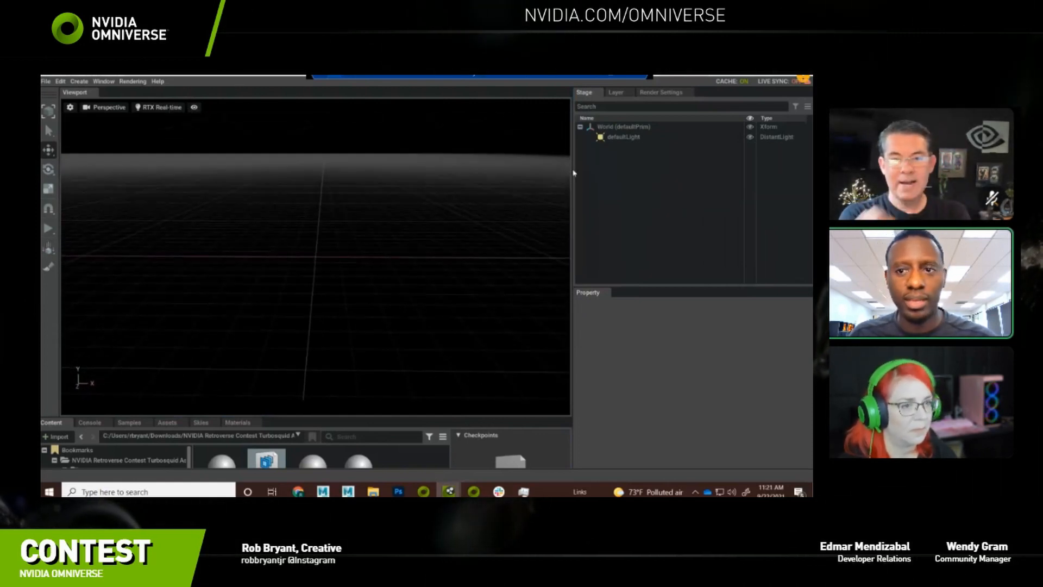
# Compare the viewport's RTX Path-Traced and RTX Real-Time render modes on the empty scene, finishing on RTX Real-Time.
pyautogui.keyDown('alt'); pyautogui.moveTo(290, 162); pyautogui.dragTo(284, 173); pyautogui.keyUp('alt')
pyautogui.click(162, 107)
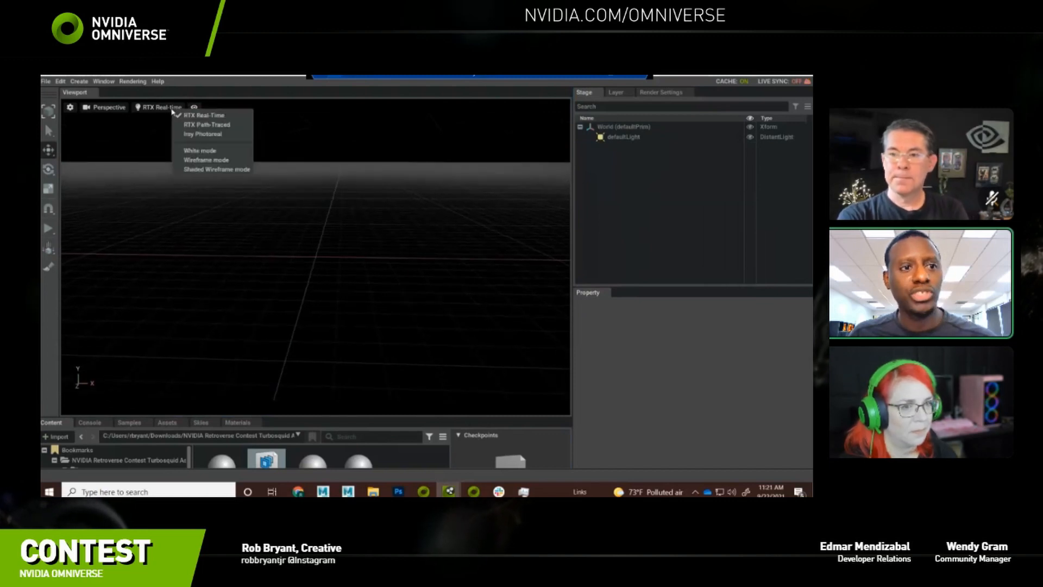
pyautogui.click(228, 126)
pyautogui.keyDown('alt'); pyautogui.moveTo(324, 234); pyautogui.dragTo(356, 240); pyautogui.keyUp('alt')
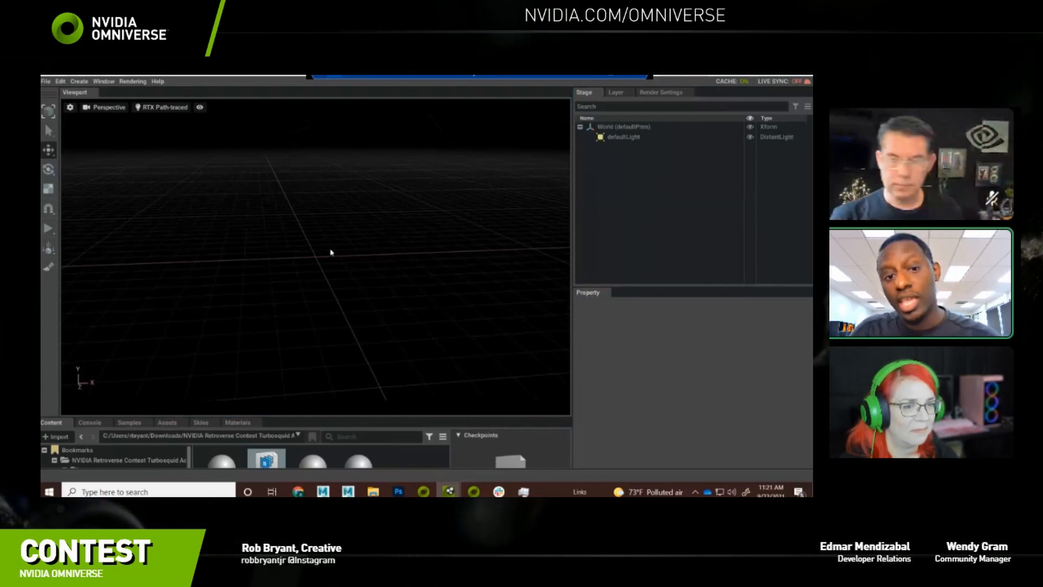
pyautogui.click(166, 108)
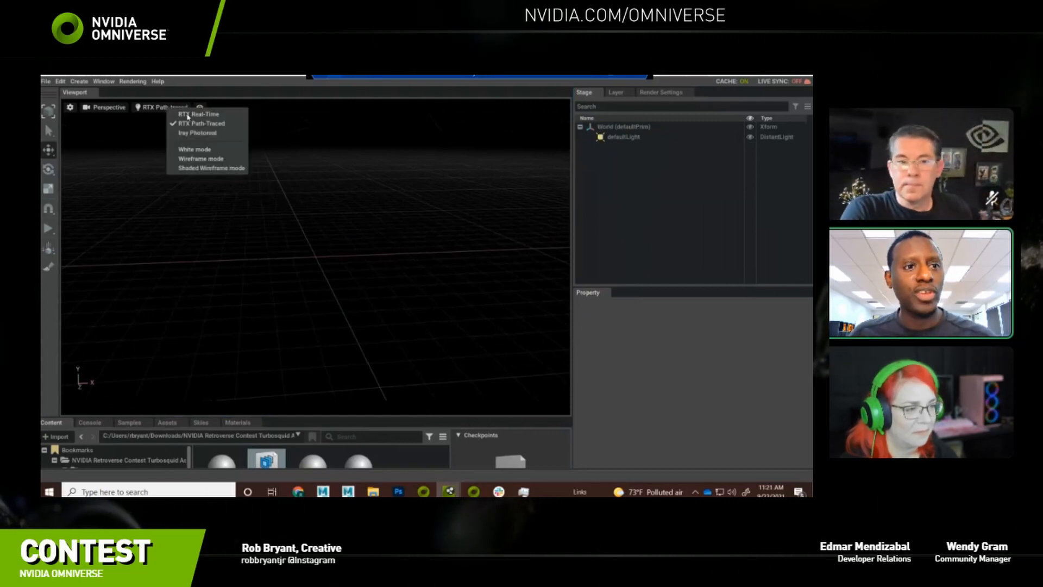
pyautogui.click(188, 114)
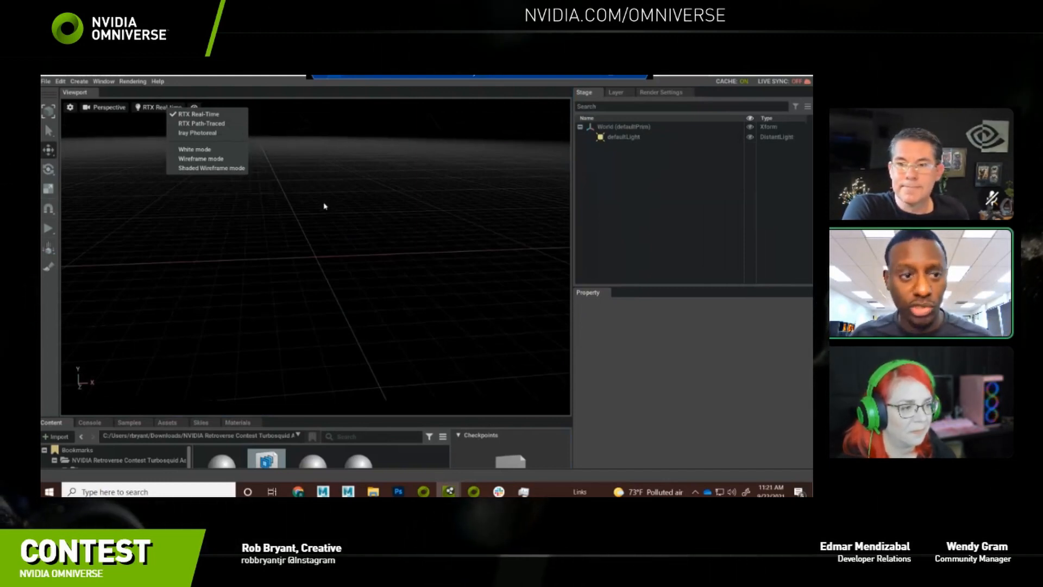
pyautogui.click(200, 124)
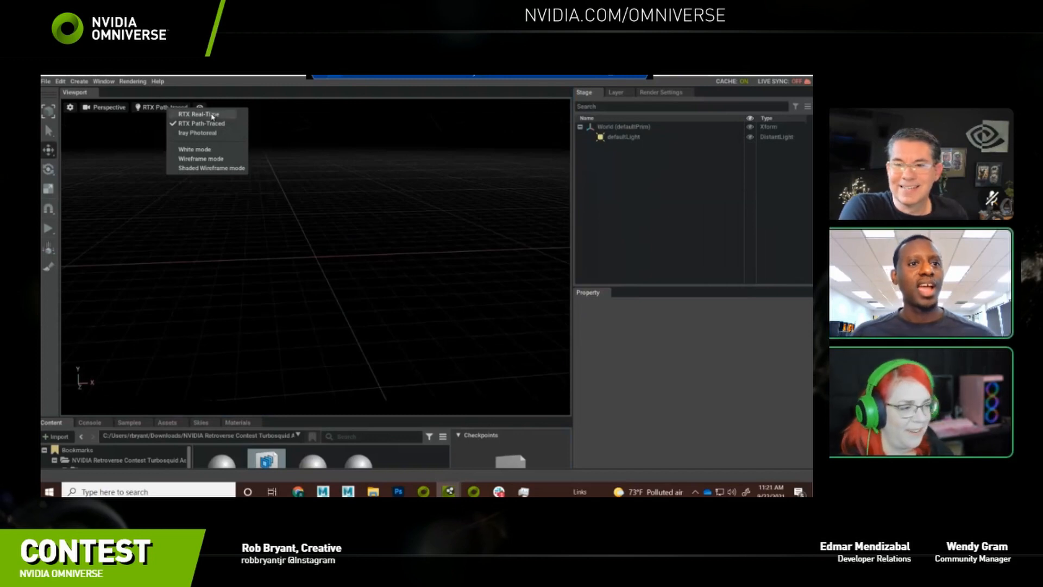
pyautogui.click(212, 115)
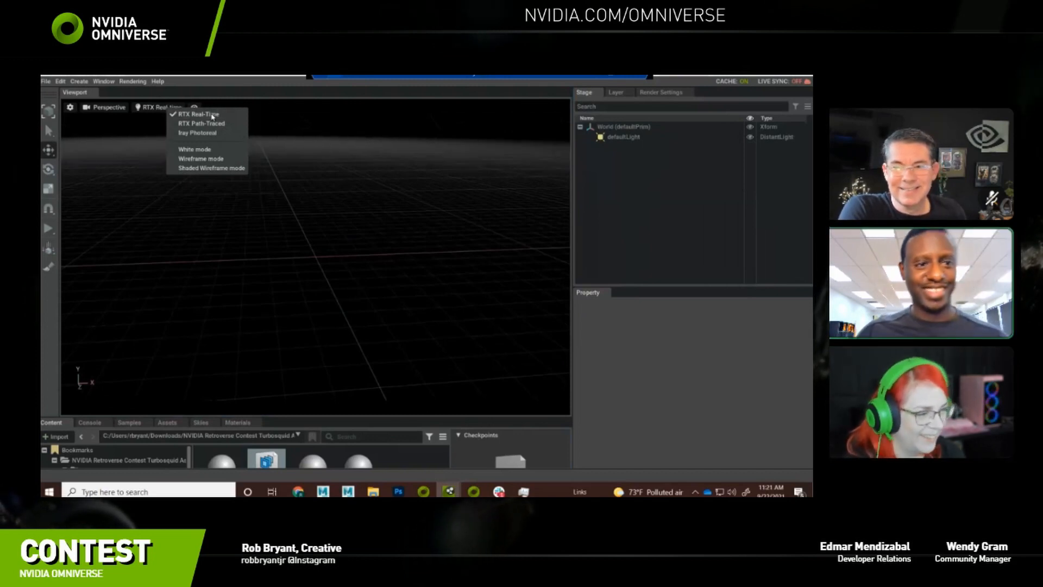
pyautogui.click(366, 290)
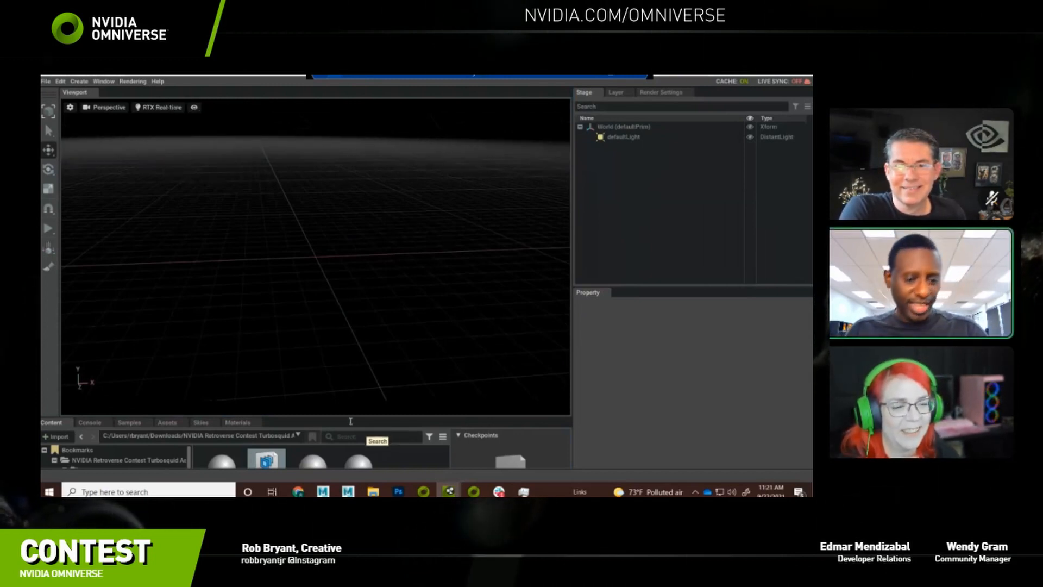
# Enlarge the content browser, collapse the Demo folder, open the NVIDIA Retroverse Contest Turbosquid Assets bookmark, and widen the folder tree.
pyautogui.moveTo(346, 417); pyautogui.dragTo(353, 283)
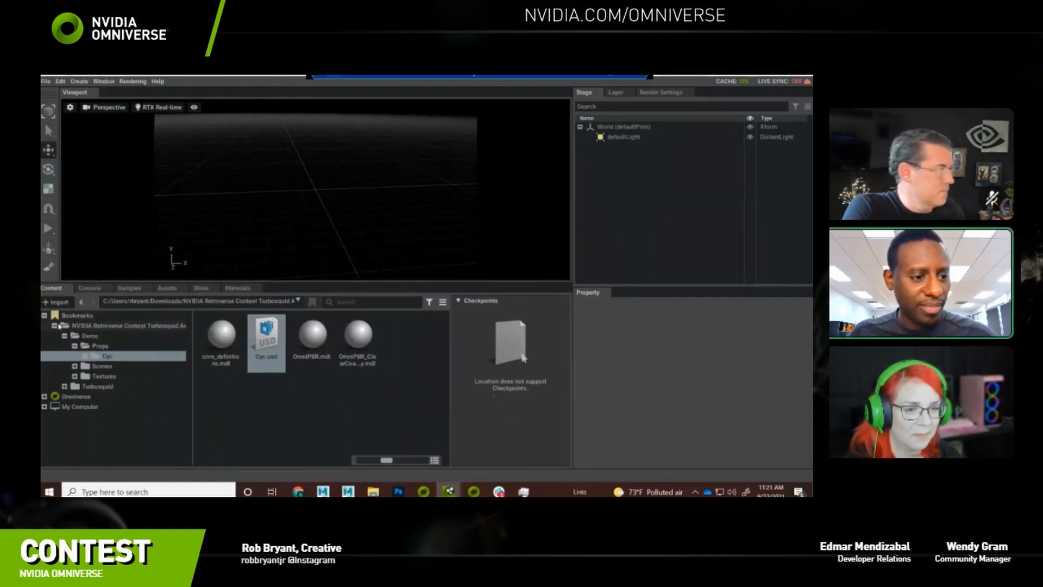
pyautogui.click(75, 346)
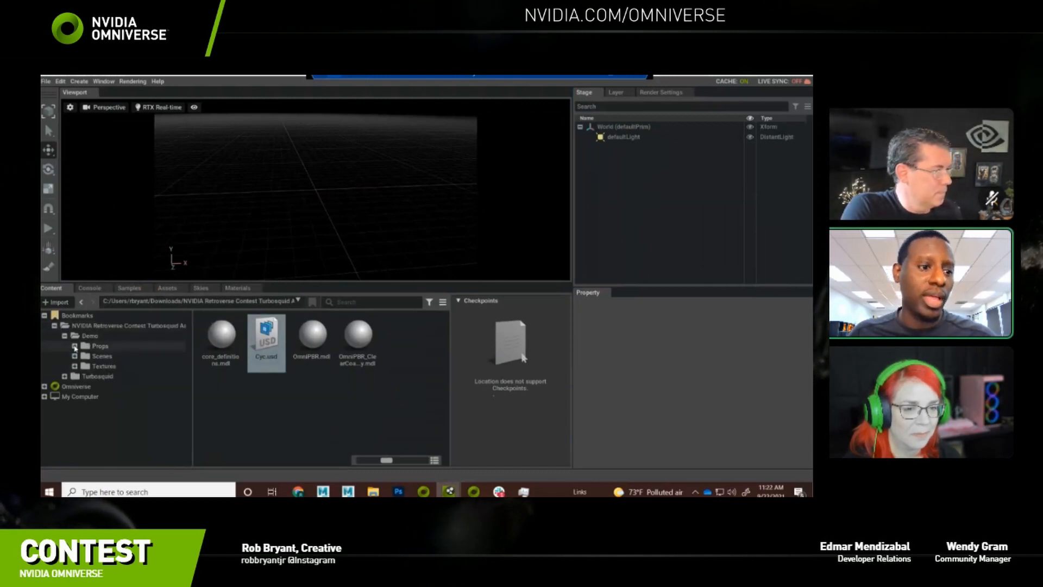
pyautogui.click(65, 336)
pyautogui.click(130, 325)
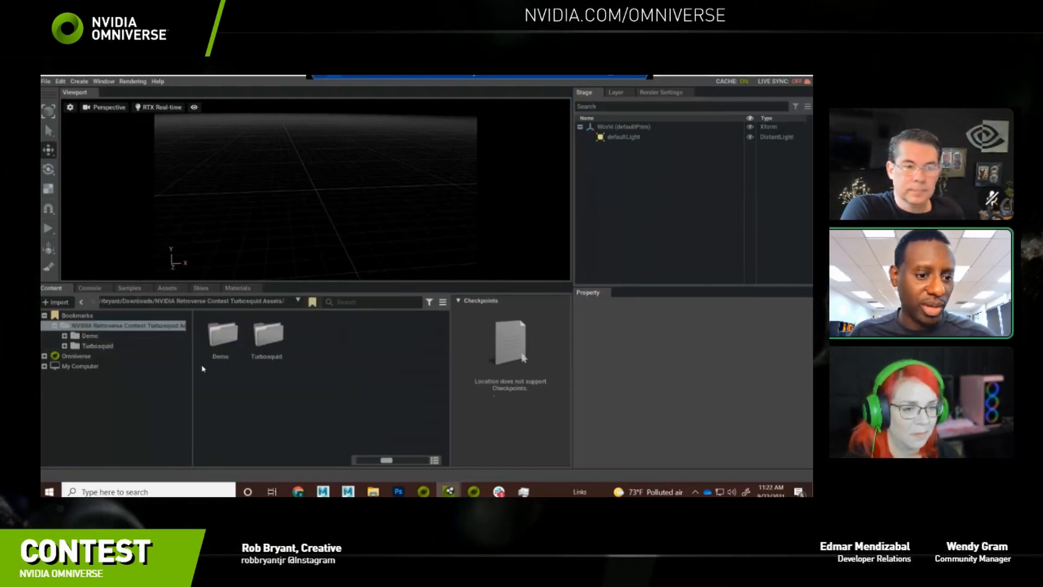
pyautogui.moveTo(193, 366); pyautogui.dragTo(248, 365)
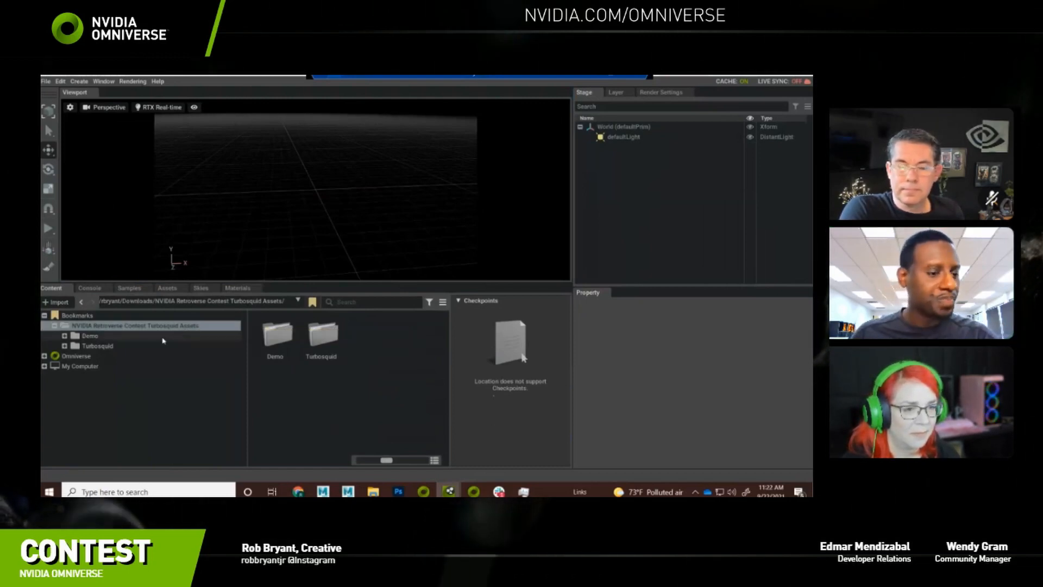
# Locate and open the NVIDIA Retroverse Contest Turbosquid Assets folder in Downloads under My Computer.
pyautogui.click(44, 366)
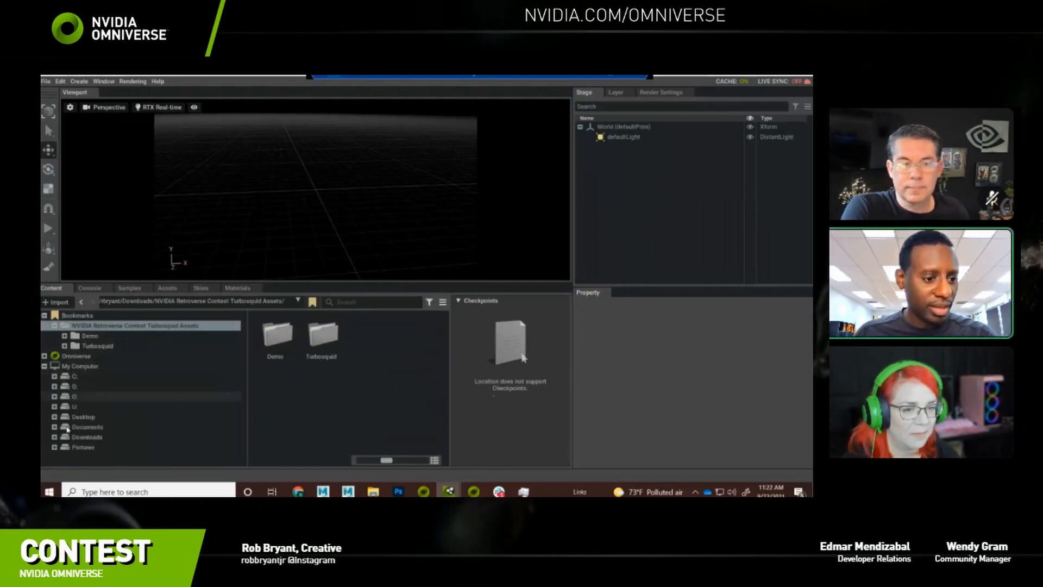
pyautogui.click(54, 437)
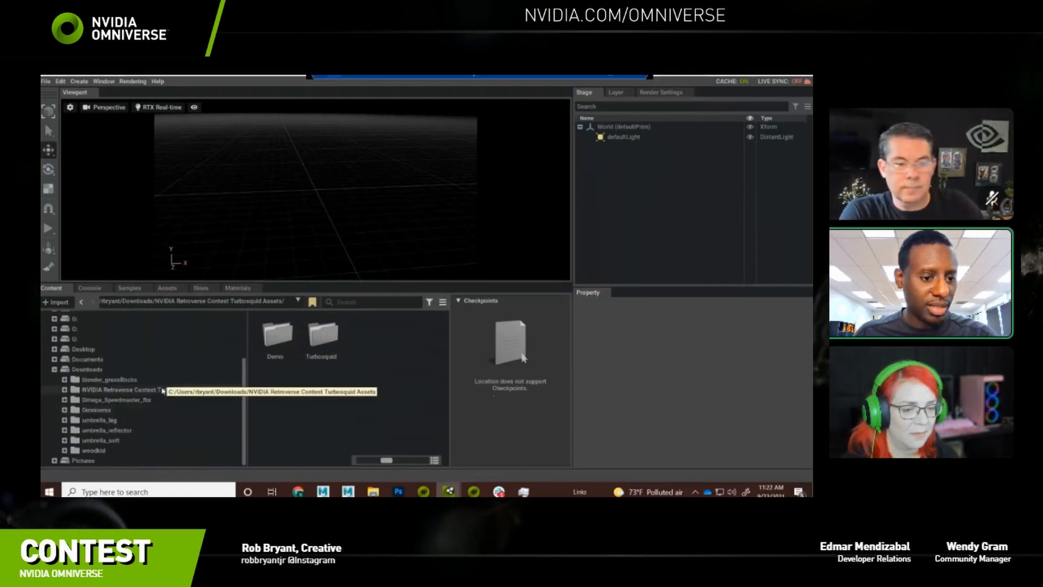
pyautogui.click(179, 392)
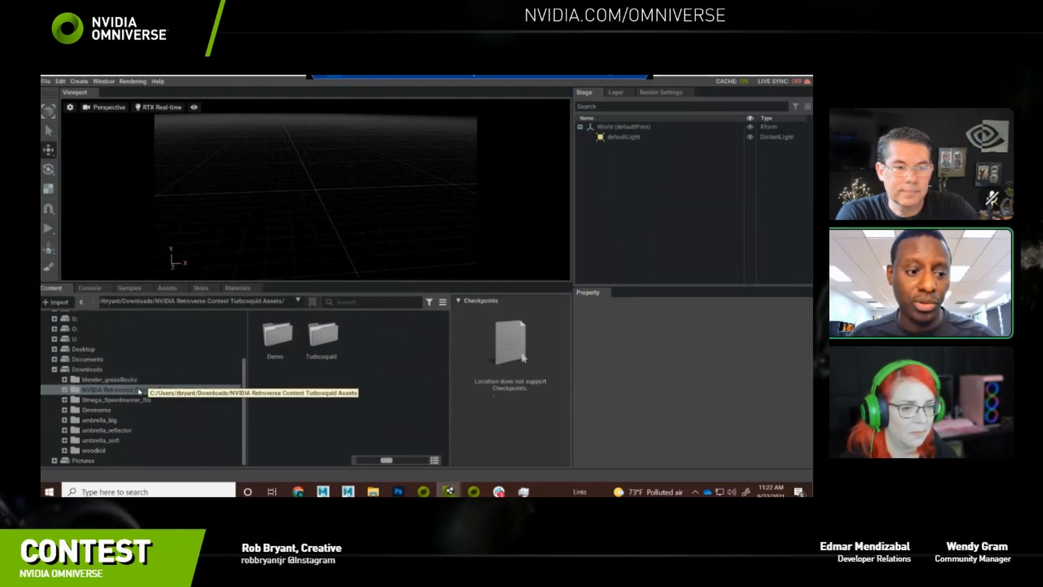
# Open the bookmark naming dialog for the contest assets folder, cancel it, and collapse Downloads.
pyautogui.rightClick(137, 389)
pyautogui.click(174, 405)
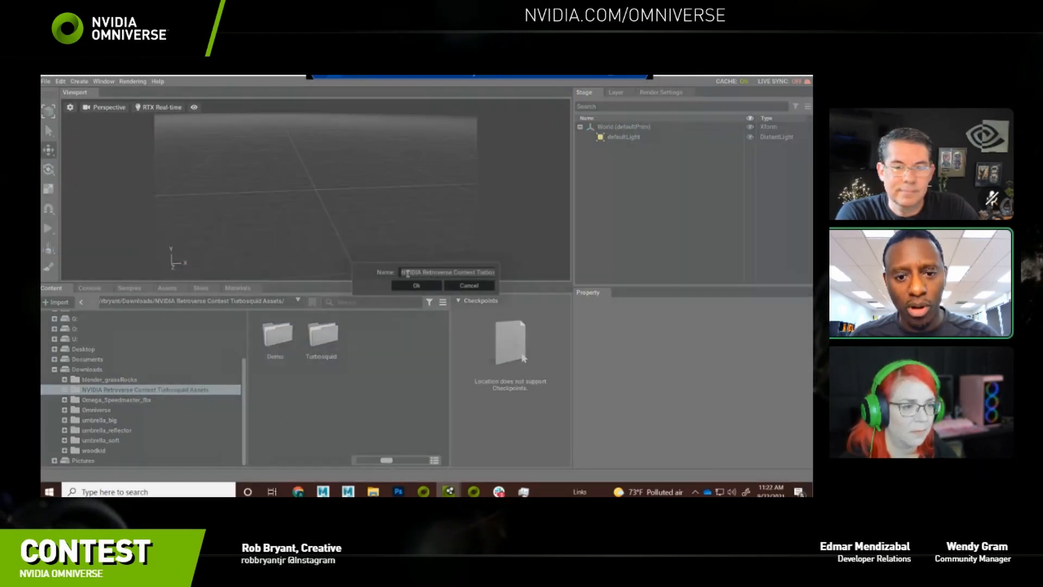
pyautogui.click(408, 272)
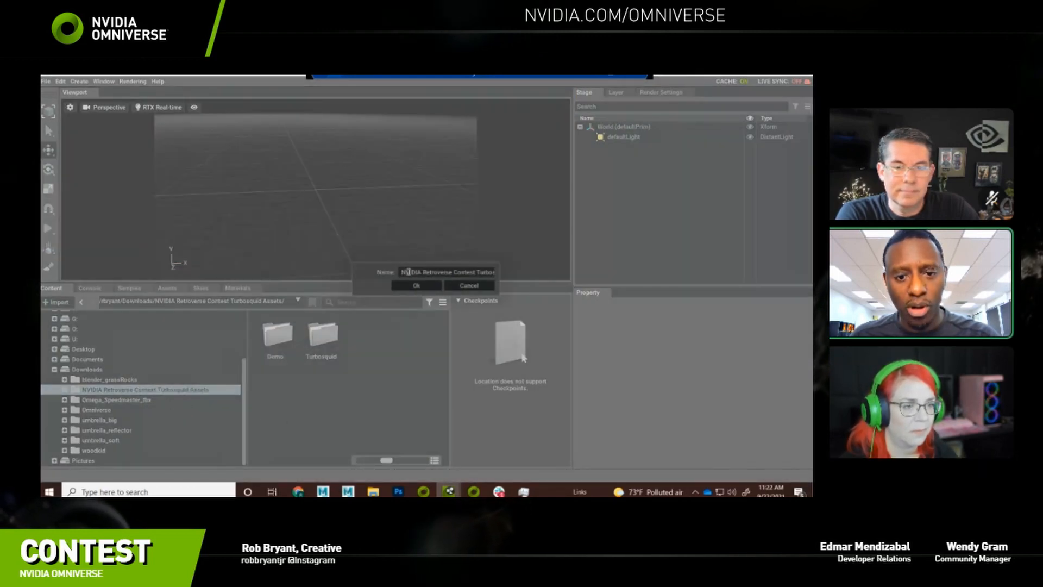
pyautogui.click(465, 287)
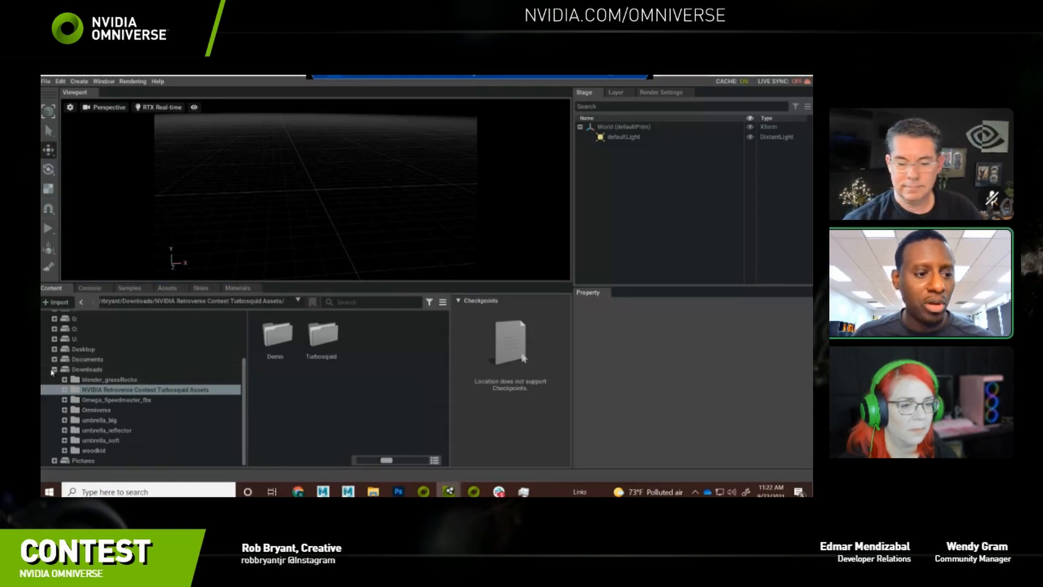
pyautogui.click(54, 369)
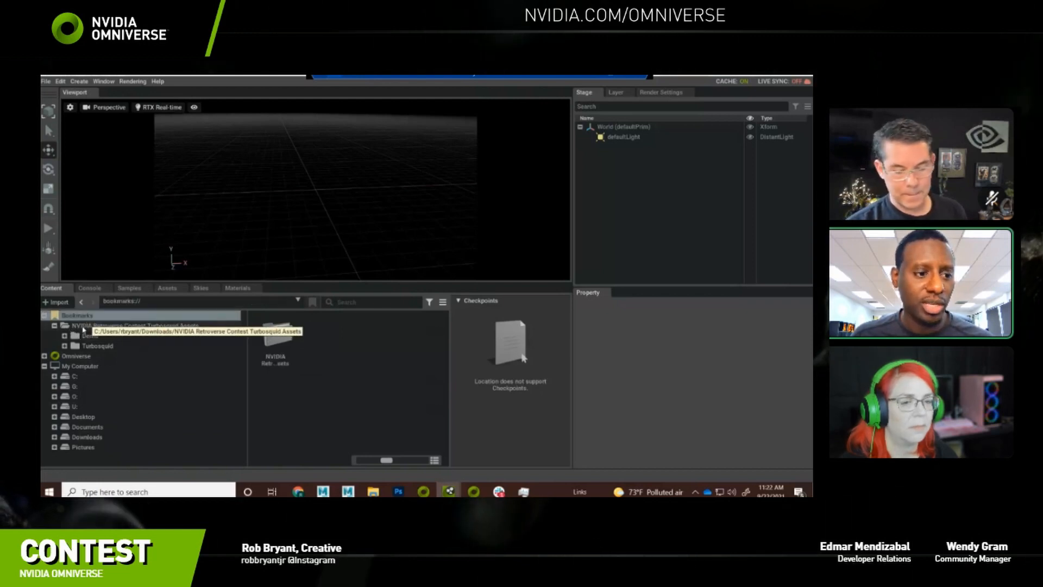
# Expand the bookmarked Turbosquid folder and look through Reel_to_Reel_Player down to its USD file.
pyautogui.click(55, 326)
pyautogui.click(55, 326)
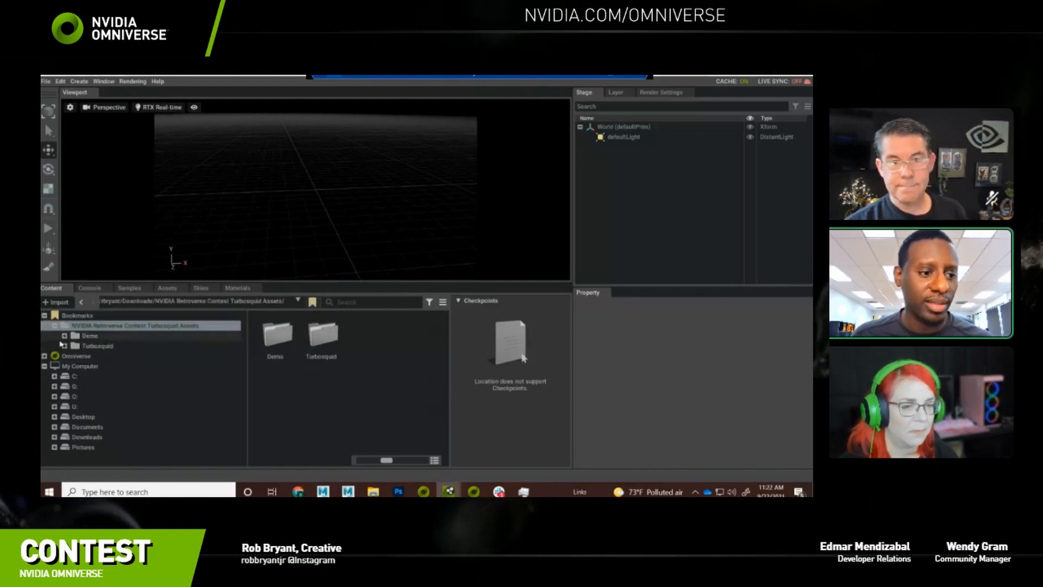
pyautogui.click(64, 346)
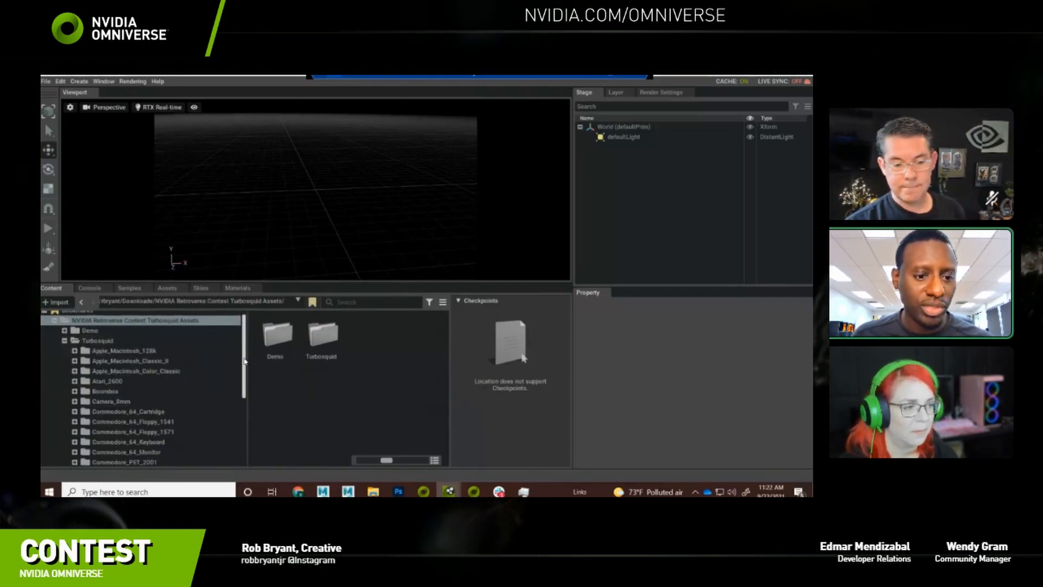
pyautogui.scroll(-10, 148, 382)
pyautogui.click(131, 372)
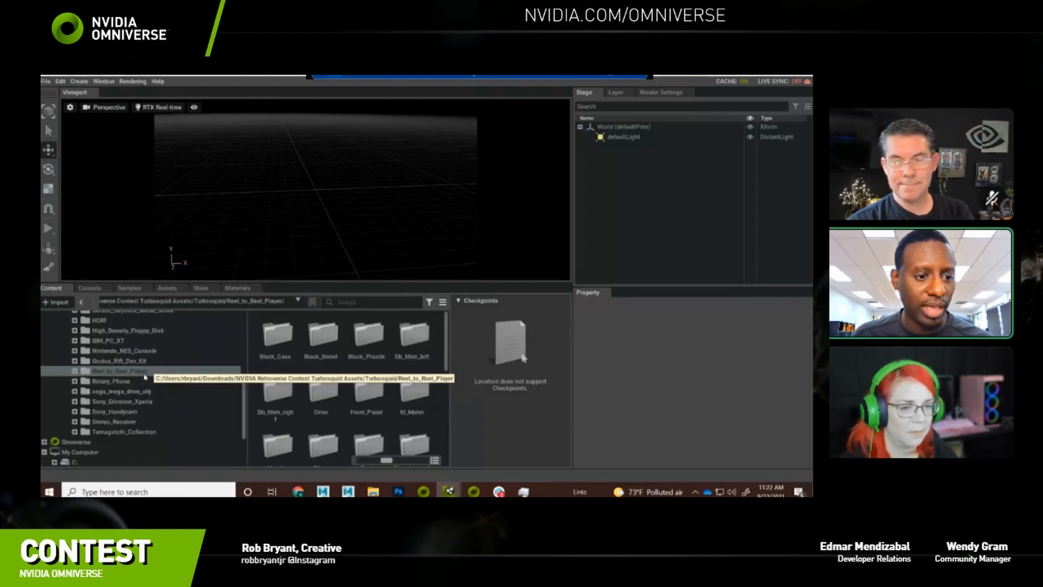
pyautogui.scroll(-1, 395, 440)
pyautogui.scroll(-2, 395, 440)
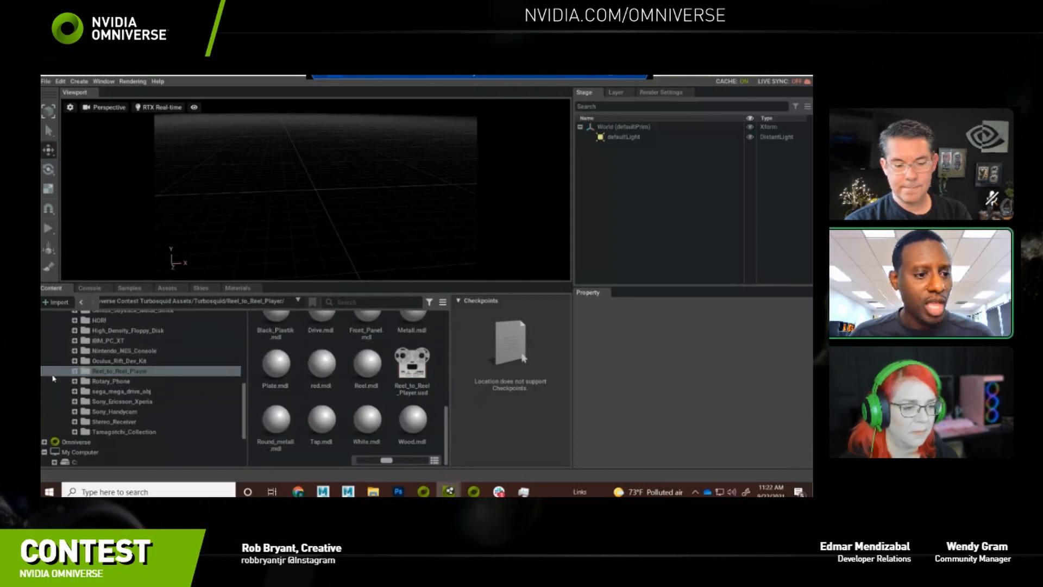
# Expand the Apple_Macintosh_128k folder and examine the texture maps in Computer_Case, Computer_Case_Power_cap and keyboard_base.
pyautogui.scroll(10, 158, 369)
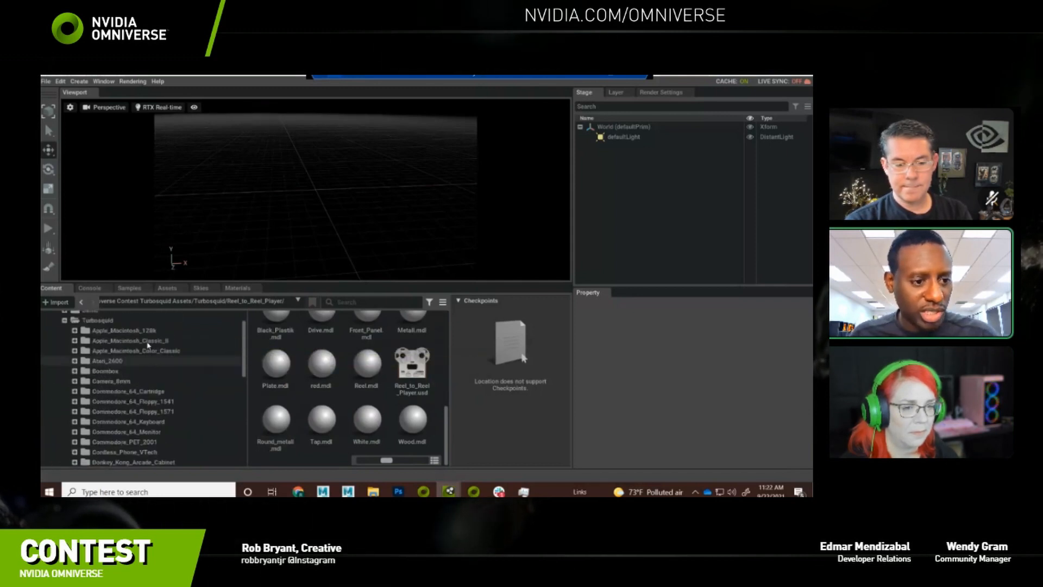
pyautogui.click(130, 330)
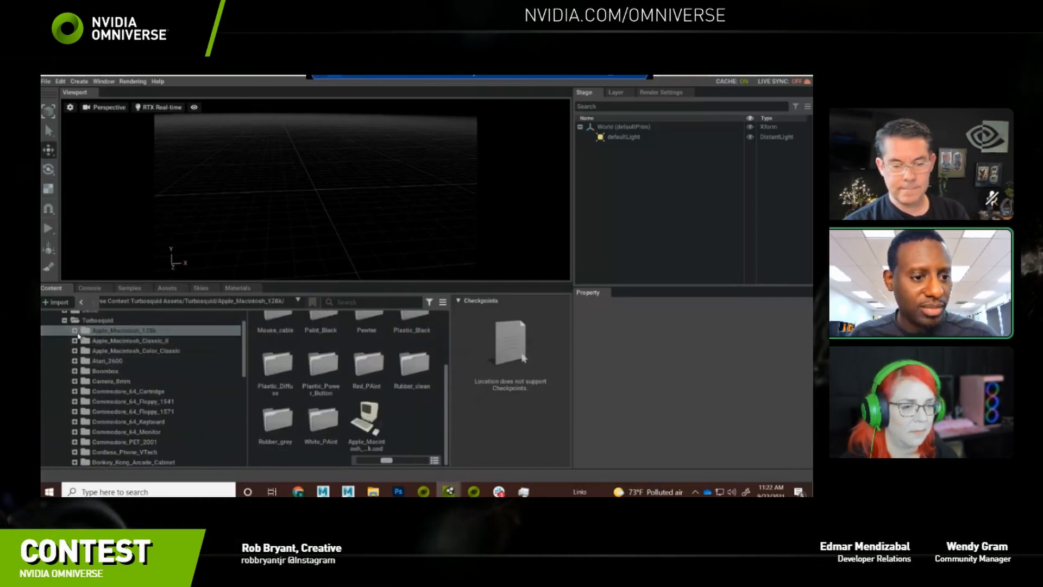
pyautogui.click(75, 331)
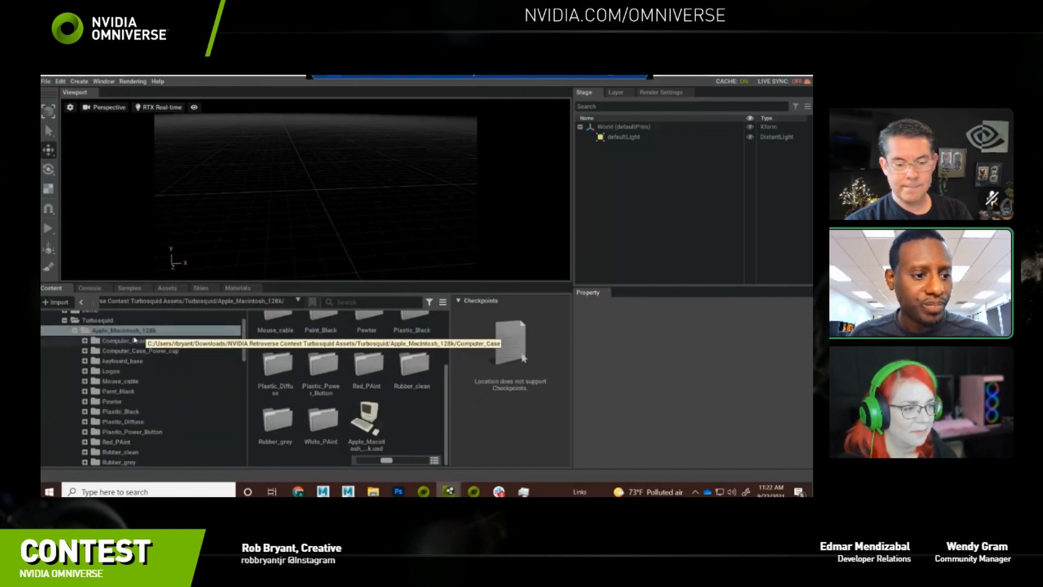
pyautogui.click(89, 343)
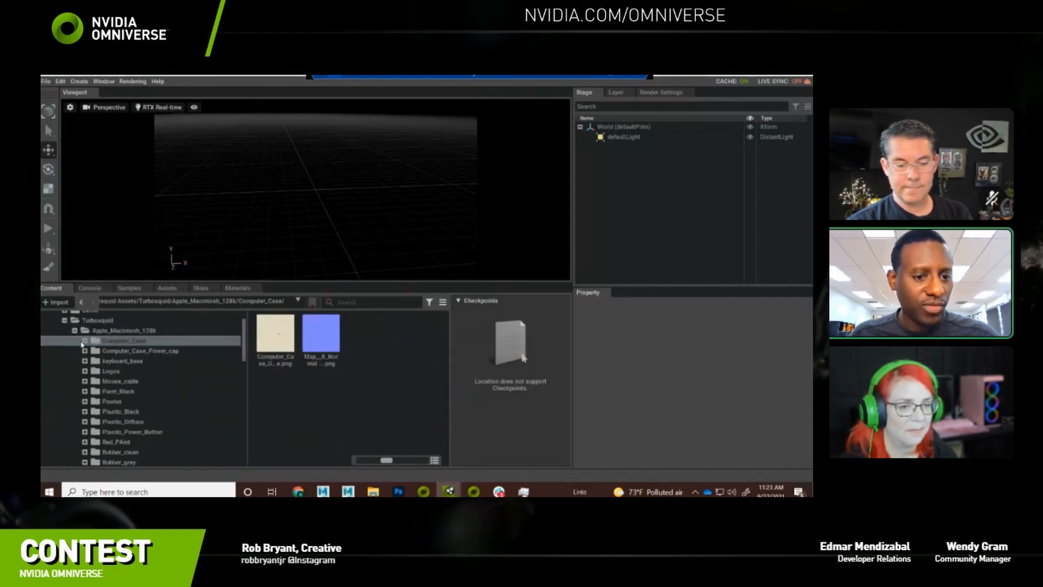
pyautogui.click(125, 352)
pyautogui.click(123, 361)
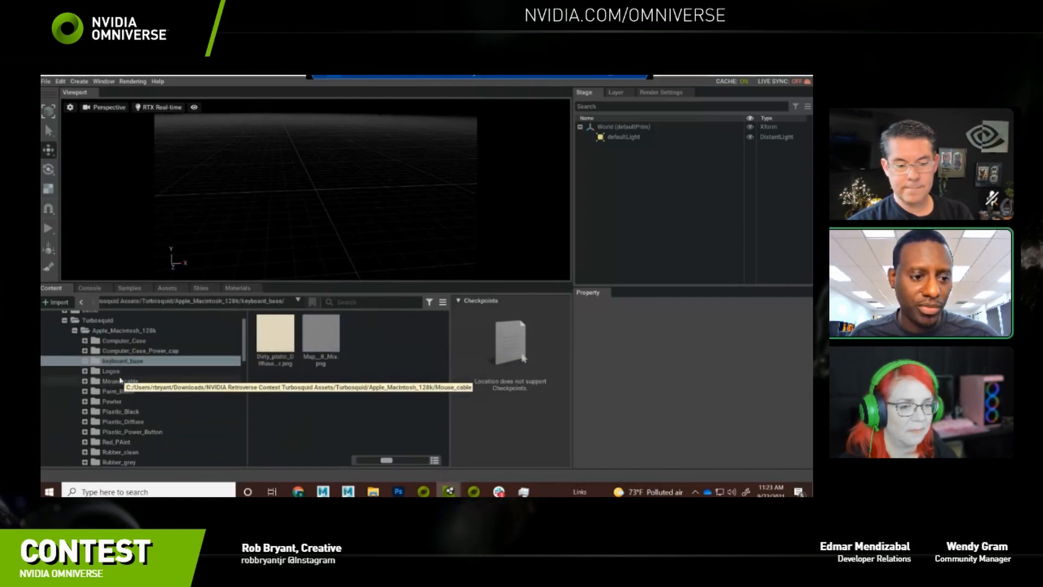
pyautogui.click(294, 341)
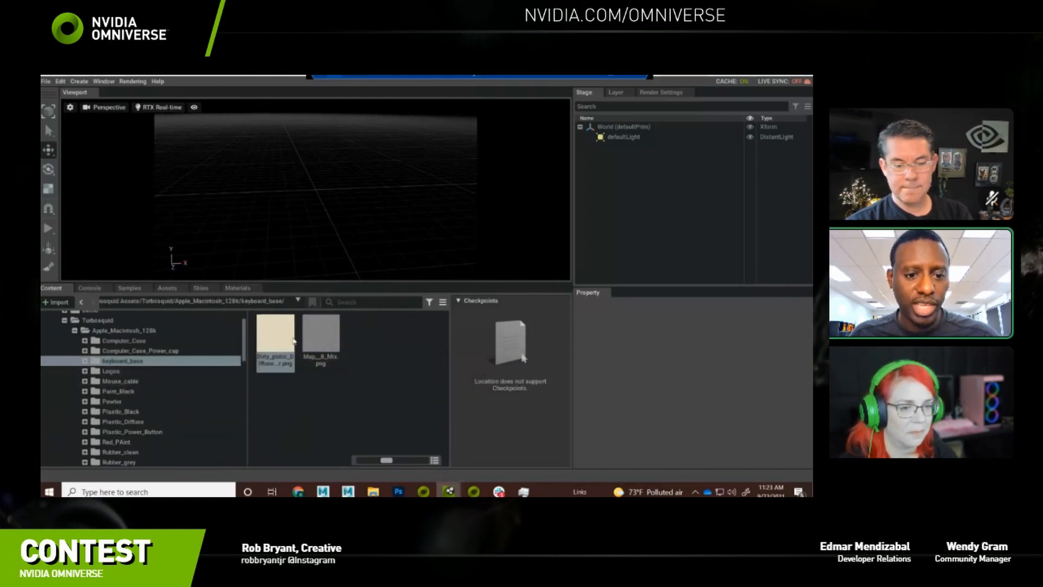
pyautogui.click(323, 349)
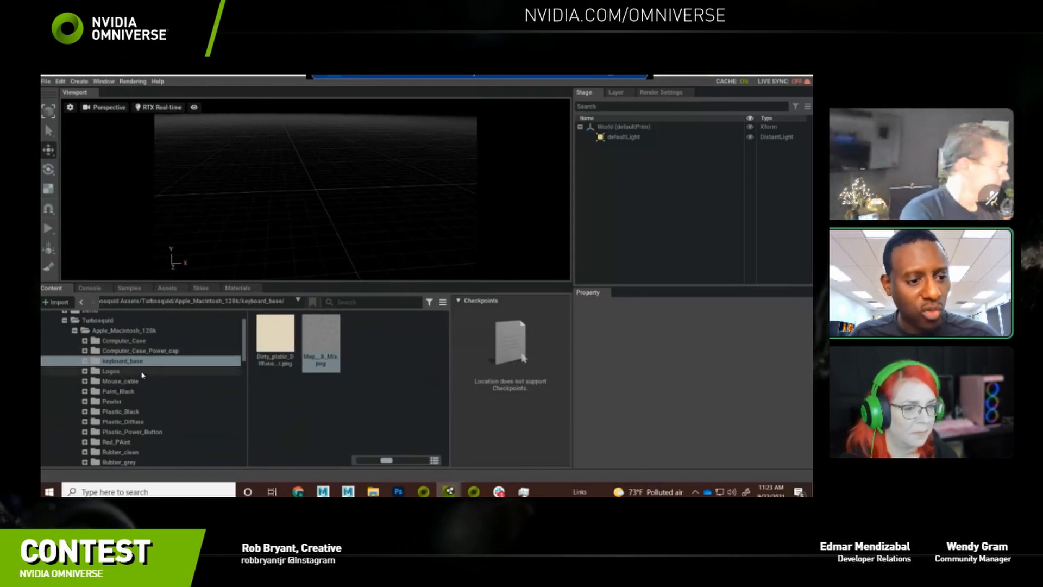
# Examine the Macintosh texture images in the Logos, Plastic_Black, Plastic_Diffuse, Rubber_clean and White_PAint folders.
pyautogui.click(116, 371)
pyautogui.click(290, 351)
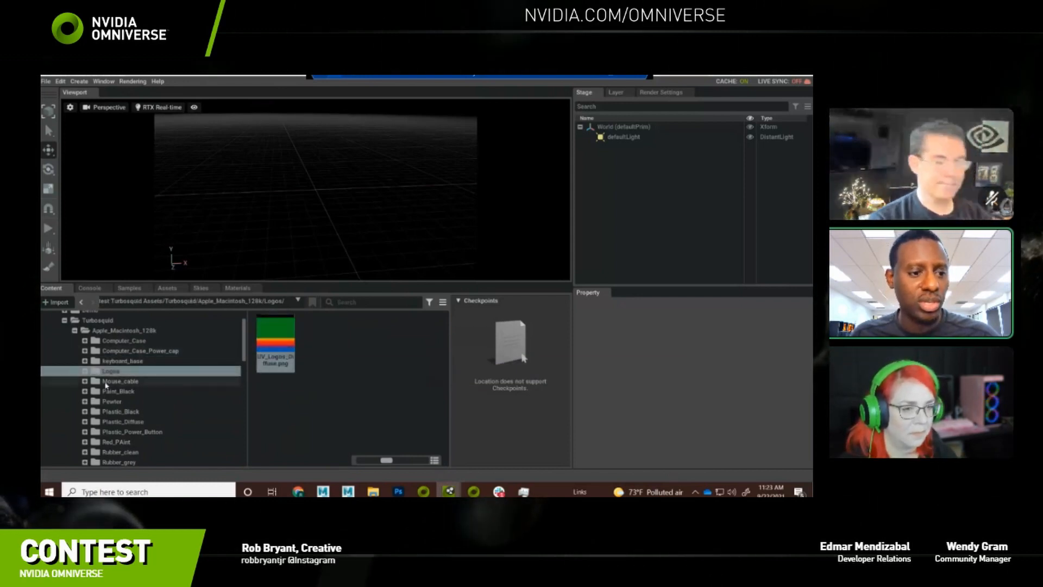
pyautogui.scroll(-3, 157, 391)
pyautogui.click(139, 343)
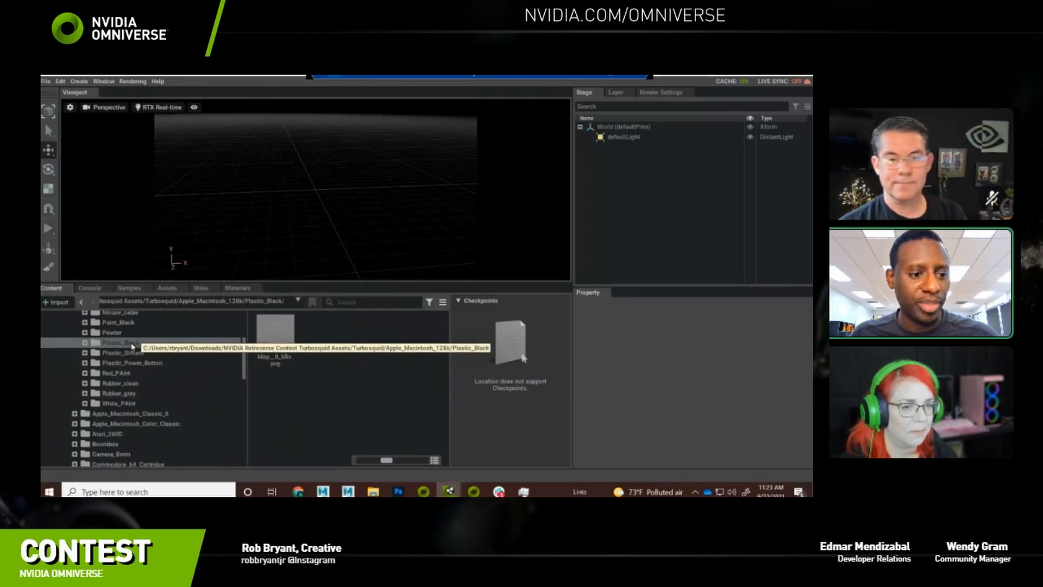
pyautogui.click(138, 352)
pyautogui.click(136, 383)
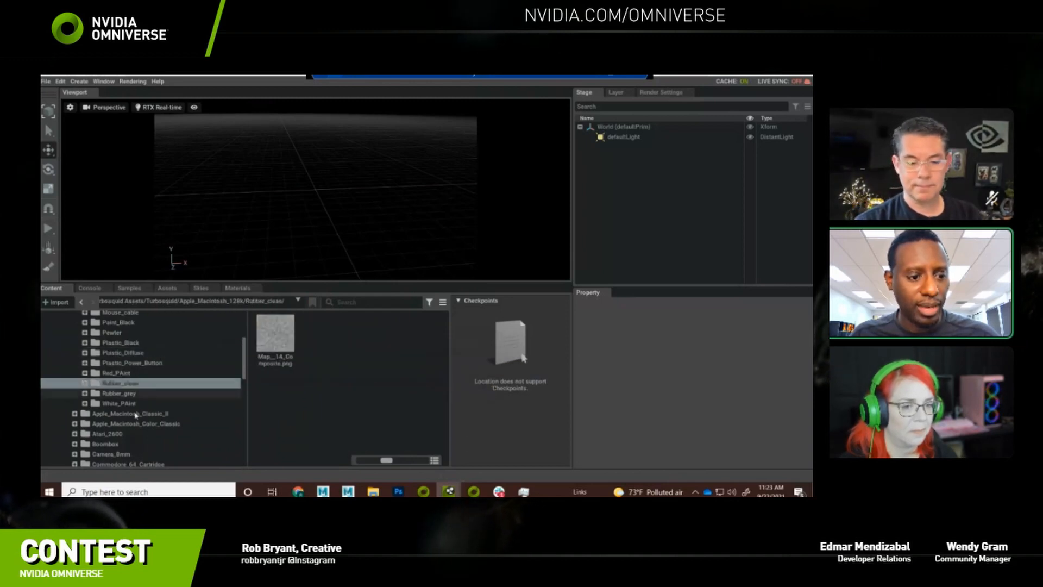
pyautogui.click(132, 404)
# Collapse the Apple_Macintosh_128k subfolders and display that folder's contents down to its USD file.
pyautogui.scroll(3, 87, 369)
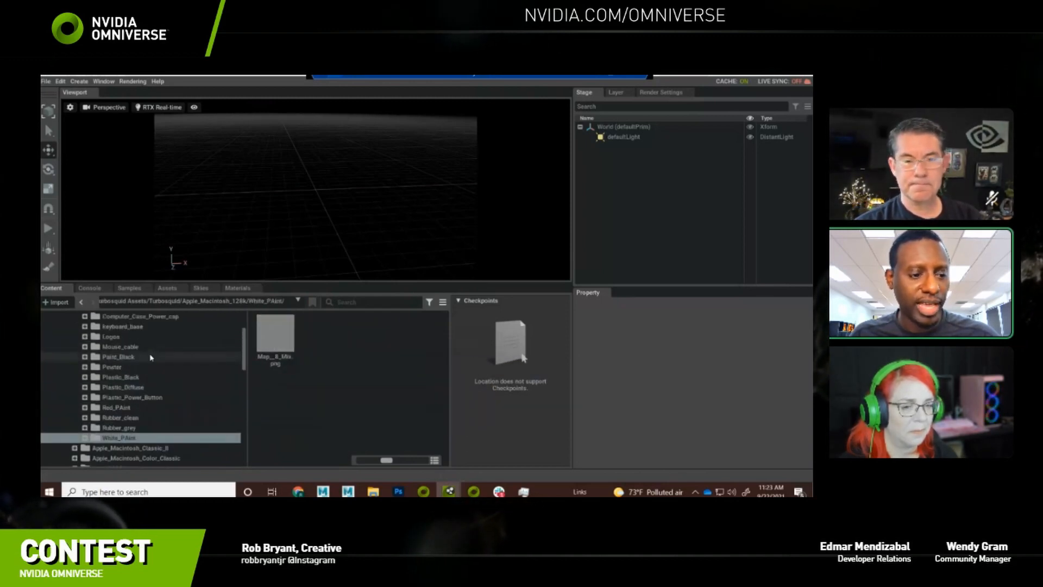
pyautogui.click(75, 330)
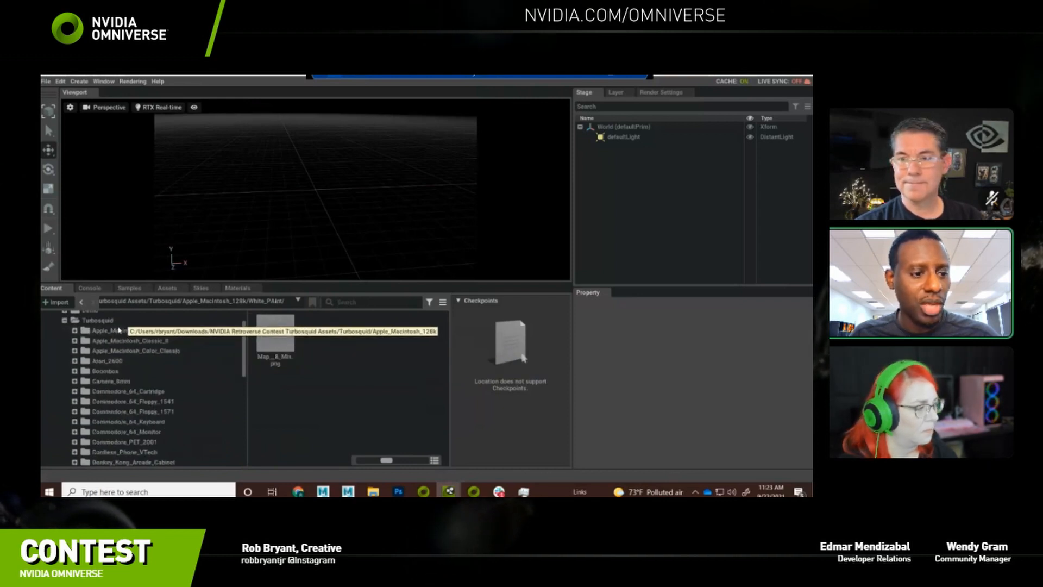
pyautogui.click(54, 331)
pyautogui.scroll(-1, 416, 411)
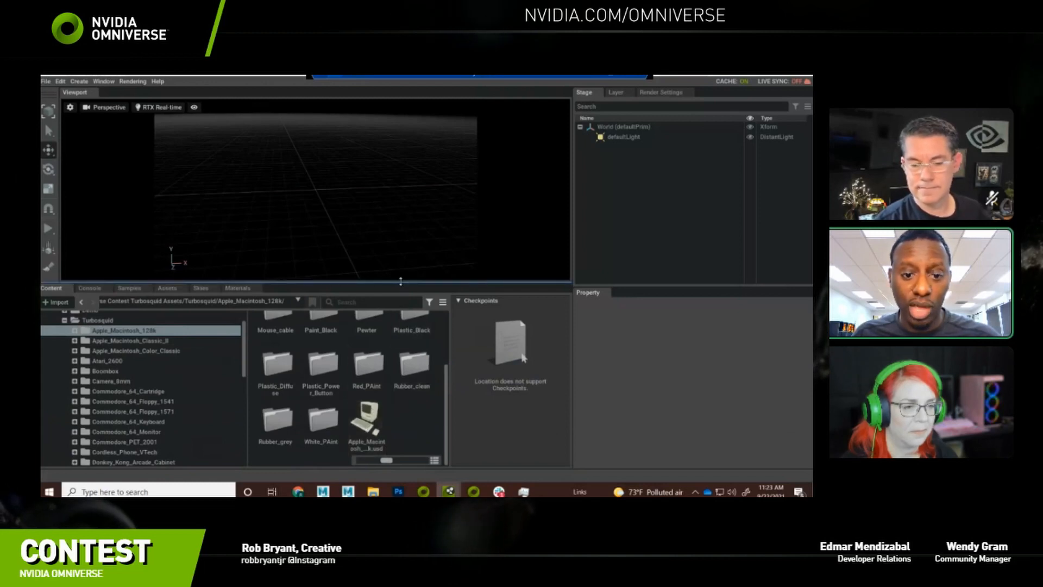
# Enlarge the viewport and add the Apple_Macintosh_128k USD file to the stage.
pyautogui.moveTo(398, 282); pyautogui.dragTo(398, 360)
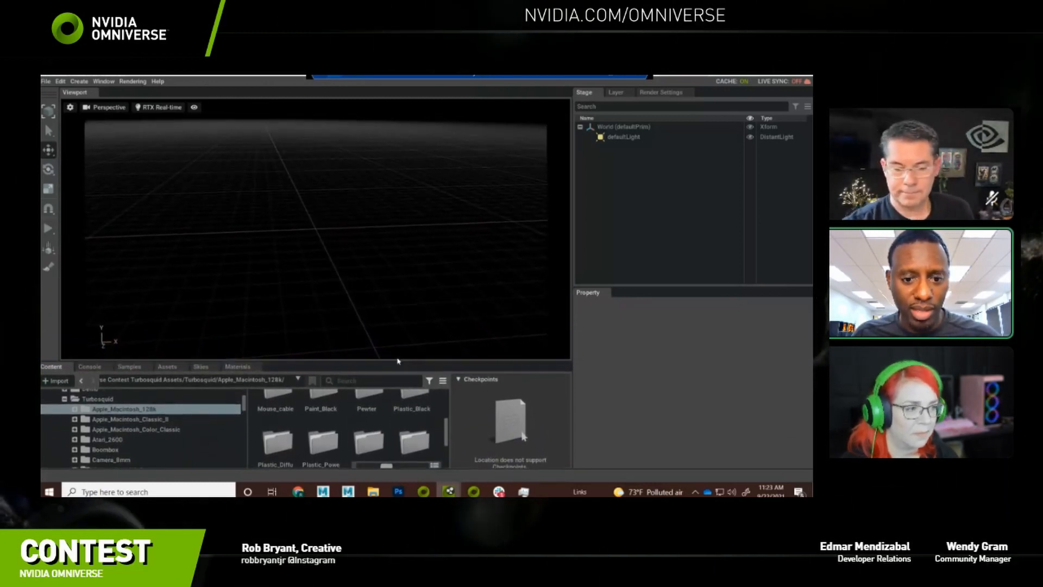
pyautogui.scroll(-2, 379, 435)
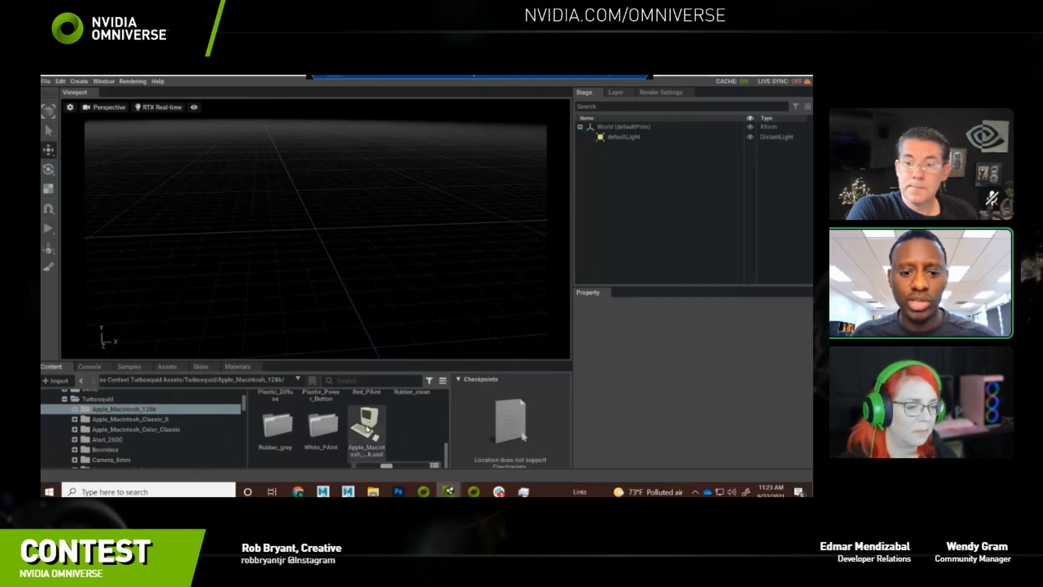
pyautogui.moveTo(368, 429); pyautogui.dragTo(651, 217)
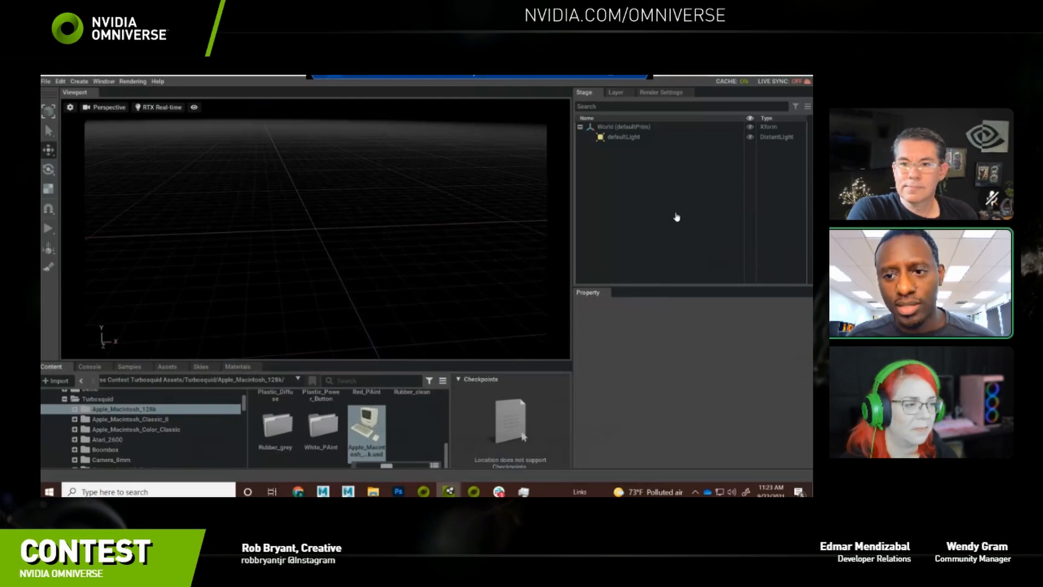
pyautogui.click(684, 246)
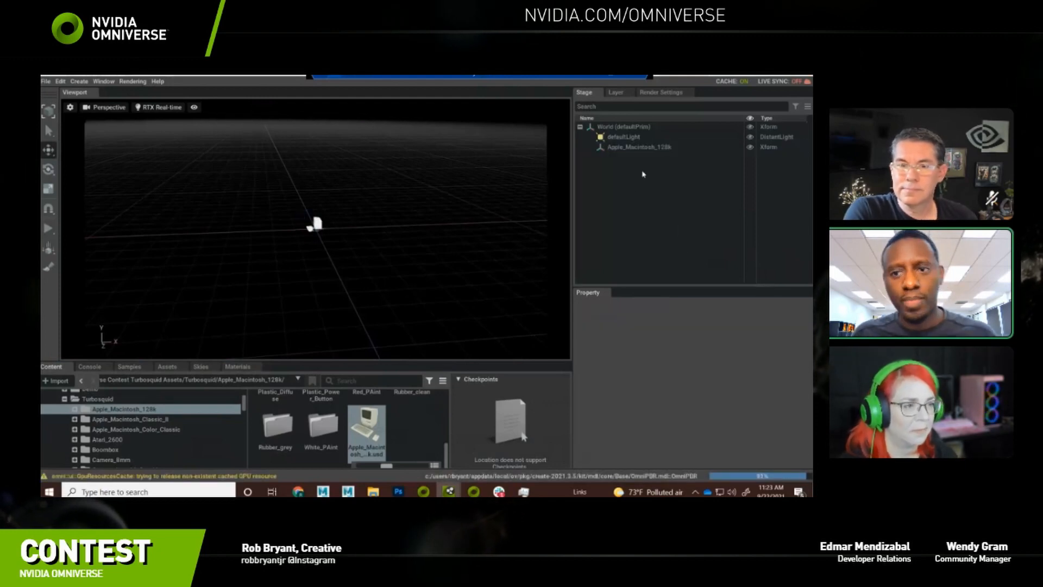
# Expand the Apple_Macintosh_128k prim in the stage hierarchy and widen the area so the full mesh names fit.
pyautogui.click(593, 147)
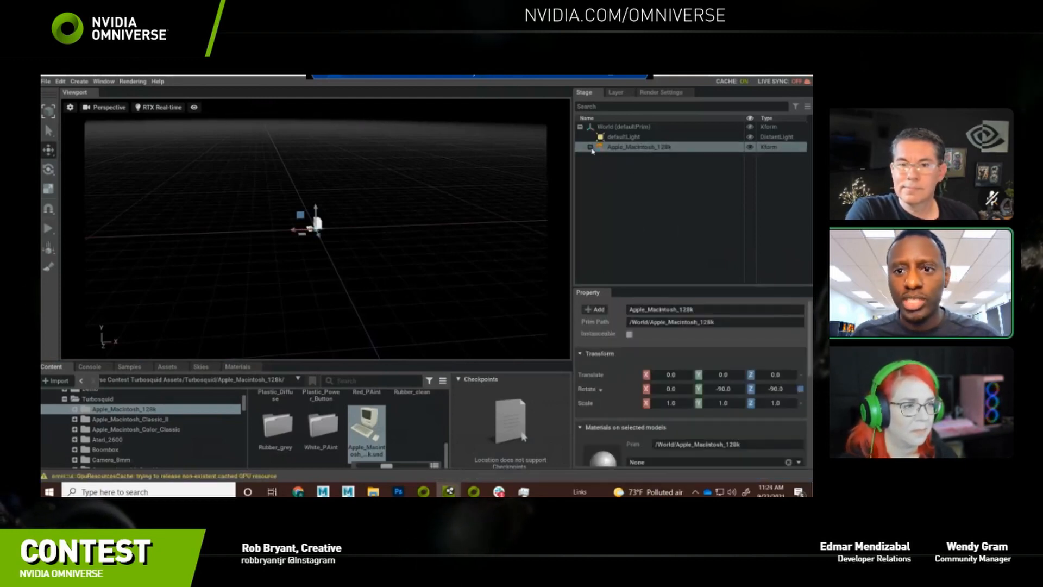
pyautogui.click(590, 147)
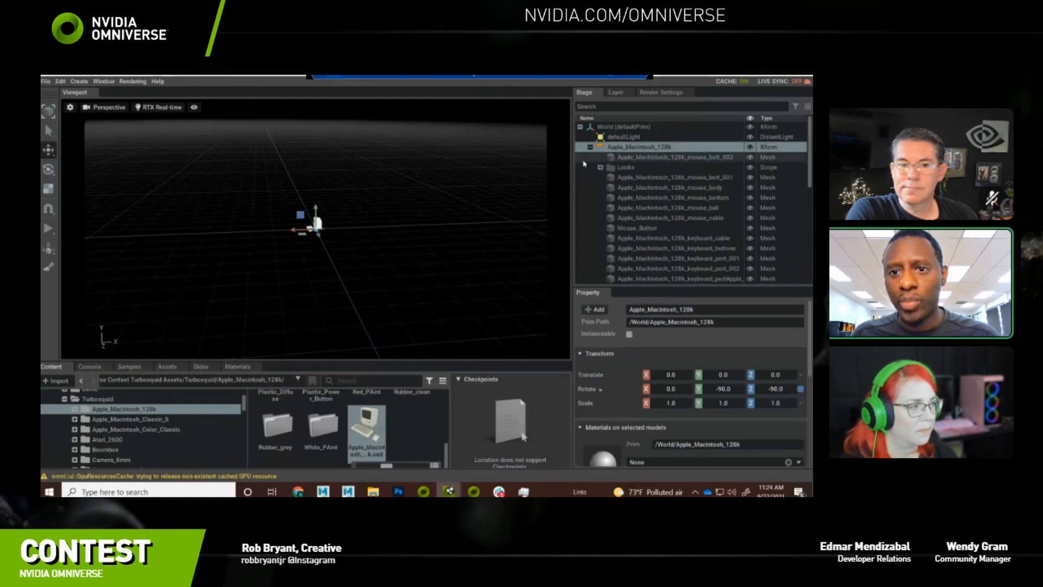
pyautogui.moveTo(572, 163); pyautogui.dragTo(443, 168)
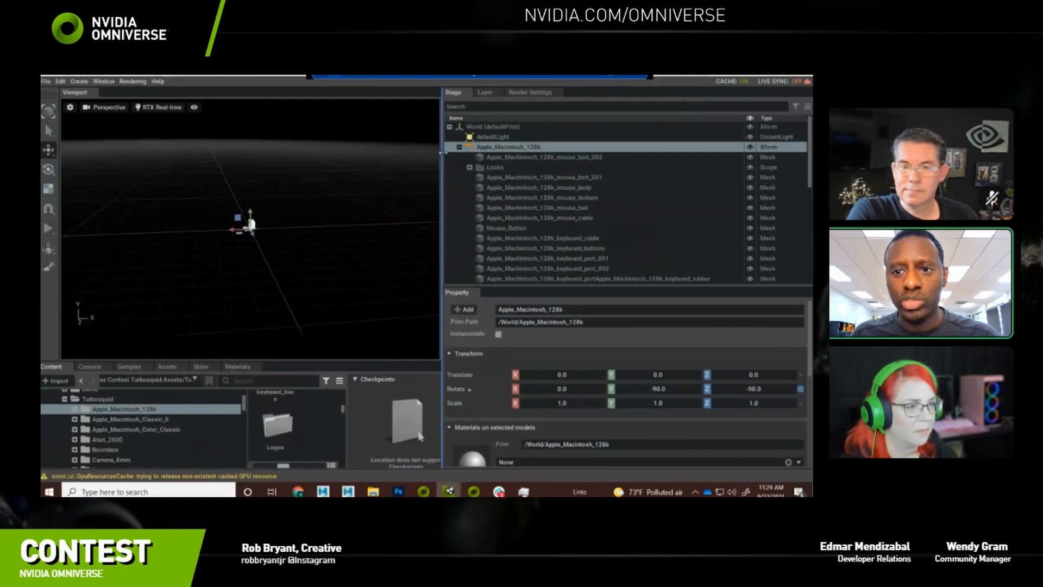
# Examine the properties and assigned materials of the Macintosh's mouse meshes and keyboard_cable mesh.
pyautogui.click(521, 177)
pyautogui.click(539, 188)
pyautogui.click(537, 198)
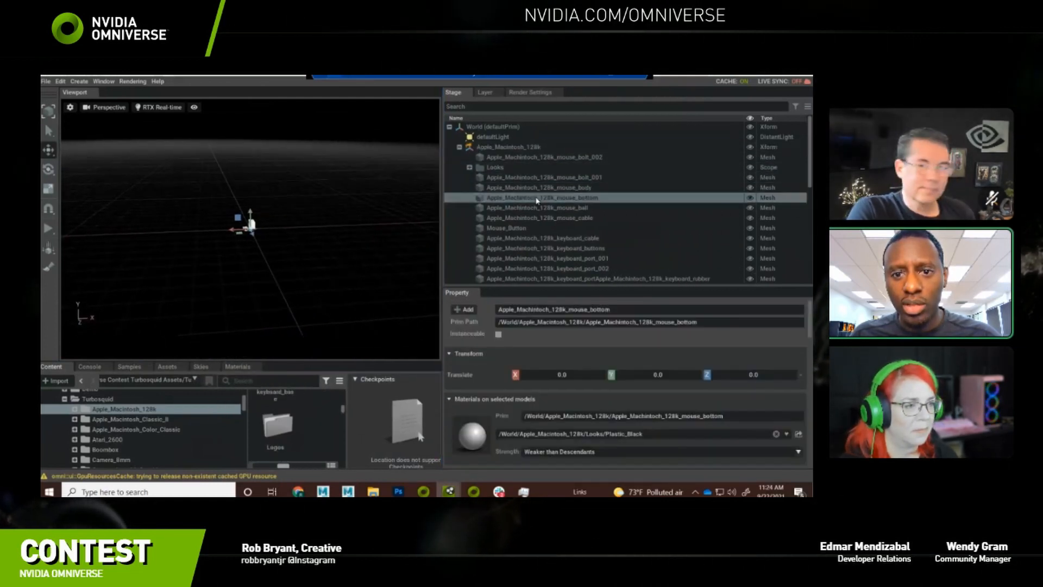
pyautogui.click(538, 207)
pyautogui.click(545, 218)
pyautogui.click(552, 238)
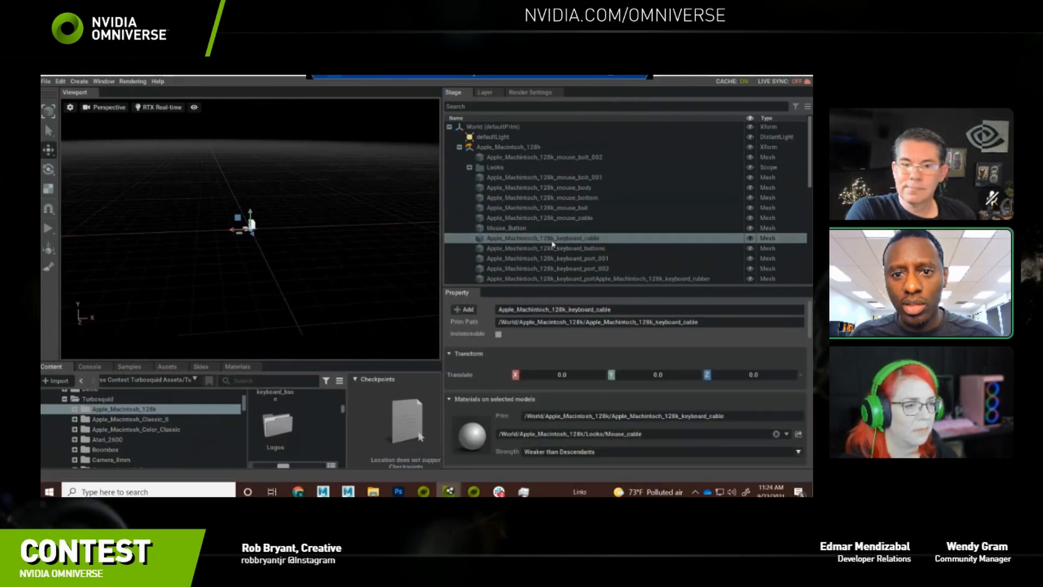
# Examine the properties of the keyboard_port_002 mesh, the parent Macintosh prim, and the mouse_bolt_002 and mouse_bottom meshes.
pyautogui.scroll(-2, 554, 239)
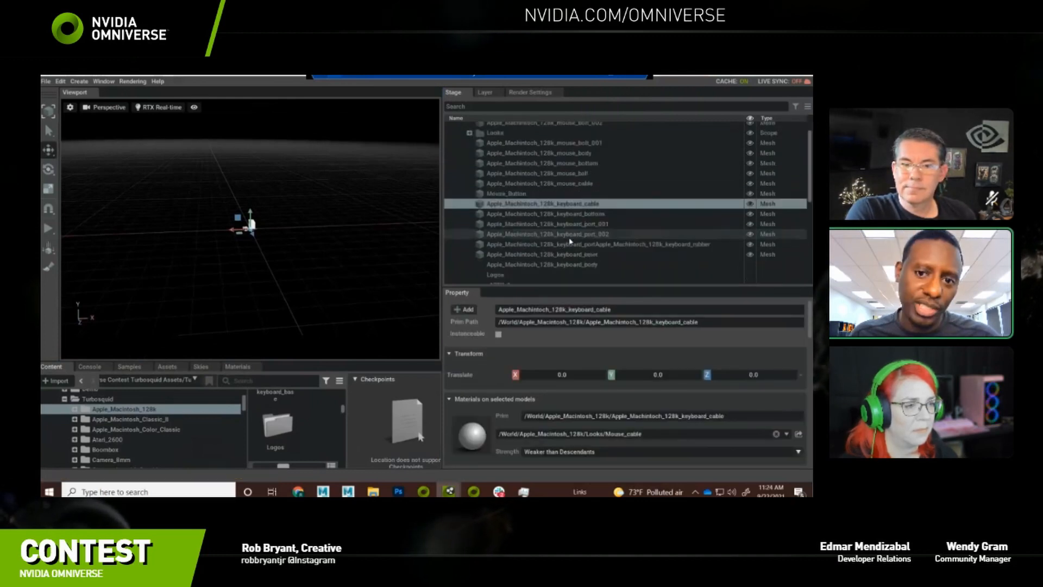
pyautogui.click(565, 199)
pyautogui.scroll(1, 584, 202)
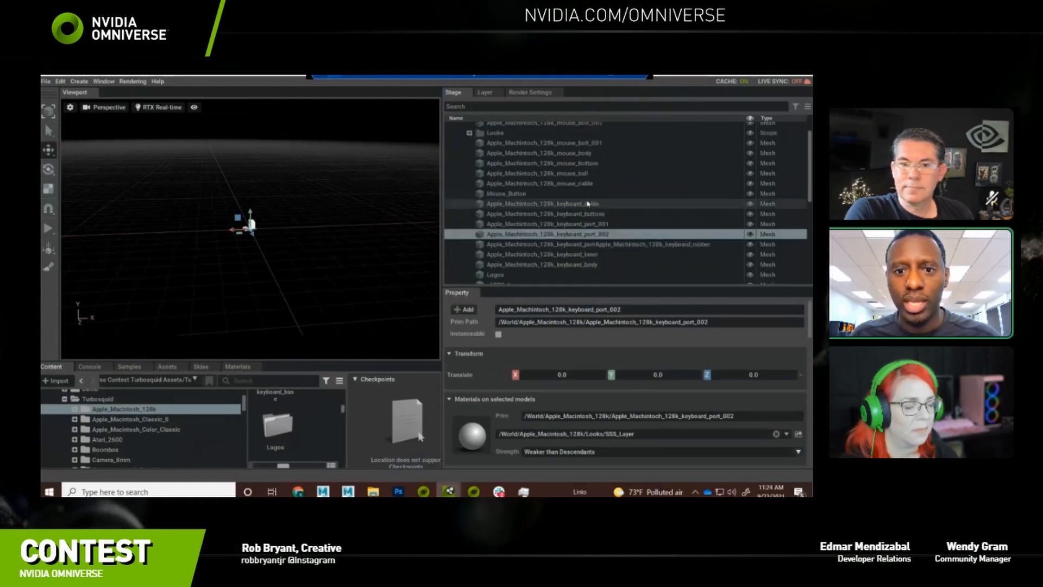
pyautogui.scroll(2, 588, 204)
pyautogui.click(499, 148)
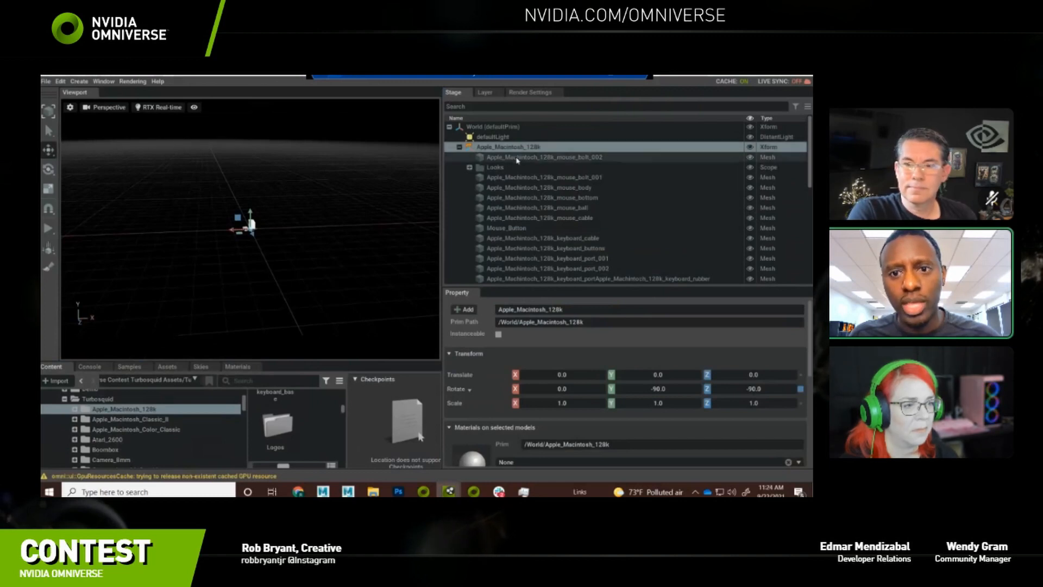
pyautogui.click(519, 158)
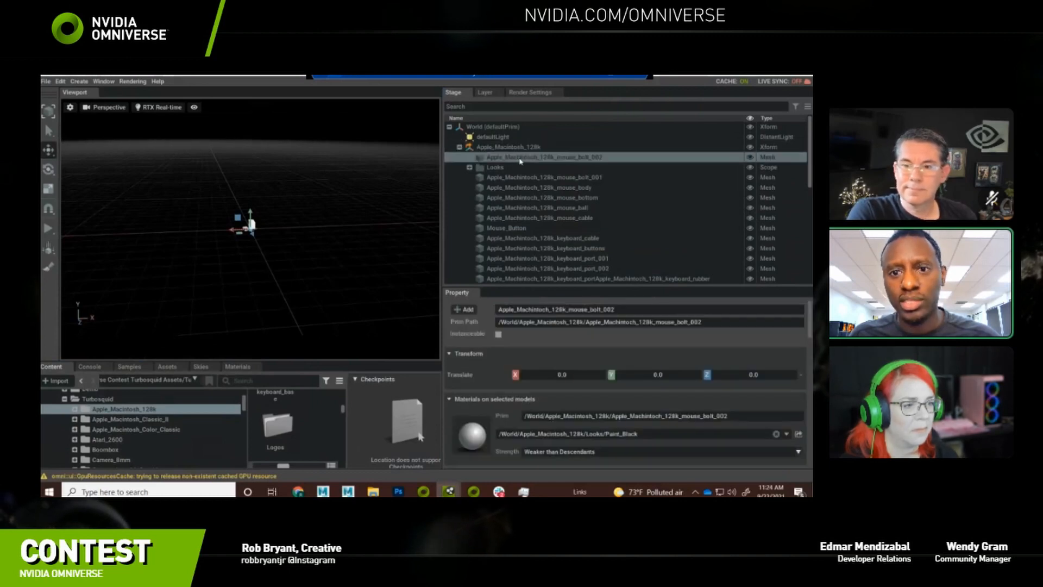
pyautogui.click(556, 198)
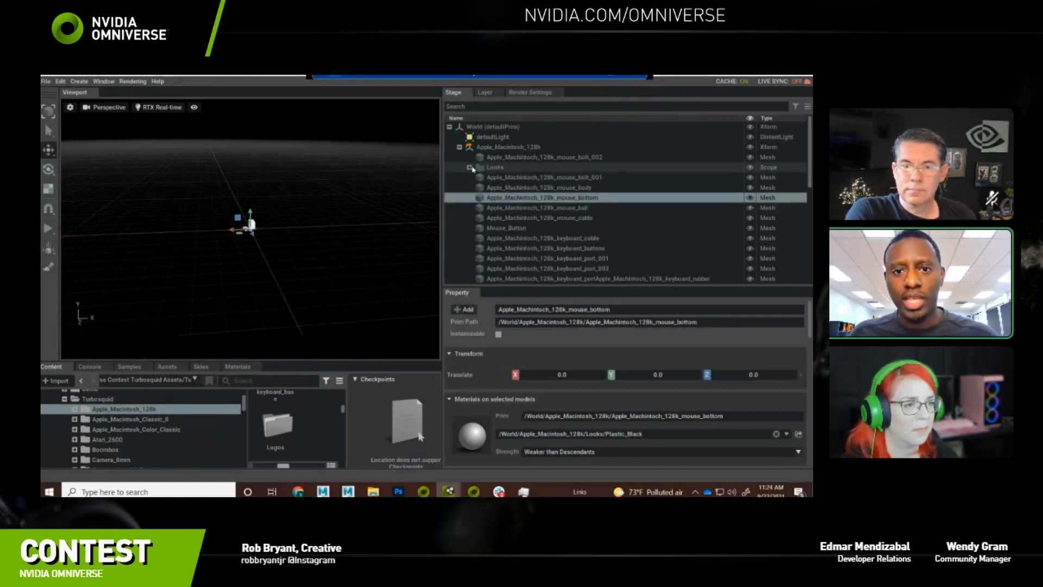
# Expand the Macintosh's Looks scope and examine its materials, including Paint_Black, keyboard_base, Rubber_grey, Mouse_cable and Logos.
pyautogui.click(496, 168)
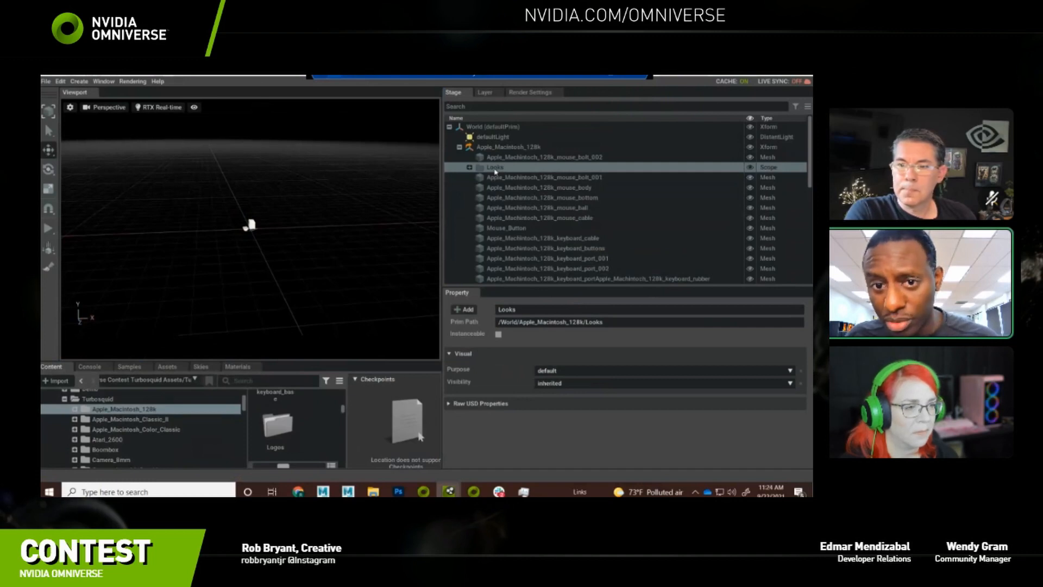
pyautogui.click(469, 168)
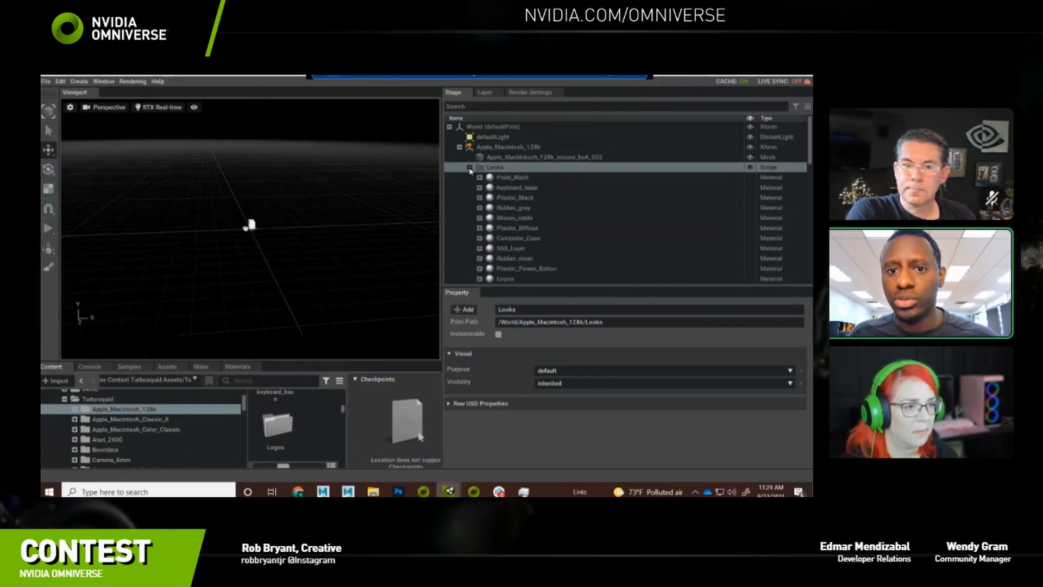
pyautogui.click(522, 179)
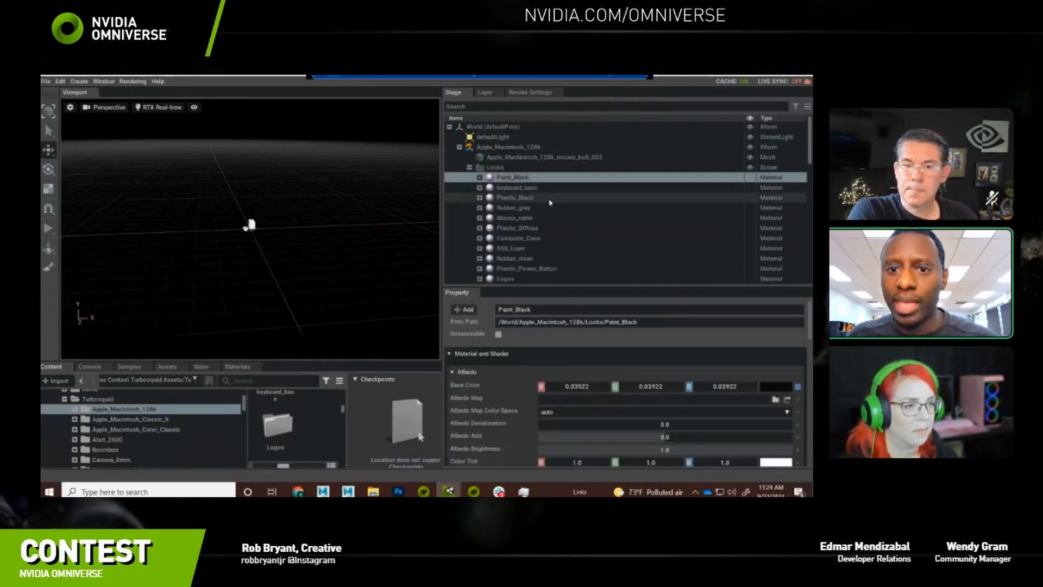
pyautogui.click(533, 189)
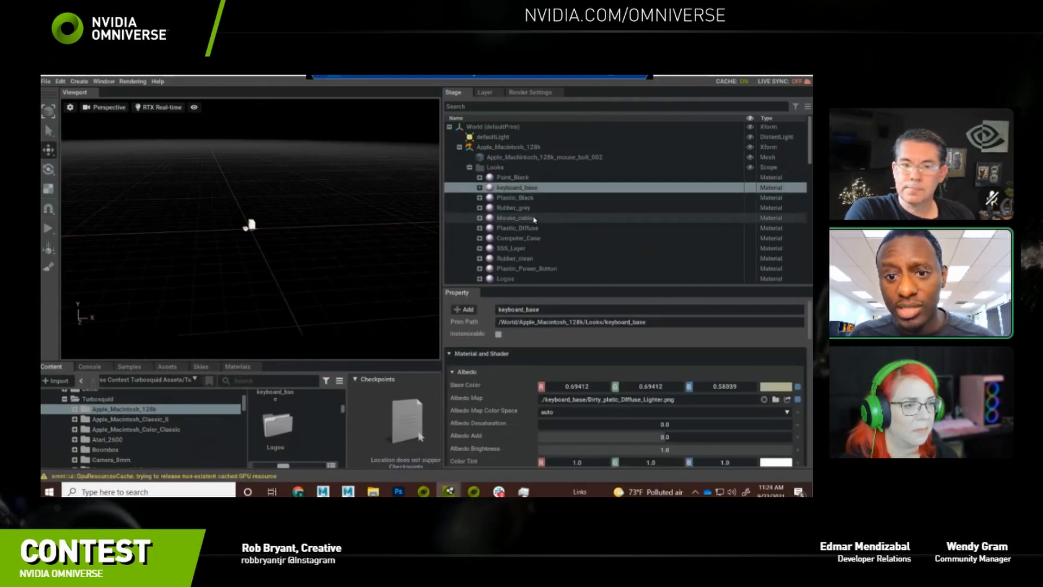
pyautogui.click(531, 208)
pyautogui.click(532, 219)
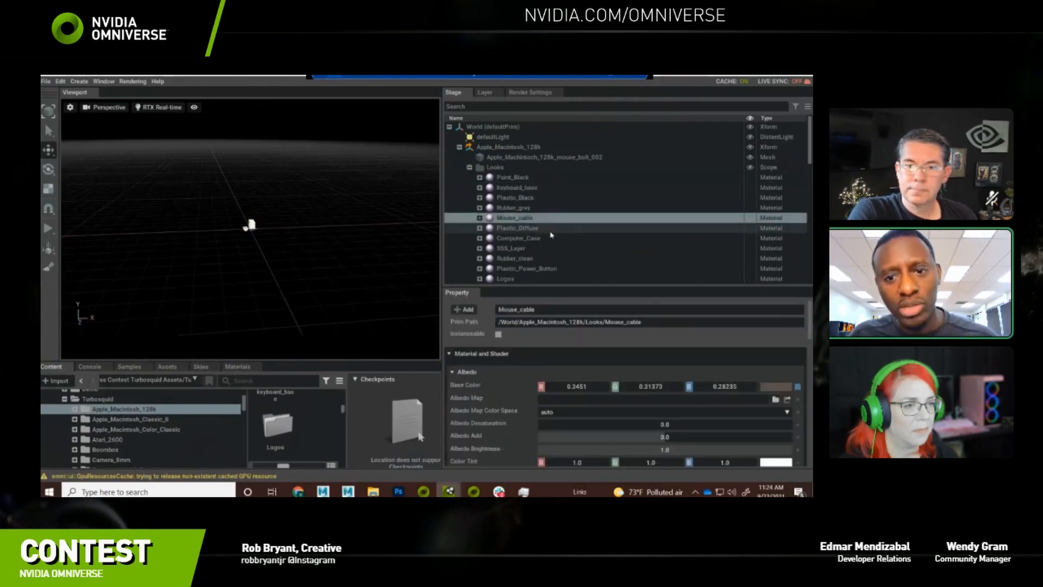
pyautogui.scroll(-2, 553, 235)
pyautogui.click(520, 245)
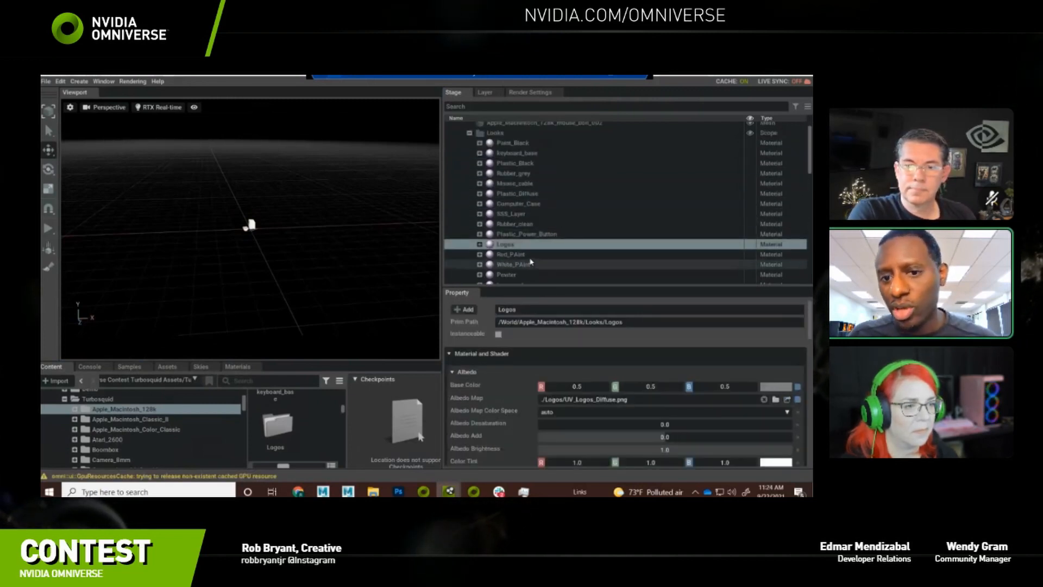
pyautogui.scroll(-2, 531, 263)
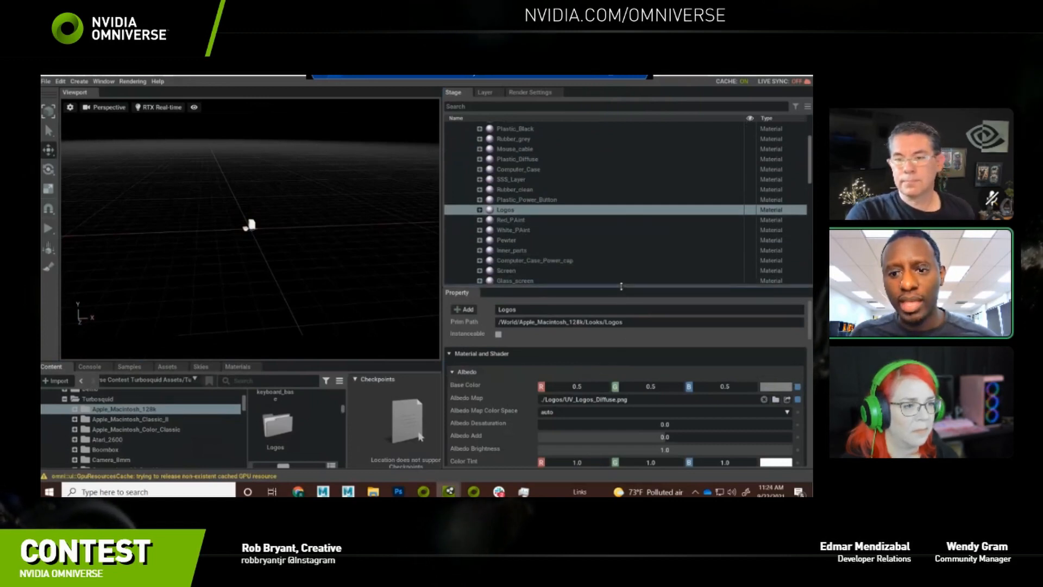
# Enlarge the material property area and examine the Logos material's Albedo and Reflectivity settings.
pyautogui.moveTo(622, 288); pyautogui.dragTo(619, 215)
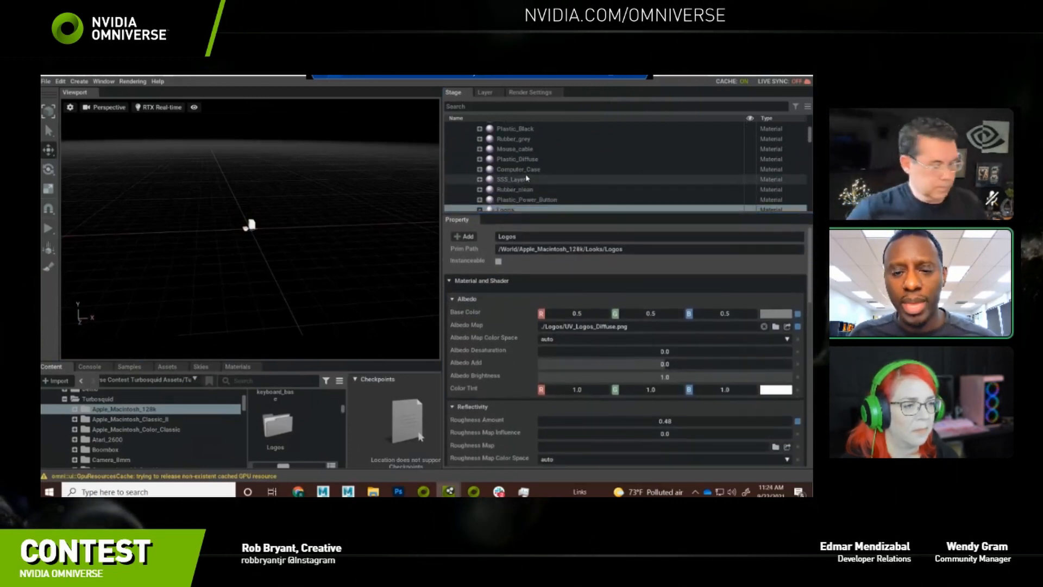
pyautogui.scroll(-2, 516, 169)
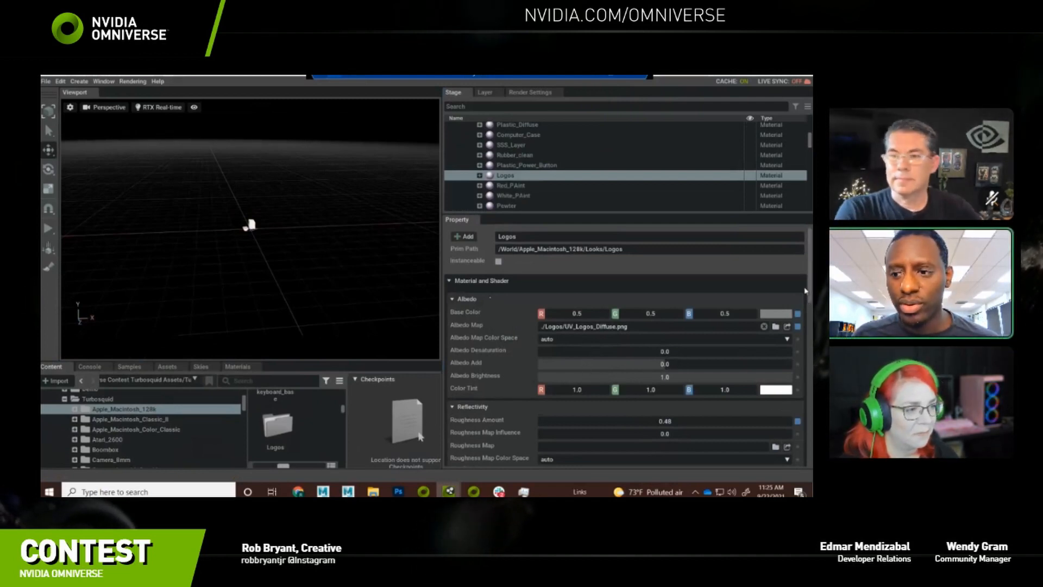
pyautogui.scroll(-2, 810, 299)
pyautogui.scroll(-4, 810, 299)
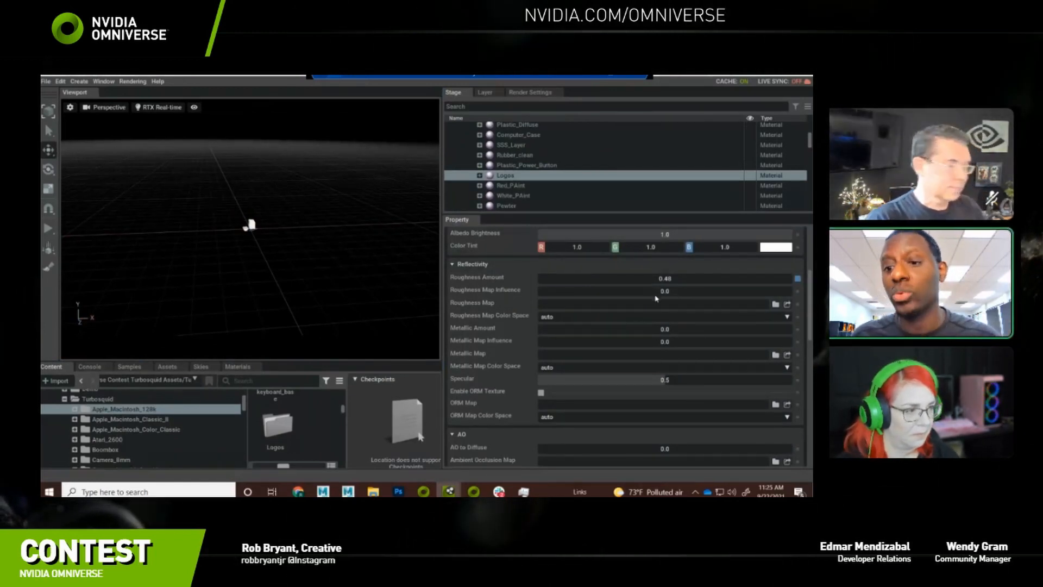
# Try a Roughness Map Influence of 0.3 on the Logos material and reset it to its default.
pyautogui.moveTo(656, 298); pyautogui.dragTo(607, 293)
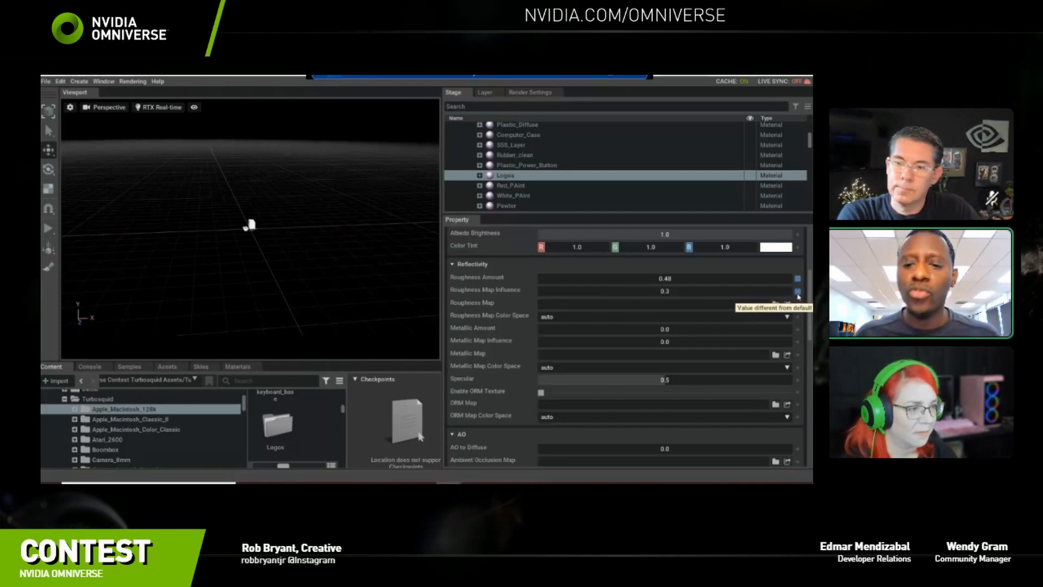
pyautogui.click(798, 294)
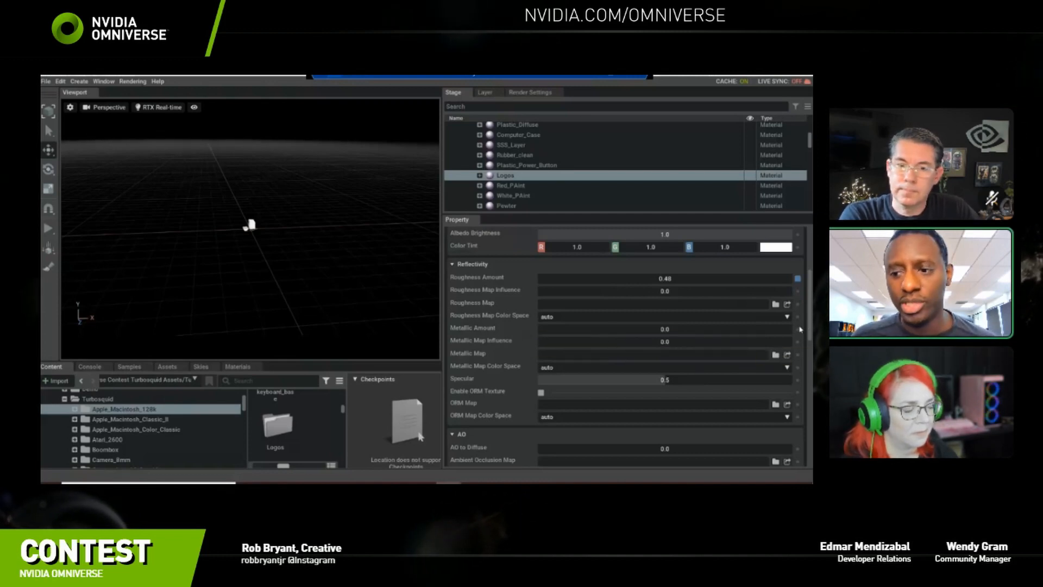
# Examine the Logos material's AO, Emissive, Opacity, Normal and UV settings.
pyautogui.scroll(-5, 609, 342)
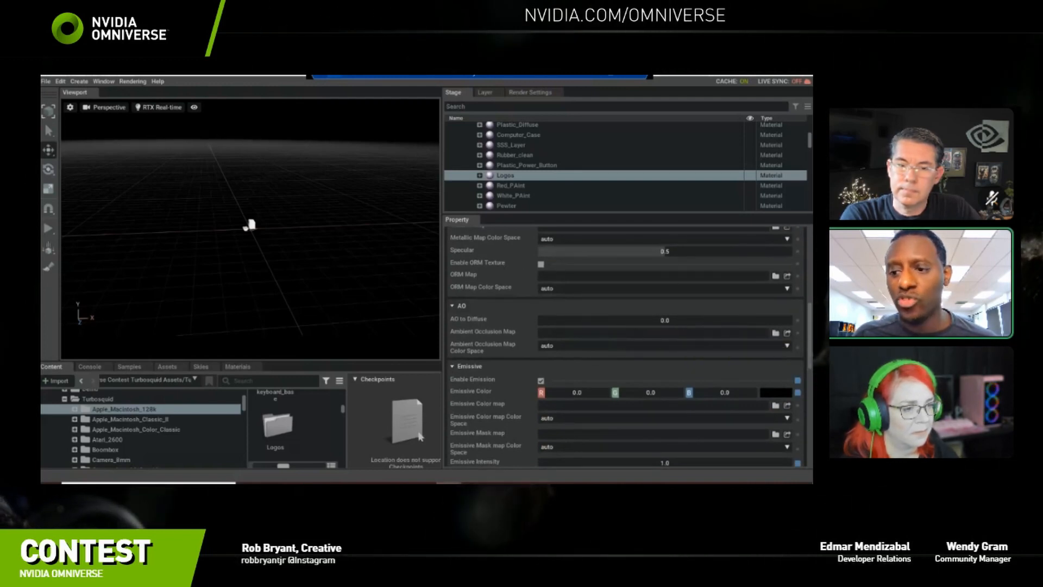
pyautogui.moveTo(811, 346)
pyautogui.mouseDown()
pyautogui.moveTo(810, 363)
pyautogui.moveTo(810, 351)
pyautogui.mouseUp()
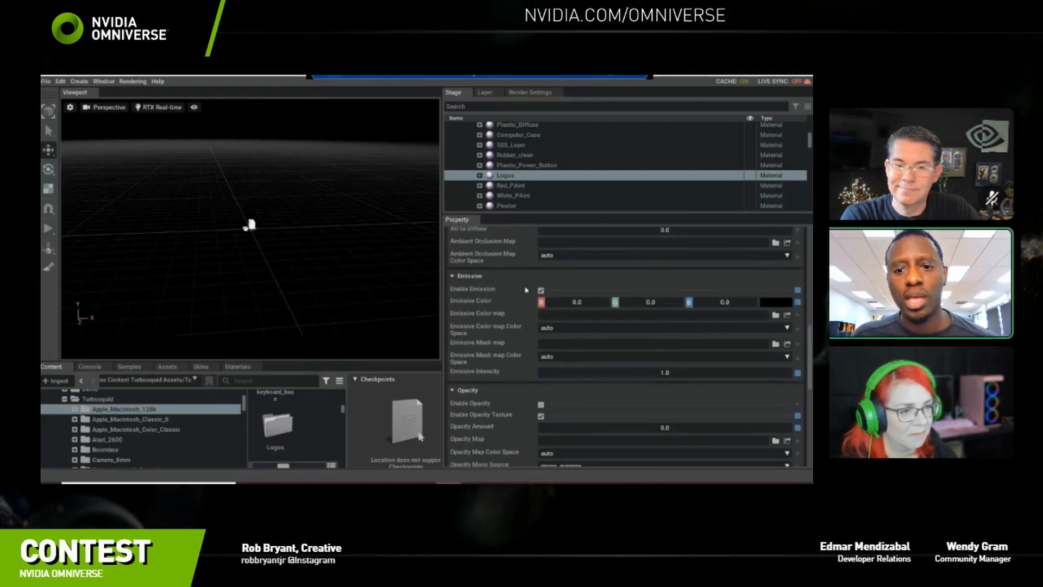
pyautogui.scroll(-3, 809, 372)
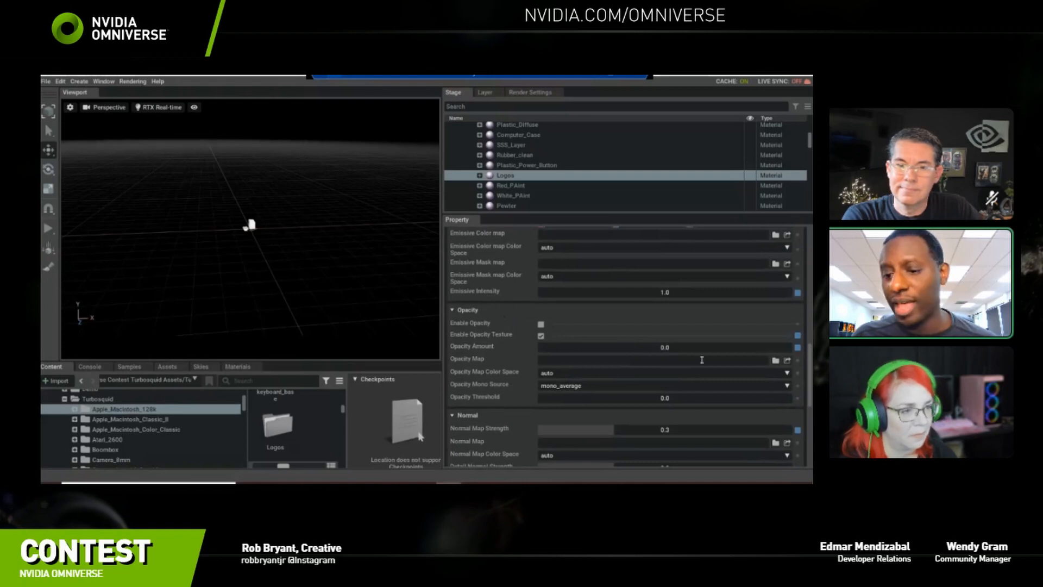
pyautogui.moveTo(809, 373); pyautogui.dragTo(811, 409)
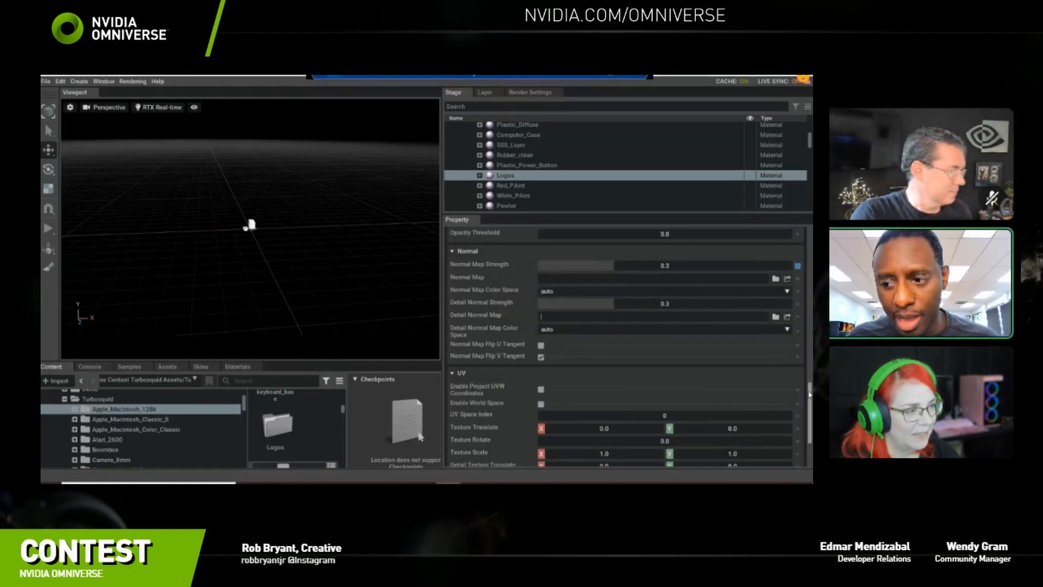
pyautogui.moveTo(809, 395)
pyautogui.mouseDown()
pyautogui.moveTo(810, 237)
pyautogui.moveTo(808, 409)
pyautogui.mouseUp()
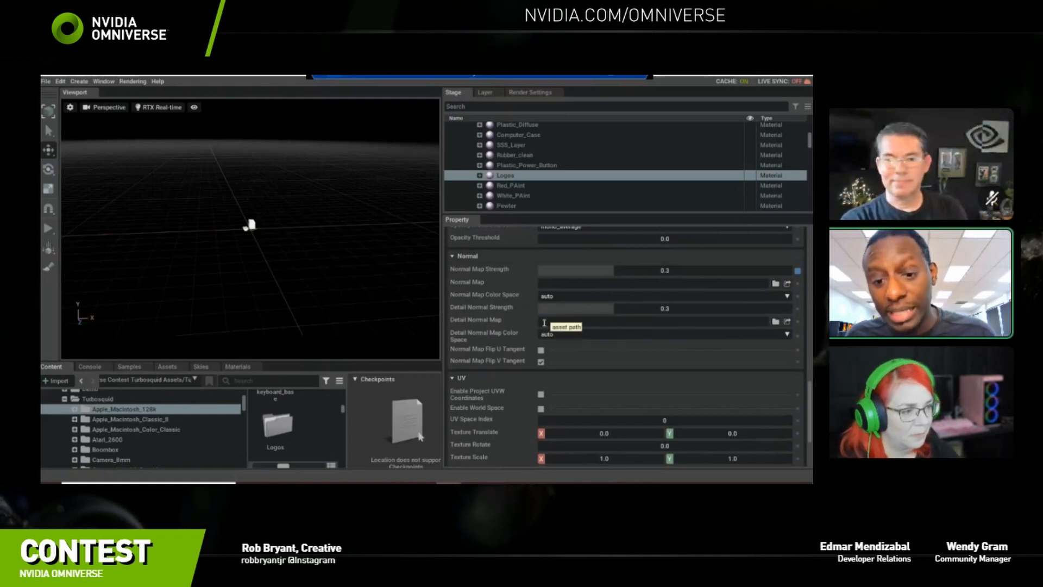
pyautogui.scroll(-3, 810, 419)
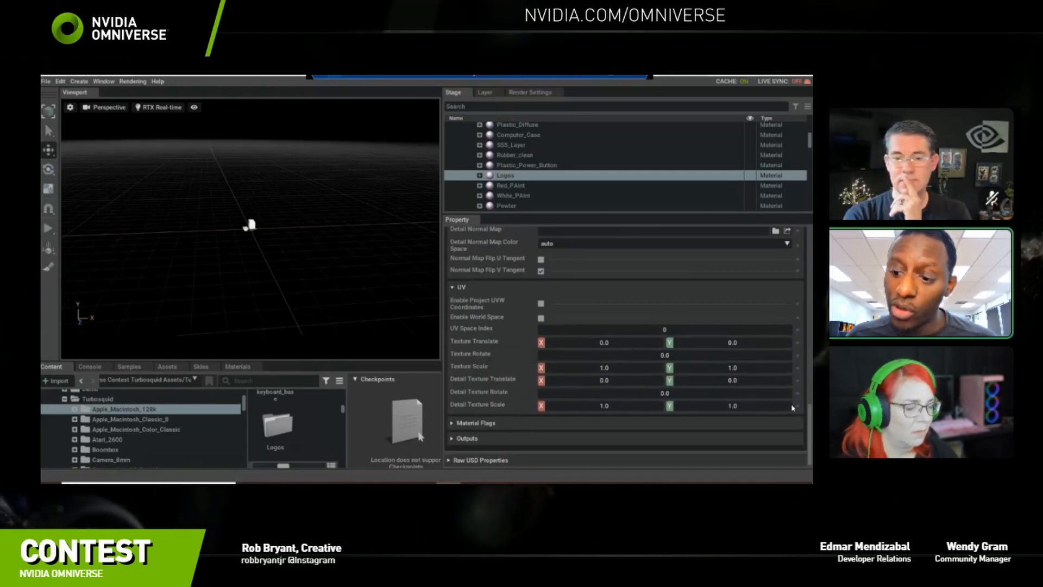
pyautogui.scroll(3, 809, 375)
pyautogui.moveTo(810, 375); pyautogui.dragTo(800, 428)
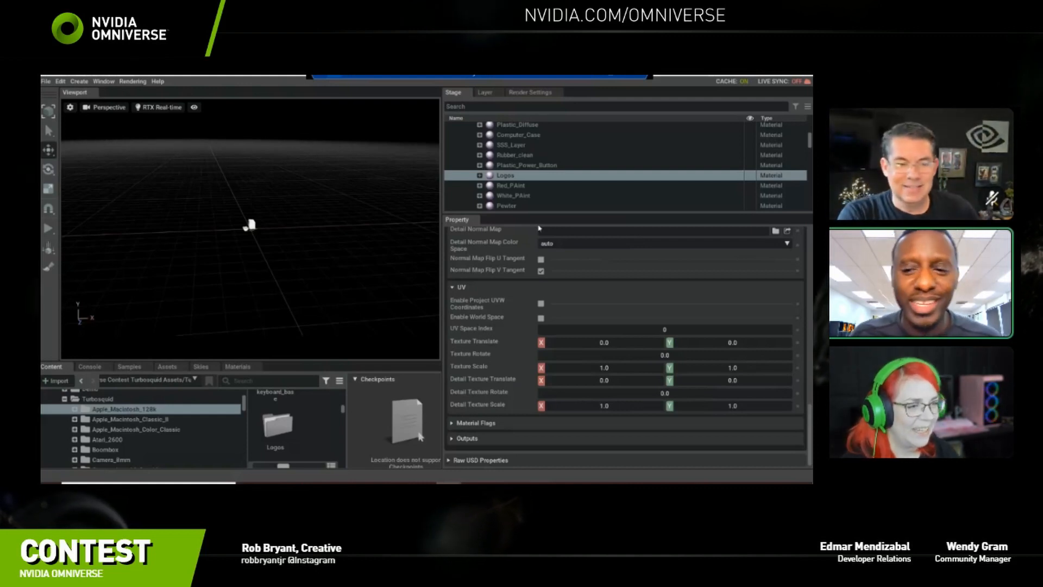
# Enlarge the stage hierarchy area and select the Macintosh's mouse_bolt_001 mesh below the materials.
pyautogui.moveTo(559, 215); pyautogui.dragTo(557, 280)
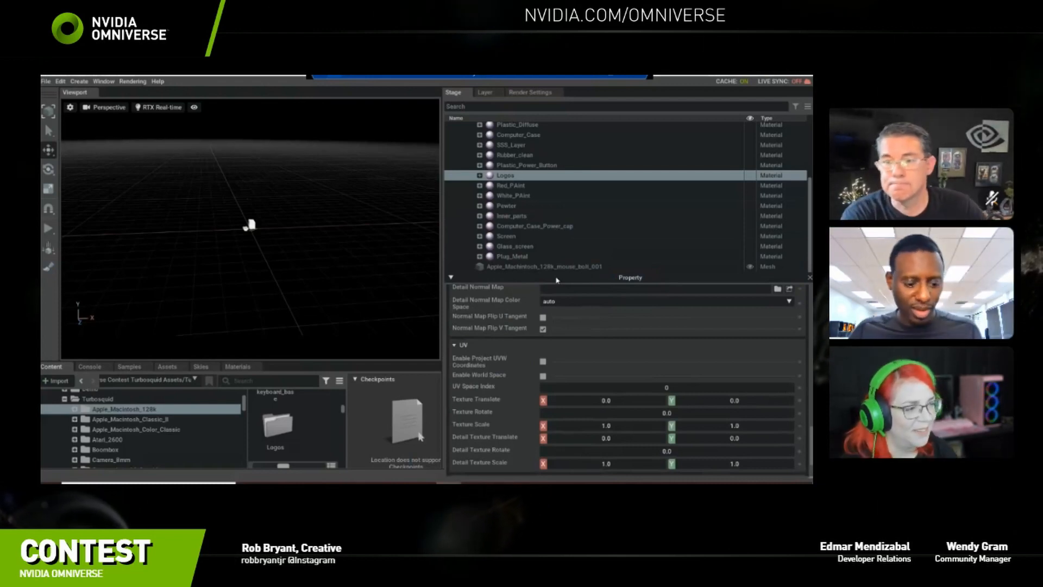
pyautogui.click(523, 268)
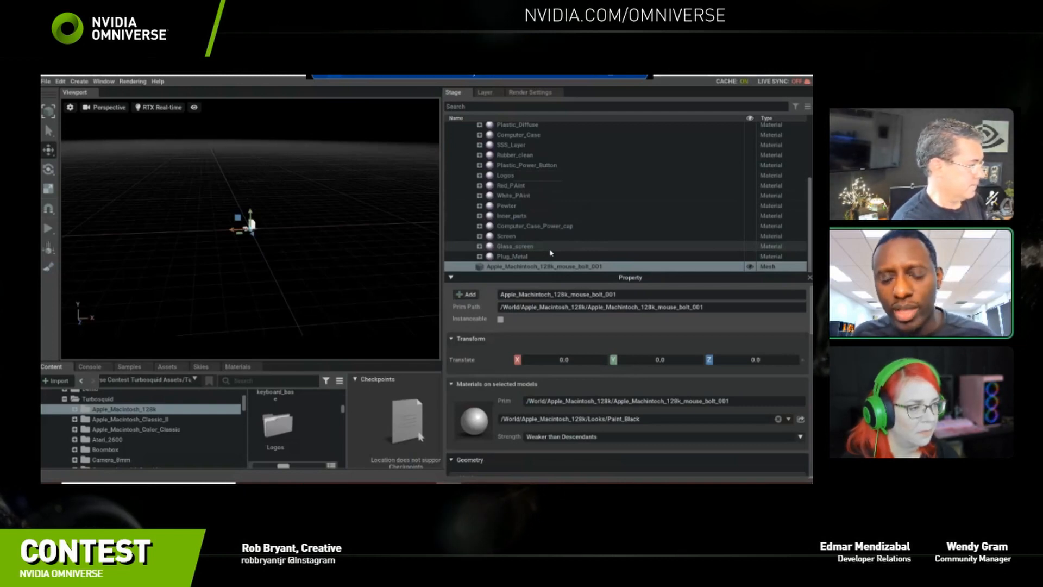
# Deselect the mesh, frame the Macintosh, and examine its front casing, logo, disk slot and keyboard up close.
pyautogui.click(278, 264)
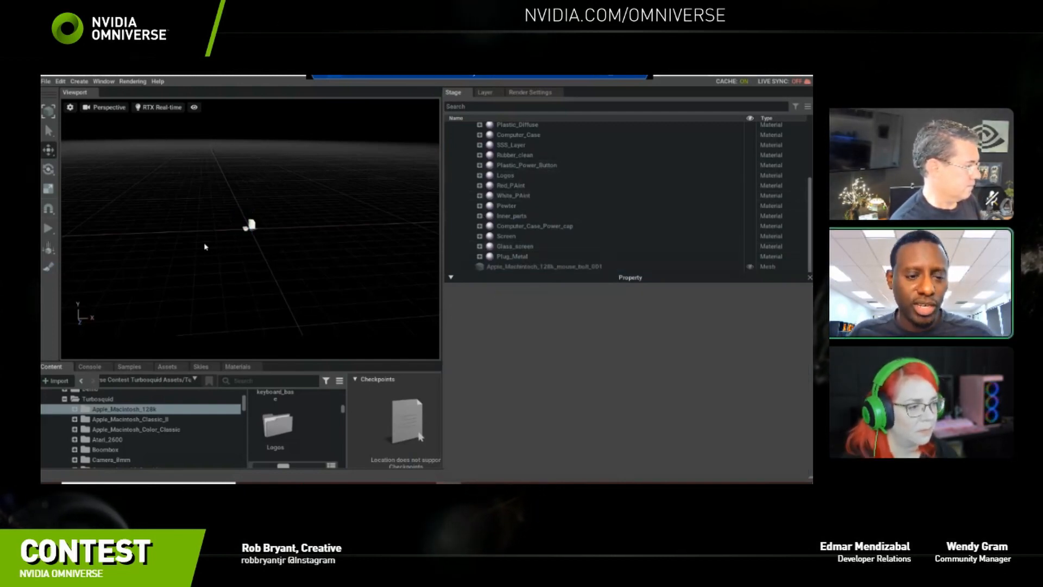
pyautogui.keyDown('alt'); pyautogui.moveTo(206, 247); pyautogui.dragTo(263, 233); pyautogui.keyUp('alt')
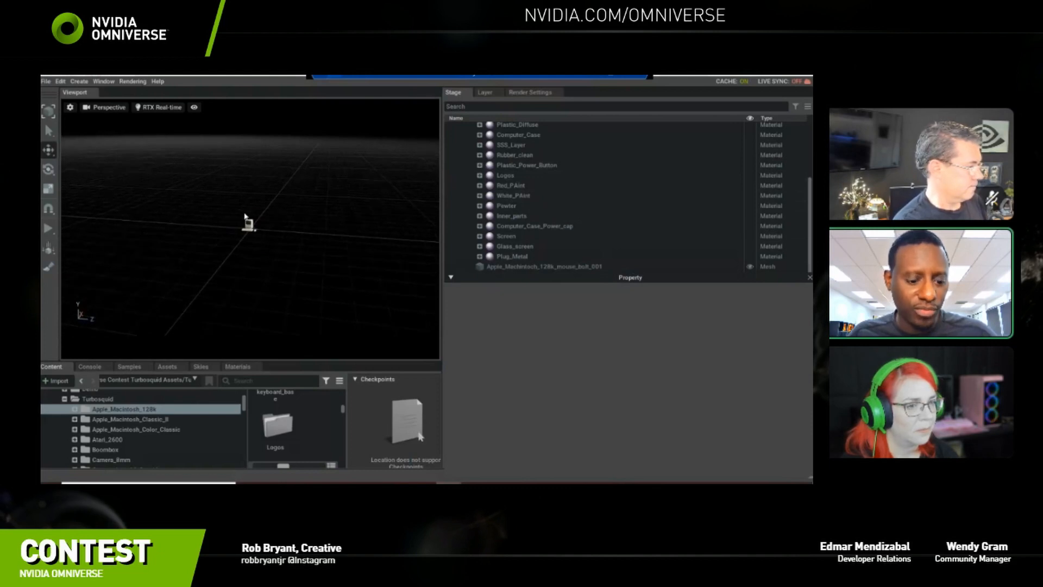
pyautogui.press('f')
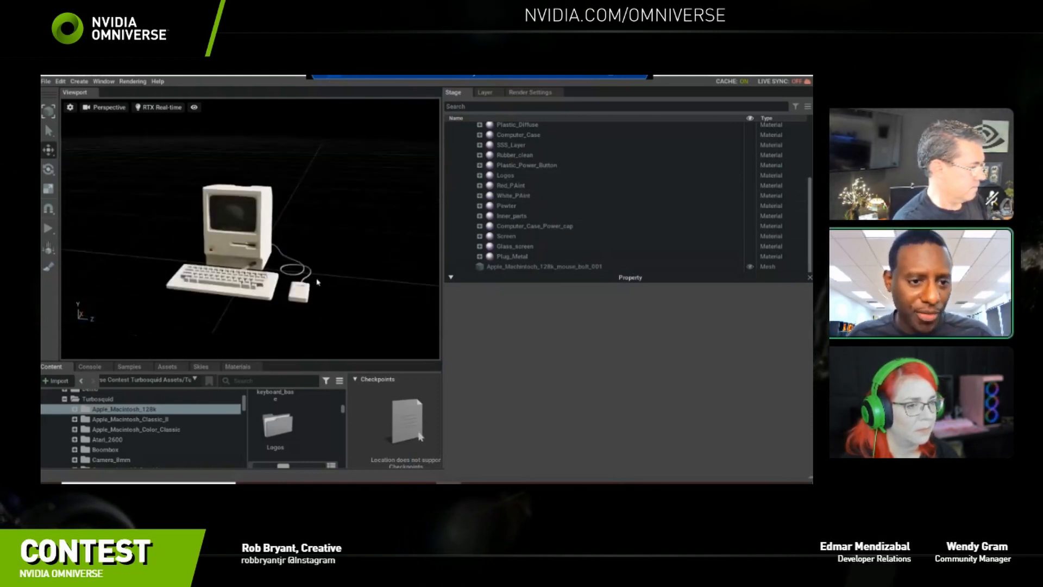
pyautogui.scroll(-5, 318, 282)
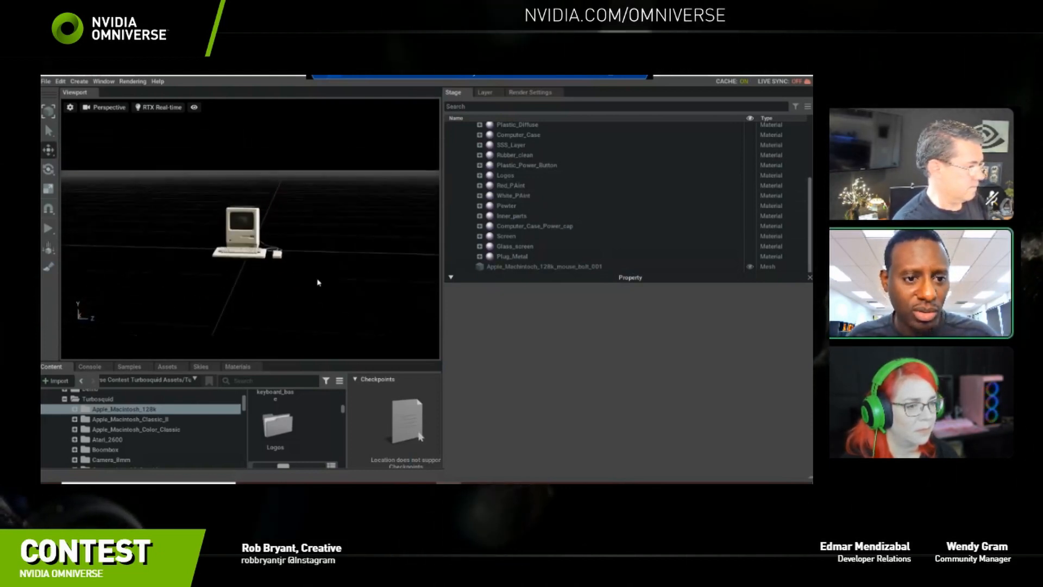
pyautogui.scroll(-4, 318, 282)
pyautogui.keyDown('alt'); pyautogui.moveTo(254, 272); pyautogui.dragTo(301, 253); pyautogui.keyUp('alt')
pyautogui.scroll(5, 188, 266)
pyautogui.scroll(2, 373, 283)
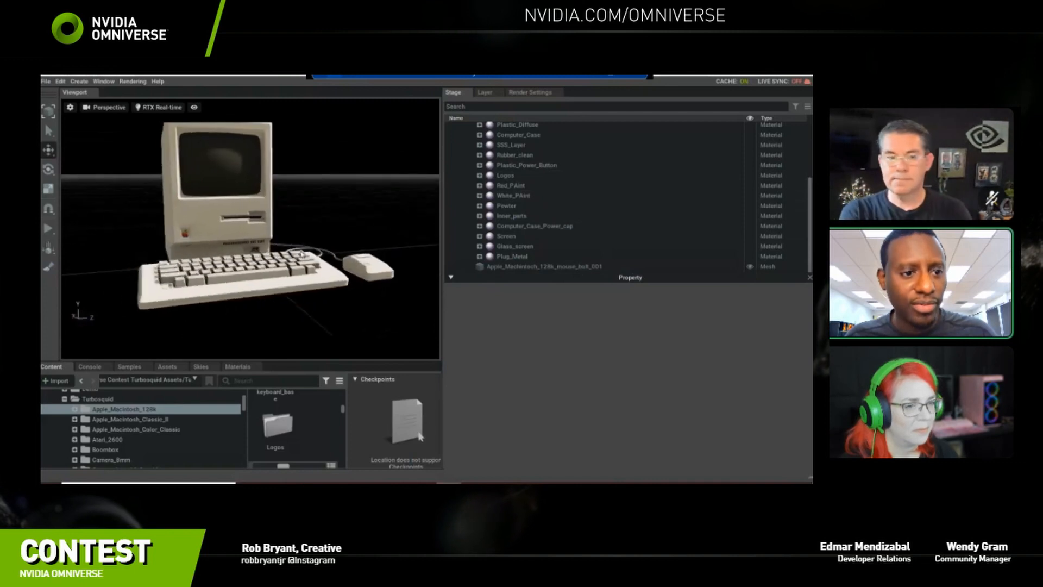
pyautogui.scroll(6, 301, 252)
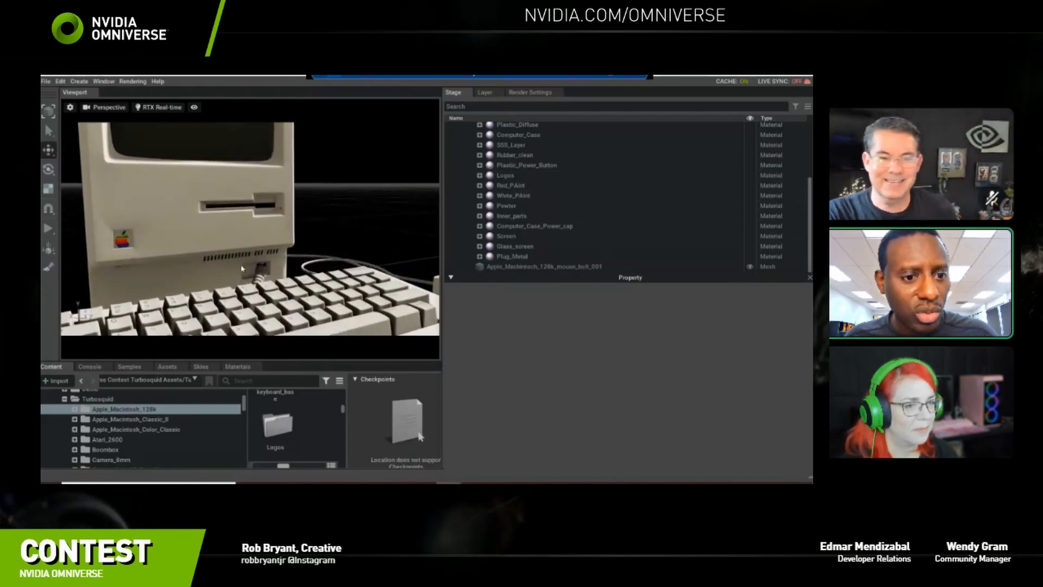
# Widen the viewport, select the Plug_Metal material, and dock the floating Property window beneath the Stage hierarchy.
pyautogui.keyDown('alt'); pyautogui.moveTo(242, 268); pyautogui.dragTo(611, 249); pyautogui.keyUp('alt')
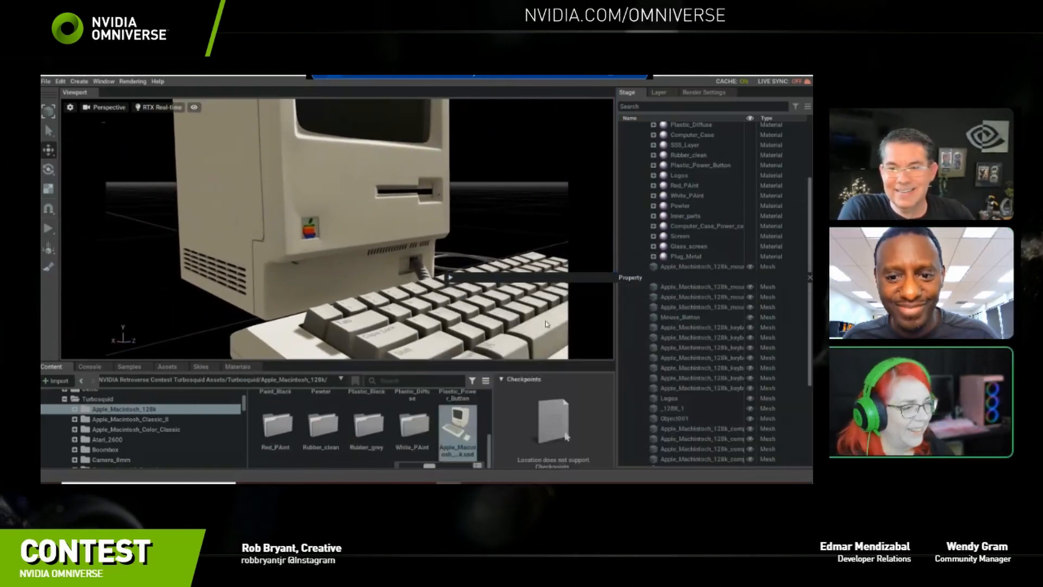
pyautogui.moveTo(630, 277); pyautogui.dragTo(499, 314)
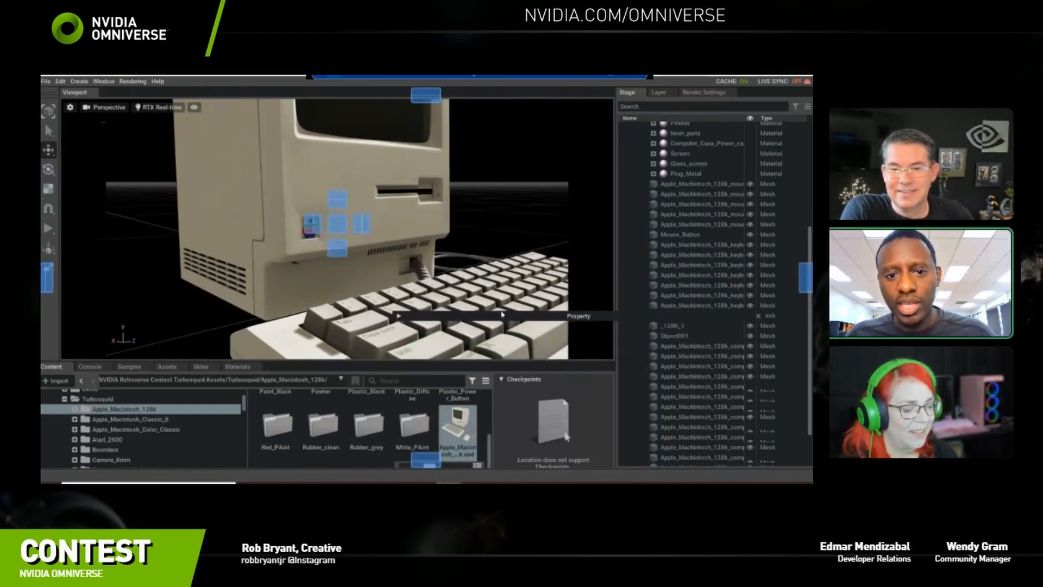
pyautogui.moveTo(503, 315)
pyautogui.mouseDown()
pyautogui.moveTo(394, 289)
pyautogui.moveTo(341, 262)
pyautogui.moveTo(344, 253)
pyautogui.moveTo(418, 296)
pyautogui.moveTo(517, 299)
pyautogui.mouseUp()
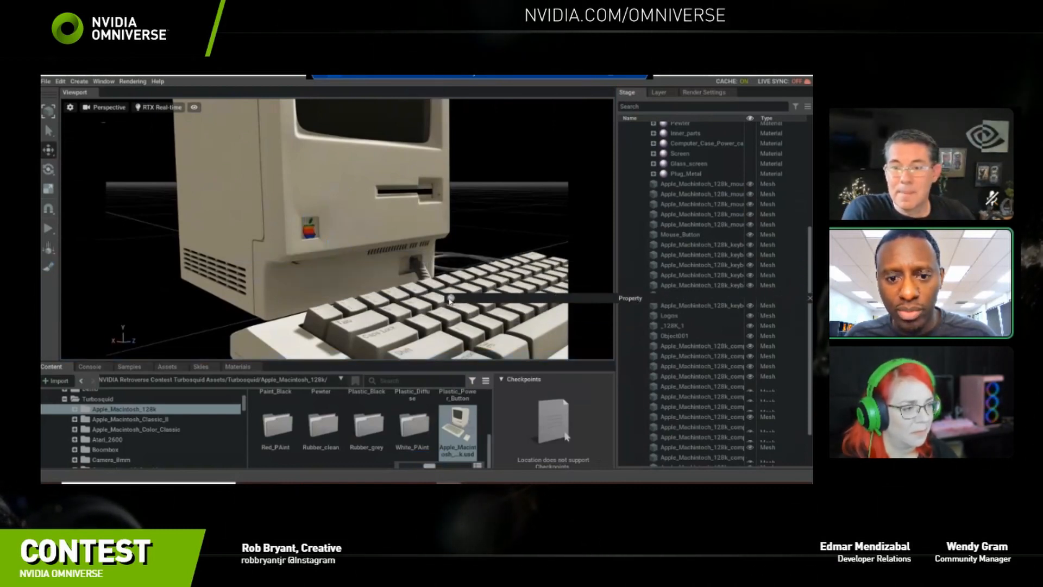
pyautogui.moveTo(612, 301); pyautogui.dragTo(715, 254)
pyautogui.click(671, 174)
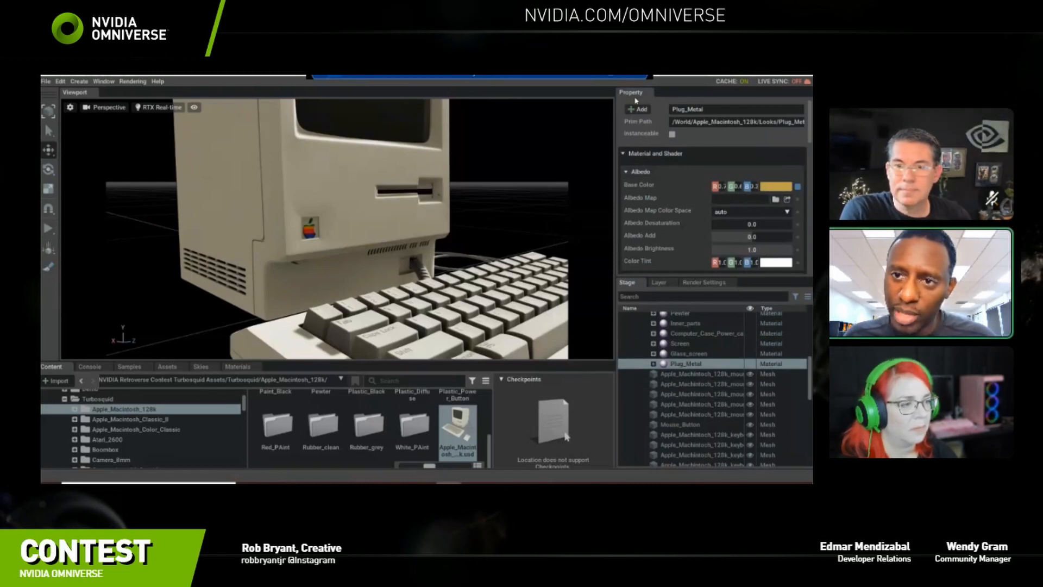
pyautogui.moveTo(634, 95); pyautogui.dragTo(447, 328)
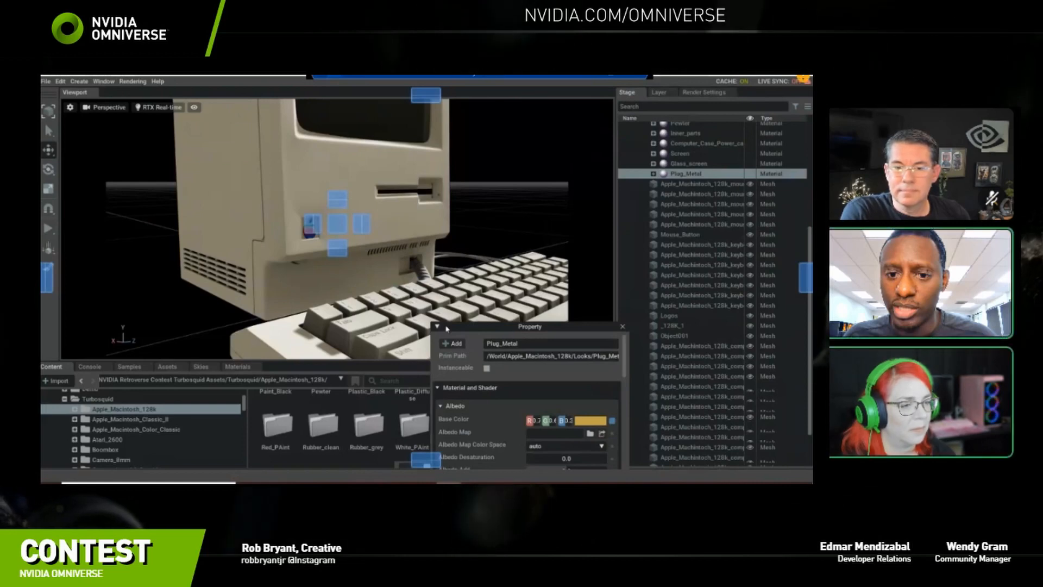
pyautogui.moveTo(447, 328); pyautogui.dragTo(713, 302)
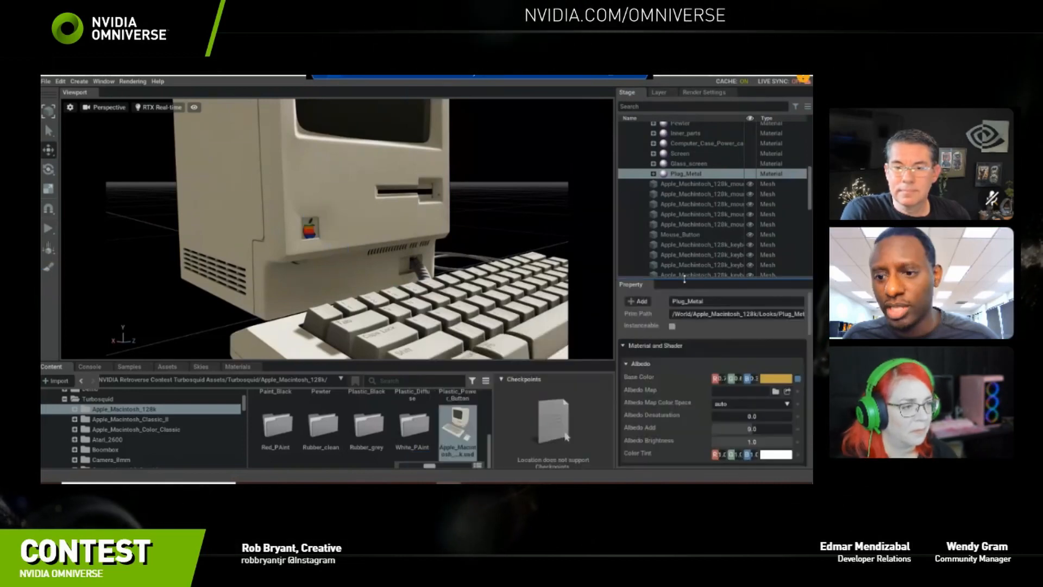
pyautogui.scroll(-3, 705, 254)
pyautogui.scroll(5, 706, 254)
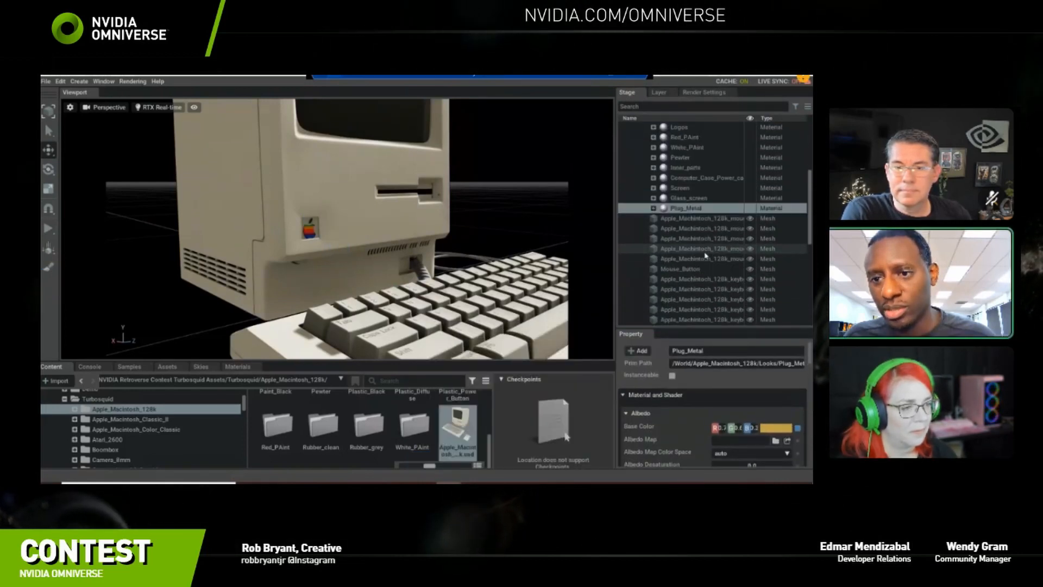
pyautogui.scroll(-2, 706, 254)
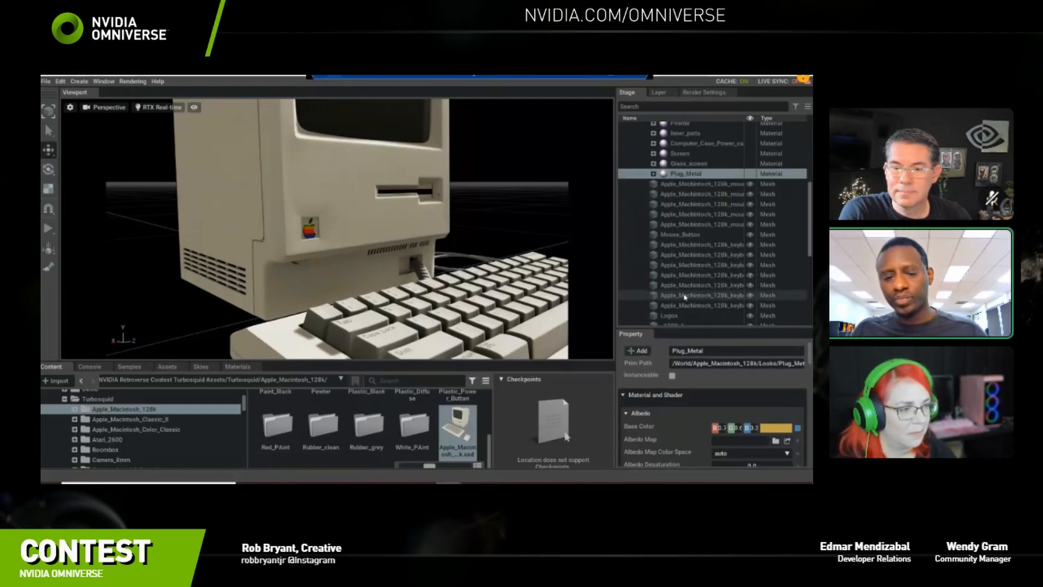
# Make the viewport taller and examine the compliance label and power switch on the Macintosh's back.
pyautogui.keyDown('alt'); pyautogui.moveTo(469, 273); pyautogui.dragTo(415, 250); pyautogui.keyUp('alt')
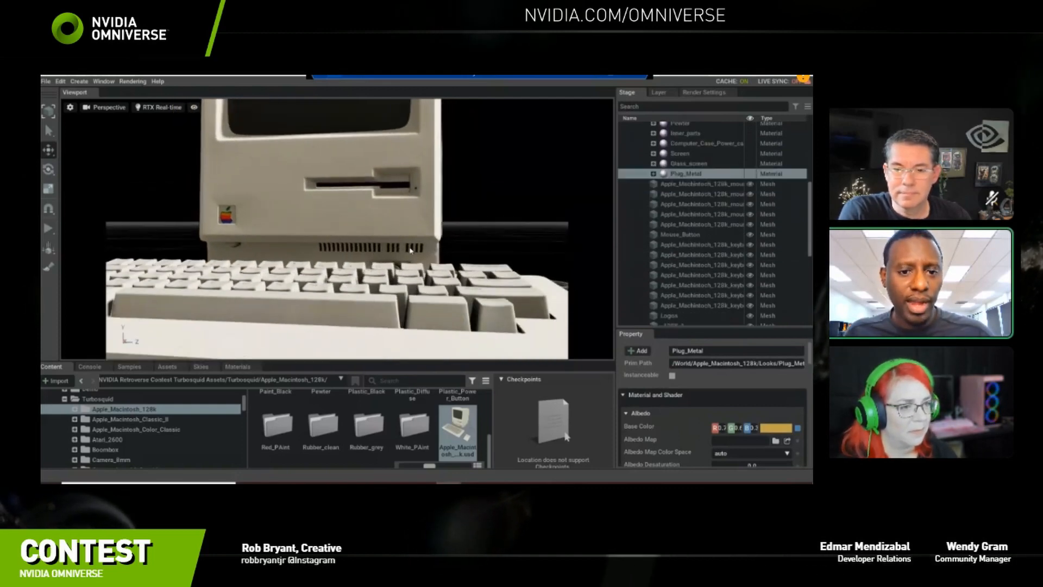
pyautogui.scroll(-3, 415, 249)
pyautogui.keyDown('alt'); pyautogui.moveTo(483, 266); pyautogui.dragTo(402, 259); pyautogui.keyUp('alt')
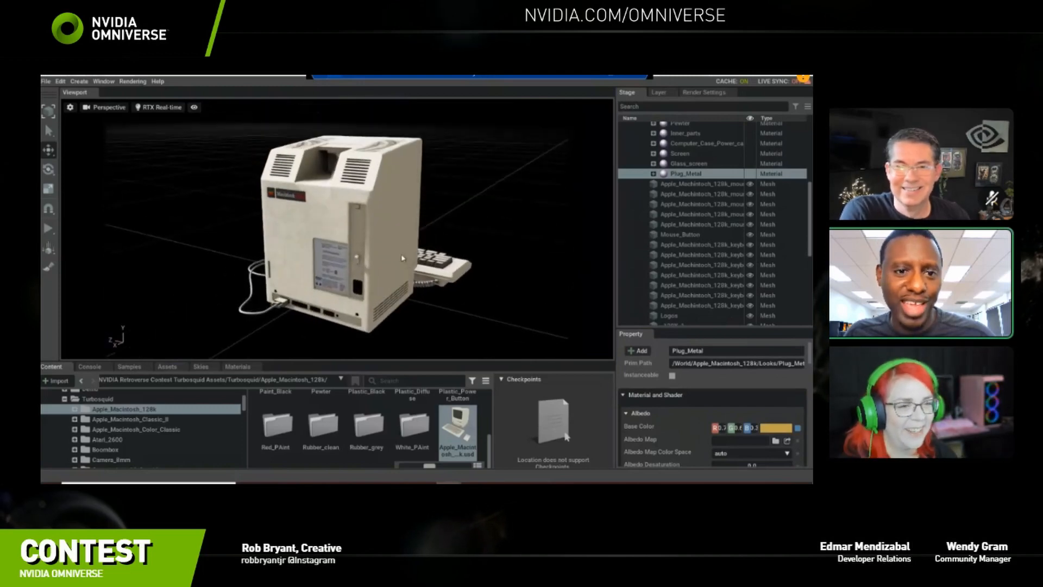
pyautogui.moveTo(465, 359); pyautogui.dragTo(465, 406)
pyautogui.keyDown('alt'); pyautogui.moveTo(380, 272); pyautogui.dragTo(409, 294); pyautogui.keyUp('alt')
pyautogui.scroll(8, 410, 294)
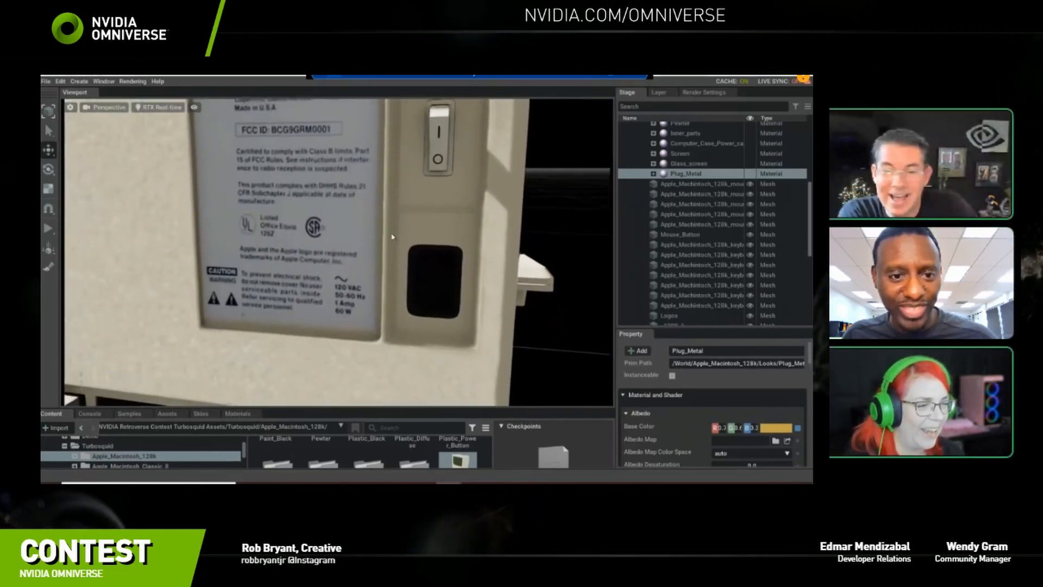
pyautogui.keyDown('alt'); pyautogui.moveTo(393, 237); pyautogui.dragTo(410, 260); pyautogui.keyUp('alt')
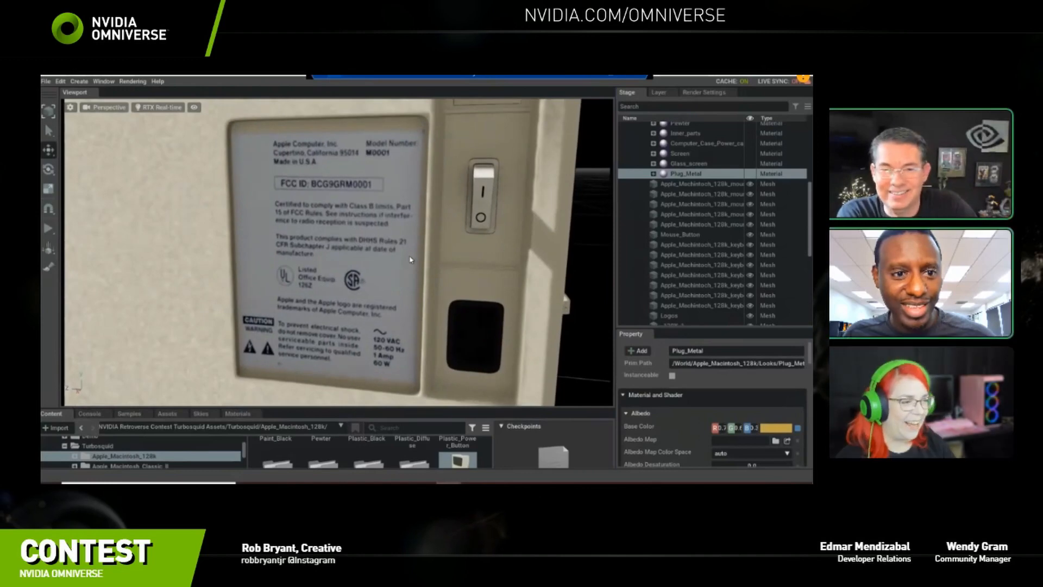
pyautogui.scroll(-2, 410, 262)
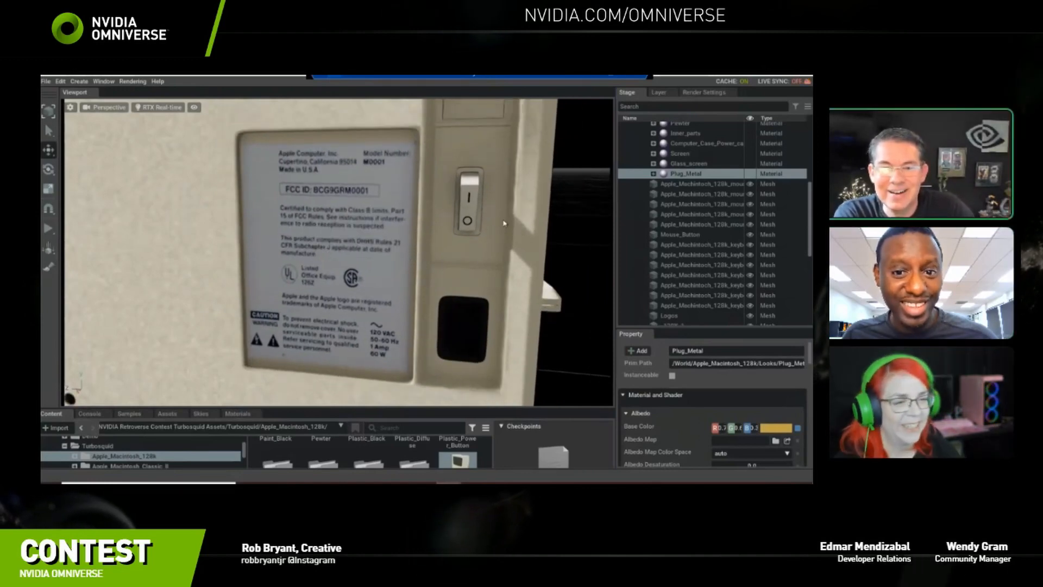
# Examine the whole Macintosh from back to front and briefly check the asset's folder contents in the content browser.
pyautogui.scroll(-10, 504, 223)
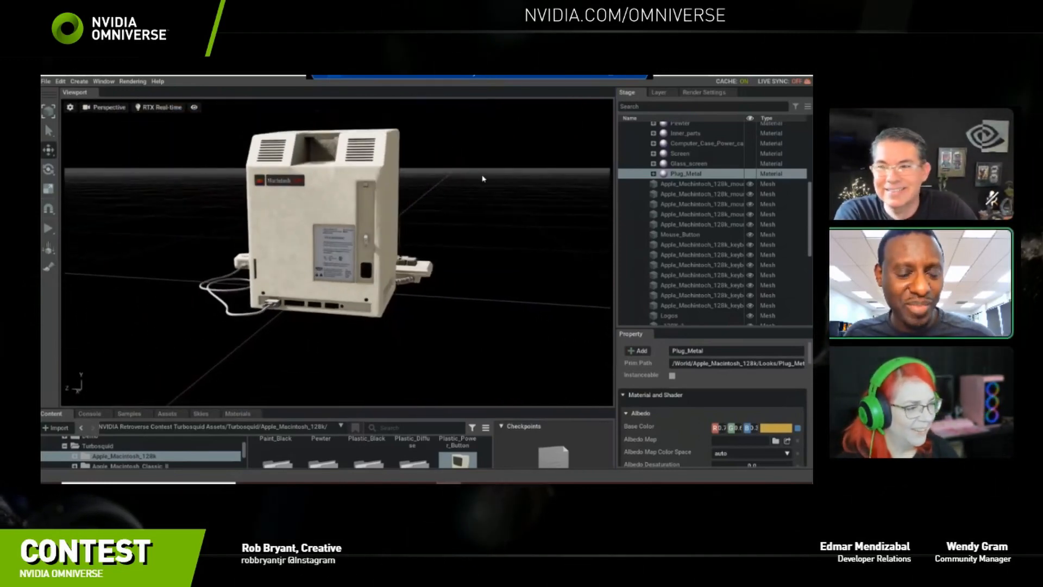
pyautogui.moveTo(482, 178); pyautogui.dragTo(493, 240, button='middle')
pyautogui.keyDown('alt'); pyautogui.moveTo(494, 240); pyautogui.dragTo(363, 251); pyautogui.keyUp('alt')
pyautogui.moveTo(436, 280); pyautogui.dragTo(442, 244, button='middle')
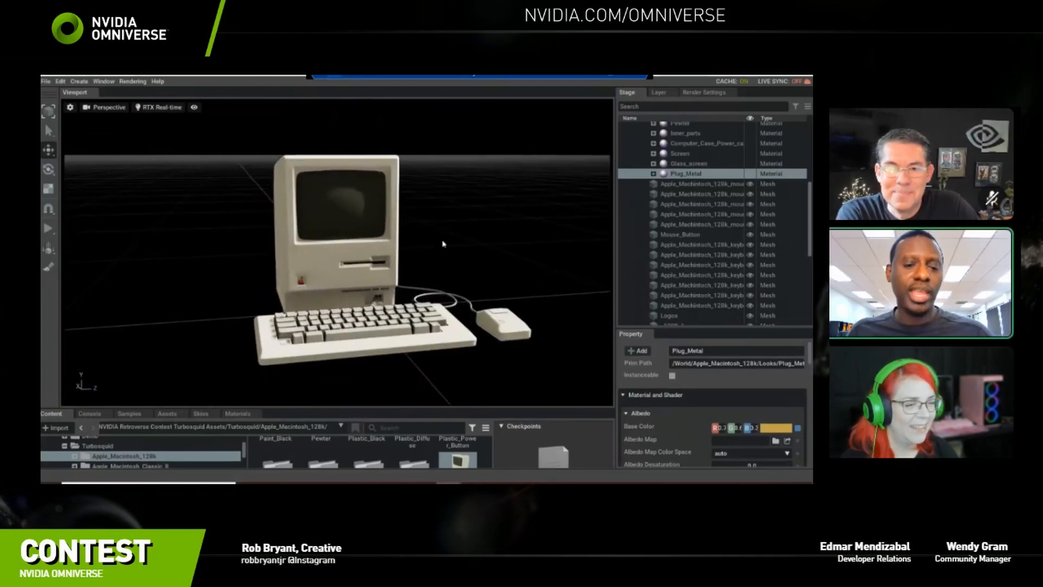
pyautogui.keyDown('alt'); pyautogui.moveTo(443, 244); pyautogui.dragTo(412, 266); pyautogui.keyUp('alt')
pyautogui.scroll(-2, 454, 288)
pyautogui.moveTo(463, 278); pyautogui.dragTo(403, 241, button='middle')
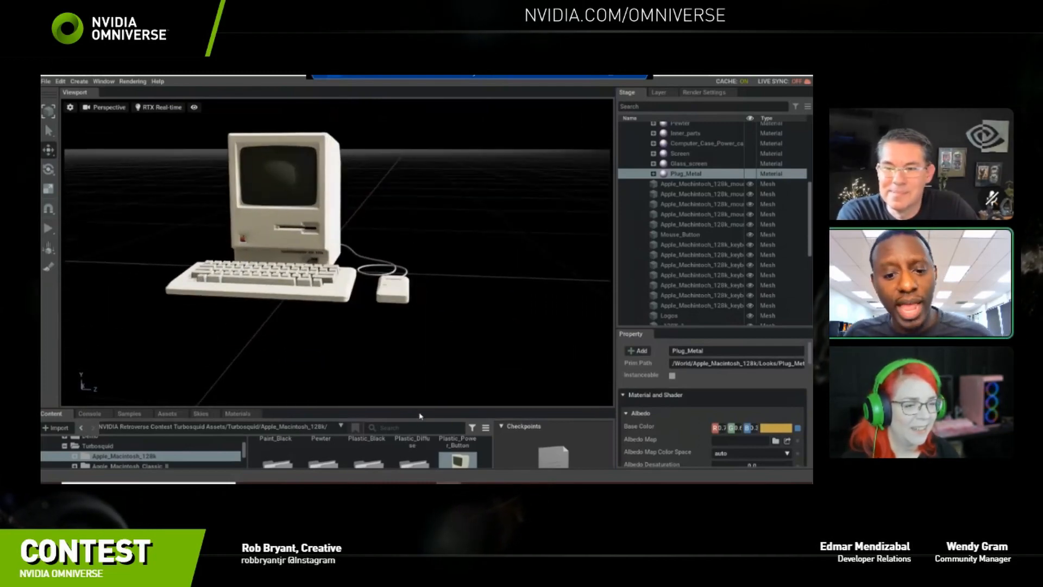
pyautogui.moveTo(419, 409); pyautogui.dragTo(420, 294)
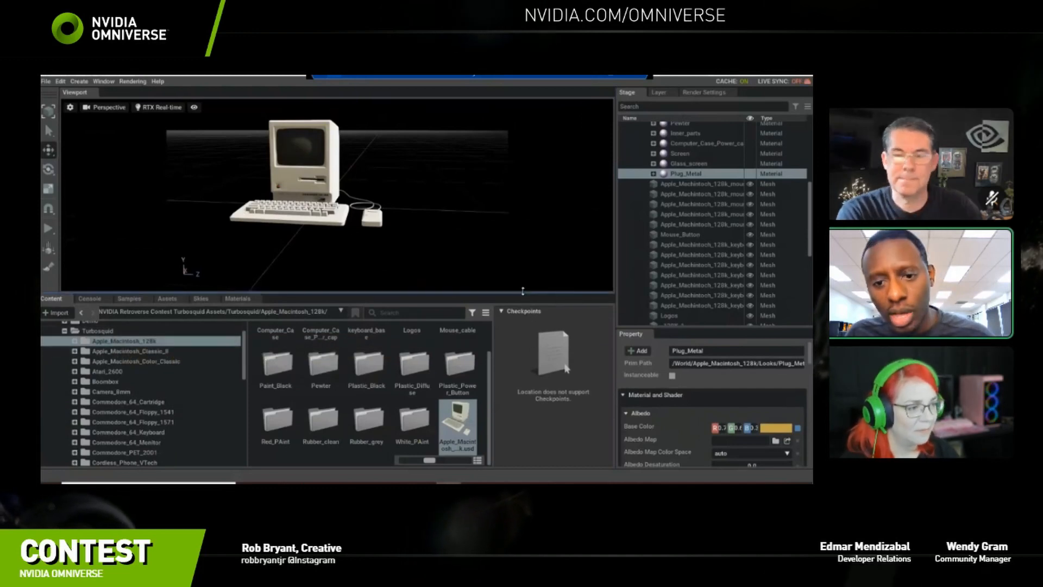
pyautogui.moveTo(533, 294); pyautogui.dragTo(532, 413)
# Collapse the Looks scope and the Apple_Macintosh_128k prim in the stage hierarchy.
pyautogui.scroll(3, 697, 197)
pyautogui.scroll(5, 697, 197)
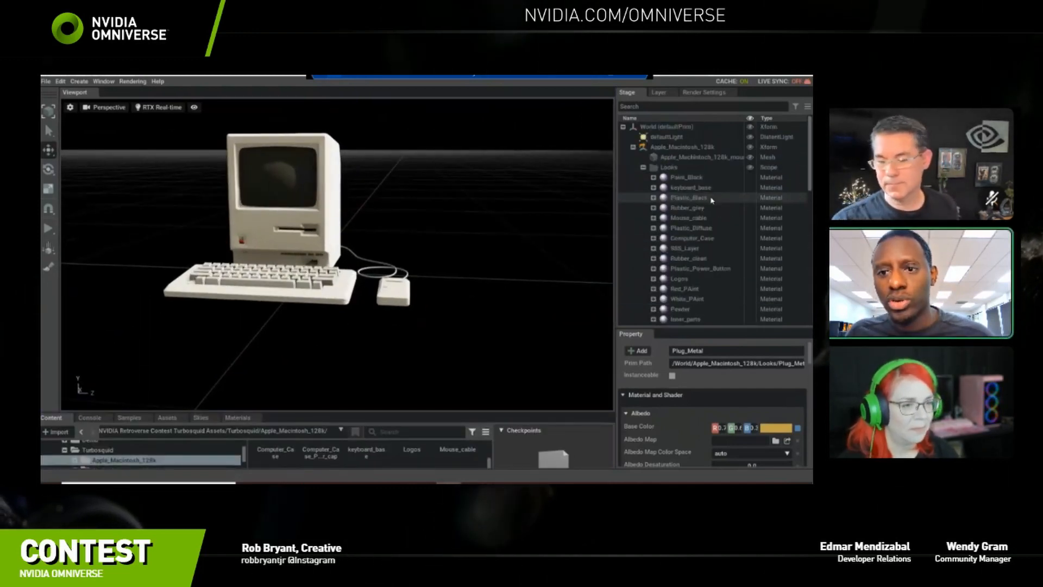
pyautogui.click(643, 167)
pyautogui.click(634, 148)
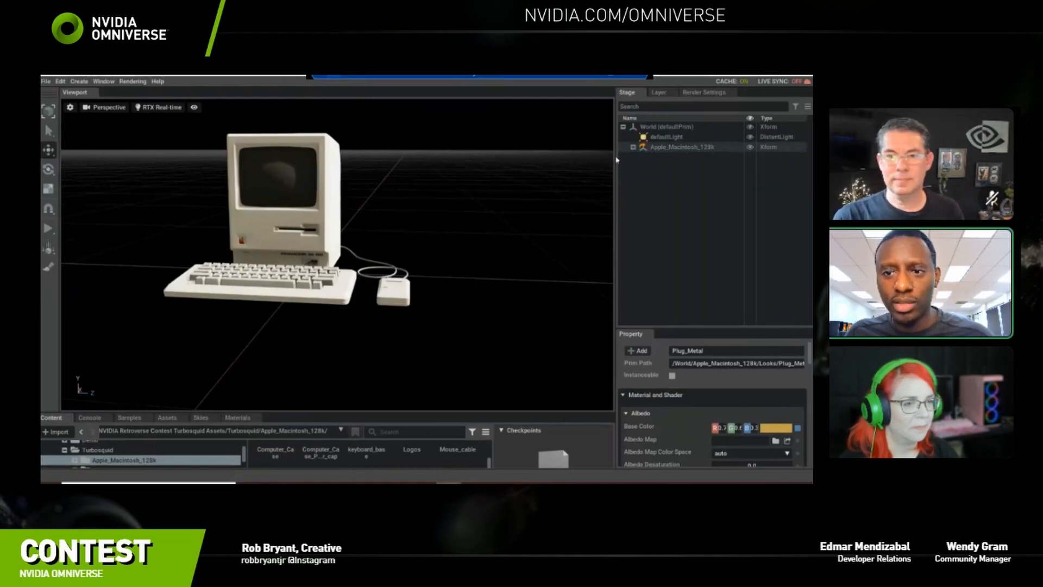
# Select the Apple_Macintosh_128k Xform and enlarge the property area to show its transform values.
pyautogui.scroll(-5, 290, 286)
pyautogui.keyDown('alt'); pyautogui.moveTo(289, 286); pyautogui.dragTo(385, 311); pyautogui.keyUp('alt')
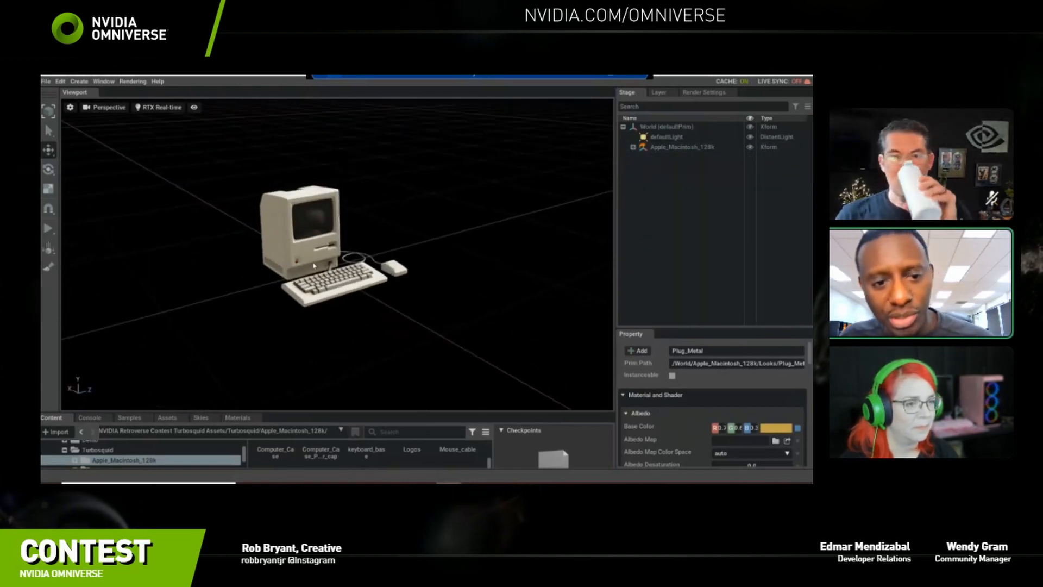
pyautogui.click(673, 147)
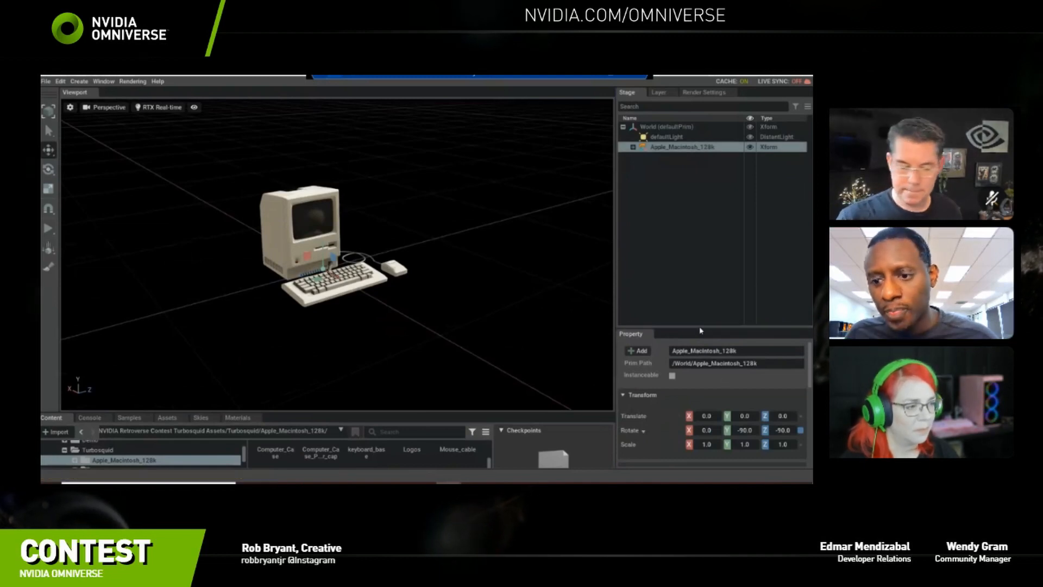
pyautogui.moveTo(701, 330); pyautogui.dragTo(707, 205)
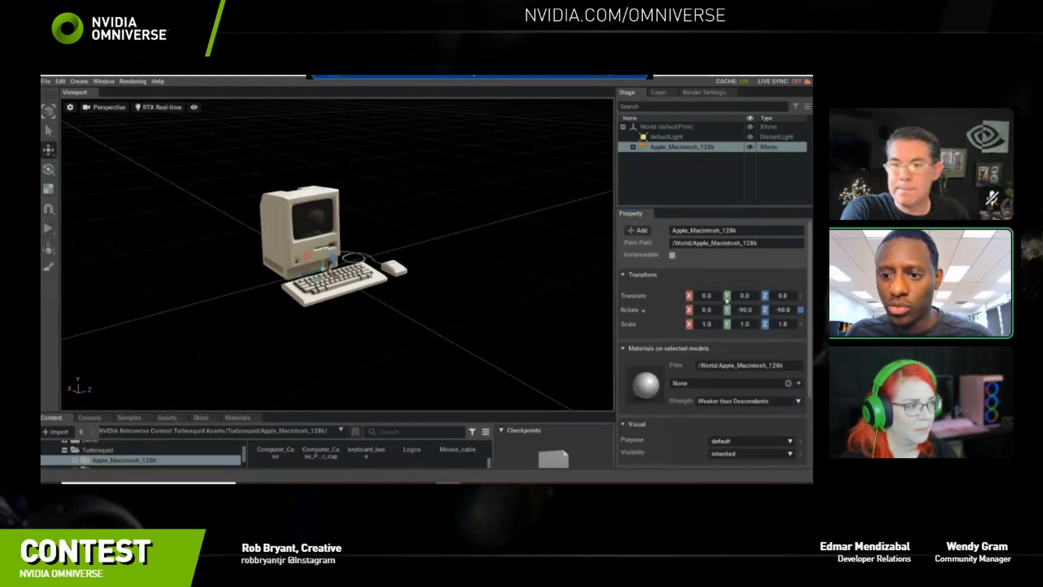
# Try moving the Macintosh along its Y, X and Z translate axes, returning each value to 0.
pyautogui.moveTo(744, 297); pyautogui.dragTo(729, 303)
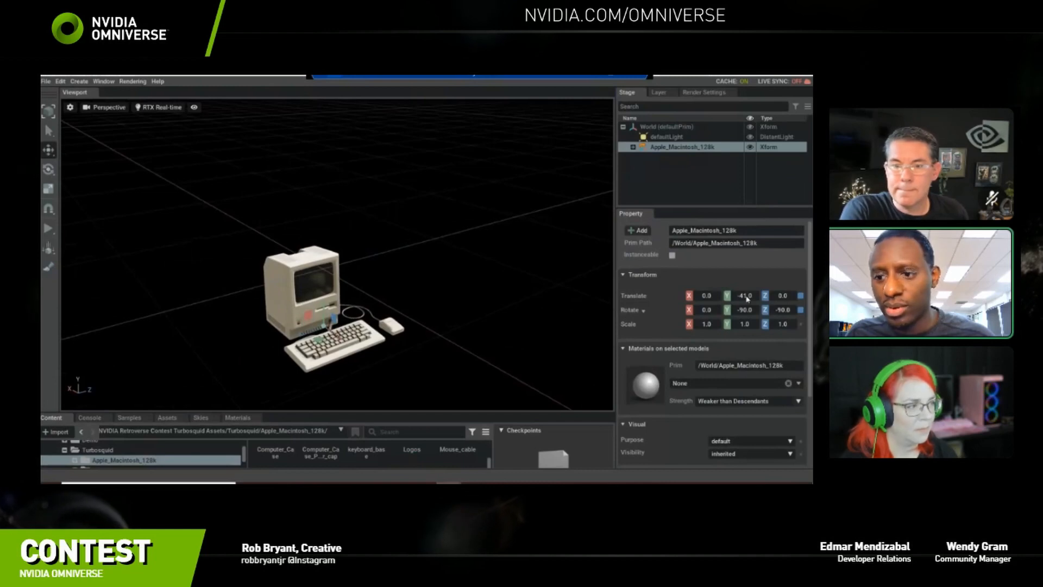
pyautogui.write('0')
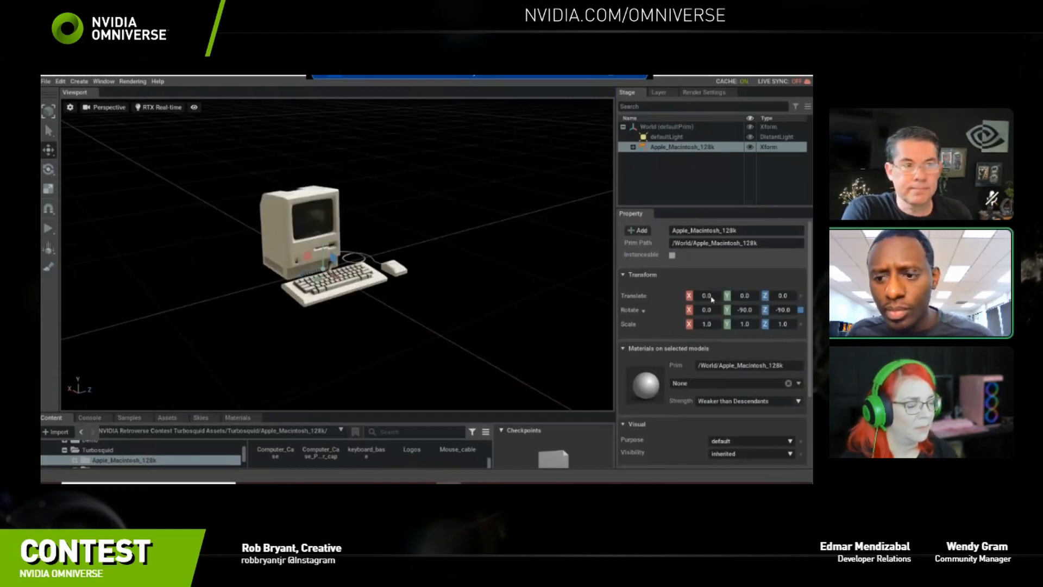
pyautogui.moveTo(711, 298); pyautogui.dragTo(357, 252)
pyautogui.moveTo(712, 299)
pyautogui.mouseDown()
pyautogui.moveTo(703, 299)
pyautogui.moveTo(761, 302)
pyautogui.moveTo(723, 303)
pyautogui.moveTo(731, 306)
pyautogui.mouseUp()
pyautogui.hotkey('ctrl', 'z')
pyautogui.keyDown('alt'); pyautogui.moveTo(497, 282); pyautogui.dragTo(567, 294); pyautogui.keyUp('alt')
pyautogui.moveTo(773, 295); pyautogui.dragTo(754, 293)
pyautogui.hotkey('ctrl', 'z')
pyautogui.keyDown('alt'); pyautogui.moveTo(454, 263); pyautogui.dragTo(493, 272); pyautogui.keyUp('alt')
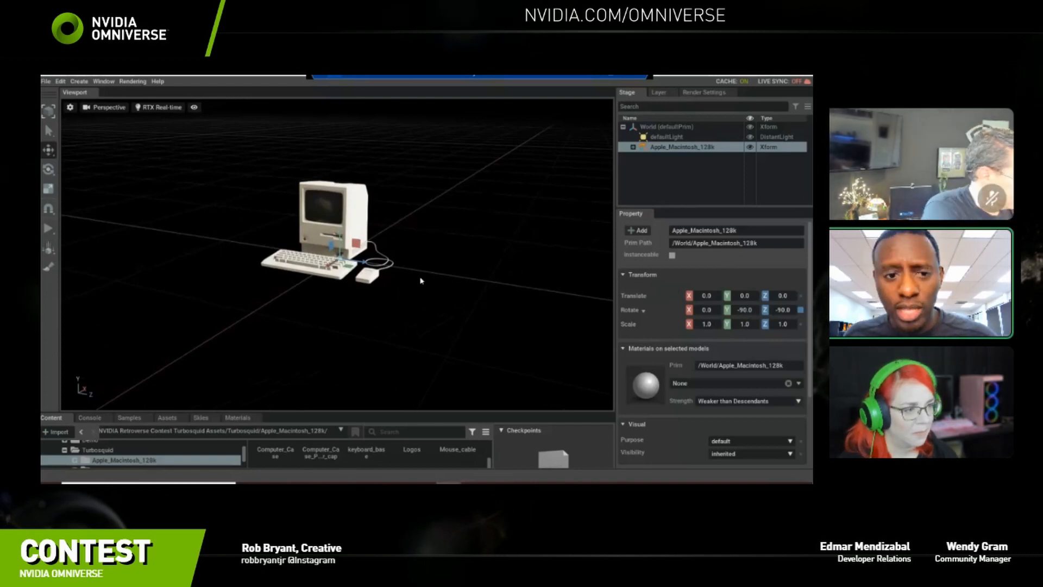
# Zero the Macintosh's Y and Z rotation, and set its Y rotation back to -90.
pyautogui.moveTo(421, 280)
pyautogui.keyDown('alt'); pyautogui.mouseDown()
pyautogui.moveTo(413, 238)
pyautogui.moveTo(402, 245)
pyautogui.moveTo(431, 270)
pyautogui.mouseUp(); pyautogui.keyUp('alt')
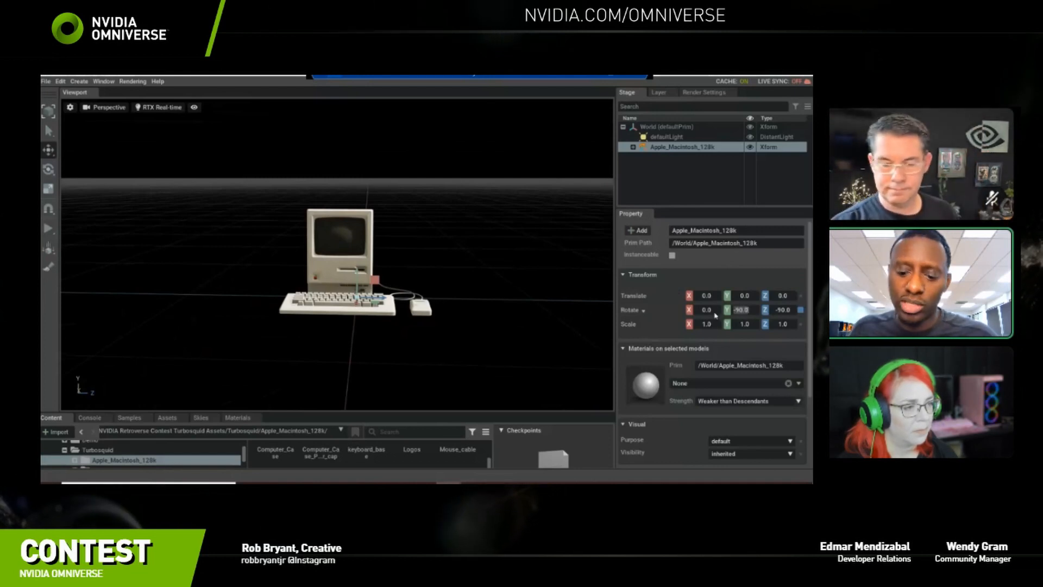
pyautogui.write('0')
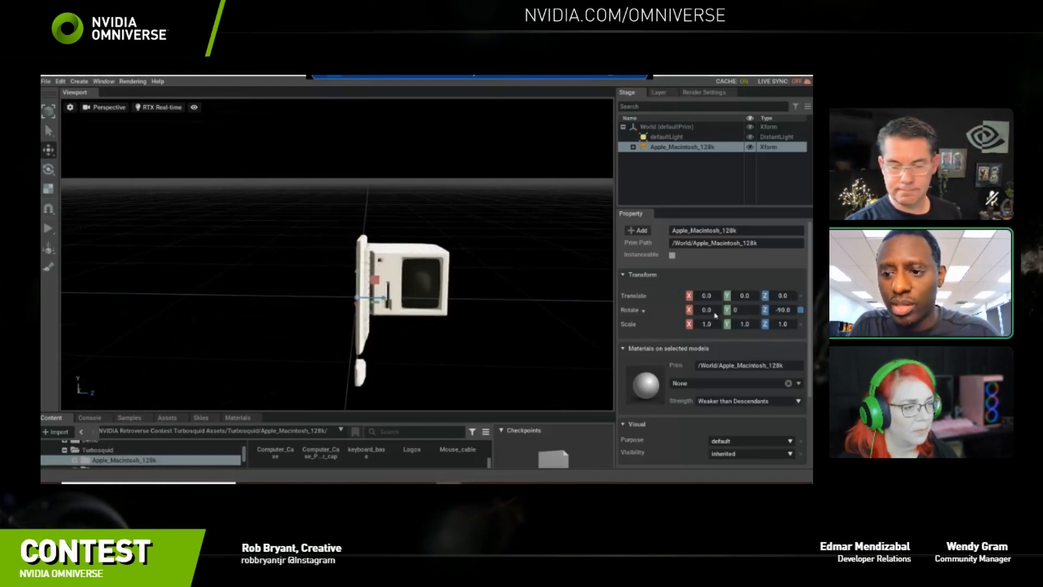
pyautogui.write('0')
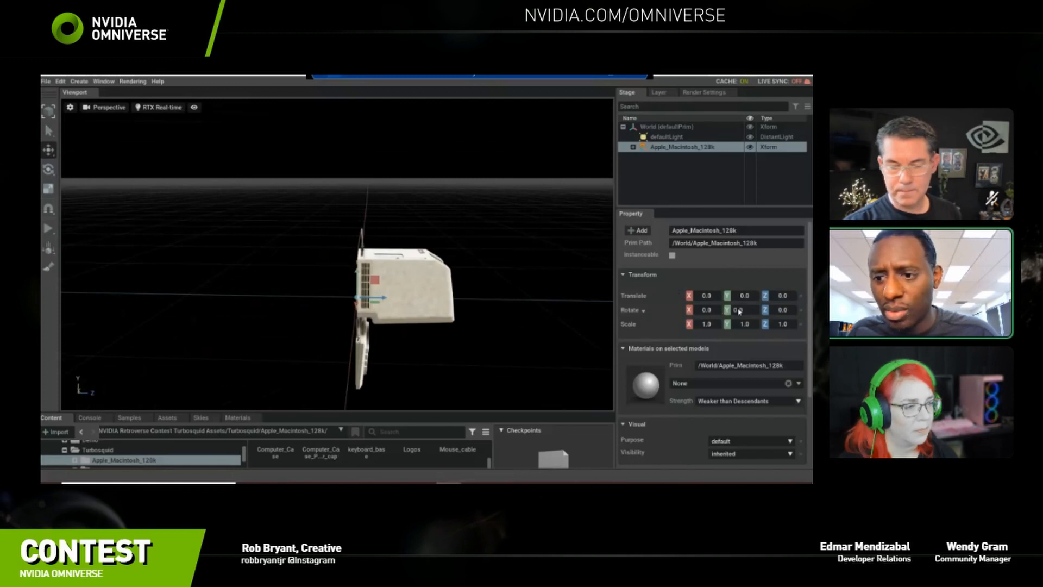
pyautogui.click(738, 310)
pyautogui.write('-90')
pyautogui.press('Return')
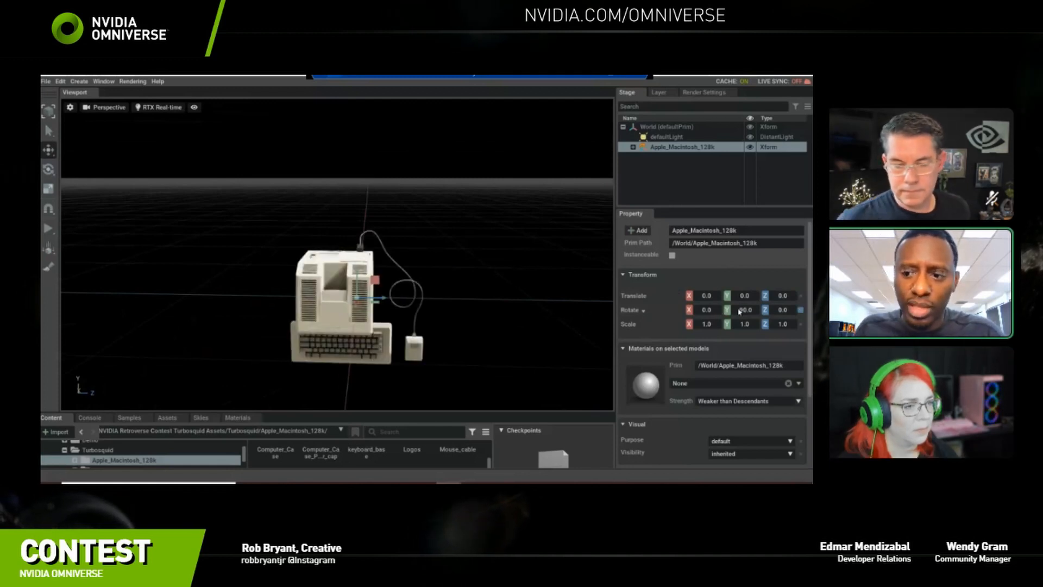
# Try a Z rotation of 90 on the Macintosh, and set its Z rotation to -90.
pyautogui.click(782, 310)
pyautogui.write('90')
pyautogui.press('Return')
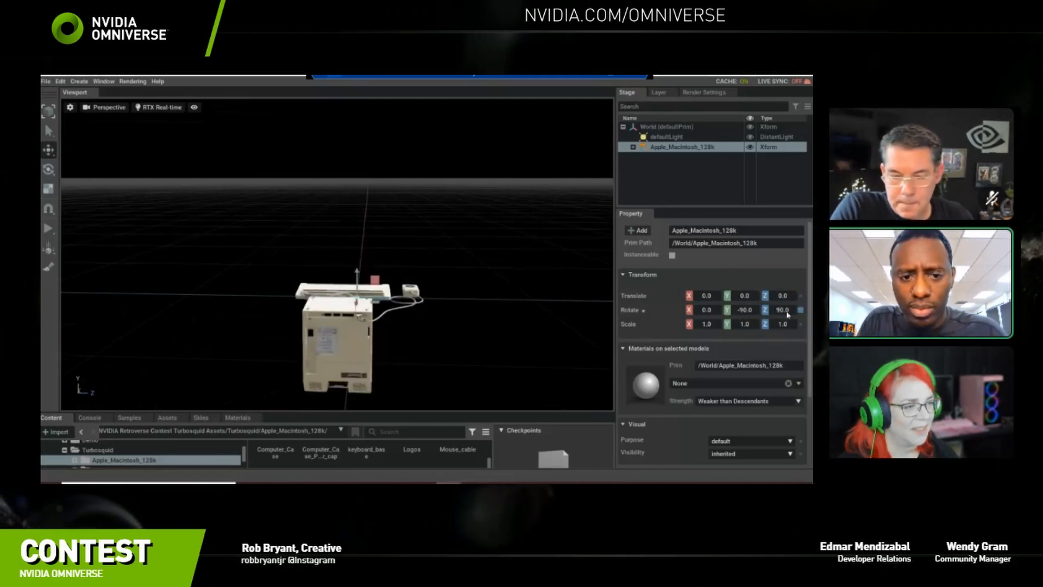
pyautogui.click(786, 311)
pyautogui.write('-')
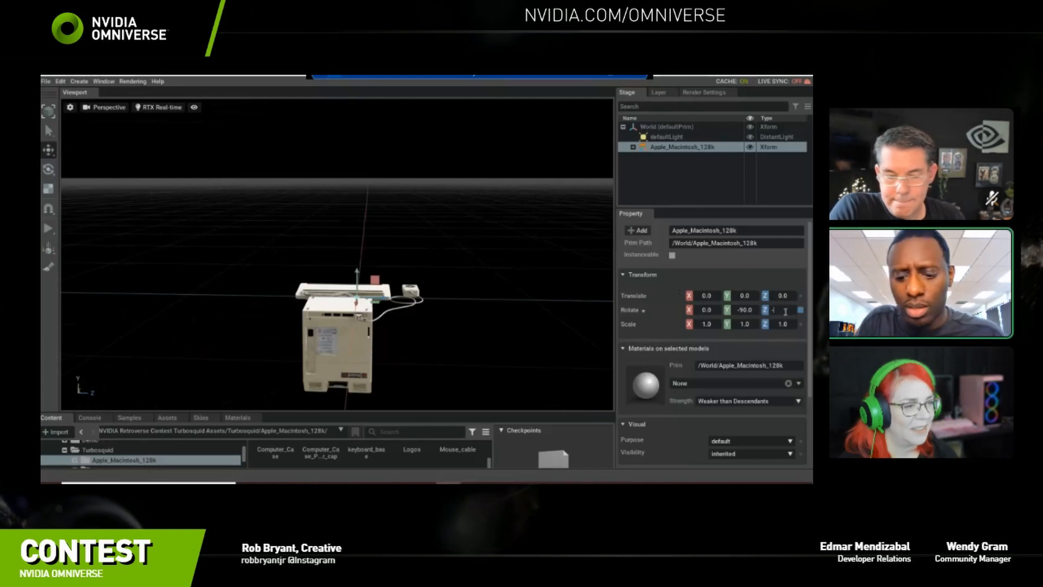
pyautogui.write('90')
pyautogui.press('Return')
# Try adjusting the Macintosh's Y and Z rotation by scrubbing the values, and undo those changes.
pyautogui.moveTo(747, 314); pyautogui.dragTo(705, 312)
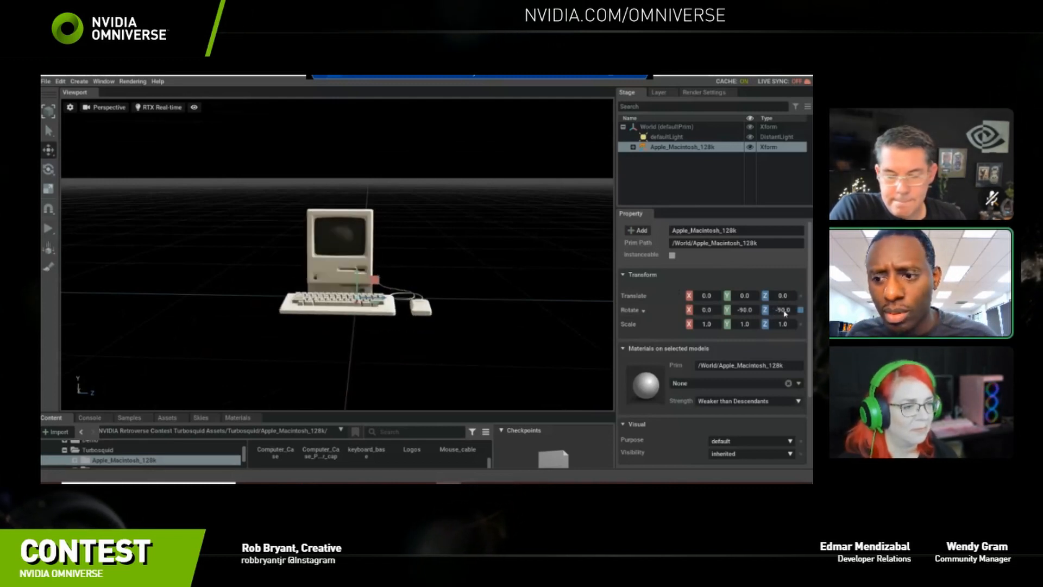
pyautogui.moveTo(784, 313); pyautogui.dragTo(784, 313)
pyautogui.hotkey('ctrl', 'z')
pyautogui.hotkey('ctrl', 'z')
pyautogui.hotkey('ctrl', 'z')
pyautogui.hotkey('ctrl', 'z')
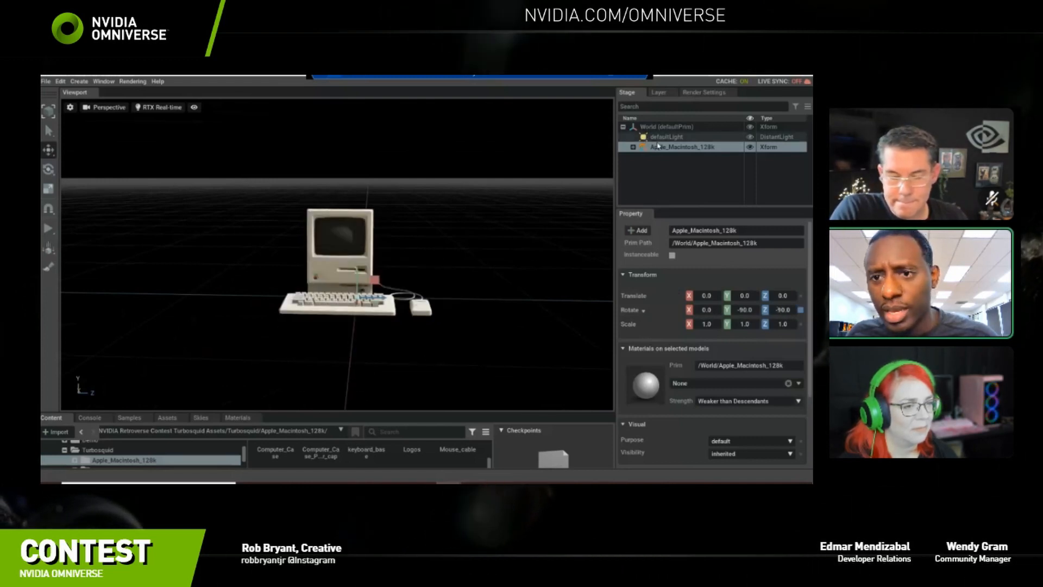
# Deselect the Macintosh and enlarge the stage hierarchy area in both height and width.
pyautogui.keyDown('alt'); pyautogui.moveTo(566, 228); pyautogui.dragTo(521, 280); pyautogui.keyUp('alt')
pyautogui.click(695, 190)
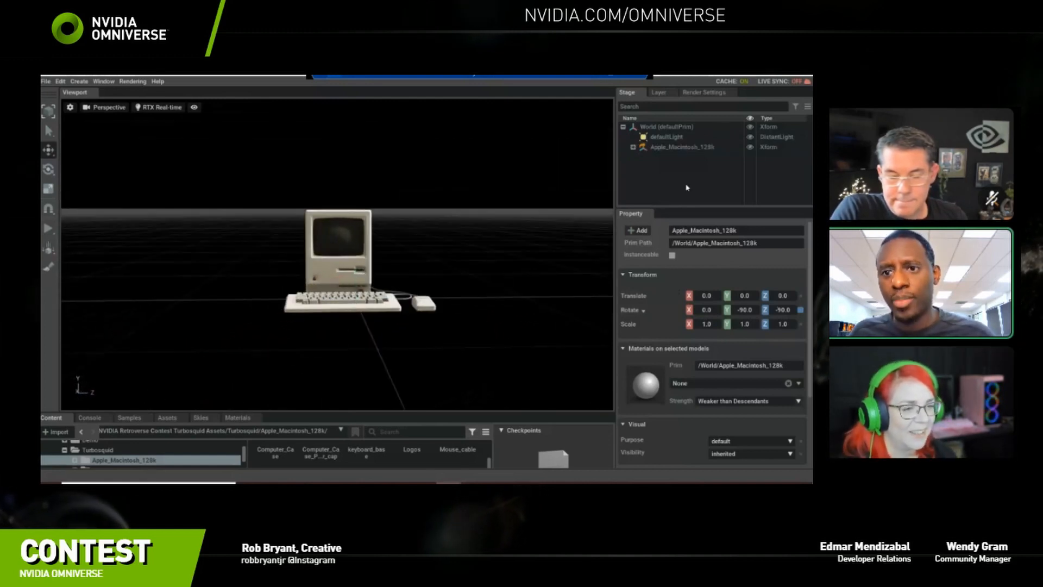
pyautogui.moveTo(648, 206); pyautogui.dragTo(647, 300)
pyautogui.moveTo(616, 257); pyautogui.dragTo(529, 242)
pyautogui.keyDown('alt'); pyautogui.moveTo(435, 292); pyautogui.dragTo(476, 263); pyautogui.keyUp('alt')
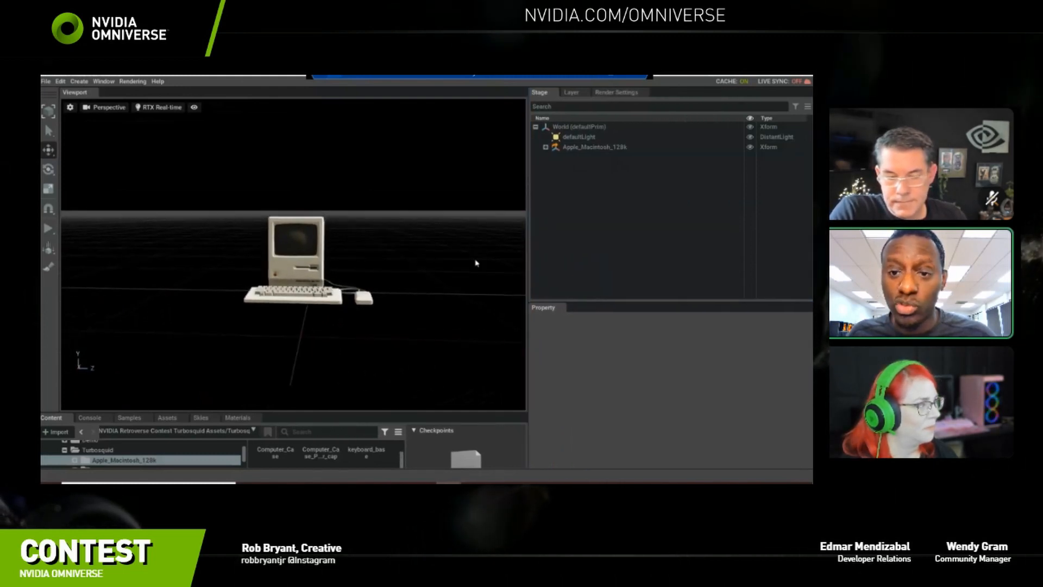
# Create a new empty Xform under World with nothing selected, keeping its default name.
pyautogui.rightClick(597, 206)
pyautogui.moveTo(625, 222)
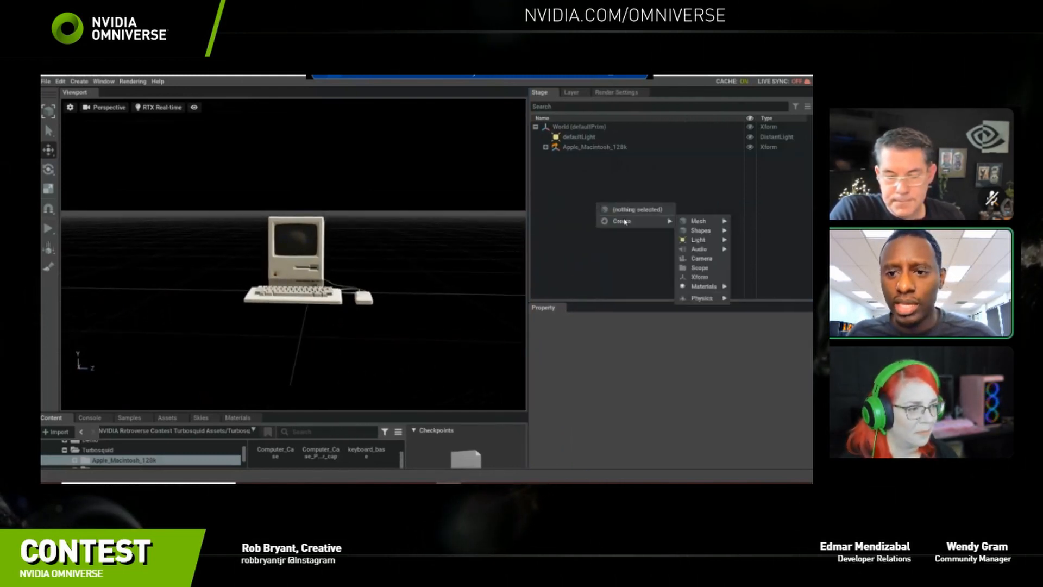
pyautogui.click(562, 204)
pyautogui.rightClick(584, 188)
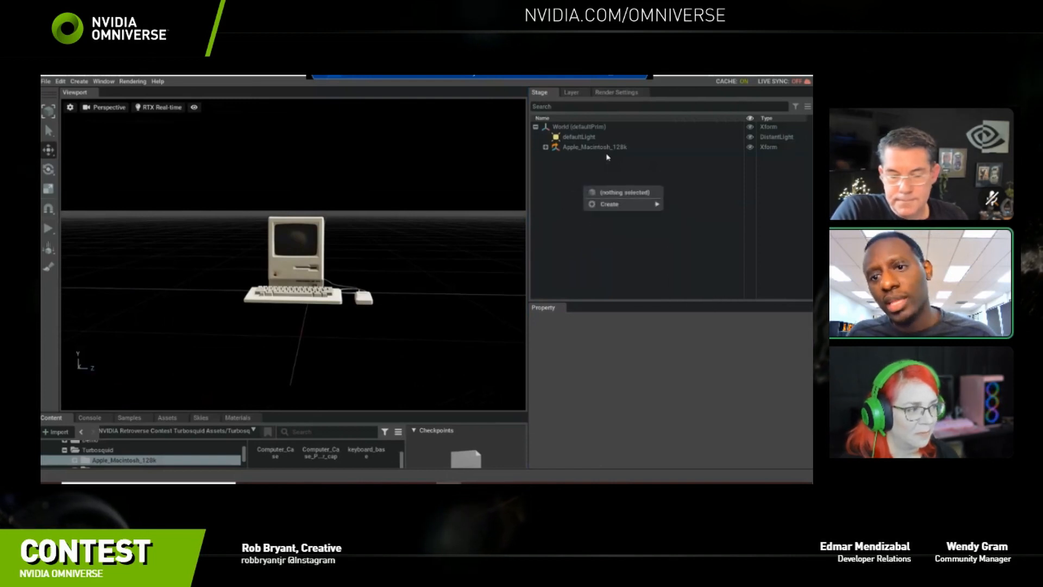
pyautogui.moveTo(611, 206)
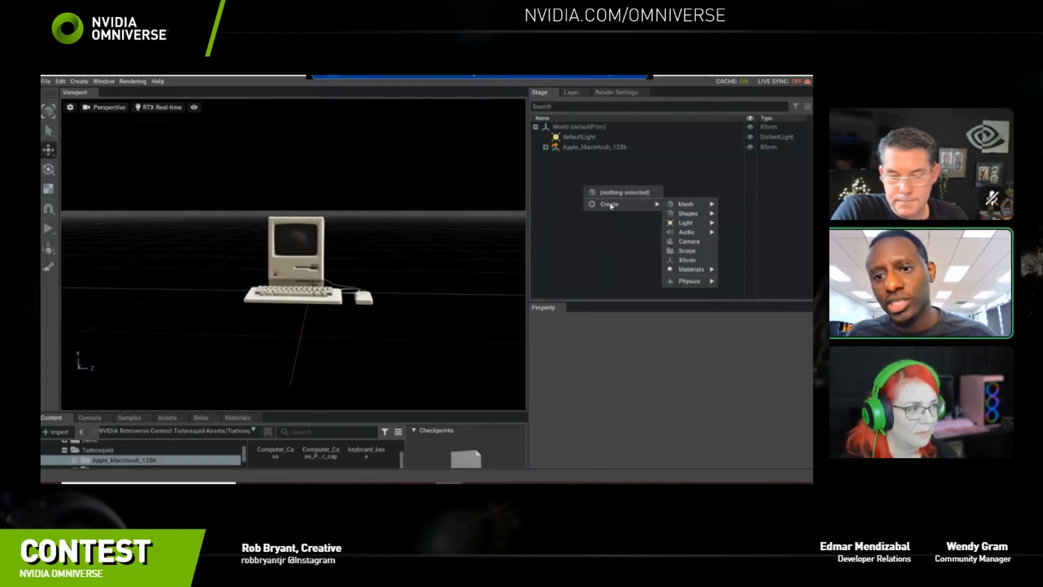
pyautogui.click(686, 261)
pyautogui.click(570, 157)
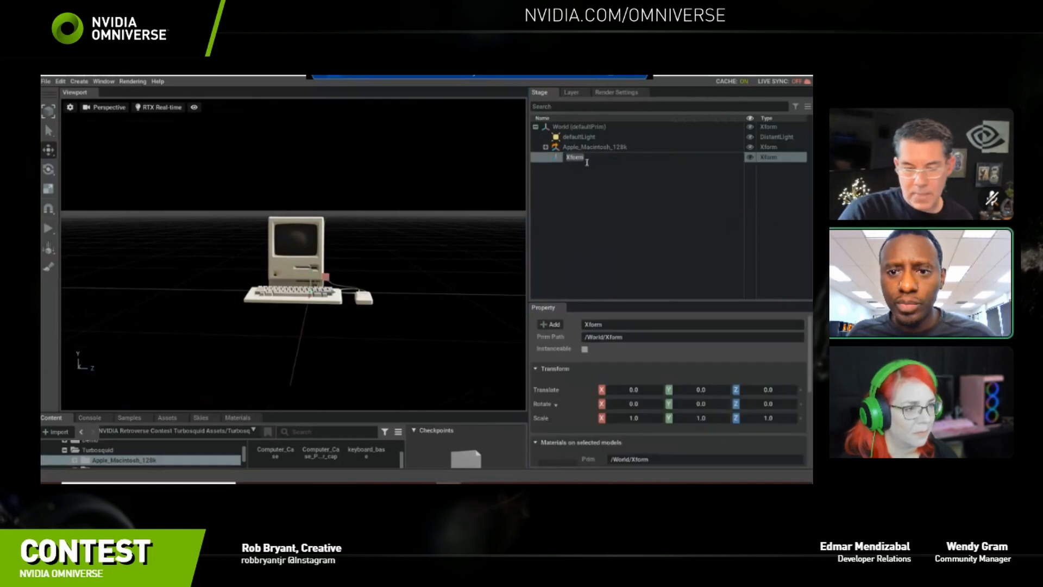
pyautogui.click(557, 158)
pyautogui.click(557, 158)
# With Apple_Macintosh_128k hidden, try moving the empty Xform along X, undoing the move and showing the Macintosh again.
pyautogui.keyDown('alt'); pyautogui.moveTo(372, 284); pyautogui.dragTo(323, 296); pyautogui.keyUp('alt')
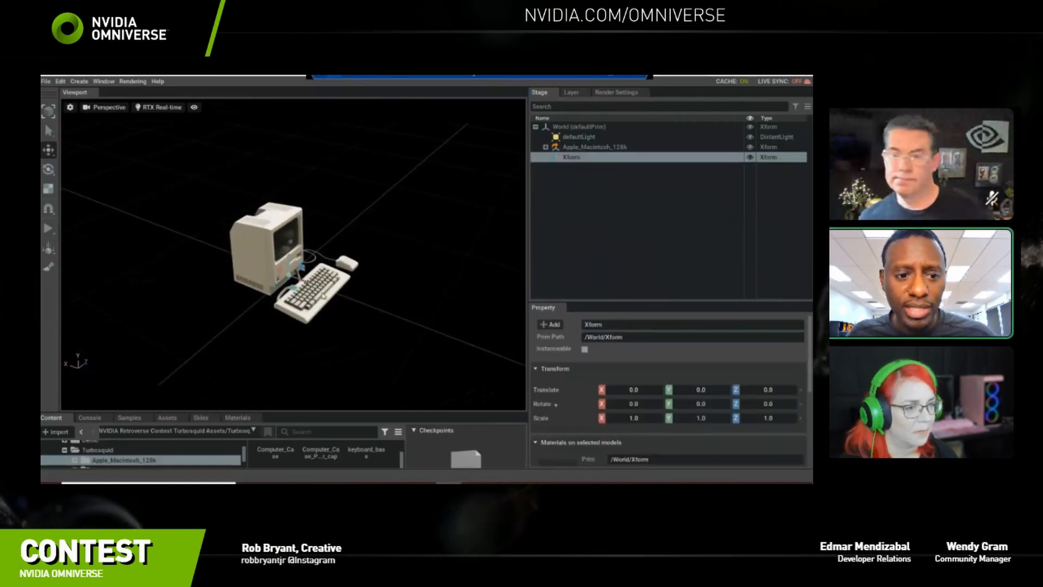
pyautogui.click(750, 147)
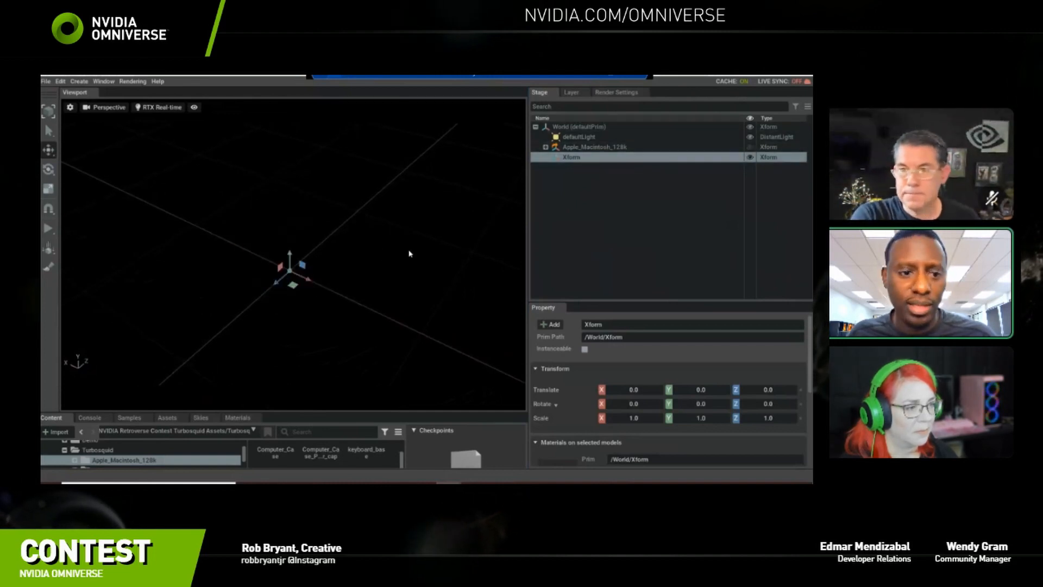
pyautogui.keyDown('alt'); pyautogui.moveTo(344, 274); pyautogui.dragTo(325, 259); pyautogui.keyUp('alt')
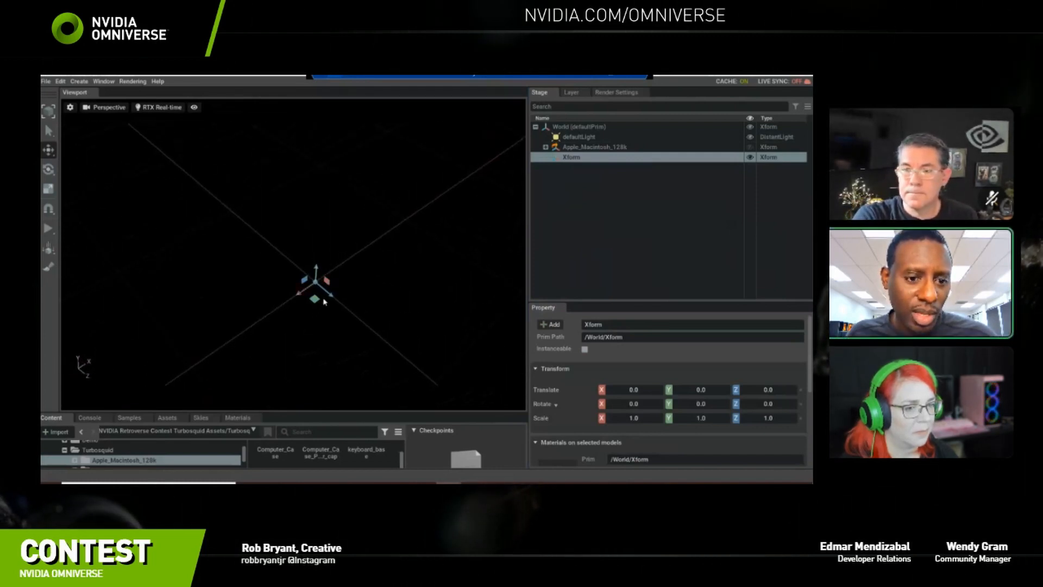
pyautogui.moveTo(345, 304); pyautogui.dragTo(350, 323)
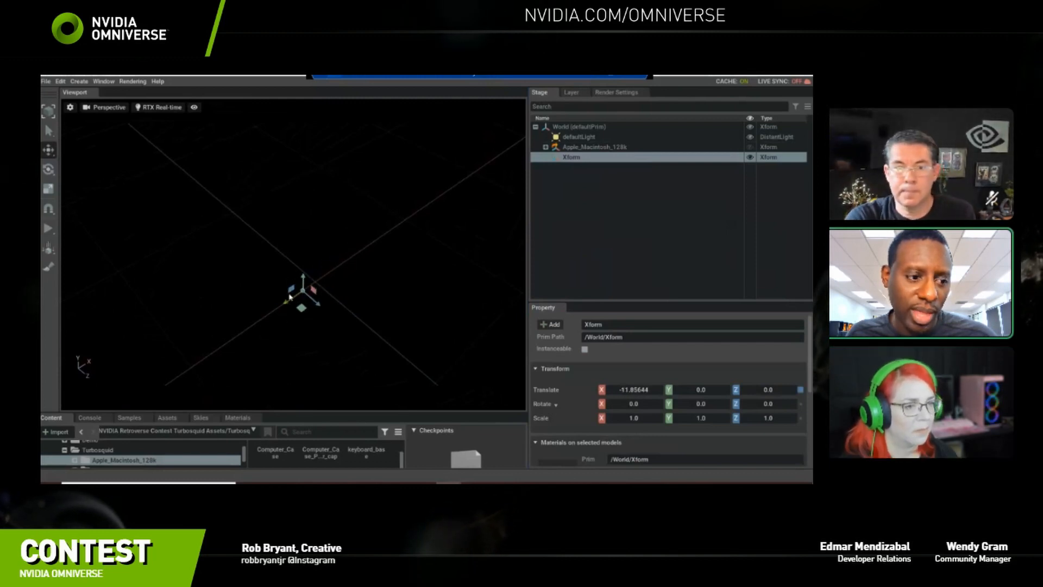
pyautogui.hotkey('ctrl', 'z')
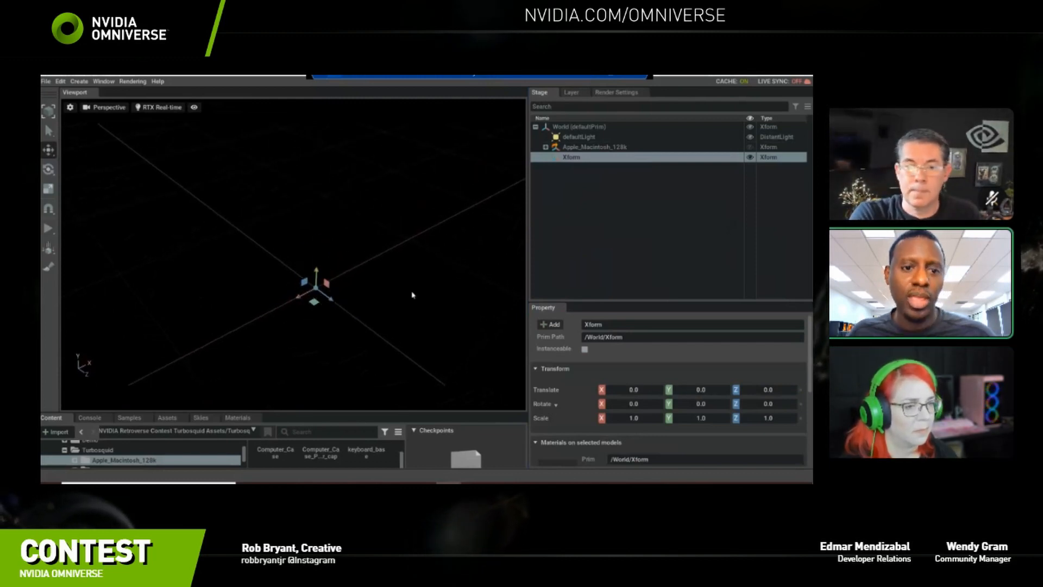
pyautogui.keyDown('alt'); pyautogui.moveTo(413, 295); pyautogui.dragTo(355, 296); pyautogui.keyUp('alt')
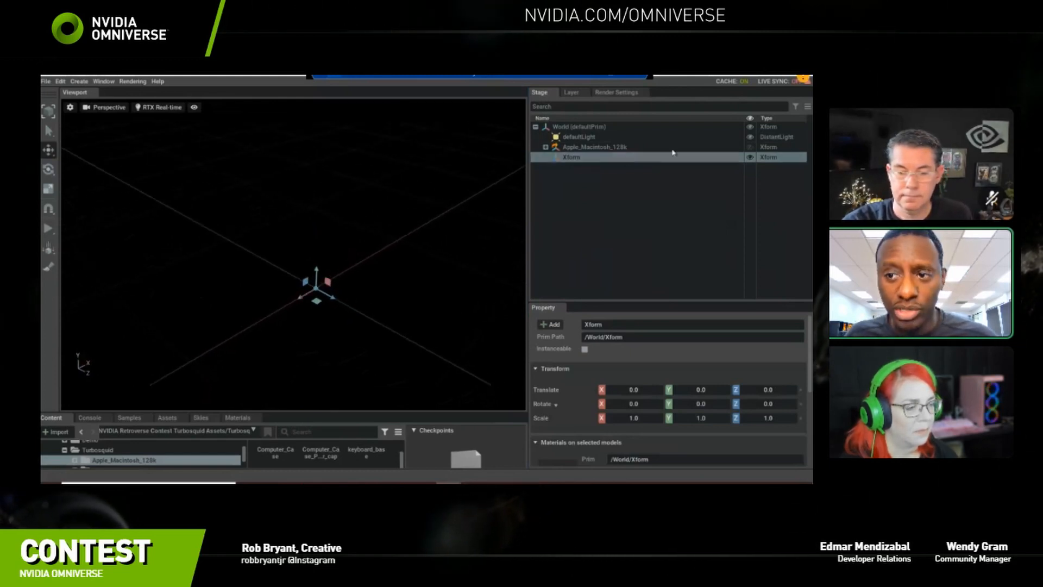
pyautogui.click(750, 147)
# Parent Apple_Macintosh_128k under the new Xform and expand the Xform to show its child.
pyautogui.click(598, 147)
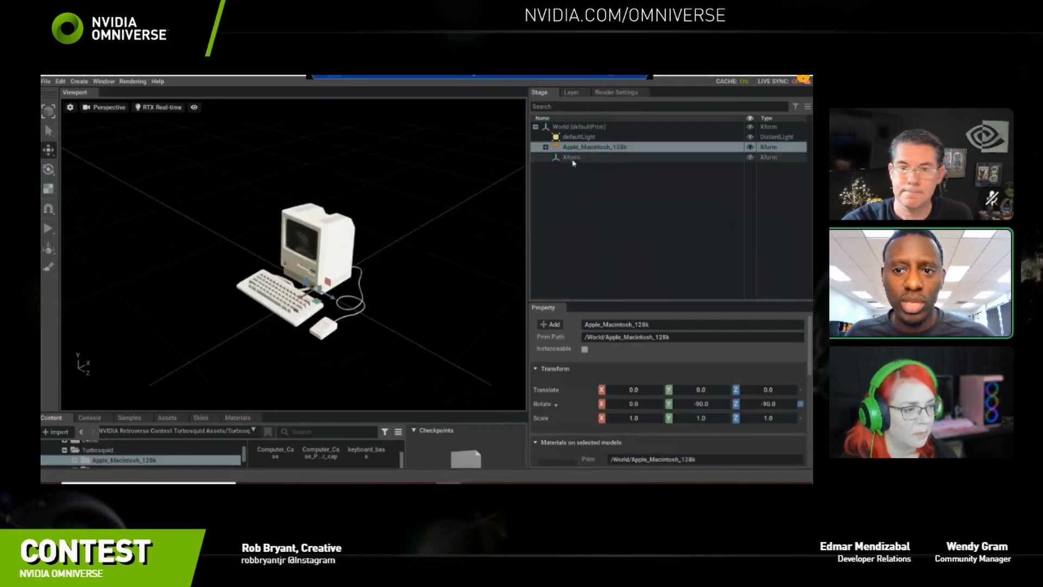
pyautogui.keyDown('alt'); pyautogui.moveTo(486, 201); pyautogui.dragTo(511, 196); pyautogui.keyUp('alt')
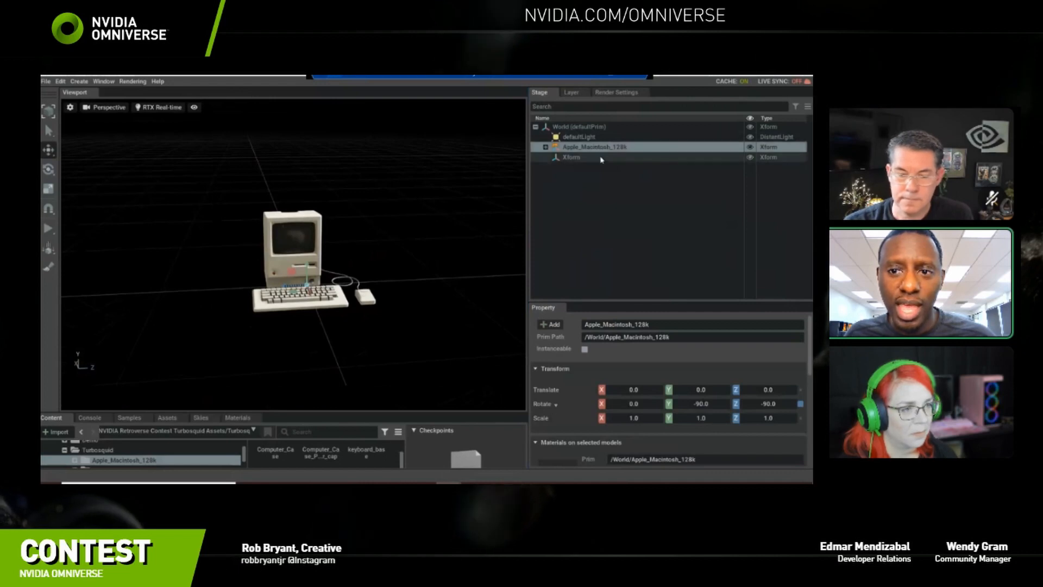
pyautogui.click(588, 163)
pyautogui.moveTo(576, 148); pyautogui.dragTo(571, 158)
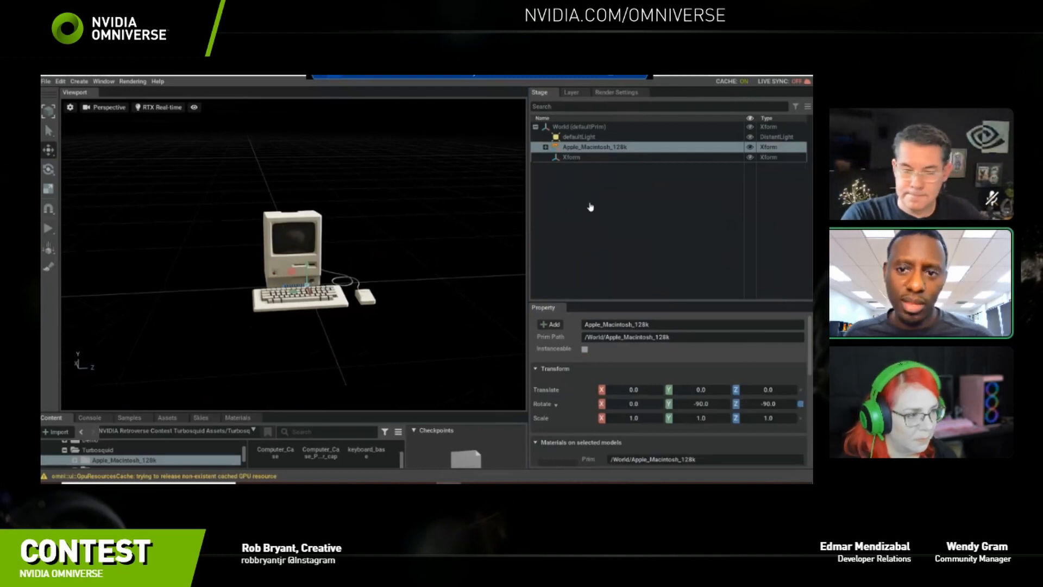
pyautogui.moveTo(590, 207); pyautogui.dragTo(581, 157)
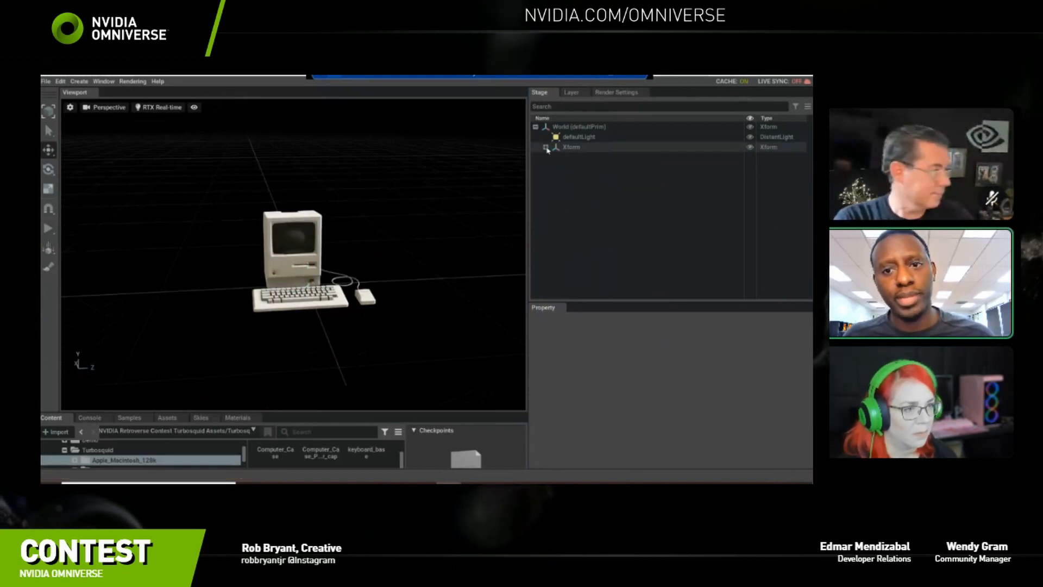
pyautogui.click(546, 148)
pyautogui.click(589, 158)
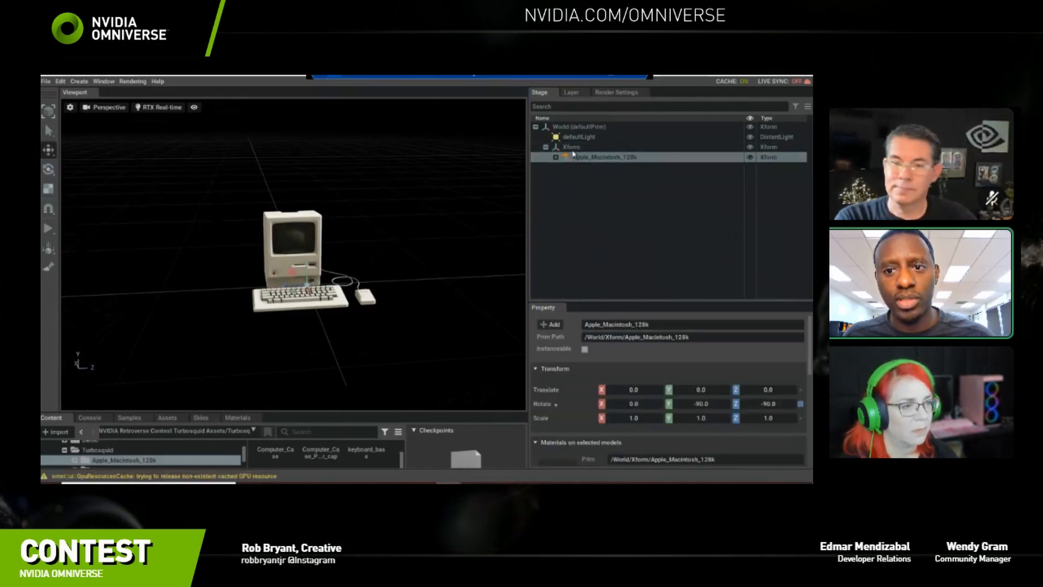
# Rename the parent Xform to Xform_Apple_Macintosh_128k, reusing the child prim's copied name.
pyautogui.doubleClick(598, 147)
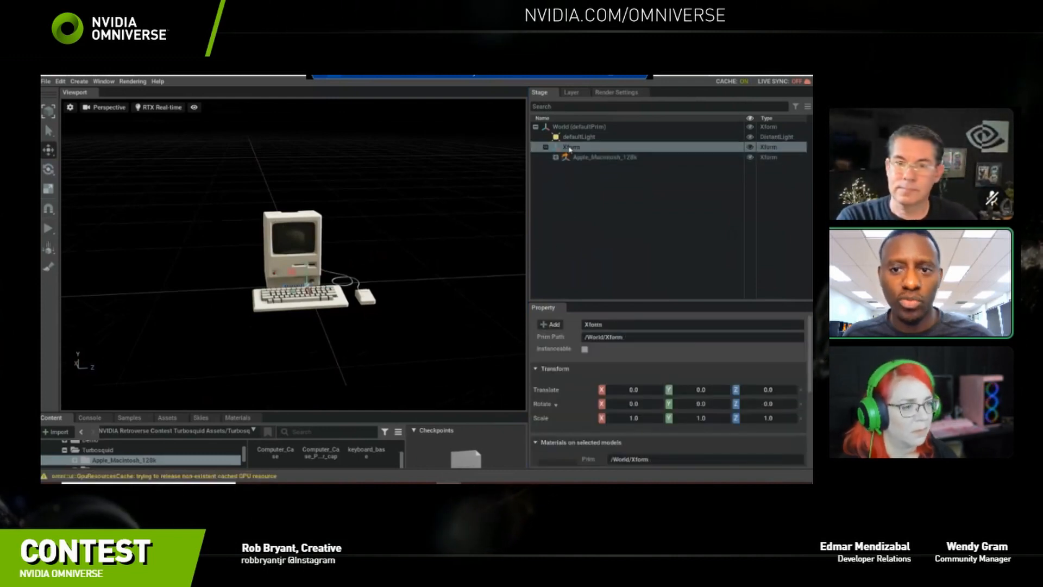
pyautogui.doubleClick(608, 158)
pyautogui.hotkey('ctrl', 'c')
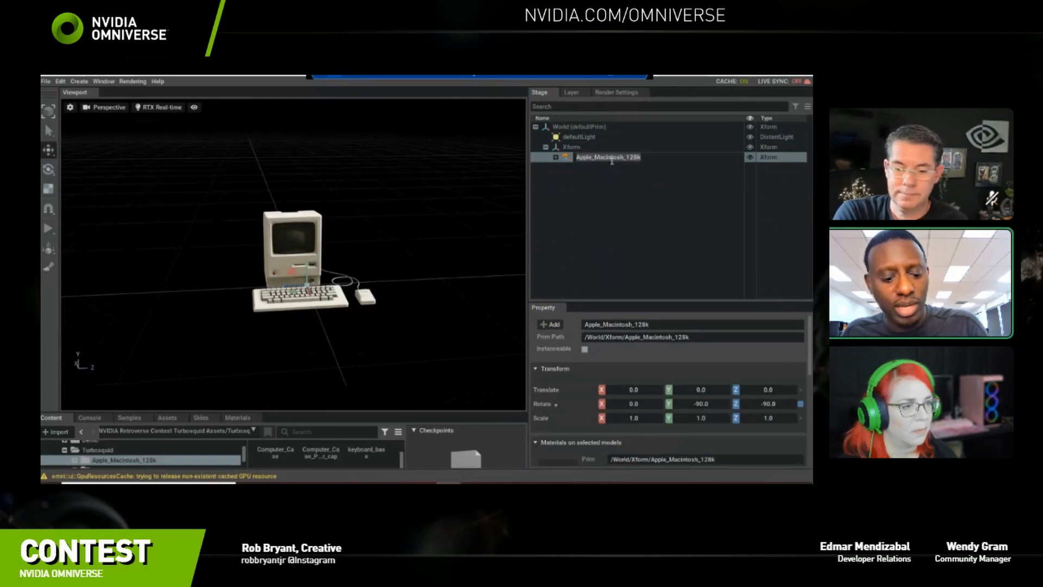
pyautogui.doubleClick(576, 147)
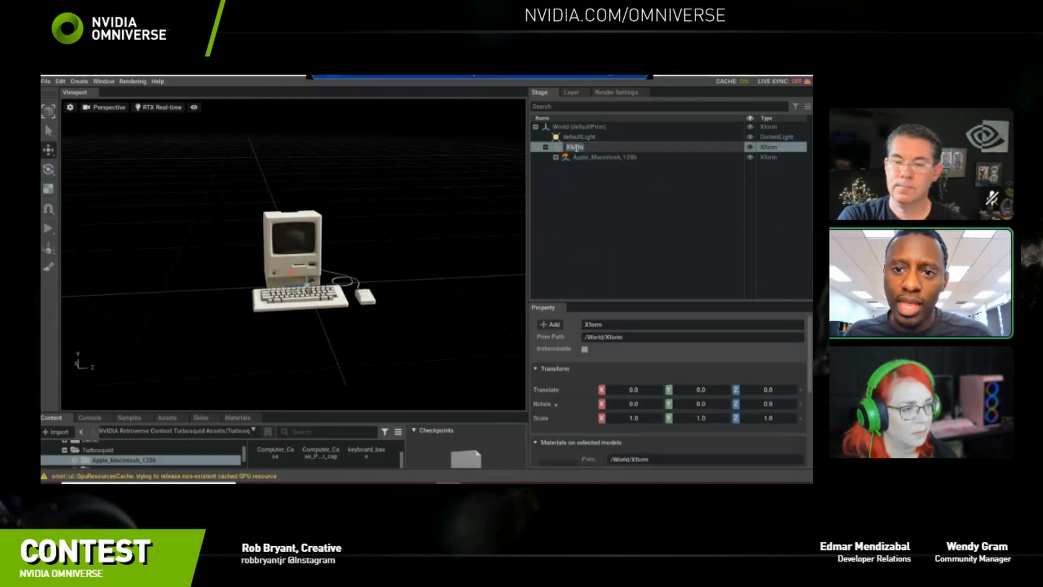
pyautogui.click(592, 148)
pyautogui.write('_')
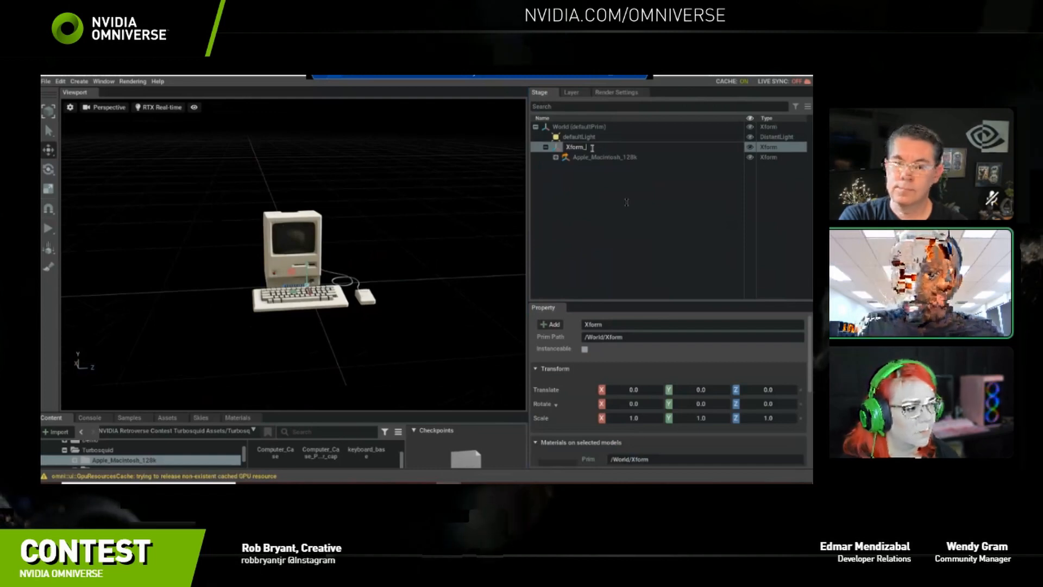
pyautogui.hotkey('ctrl', 'v')
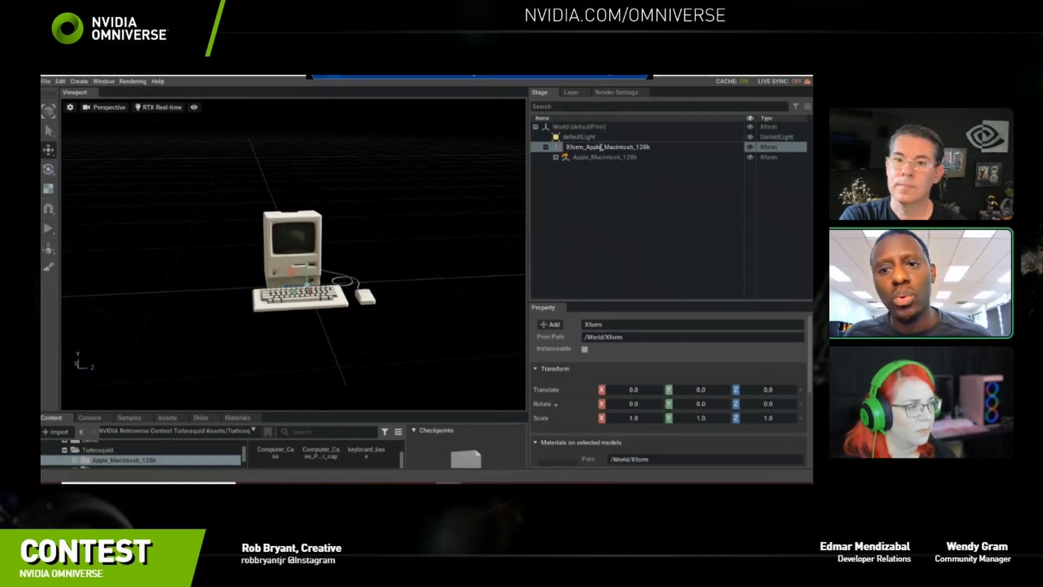
pyautogui.press('Return')
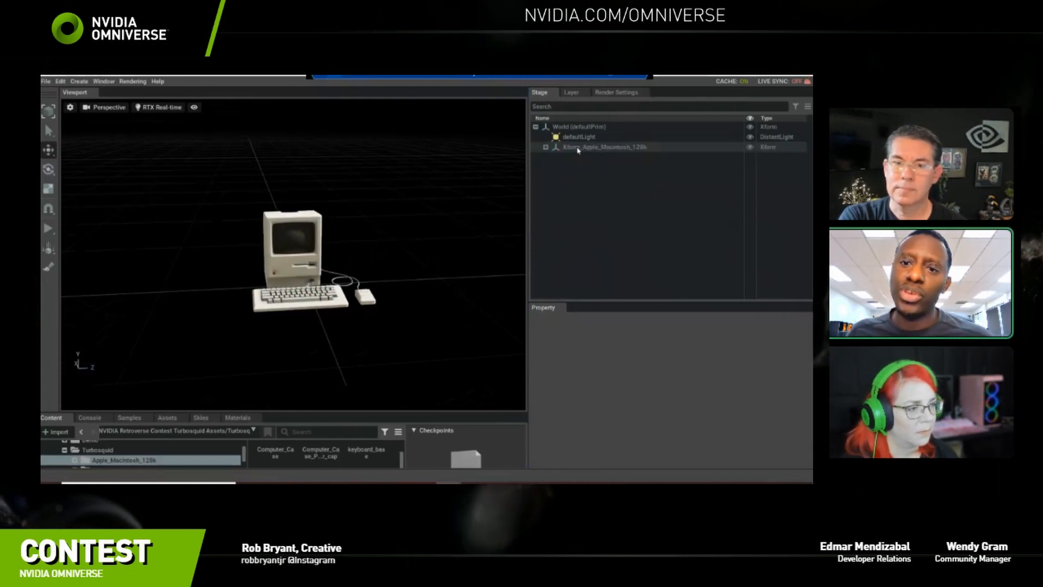
# Expand Xform_Apple_Macintosh_128k and compare its transform values with those of the nested Apple_Macintosh_128k prim.
pyautogui.click(546, 148)
pyautogui.click(570, 149)
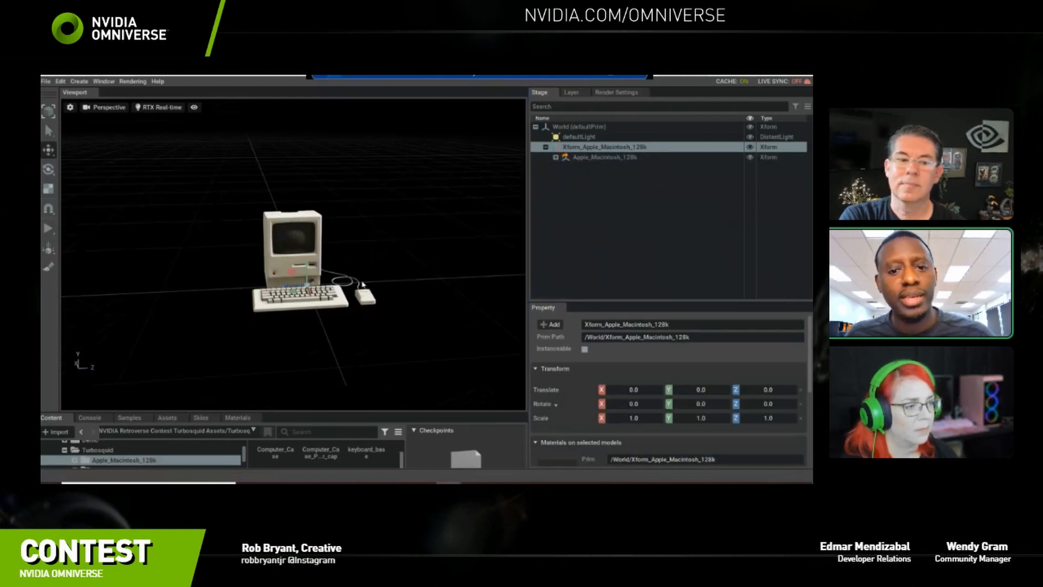
pyautogui.keyDown('alt'); pyautogui.moveTo(363, 284); pyautogui.dragTo(358, 295); pyautogui.keyUp('alt')
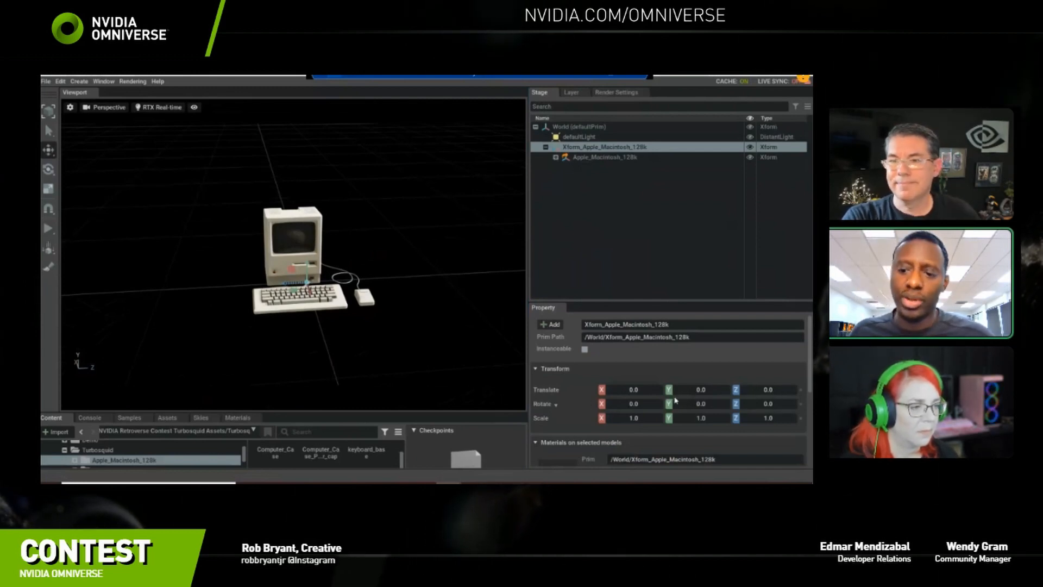
pyautogui.moveTo(690, 406)
pyautogui.mouseDown()
pyautogui.moveTo(671, 409)
pyautogui.moveTo(709, 411)
pyautogui.mouseUp()
pyautogui.keyDown('alt'); pyautogui.moveTo(334, 226); pyautogui.dragTo(396, 174); pyautogui.keyUp('alt')
pyautogui.keyDown('alt'); pyautogui.moveTo(353, 244); pyautogui.dragTo(362, 266, button='right'); pyautogui.keyUp('alt')
pyautogui.keyDown('alt'); pyautogui.moveTo(363, 266); pyautogui.dragTo(402, 293); pyautogui.keyUp('alt')
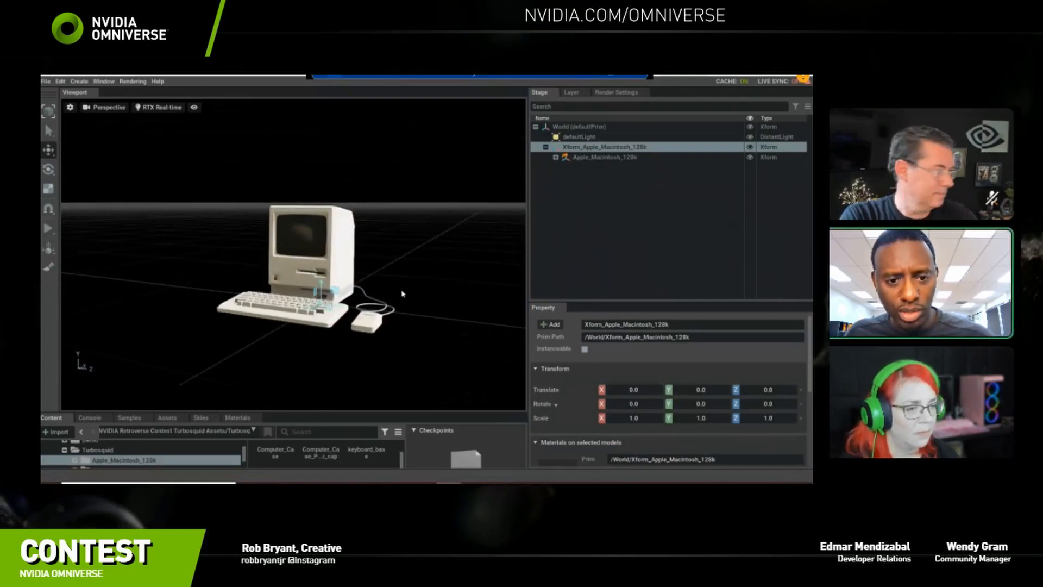
pyautogui.click(602, 158)
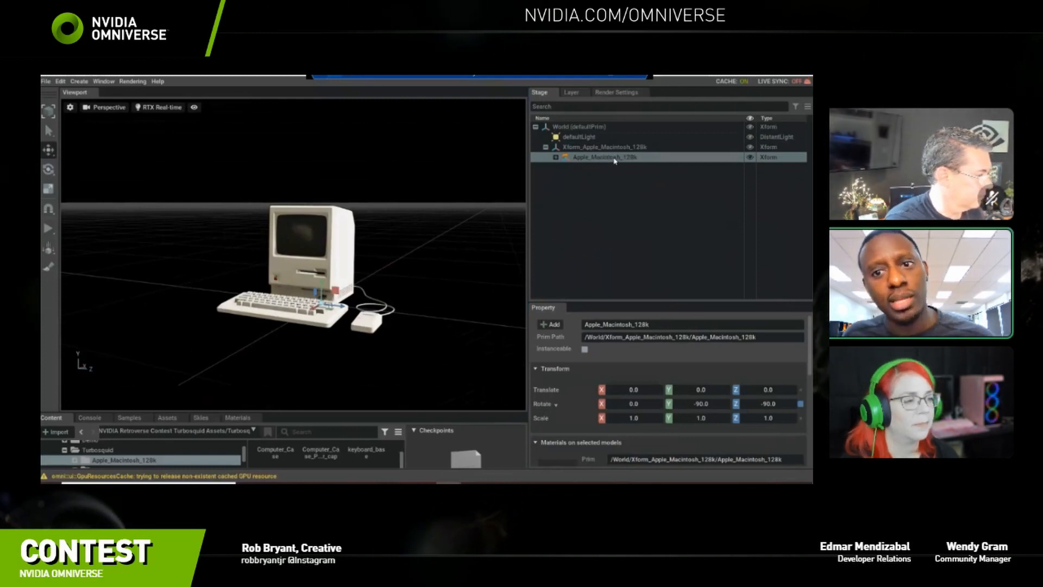
# Try moving the parent Xform_Apple_Macintosh_128k upward and sideways with the move gizmo, and undo both moves.
pyautogui.click(625, 147)
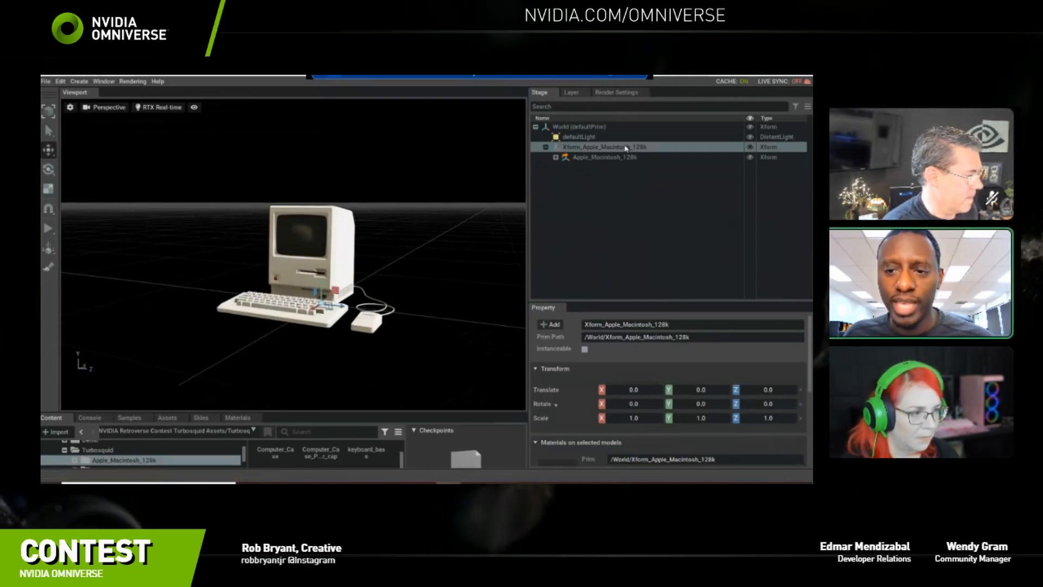
pyautogui.keyDown('alt'); pyautogui.moveTo(321, 285); pyautogui.dragTo(438, 315); pyautogui.keyUp('alt')
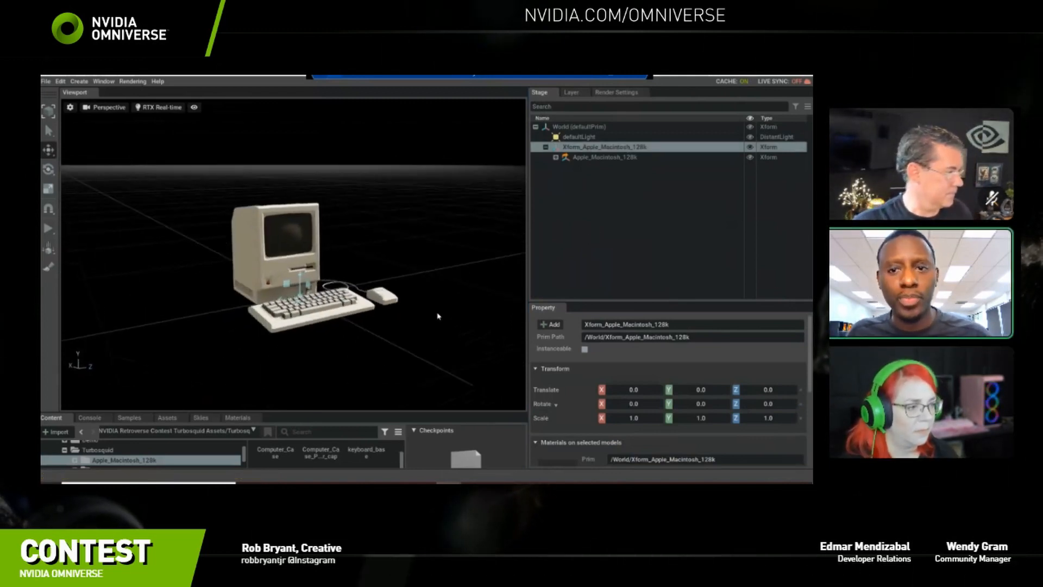
pyautogui.moveTo(299, 277); pyautogui.dragTo(300, 154)
pyautogui.moveTo(320, 205); pyautogui.dragTo(335, 269, button='middle')
pyautogui.keyDown('alt'); pyautogui.moveTo(336, 270); pyautogui.dragTo(397, 282); pyautogui.keyUp('alt')
pyautogui.moveTo(318, 240); pyautogui.dragTo(215, 214)
pyautogui.keyDown('alt'); pyautogui.moveTo(418, 288); pyautogui.dragTo(291, 276); pyautogui.keyUp('alt')
pyautogui.hotkey('ctrl', 'z')
pyautogui.hotkey('ctrl', 'z')
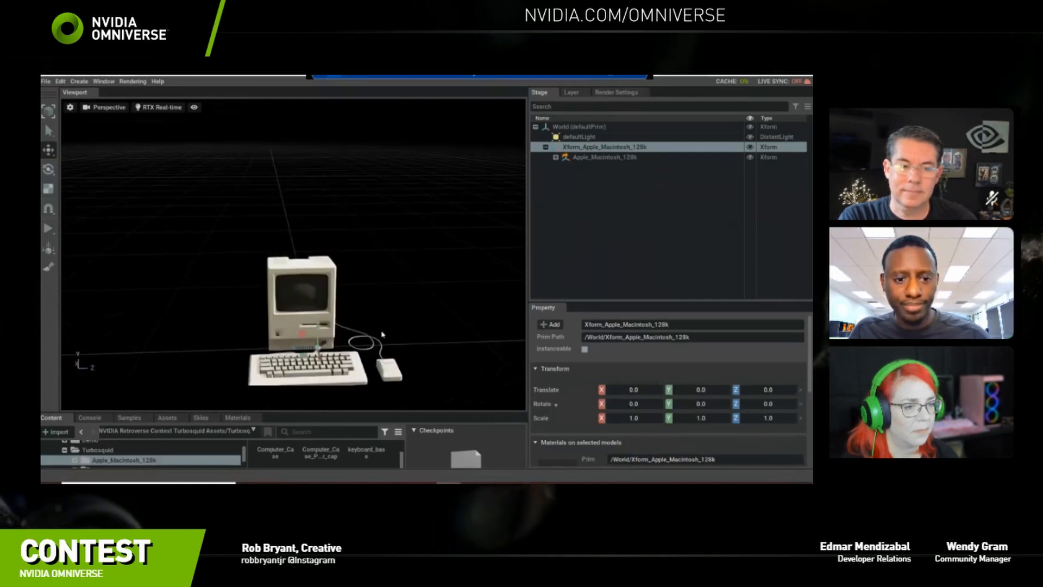
pyautogui.keyDown('alt'); pyautogui.moveTo(416, 278); pyautogui.dragTo(352, 261); pyautogui.keyUp('alt')
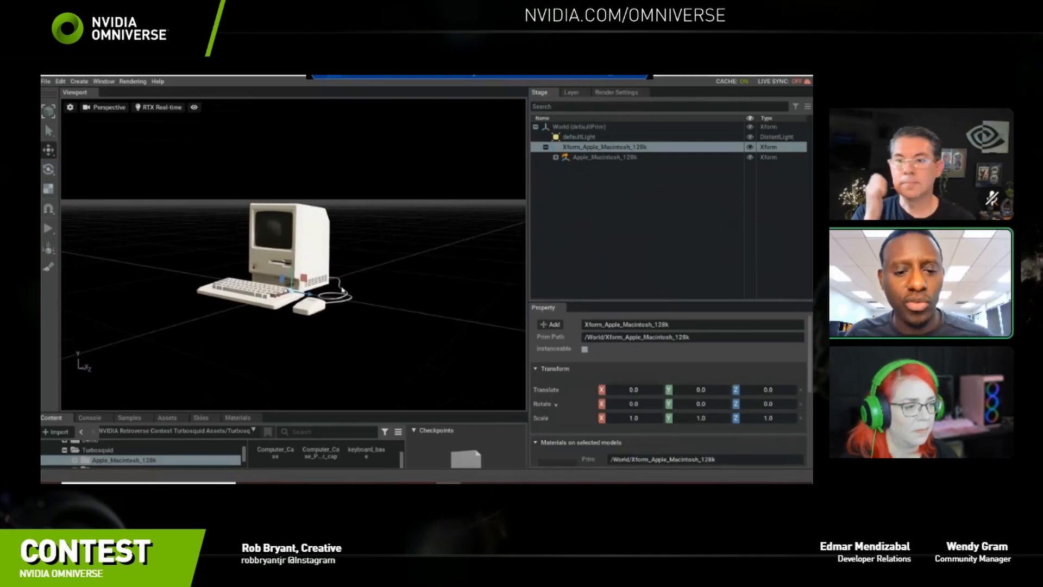
# Enlarge the content browser area beneath the viewport and clear the prim selection.
pyautogui.moveTo(367, 417); pyautogui.dragTo(363, 334)
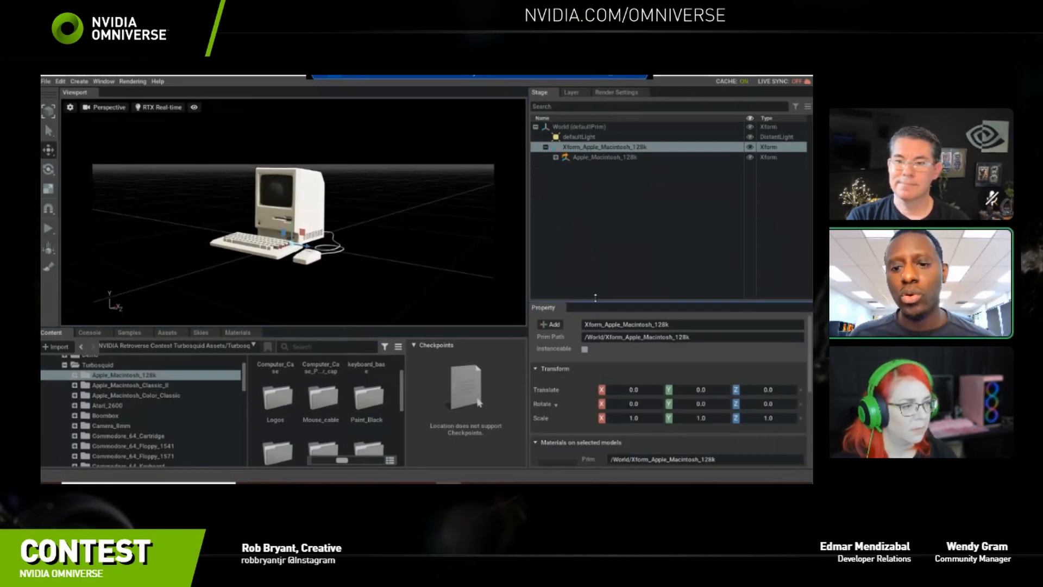
pyautogui.click(614, 256)
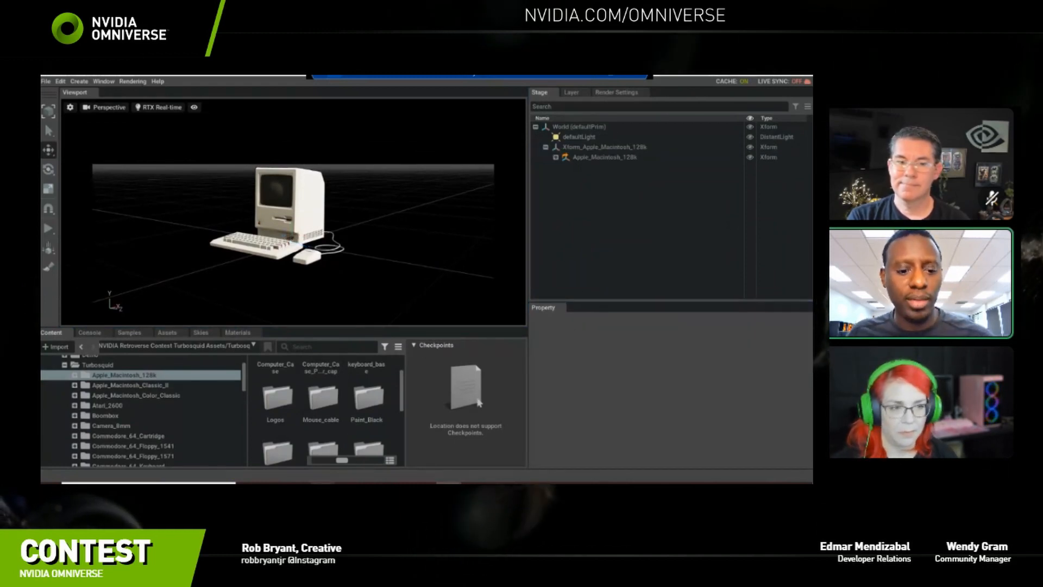
# Switch to Maya and delete the existing curved backdrop mesh together with its bend handle.
pyautogui.click(289, 470)
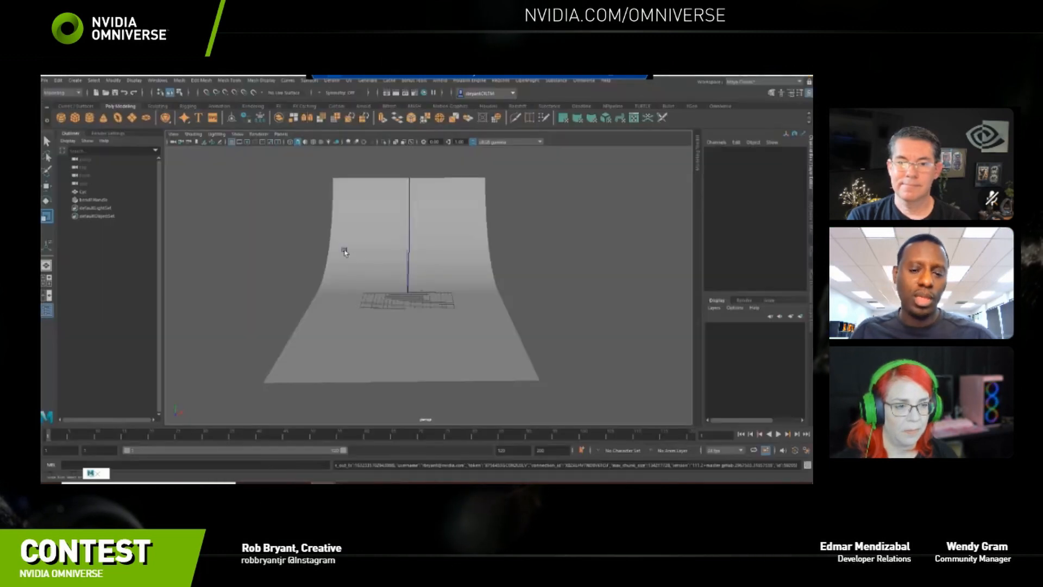
pyautogui.keyDown('alt'); pyautogui.moveTo(384, 275); pyautogui.dragTo(429, 312); pyautogui.keyUp('alt')
pyautogui.moveTo(385, 239); pyautogui.dragTo(485, 370)
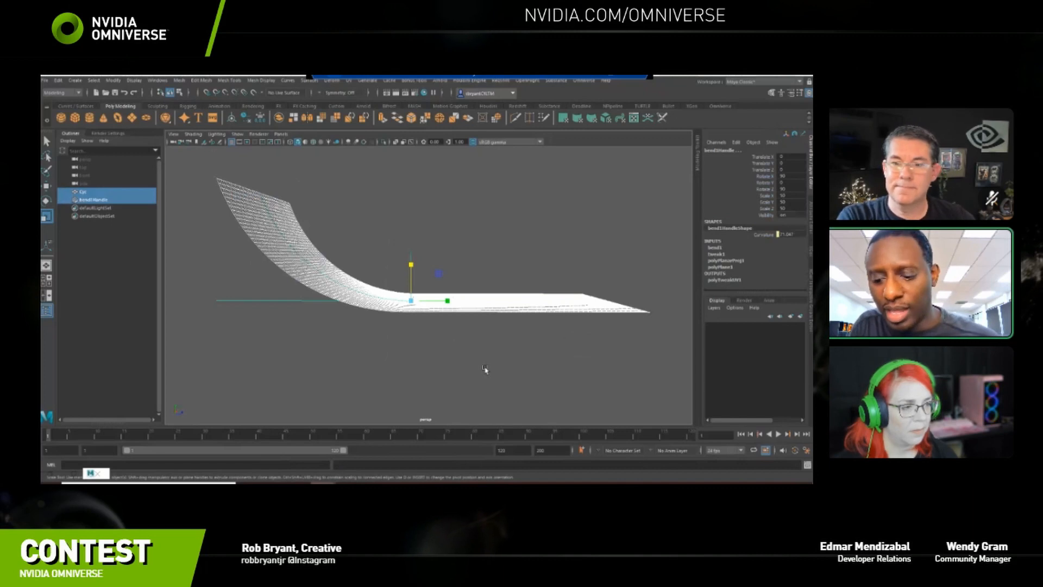
pyautogui.press('Delete')
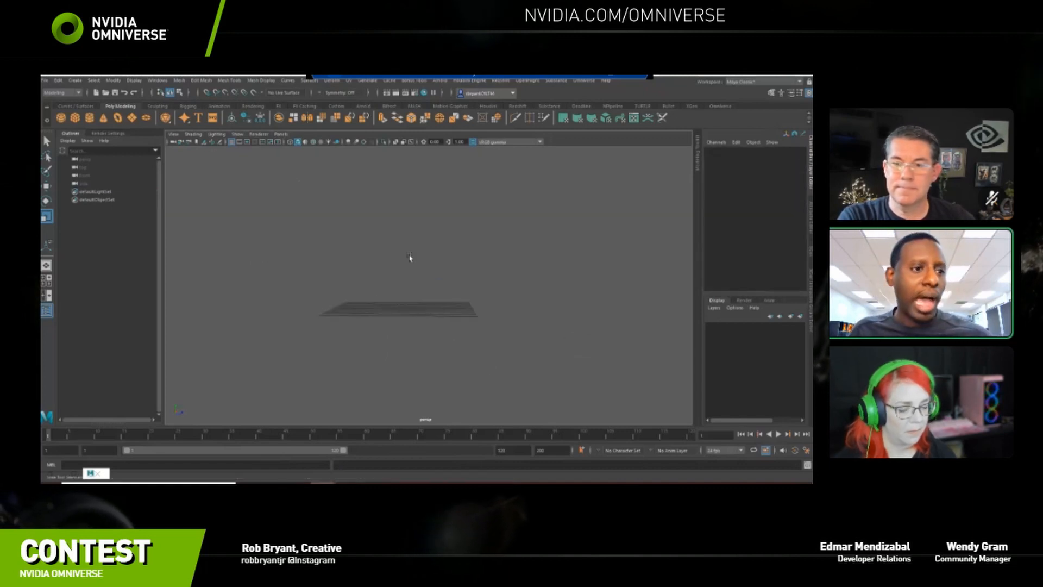
# Create a polygon plane at the grid origin with a width of 10000 and a height of 15000.
pyautogui.keyDown('alt'); pyautogui.moveTo(410, 258); pyautogui.dragTo(349, 277); pyautogui.keyUp('alt')
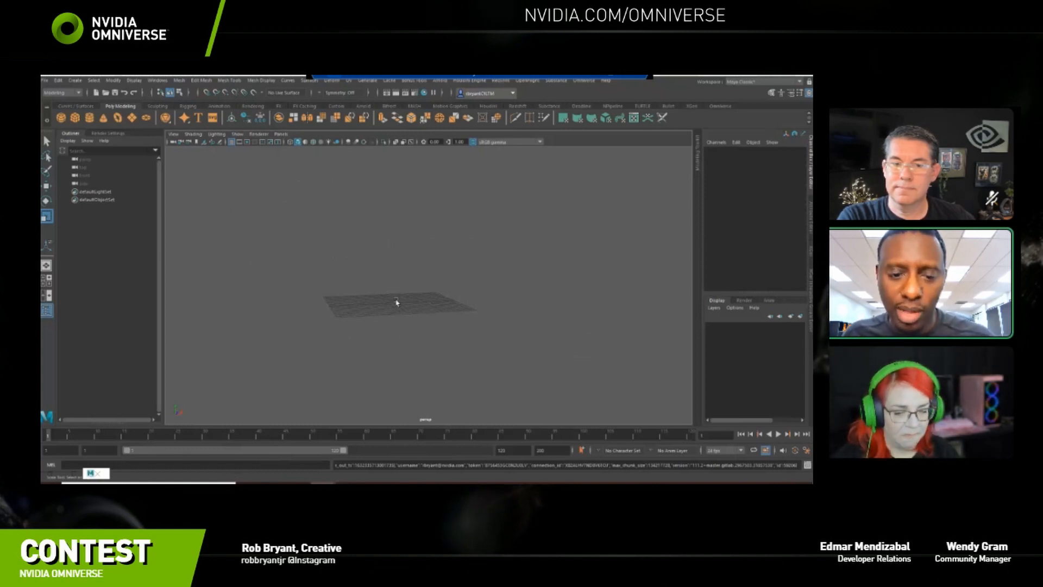
pyautogui.keyDown('alt'); pyautogui.moveTo(396, 302); pyautogui.dragTo(430, 296); pyautogui.keyUp('alt')
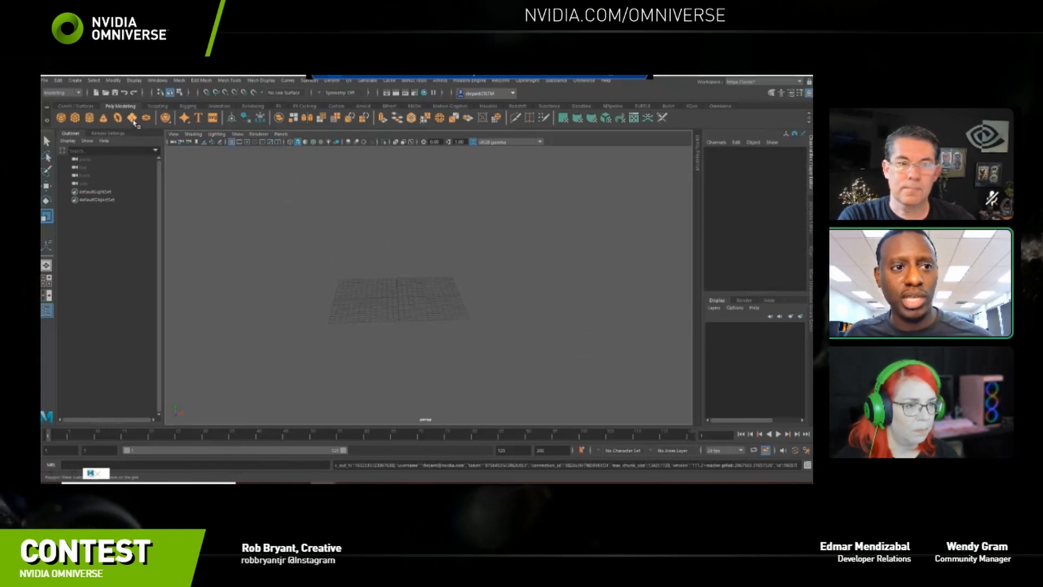
pyautogui.click(132, 118)
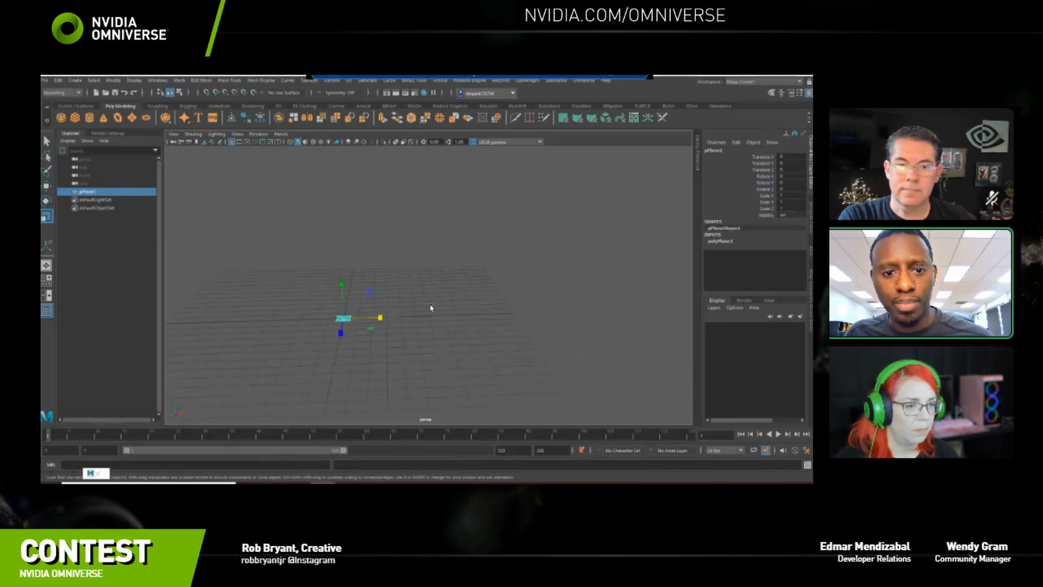
pyautogui.keyDown('alt'); pyautogui.moveTo(430, 307); pyautogui.dragTo(423, 343); pyautogui.keyUp('alt')
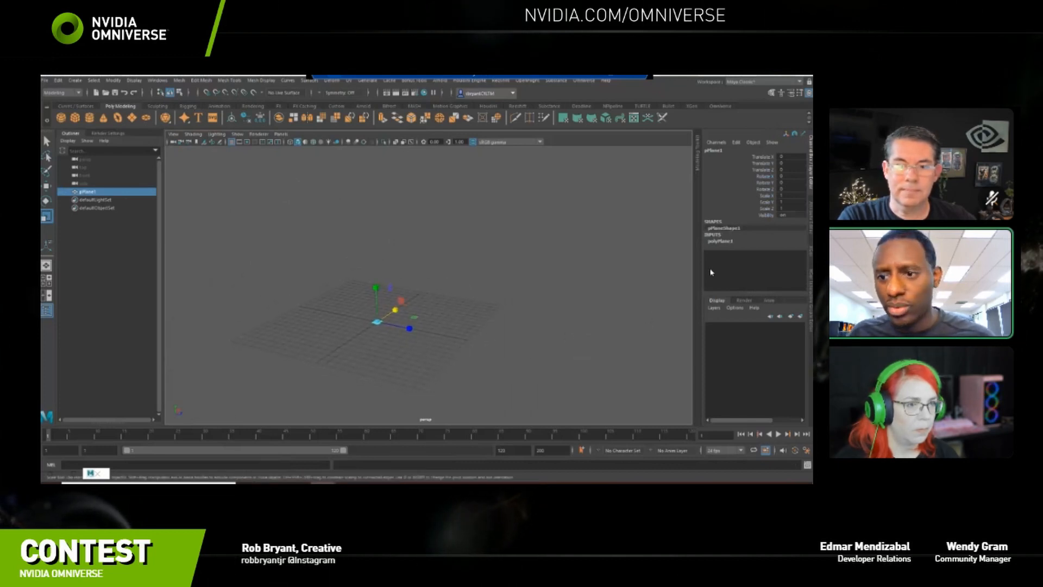
pyautogui.click(722, 243)
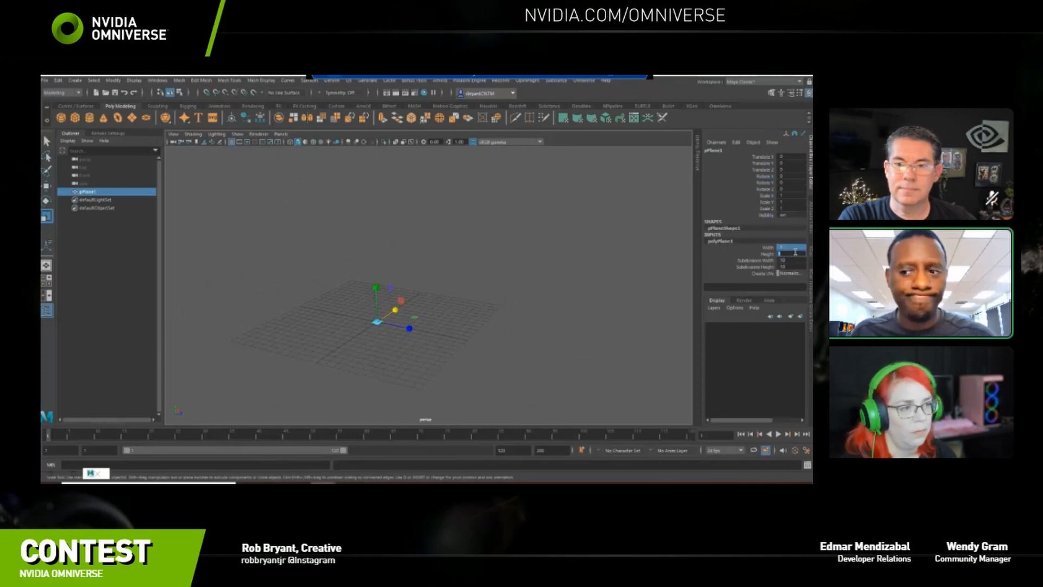
pyautogui.click(768, 248)
pyautogui.click(791, 247)
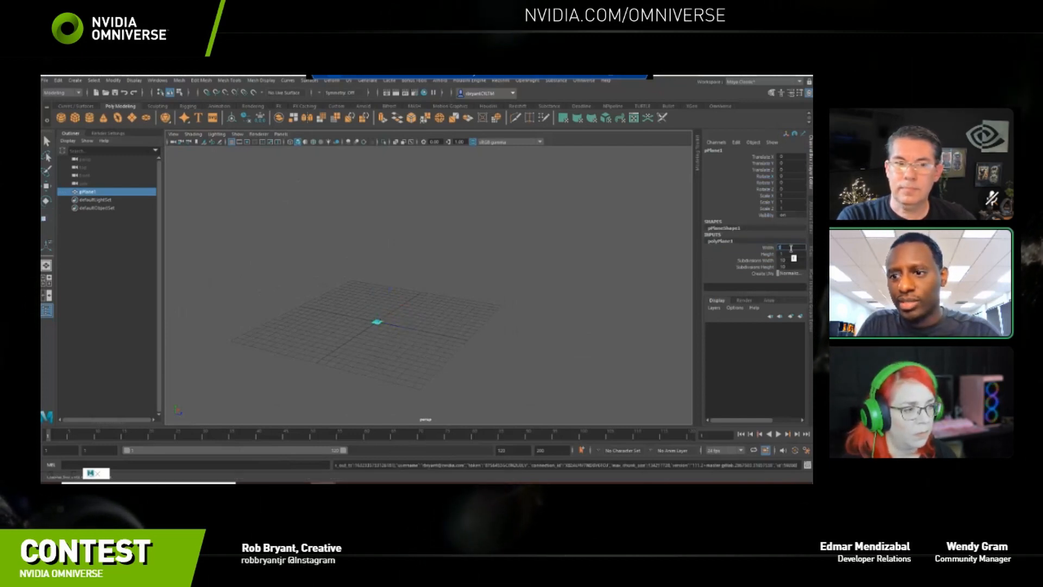
pyautogui.press('Tab')
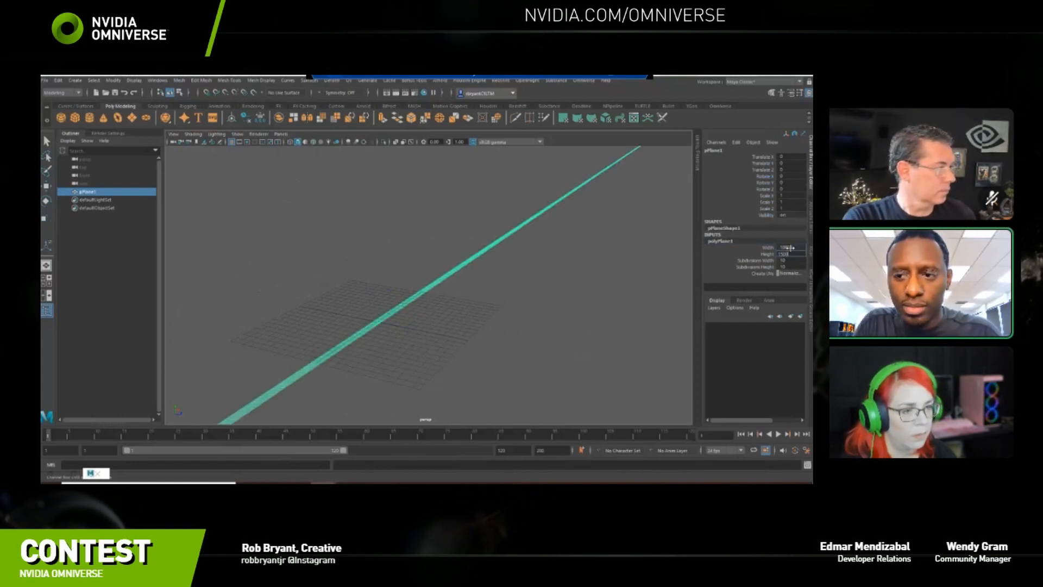
pyautogui.write('15000')
pyautogui.press('Return')
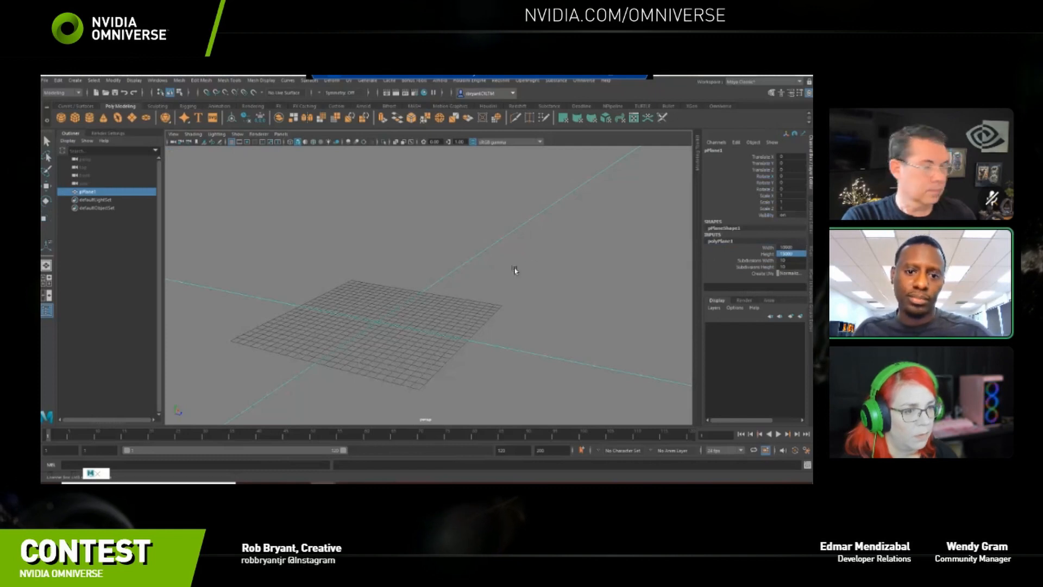
# Set the perspective camera's near clip plane to 1 and extend its far clip plane by adding zeros.
pyautogui.scroll(-15, 514, 270)
pyautogui.scroll(4, 520, 280)
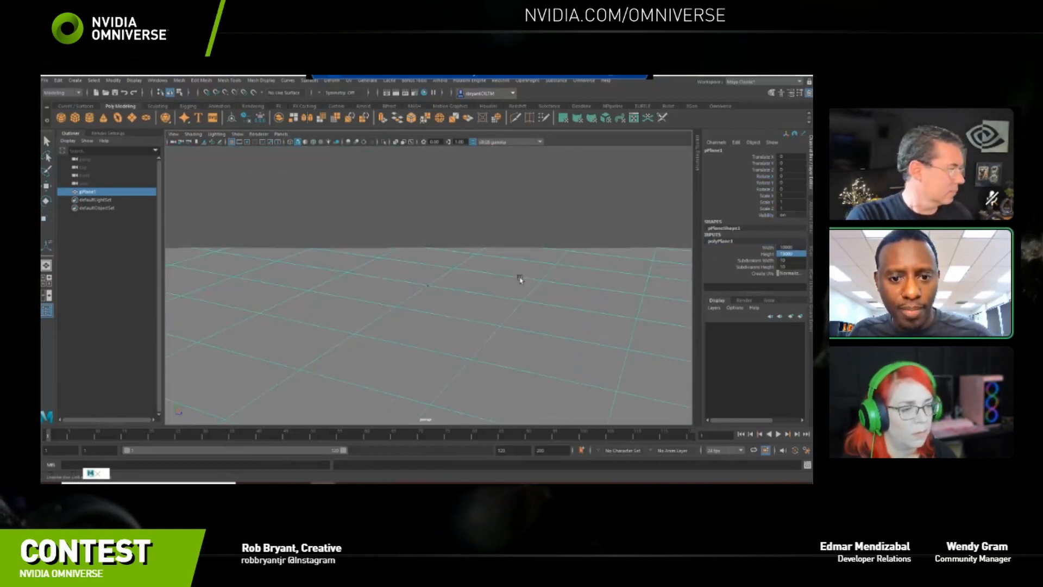
pyautogui.scroll(2, 520, 279)
pyautogui.click(172, 142)
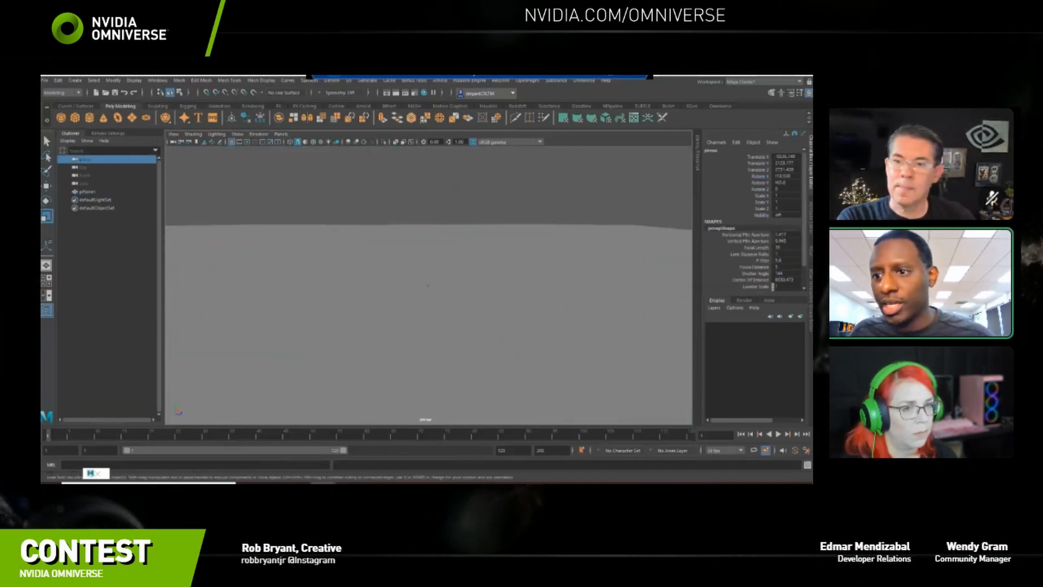
pyautogui.hotkey('ctrl', 'a')
pyautogui.moveTo(695, 282); pyautogui.dragTo(669, 278)
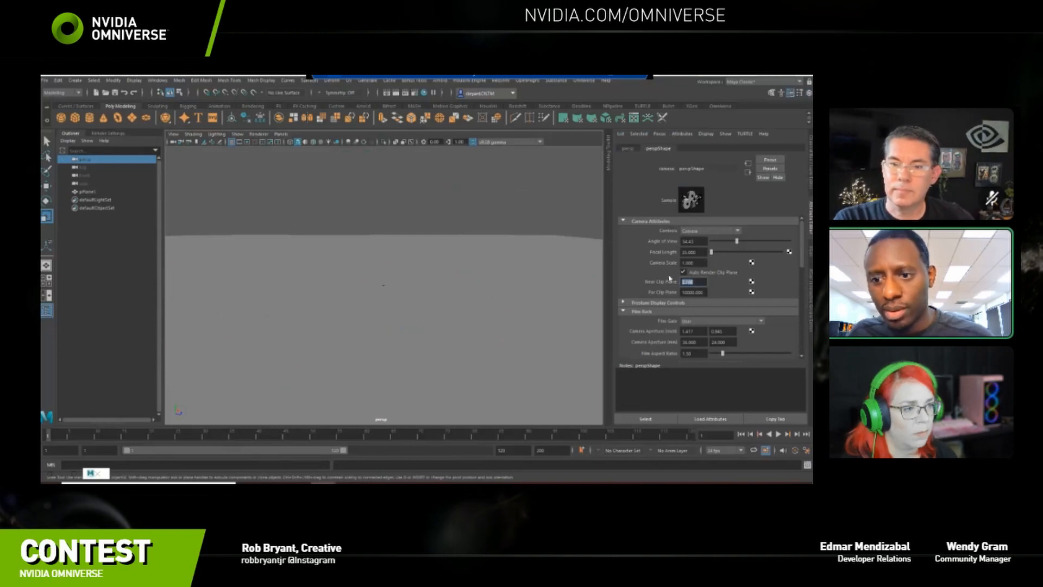
pyautogui.write('1')
pyautogui.press('Return')
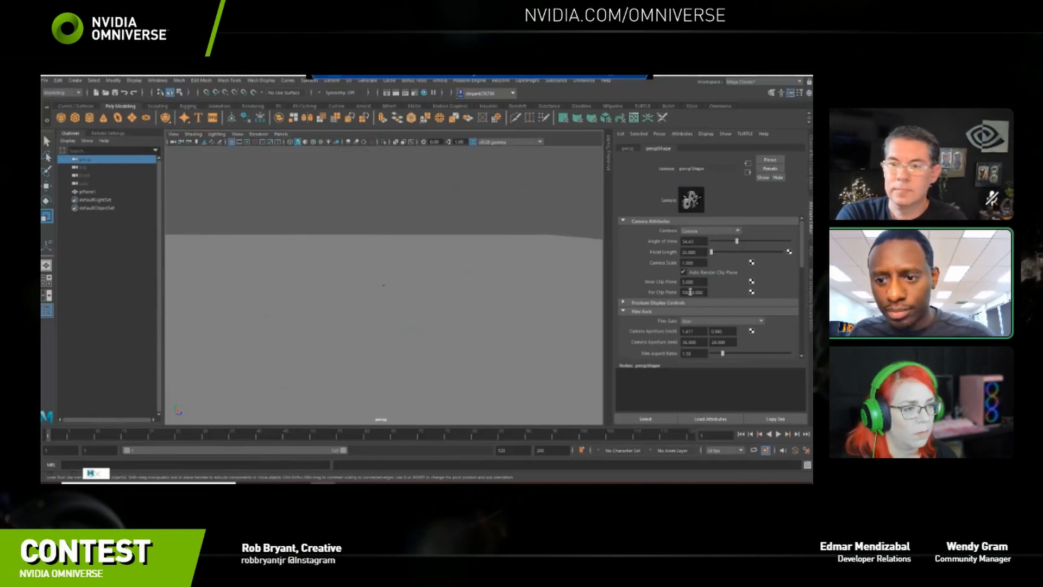
pyautogui.write('00')
pyautogui.press('Return')
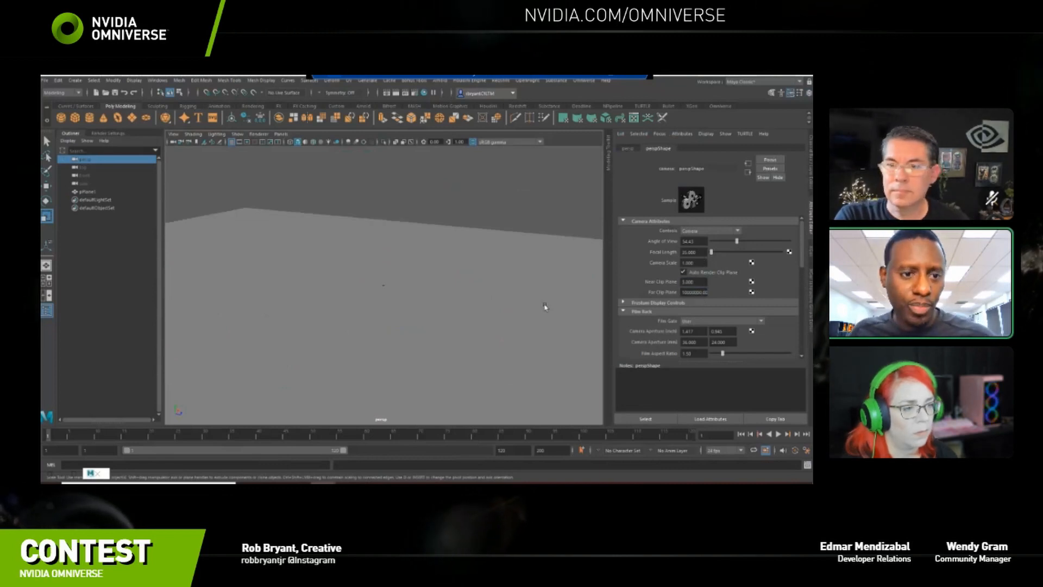
# Set the polygon plane's height subdivisions to 15.
pyautogui.scroll(-3, 419, 268)
pyautogui.click(426, 322)
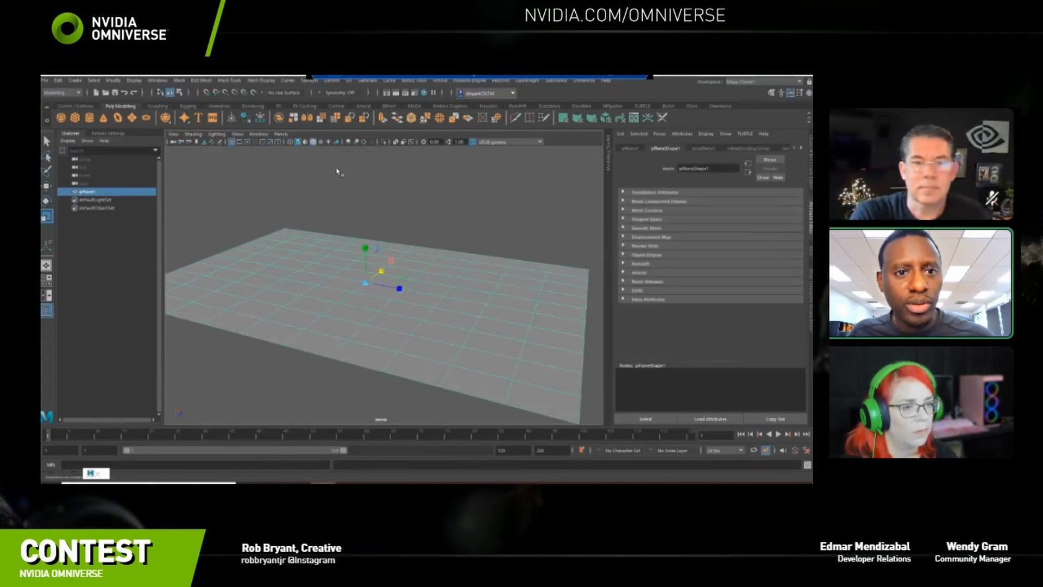
pyautogui.click(339, 173)
pyautogui.scroll(-5, 445, 272)
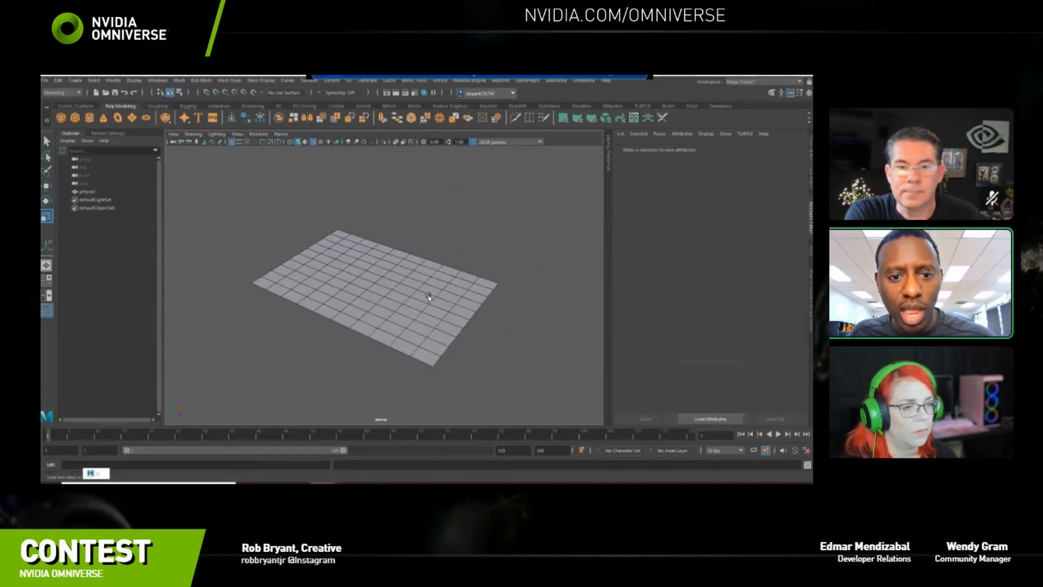
pyautogui.click(428, 297)
pyautogui.hotkey('ctrl', 'a')
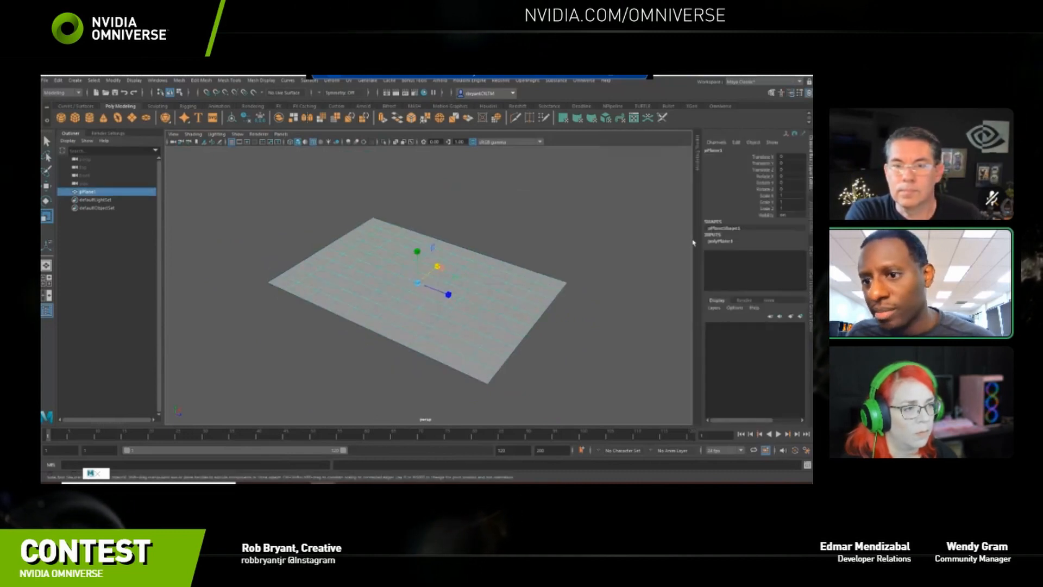
pyautogui.click(716, 242)
pyautogui.moveTo(762, 289); pyautogui.dragTo(763, 316)
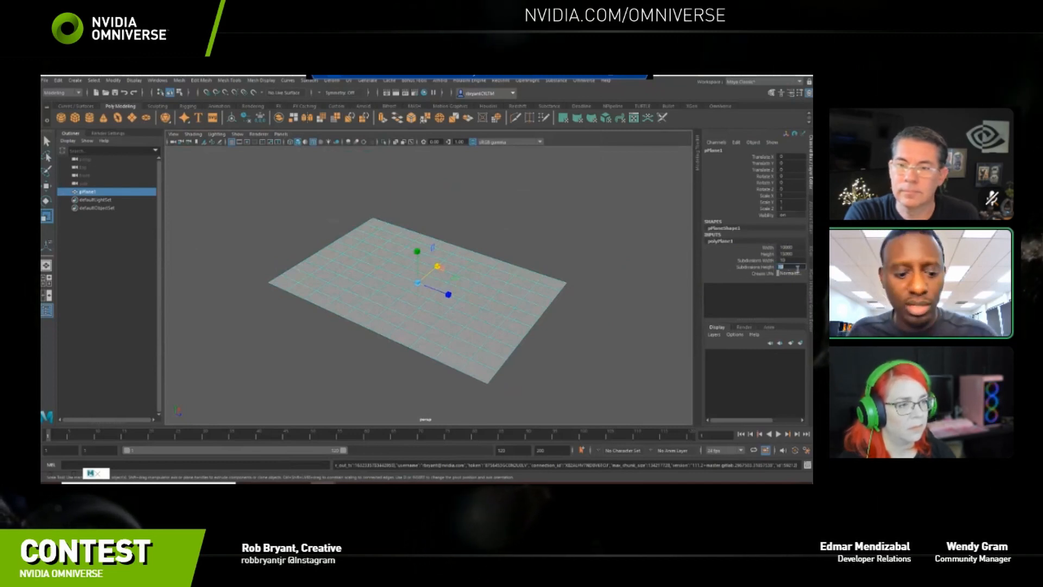
pyautogui.click(796, 268)
pyautogui.keyDown('alt'); pyautogui.moveTo(591, 335); pyautogui.dragTo(516, 293); pyautogui.keyUp('alt')
pyautogui.scroll(3, 549, 304)
pyautogui.scroll(-2, 534, 326)
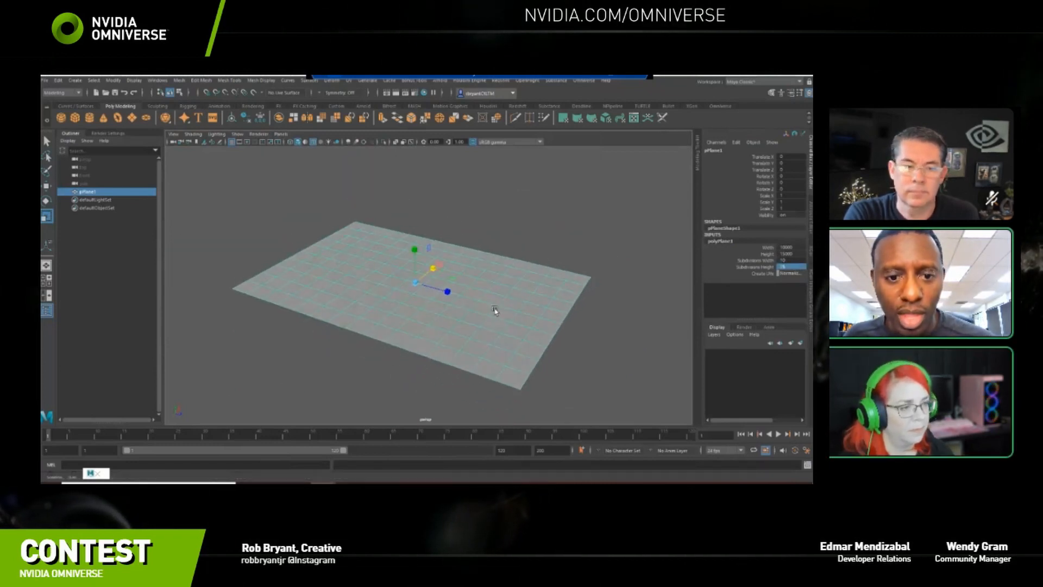
# Apply a planar UV projection along the Y axis to the plane, fitted to its bounding box.
pyautogui.click(346, 81)
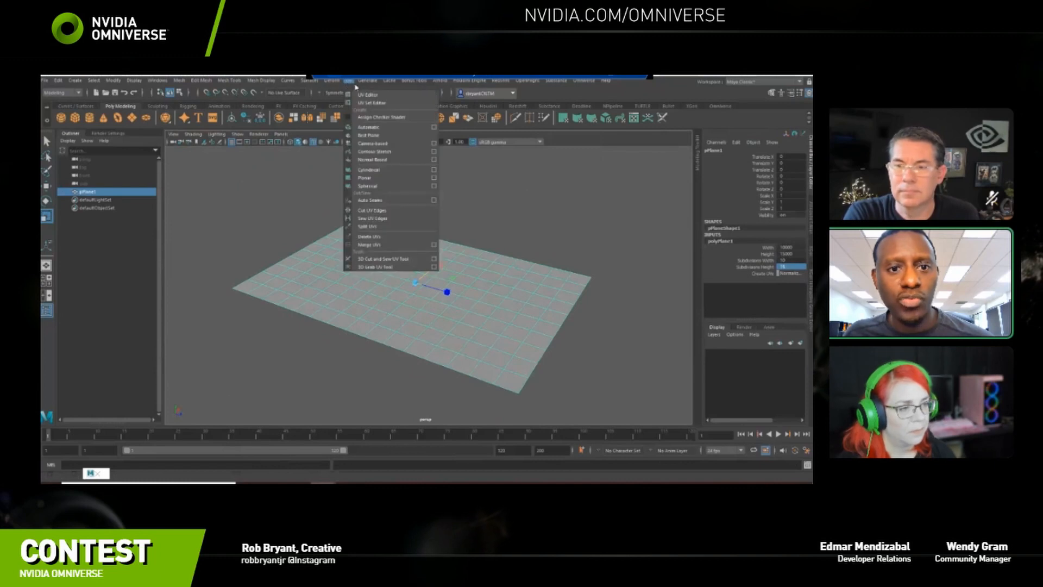
pyautogui.click(439, 182)
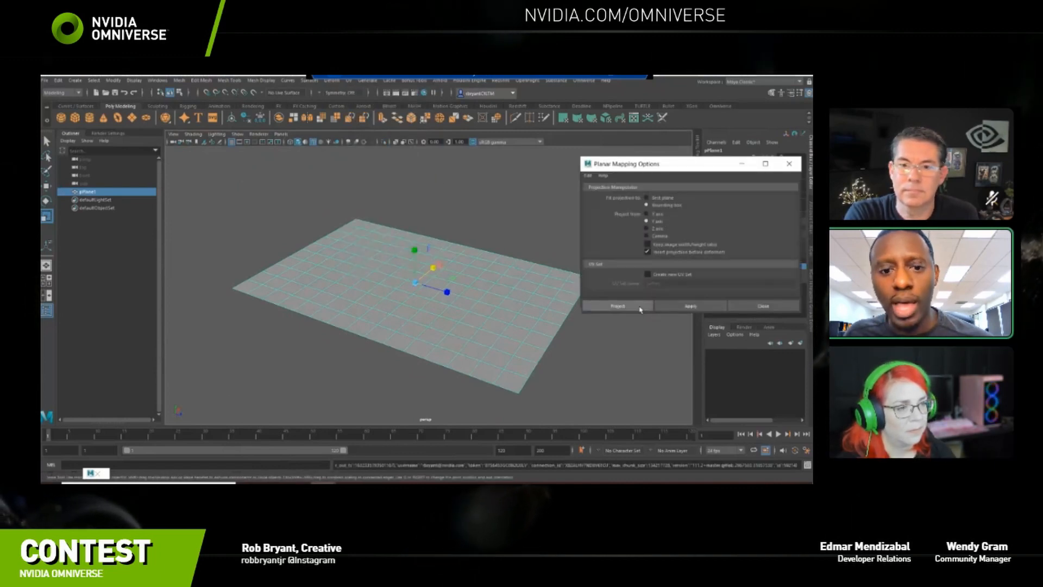
pyautogui.click(624, 306)
pyautogui.keyDown('alt'); pyautogui.moveTo(596, 317); pyautogui.dragTo(547, 307); pyautogui.keyUp('alt')
pyautogui.click(494, 281)
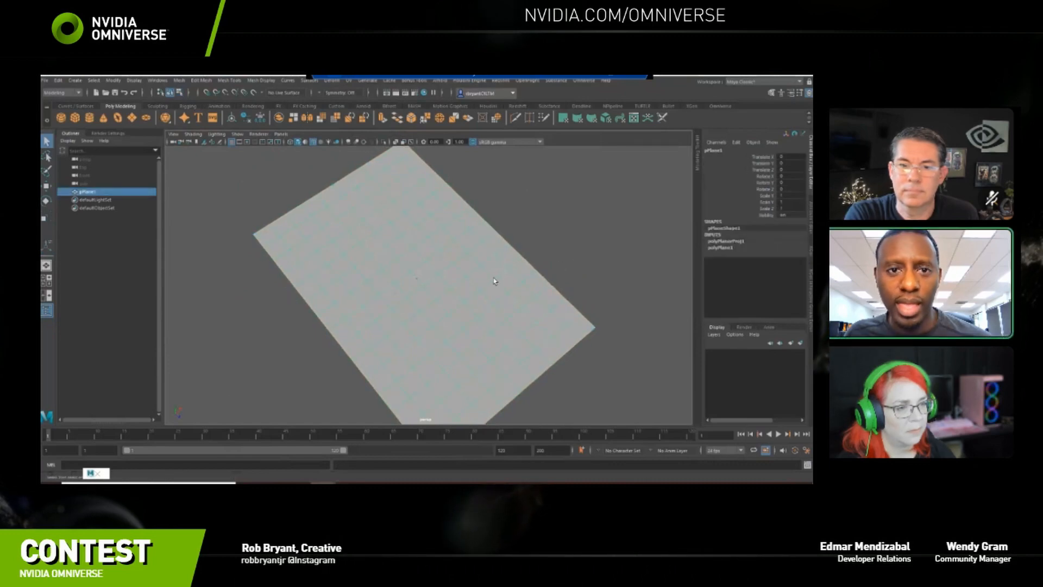
# Open the UV Editor and inspect the checker pattern's stretching on the plane.
pyautogui.click(349, 80)
pyautogui.click(363, 96)
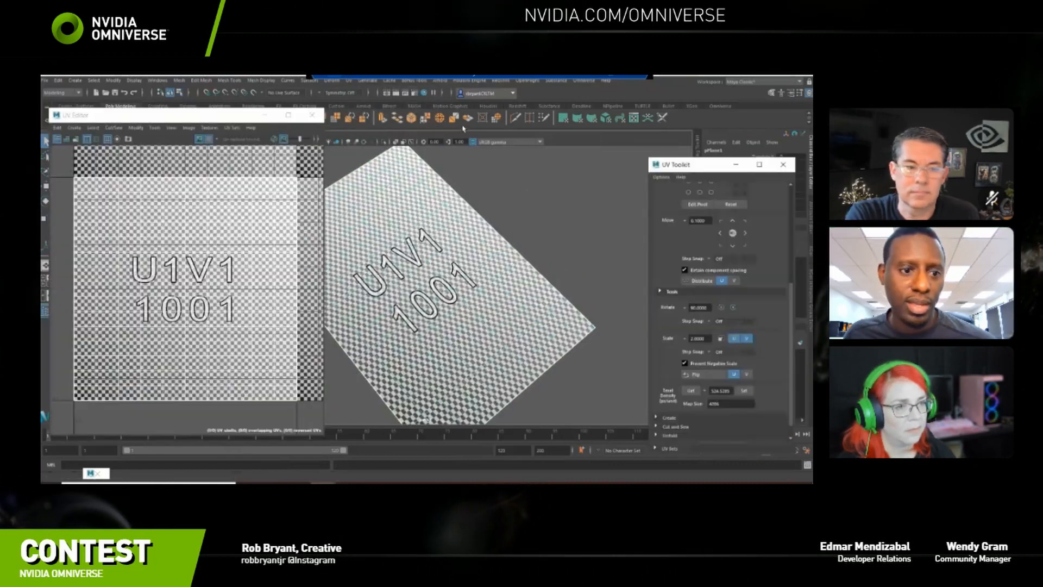
pyautogui.keyDown('alt'); pyautogui.moveTo(412, 287); pyautogui.dragTo(492, 289); pyautogui.keyUp('alt')
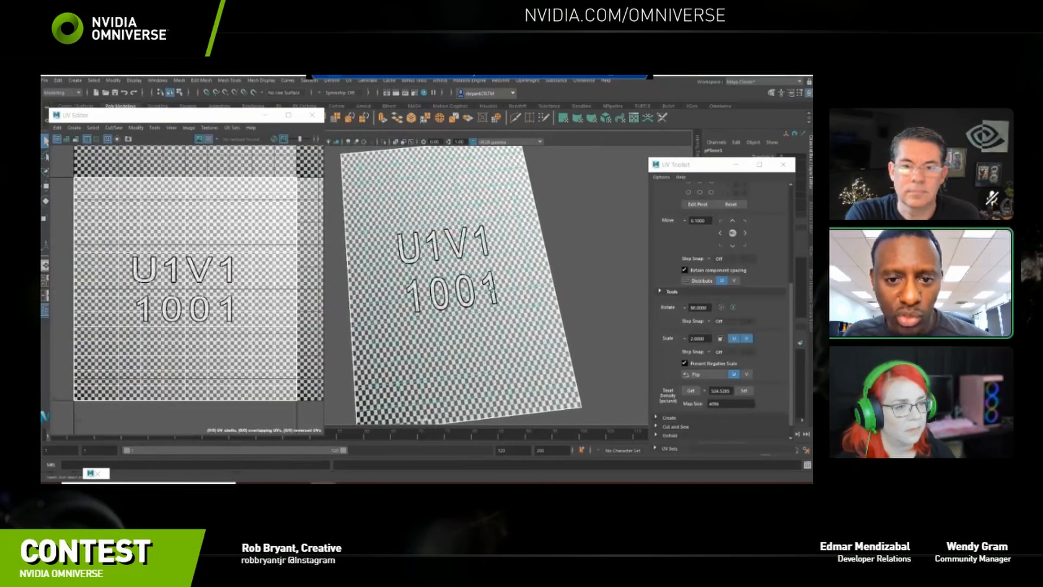
pyautogui.scroll(3, 492, 289)
# Select the plane's UV shell and scale it narrower horizontally to even out the checker squares.
pyautogui.rightClick(221, 239)
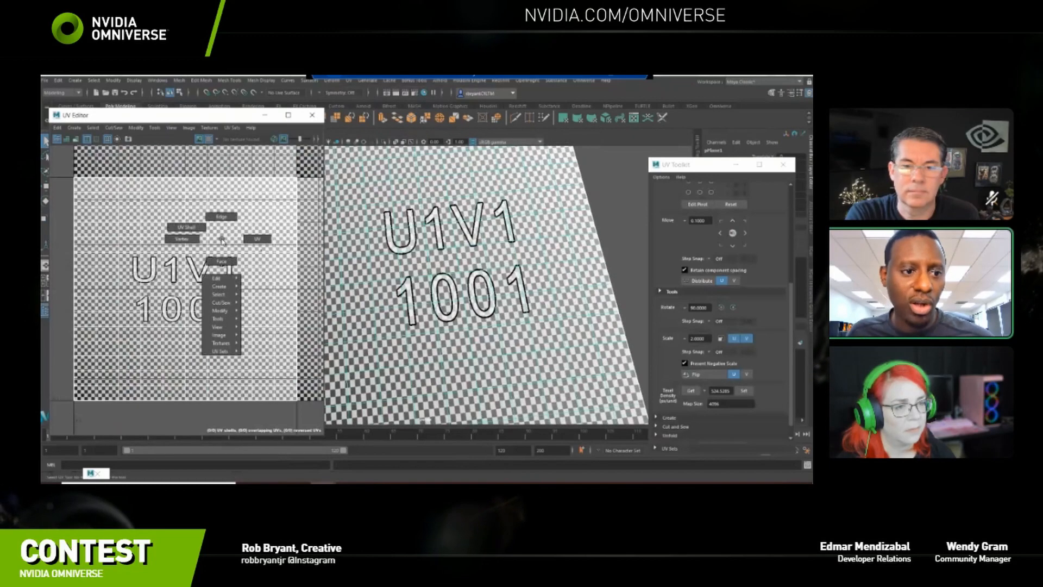
pyautogui.click(194, 230)
pyautogui.click(229, 286)
pyautogui.press('w')
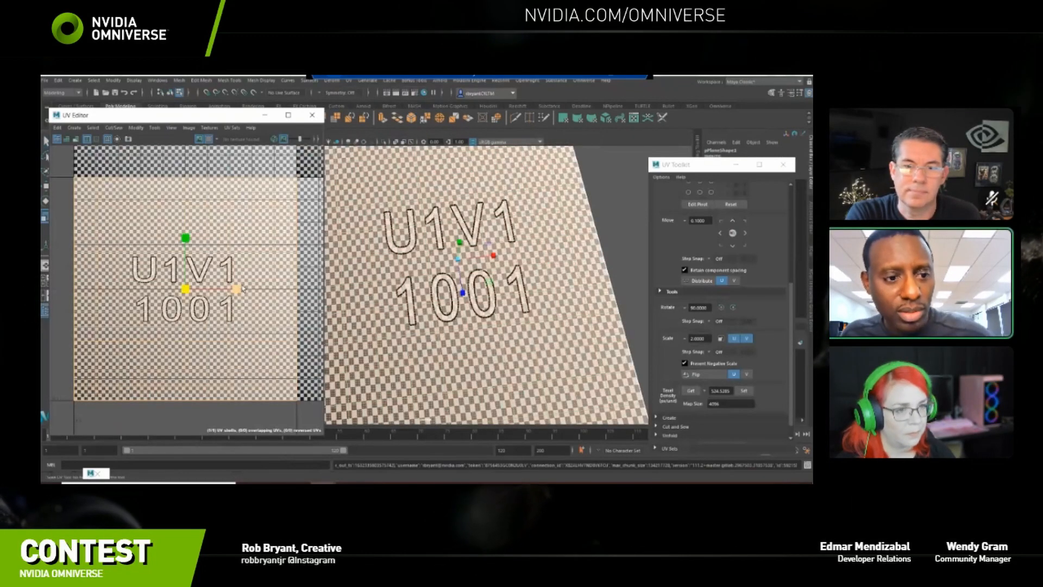
pyautogui.press('r')
pyautogui.scroll(3, 330, 249)
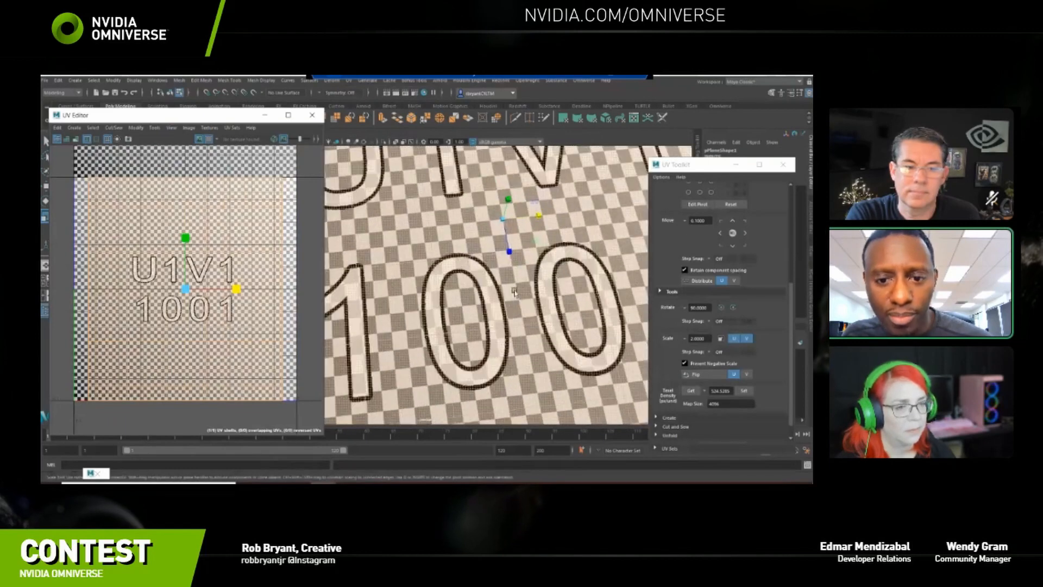
pyautogui.moveTo(236, 289); pyautogui.dragTo(228, 289)
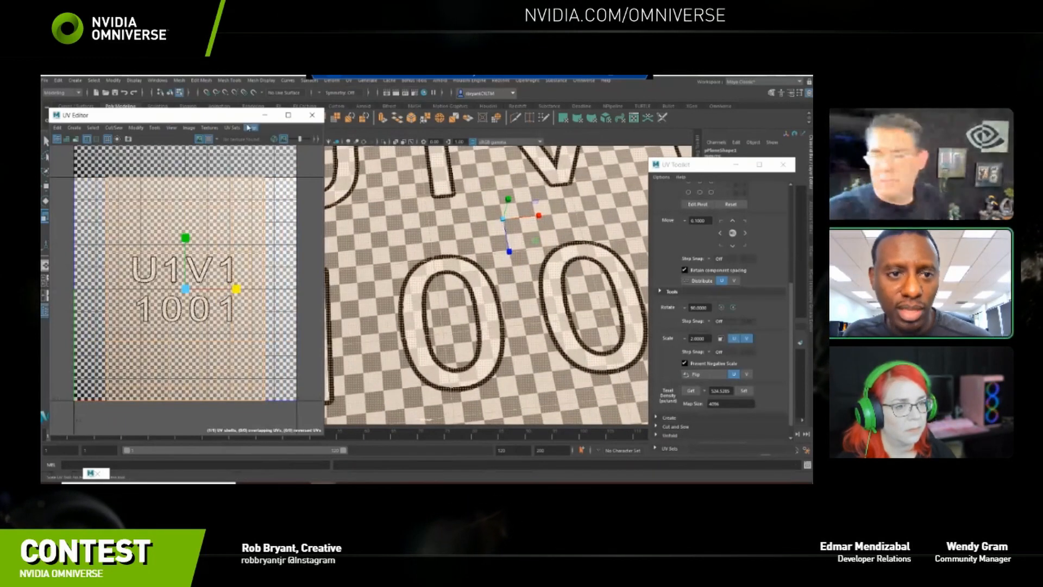
# Close the UV Editor and UV Toolkit, returning to the full view of the plane.
pyautogui.click(458, 280)
pyautogui.scroll(-8, 472, 296)
pyautogui.keyDown('alt'); pyautogui.moveTo(487, 312); pyautogui.dragTo(527, 280); pyautogui.keyUp('alt')
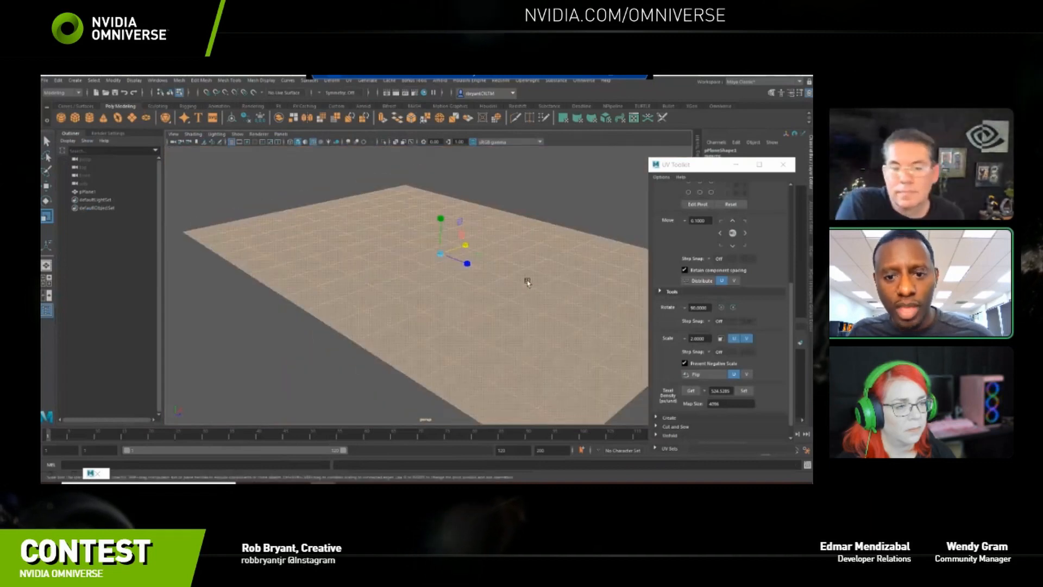
pyautogui.scroll(-3, 523, 284)
pyautogui.moveTo(514, 314)
pyautogui.keyDown('alt'); pyautogui.mouseDown()
pyautogui.moveTo(495, 286)
pyautogui.moveTo(521, 234)
pyautogui.mouseUp(); pyautogui.keyUp('alt')
pyautogui.click(495, 285)
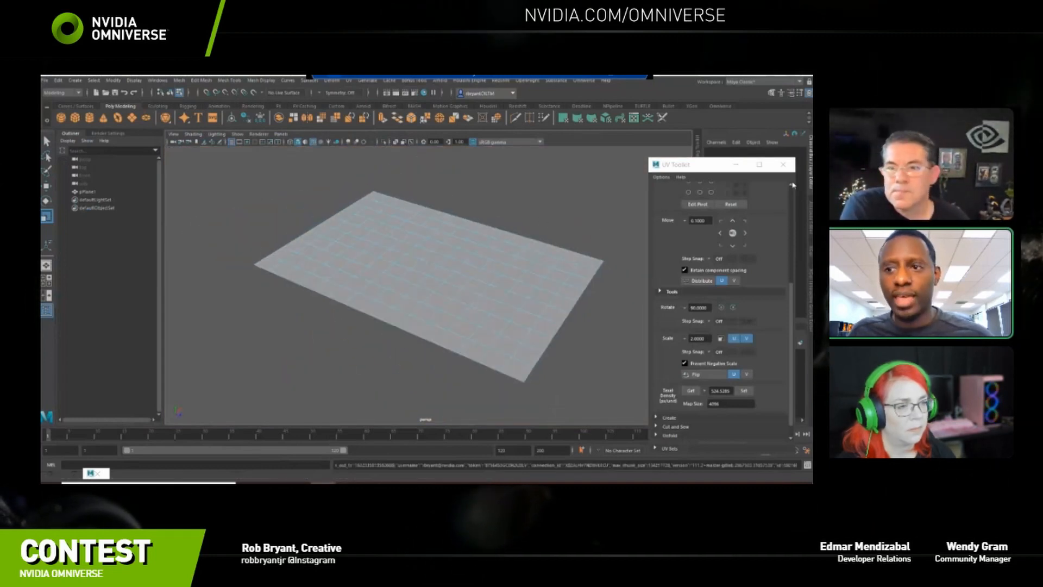
pyautogui.click(783, 164)
# Select the plane and apply a nonlinear Bend deformer to it.
pyautogui.click(332, 80)
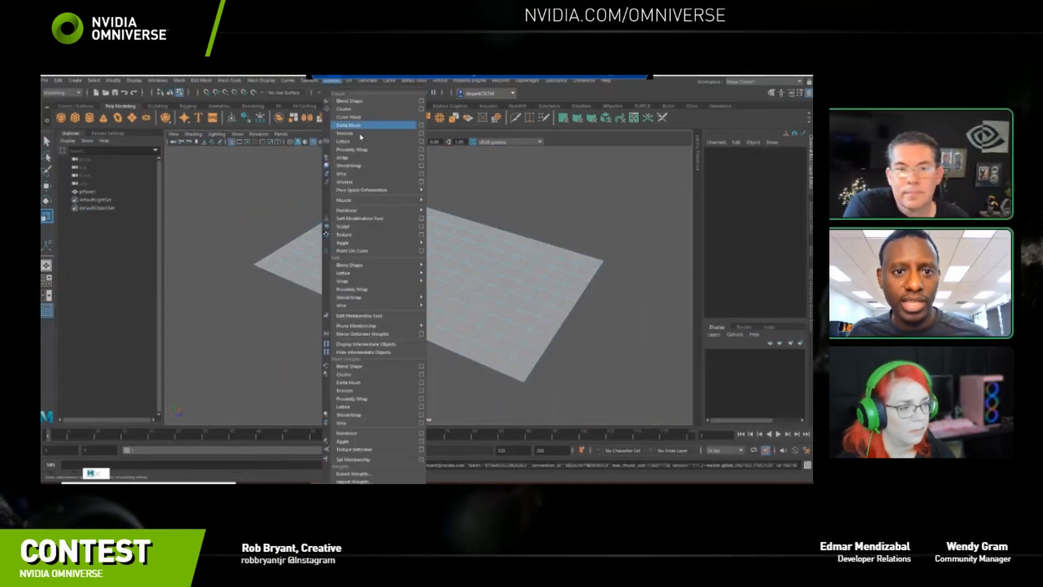
pyautogui.moveTo(389, 206)
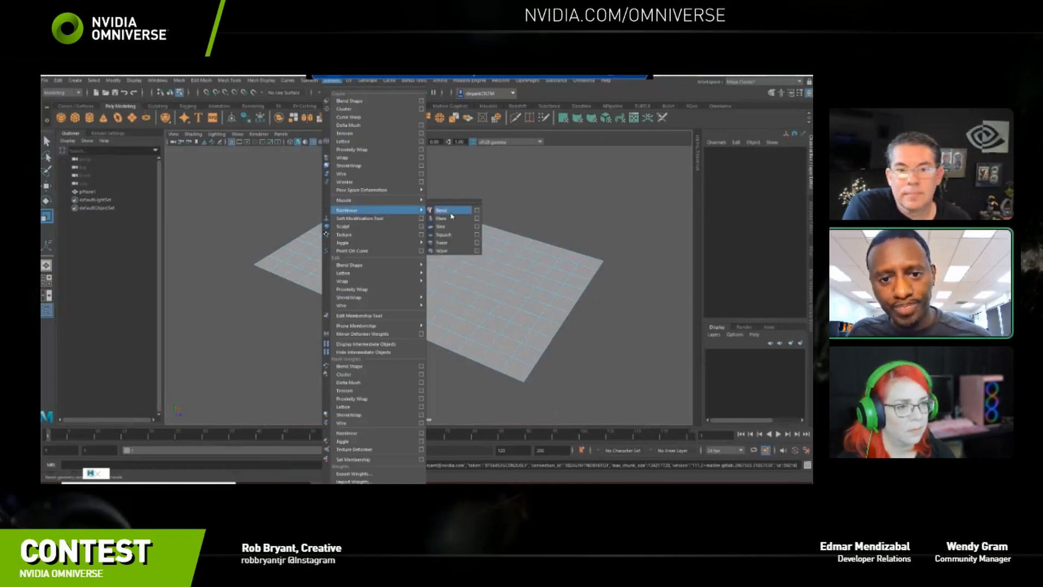
pyautogui.click(505, 300)
pyautogui.keyDown('alt'); pyautogui.moveTo(422, 273); pyautogui.dragTo(463, 251); pyautogui.keyUp('alt')
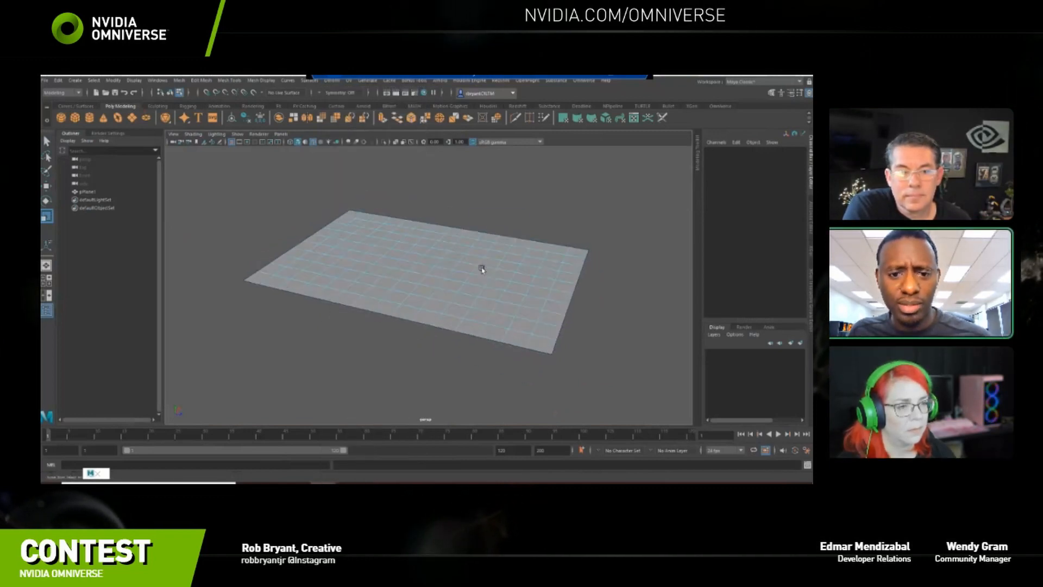
pyautogui.click(386, 249)
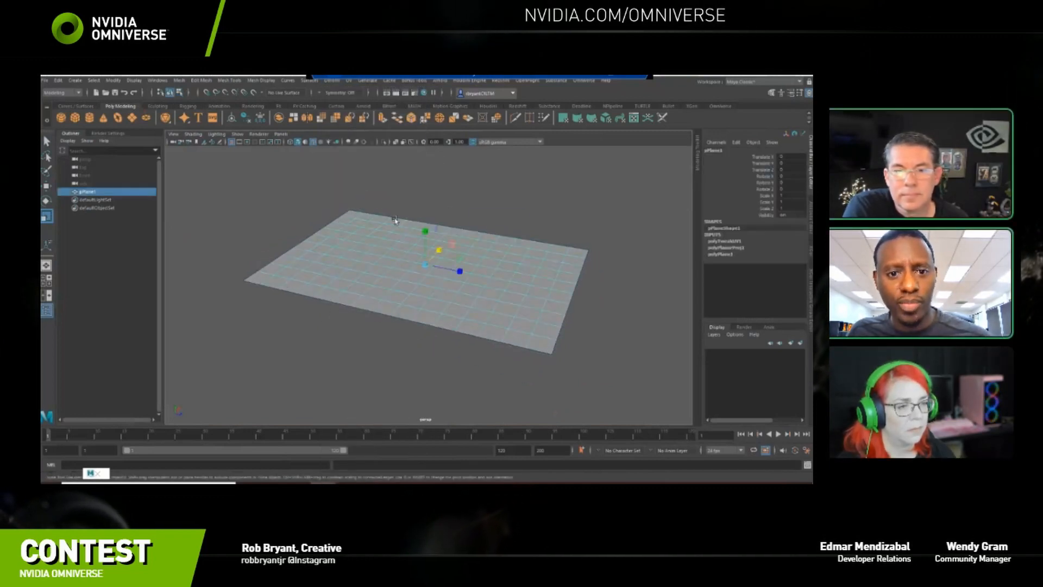
pyautogui.click(349, 81)
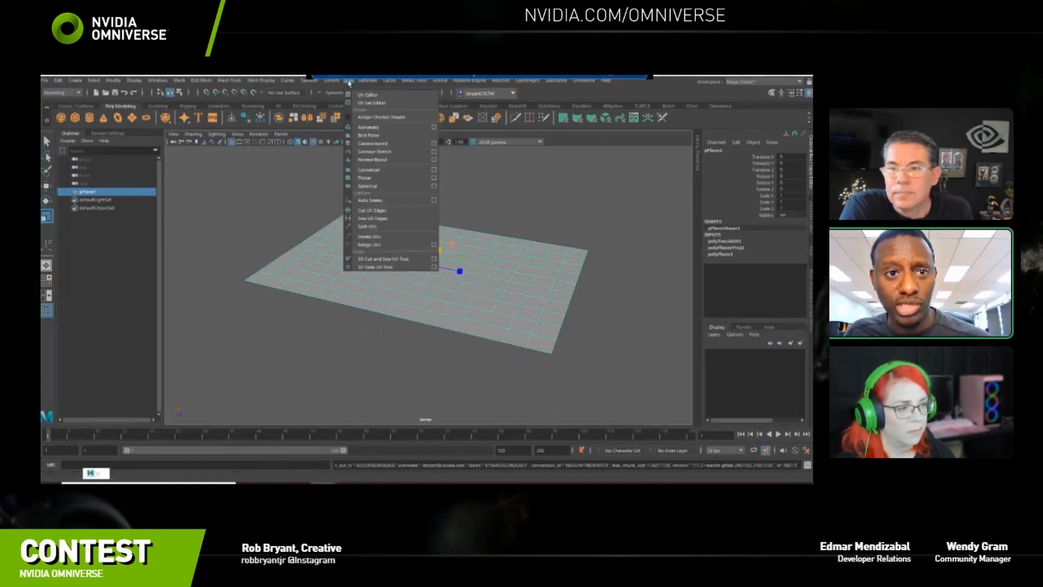
pyautogui.moveTo(332, 80)
pyautogui.moveTo(381, 211)
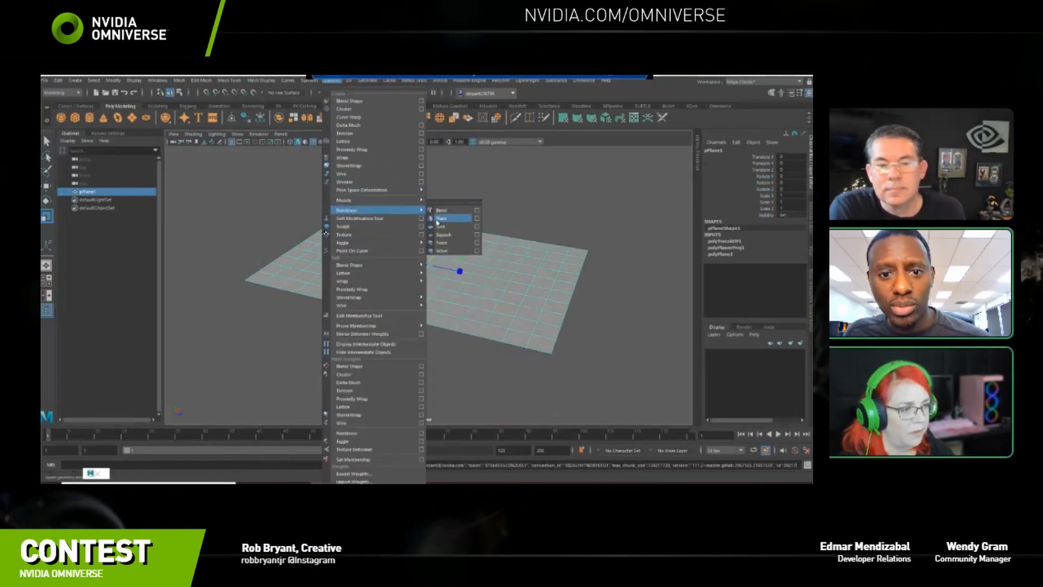
pyautogui.click(444, 212)
# Rotate the bend handle to 90 degrees in both X and Z so it lies along the plane's length.
pyautogui.keyDown('alt'); pyautogui.moveTo(585, 263); pyautogui.dragTo(532, 294); pyautogui.keyUp('alt')
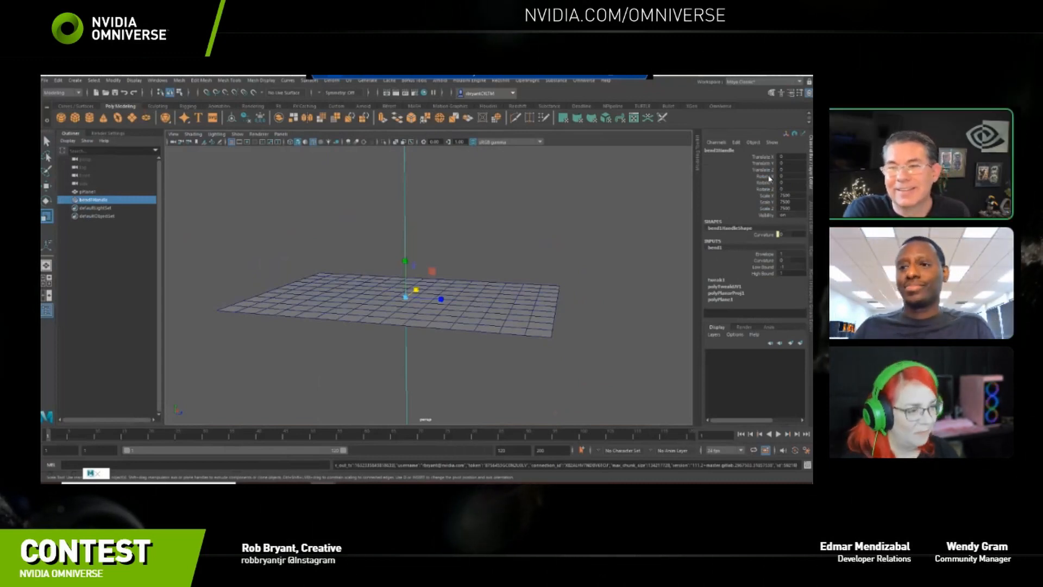
pyautogui.click(789, 176)
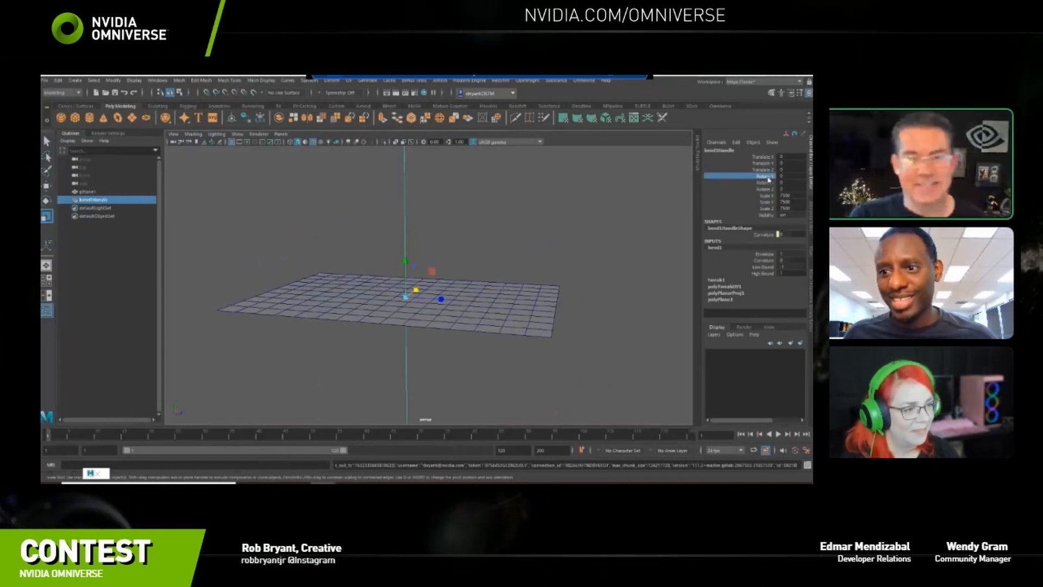
pyautogui.click(792, 175)
pyautogui.keyDown('ctrl'); pyautogui.click(793, 188); pyautogui.keyUp('ctrl')
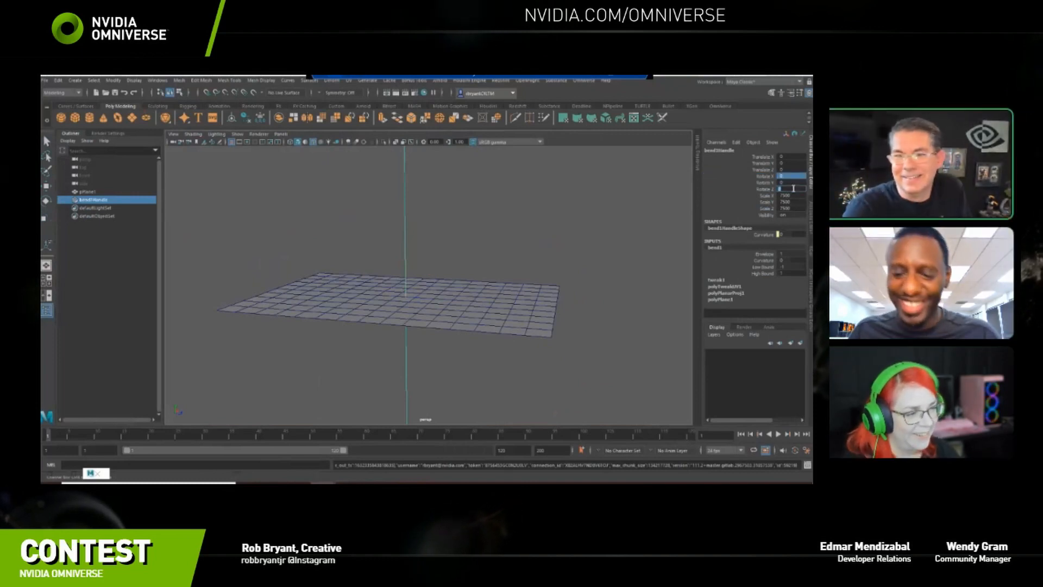
pyautogui.write('90')
pyautogui.press('Return')
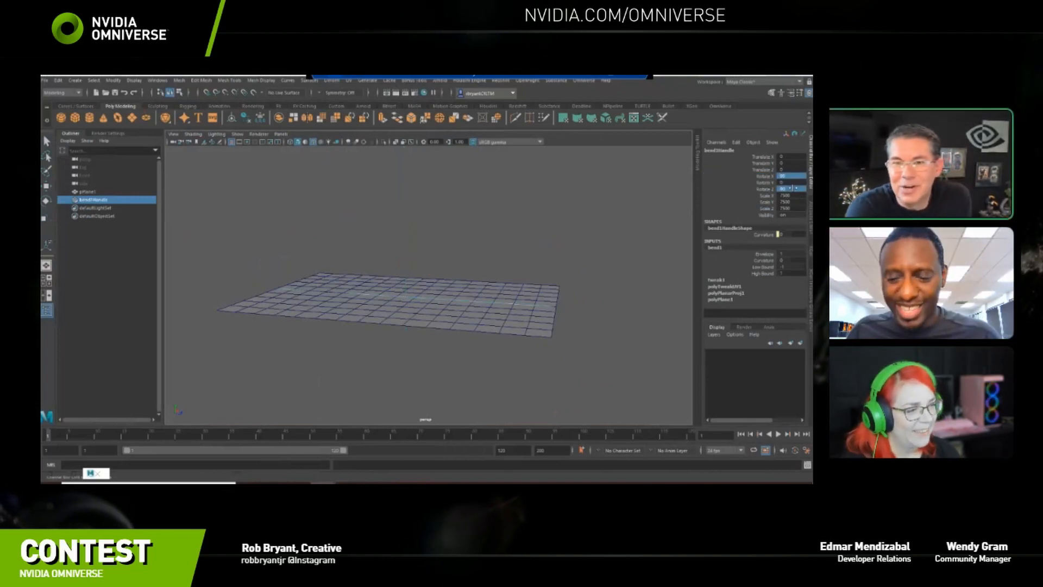
# Raise the bend's curvature to about 114.6 and set its High Bound to 0 so only one half curves up.
pyautogui.keyDown('alt'); pyautogui.moveTo(514, 228); pyautogui.dragTo(496, 308); pyautogui.keyUp('alt')
pyautogui.click(766, 261)
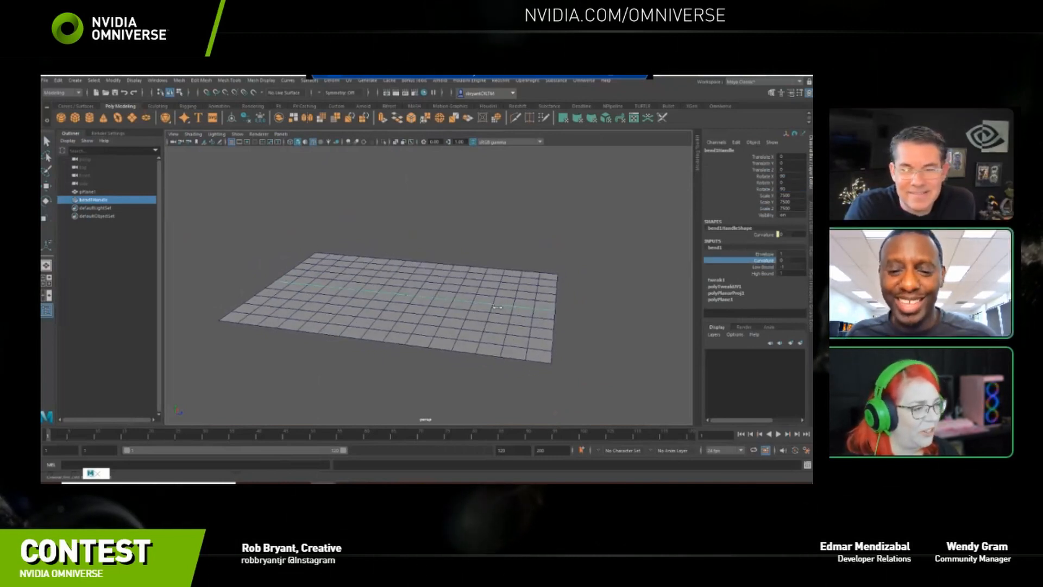
pyautogui.moveTo(496, 308); pyautogui.dragTo(537, 329, button='middle')
pyautogui.keyDown('alt'); pyautogui.moveTo(470, 296); pyautogui.dragTo(480, 289); pyautogui.keyUp('alt')
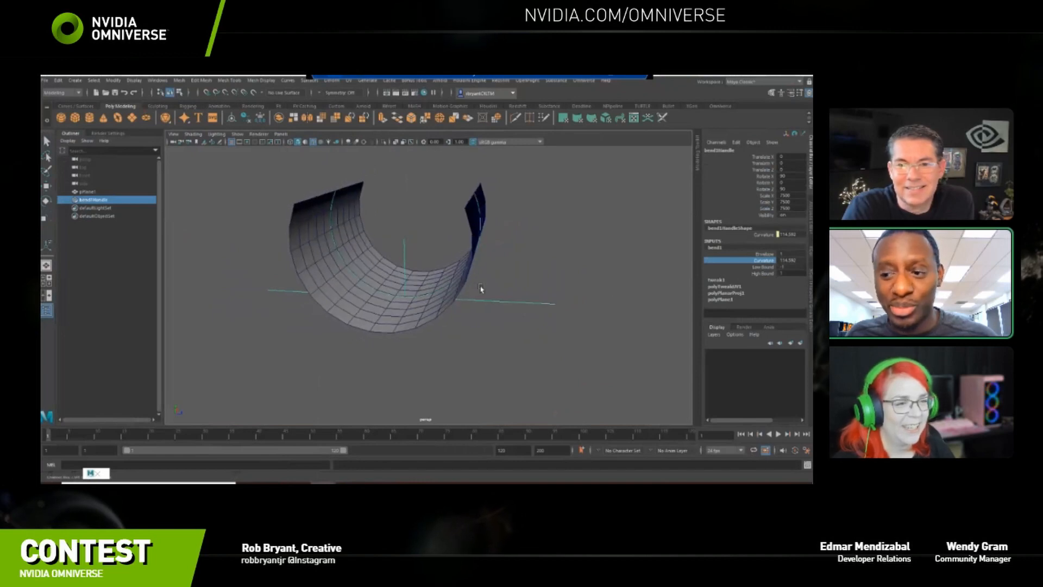
pyautogui.click(791, 272)
pyautogui.write('0')
pyautogui.press('Return')
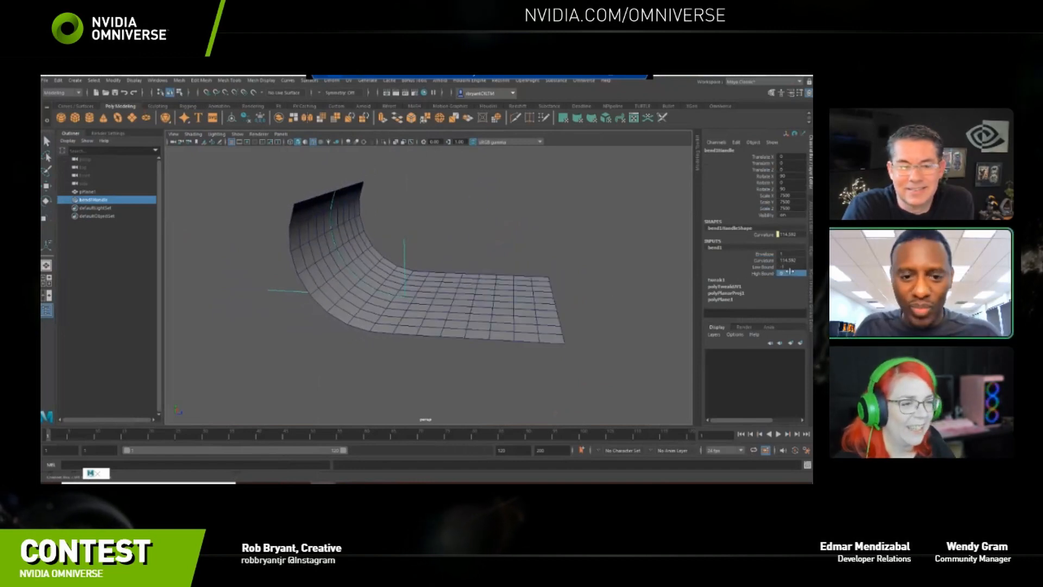
# Examine the backdrop's curve and the transition between its wall and floor from several angles.
pyautogui.keyDown('alt'); pyautogui.moveTo(453, 317); pyautogui.dragTo(196, 406); pyautogui.keyUp('alt')
pyautogui.keyDown('alt'); pyautogui.moveTo(283, 392); pyautogui.dragTo(173, 403); pyautogui.keyUp('alt')
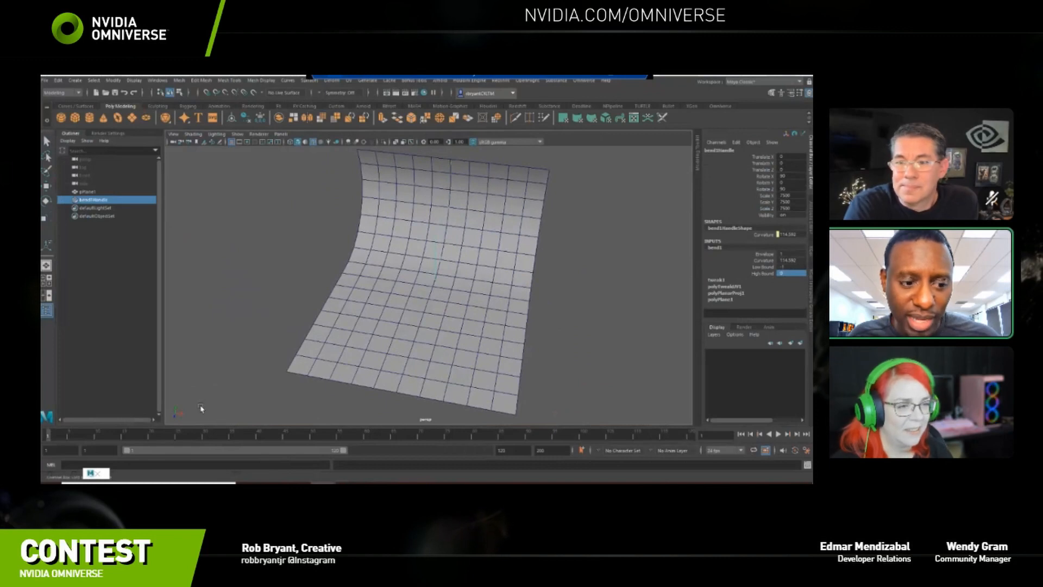
pyautogui.keyDown('alt'); pyautogui.moveTo(349, 281); pyautogui.dragTo(411, 265); pyautogui.keyUp('alt')
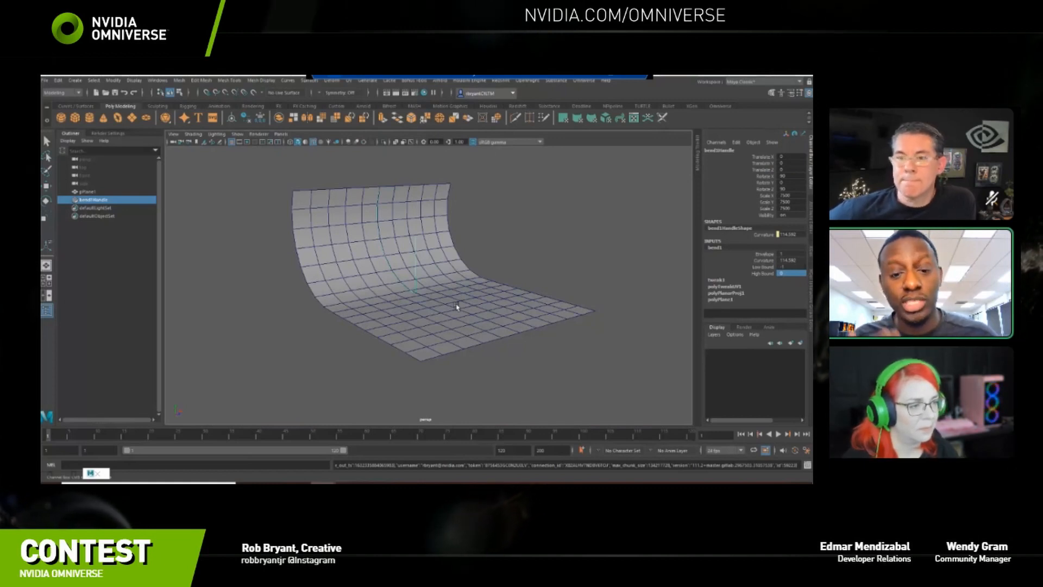
pyautogui.keyDown('alt'); pyautogui.moveTo(429, 288); pyautogui.dragTo(458, 295); pyautogui.keyUp('alt')
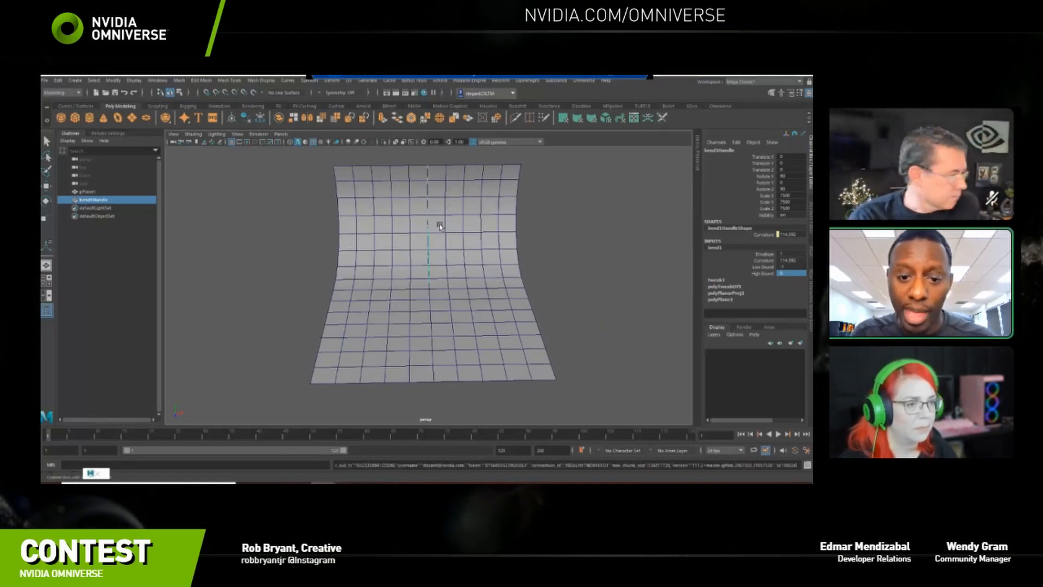
pyautogui.keyDown('alt'); pyautogui.moveTo(447, 263); pyautogui.dragTo(470, 281); pyautogui.keyUp('alt')
pyautogui.click(470, 281)
pyautogui.keyDown('alt'); pyautogui.moveTo(399, 318); pyautogui.dragTo(420, 301); pyautogui.keyUp('alt')
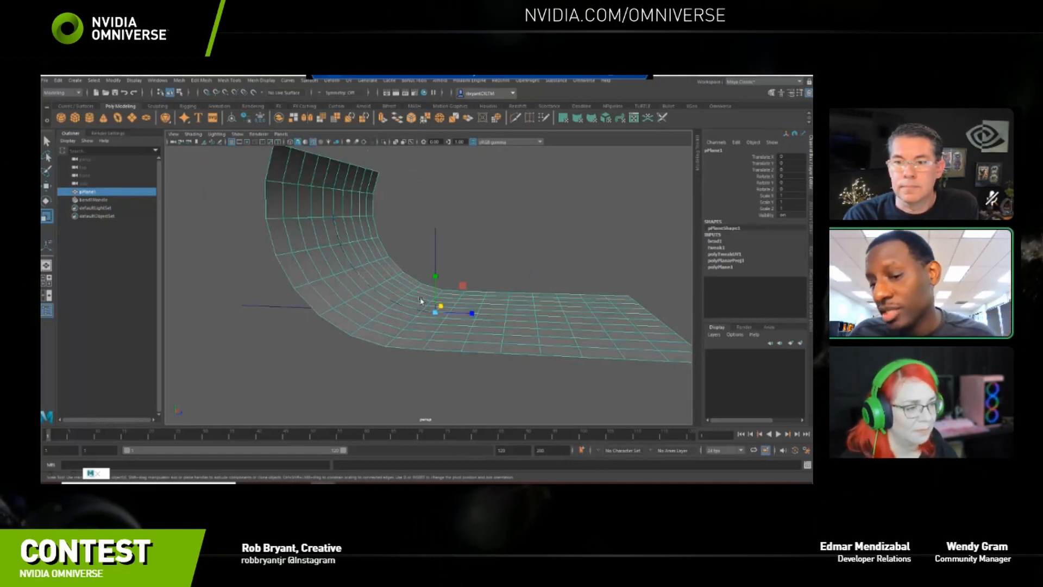
pyautogui.keyDown('alt'); pyautogui.moveTo(420, 300); pyautogui.dragTo(411, 326); pyautogui.keyUp('alt')
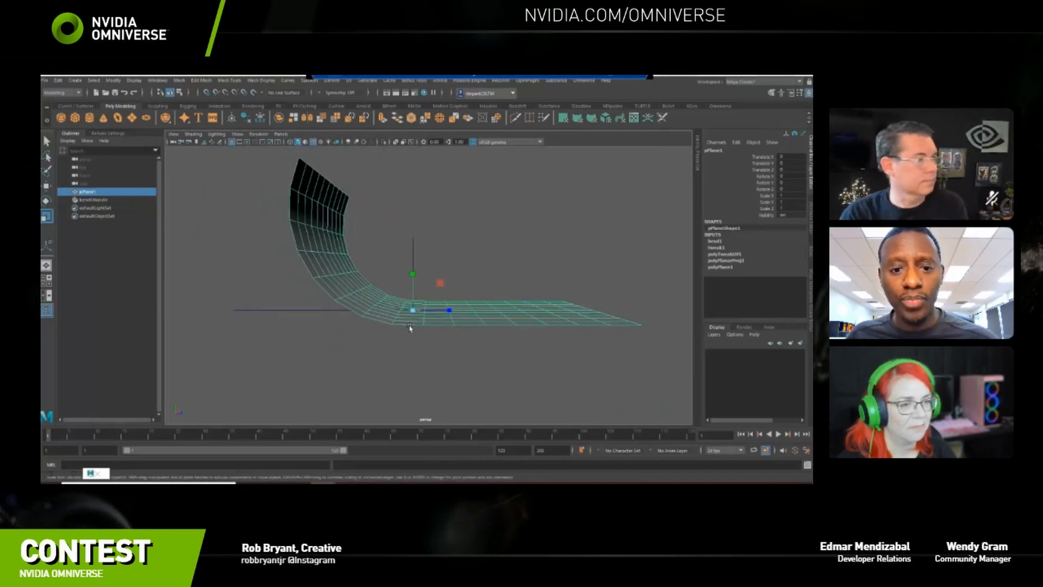
# Move the bend handle and the plane along Z to adjust how much of the backdrop forms wall and floor.
pyautogui.click(342, 311)
pyautogui.keyDown('alt'); pyautogui.moveTo(387, 263); pyautogui.dragTo(407, 301); pyautogui.keyUp('alt')
pyautogui.press('w')
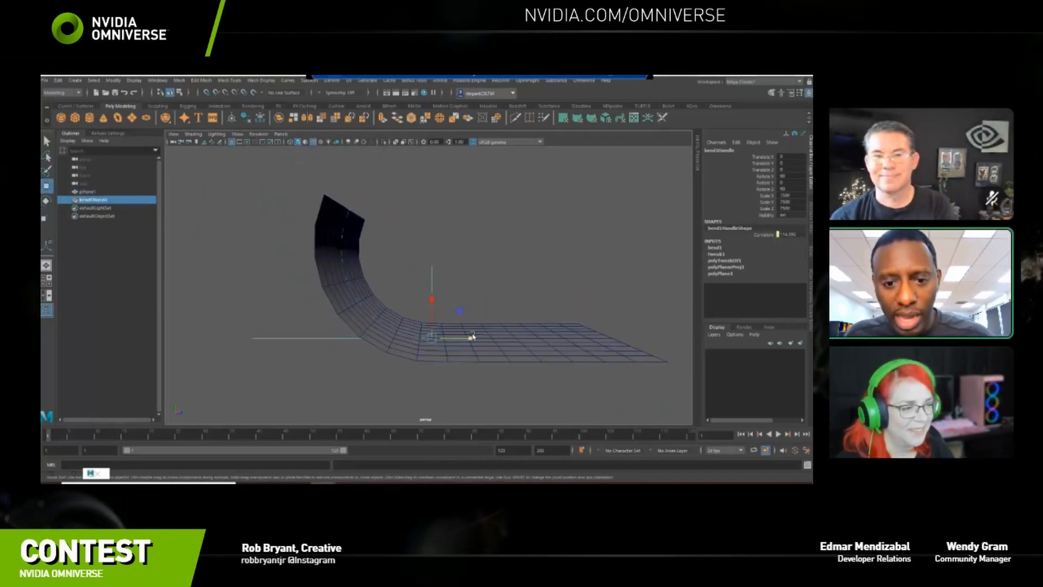
pyautogui.moveTo(472, 337)
pyautogui.mouseDown()
pyautogui.moveTo(350, 339)
pyautogui.moveTo(461, 329)
pyautogui.mouseUp()
pyautogui.click(487, 356)
pyautogui.moveTo(354, 340); pyautogui.dragTo(398, 355)
pyautogui.keyDown('alt'); pyautogui.moveTo(409, 288); pyautogui.dragTo(407, 280); pyautogui.keyUp('alt')
pyautogui.click(405, 270)
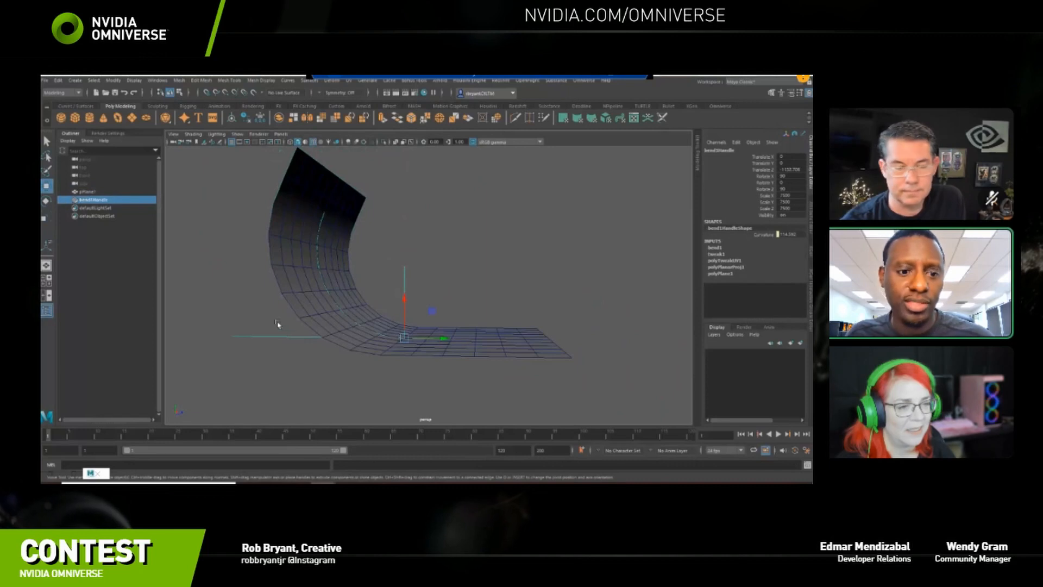
pyautogui.moveTo(444, 338); pyautogui.dragTo(415, 340)
pyautogui.keyDown('alt'); pyautogui.moveTo(508, 329); pyautogui.dragTo(455, 339); pyautogui.keyUp('alt')
# Smooth the backdrop by setting the plane's subdivisions to 20 in width and 30 in height.
pyautogui.click(457, 341)
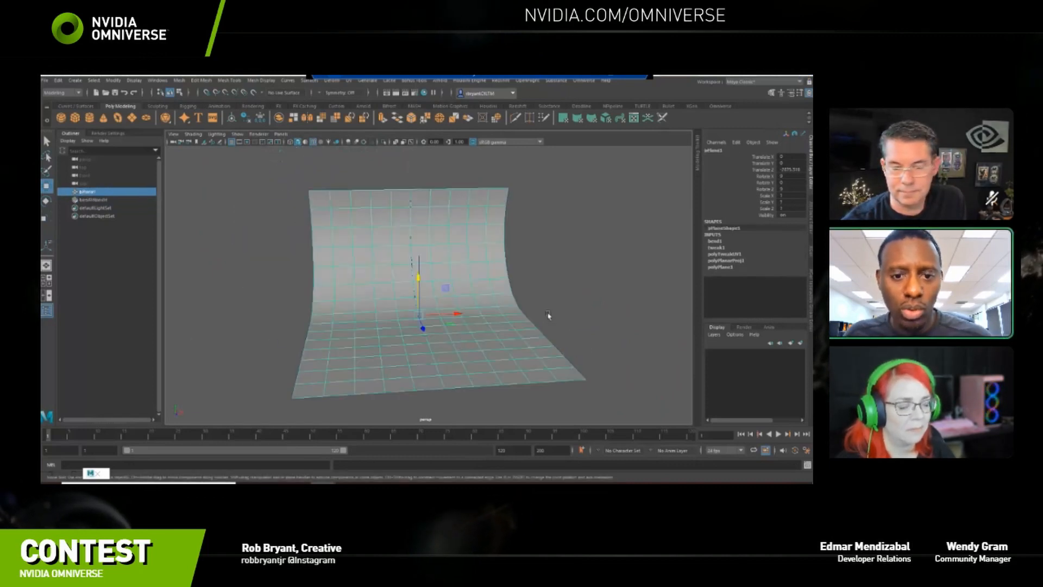
pyautogui.click(725, 267)
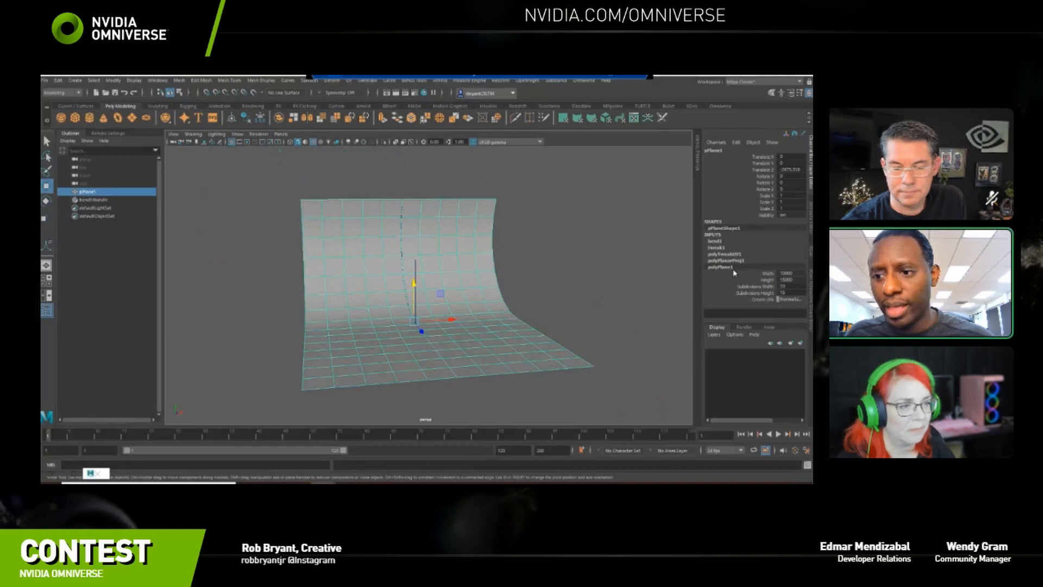
pyautogui.click(795, 287)
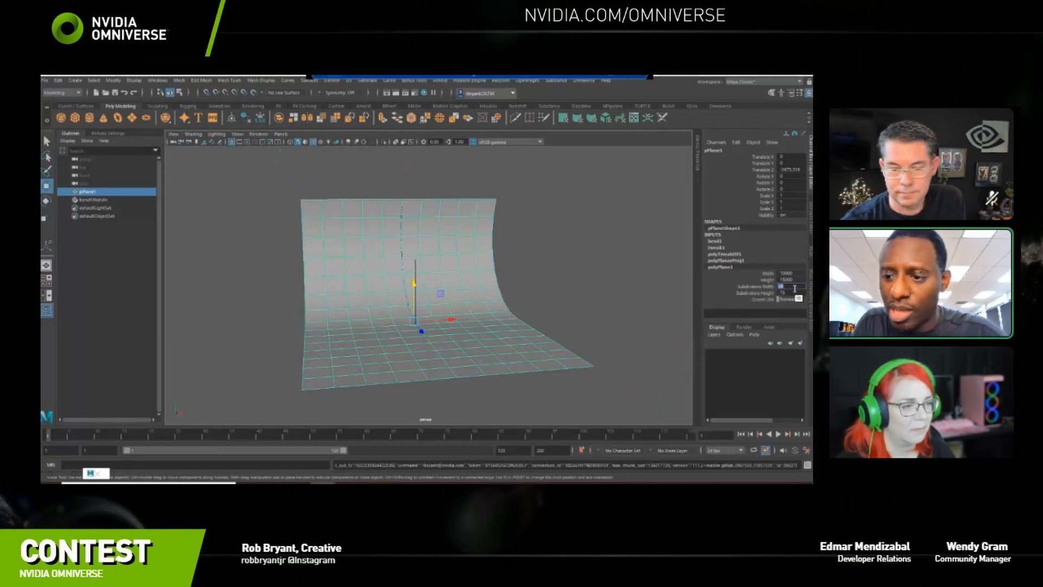
pyautogui.write('20')
pyautogui.press('Tab')
pyautogui.write('20')
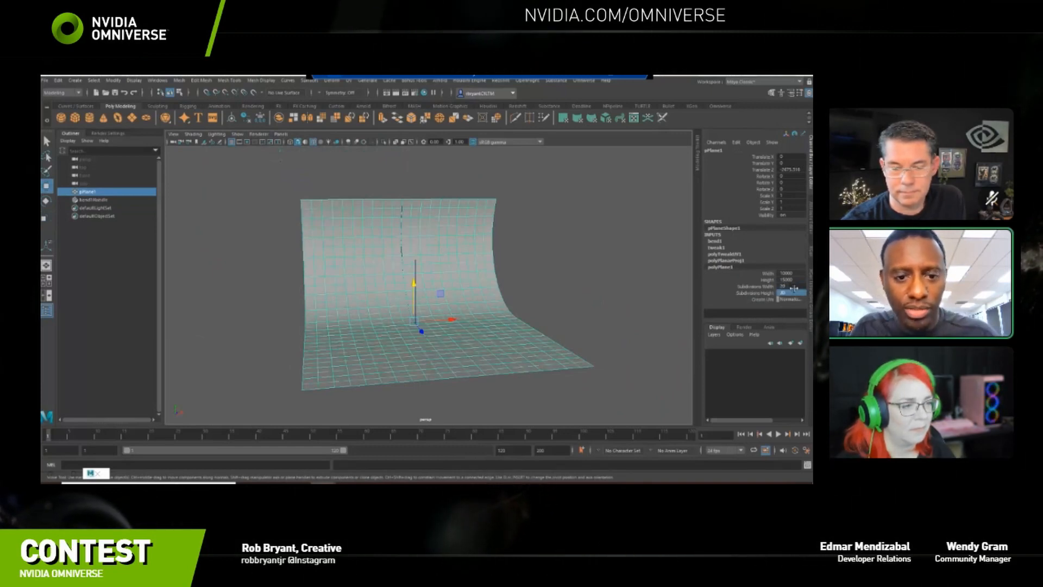
pyautogui.click(589, 250)
pyautogui.keyDown('alt'); pyautogui.moveTo(435, 298); pyautogui.dragTo(494, 288); pyautogui.keyUp('alt')
pyautogui.keyDown('alt'); pyautogui.moveTo(494, 289); pyautogui.dragTo(510, 326, button='right'); pyautogui.keyUp('alt')
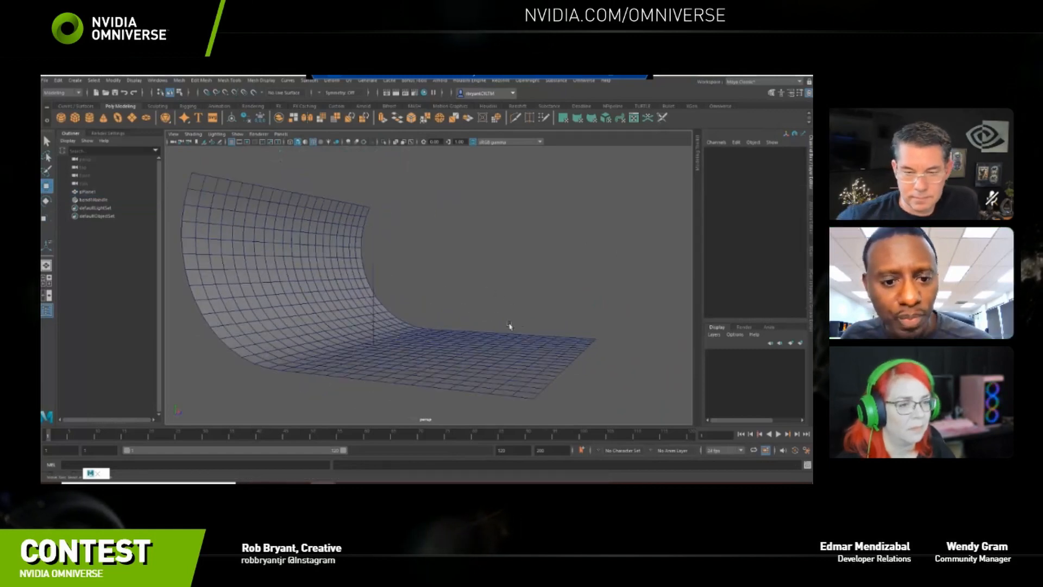
pyautogui.keyDown('alt'); pyautogui.moveTo(510, 326); pyautogui.dragTo(457, 334); pyautogui.keyUp('alt')
# Rename the backdrop plane as Cyc.
pyautogui.click(457, 334)
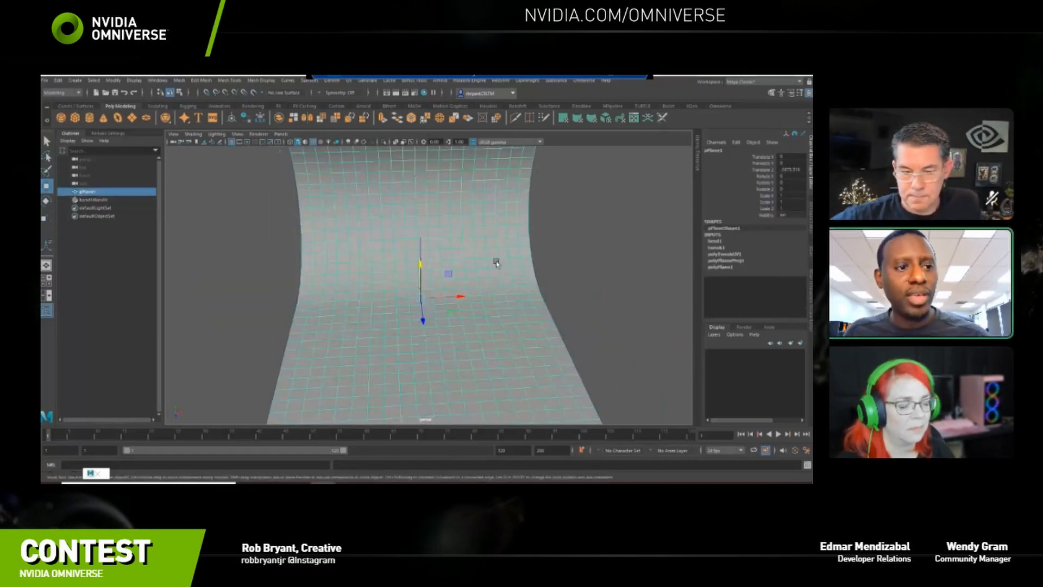
pyautogui.doubleClick(87, 192)
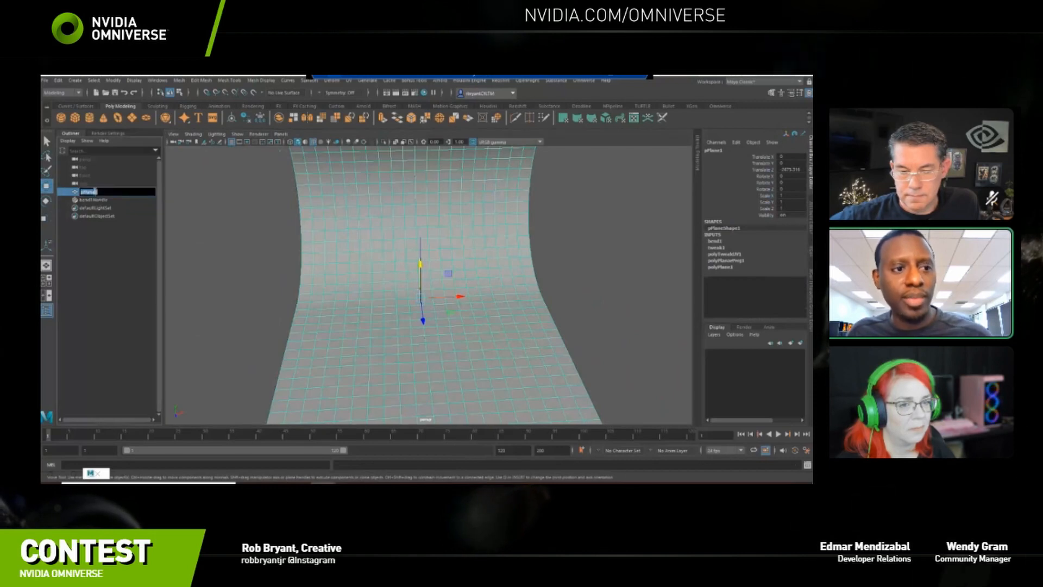
pyautogui.write('d')
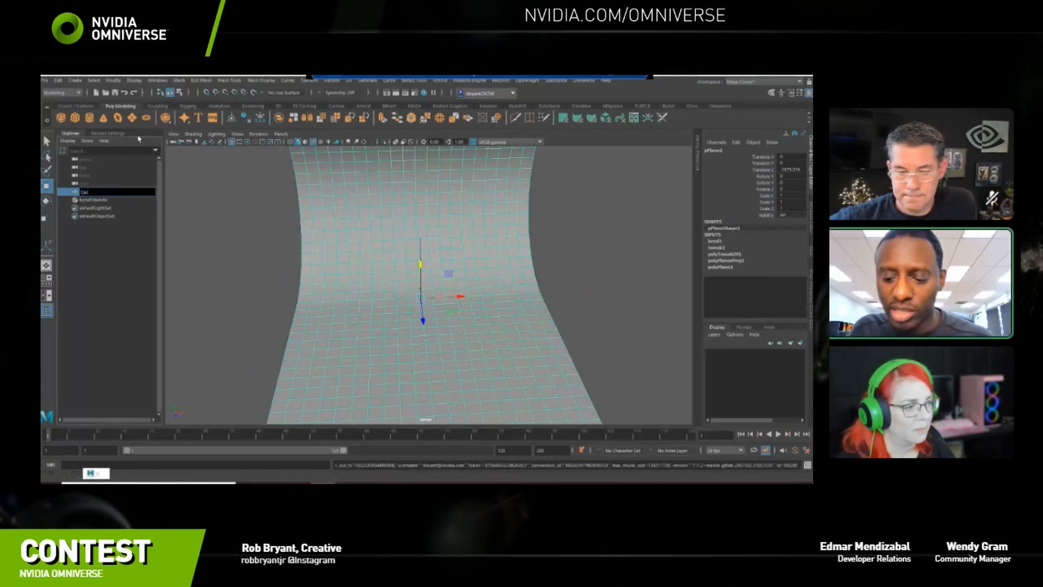
pyautogui.press('Return')
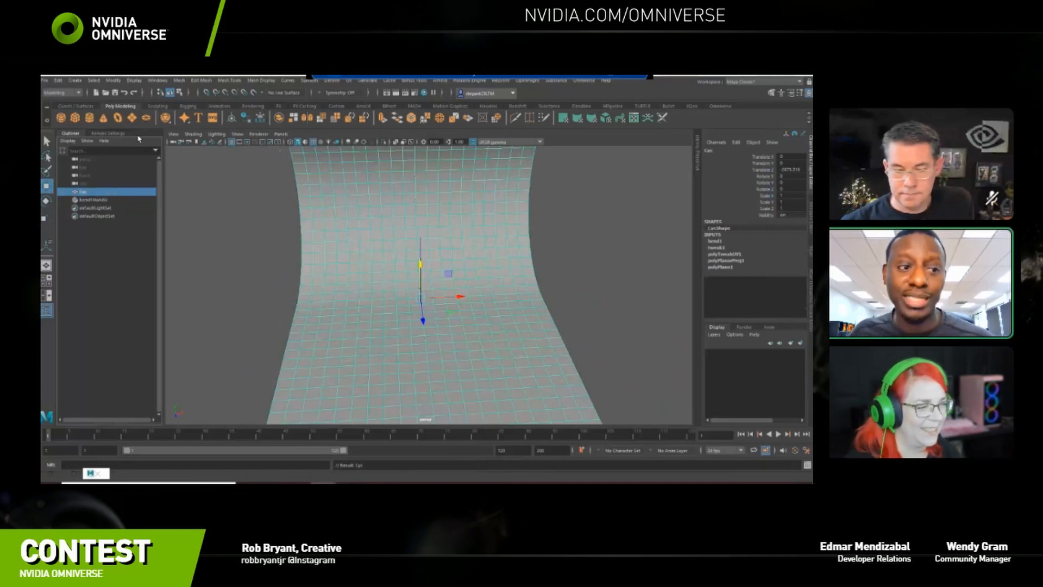
pyautogui.moveTo(511, 265)
pyautogui.keyDown('alt'); pyautogui.mouseDown()
pyautogui.moveTo(480, 285)
pyautogui.moveTo(481, 296)
pyautogui.moveTo(503, 298)
pyautogui.moveTo(493, 265)
pyautogui.mouseUp(); pyautogui.keyUp('alt')
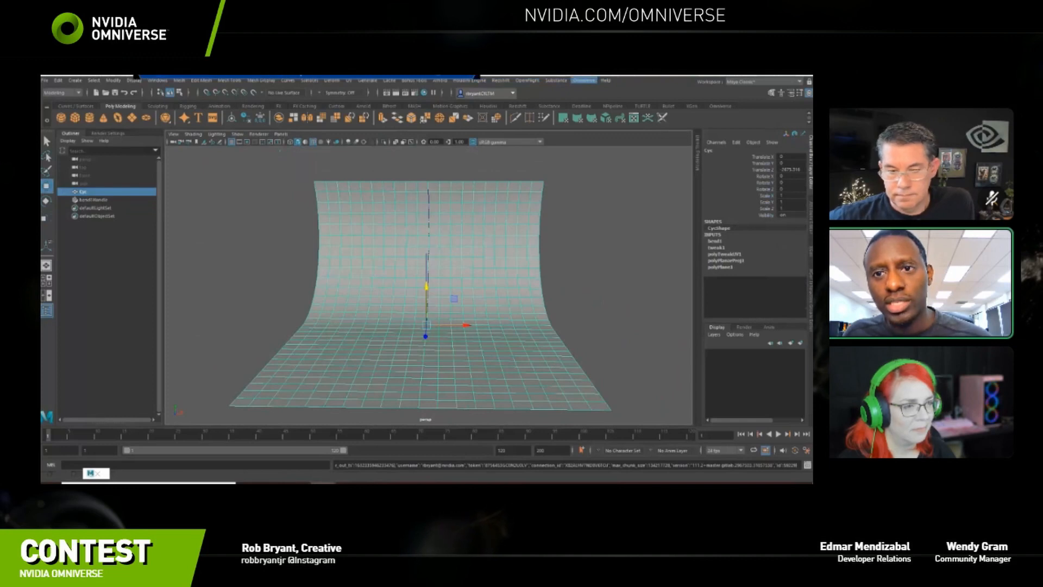
pyautogui.click(584, 81)
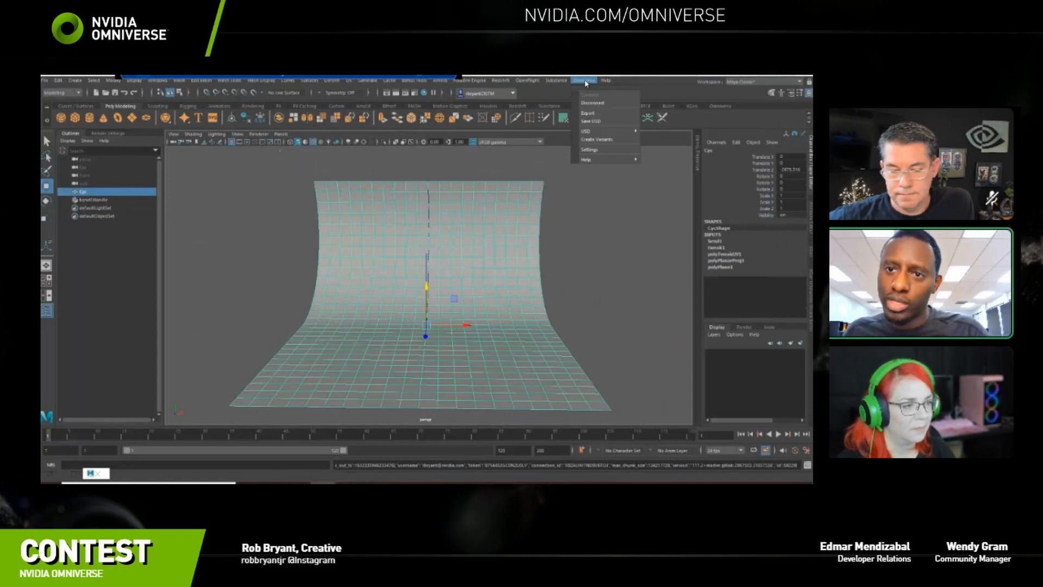
pyautogui.moveTo(496, 240)
pyautogui.keyDown('alt'); pyautogui.mouseDown()
pyautogui.moveTo(510, 248)
pyautogui.moveTo(496, 240)
pyautogui.moveTo(494, 249)
pyautogui.mouseUp(); pyautogui.keyUp('alt')
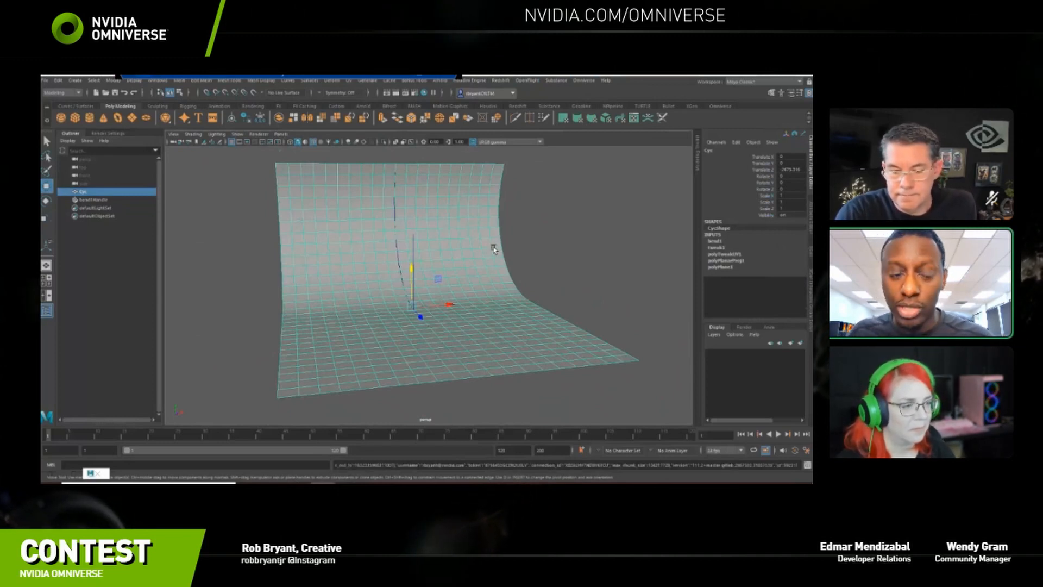
pyautogui.click(584, 80)
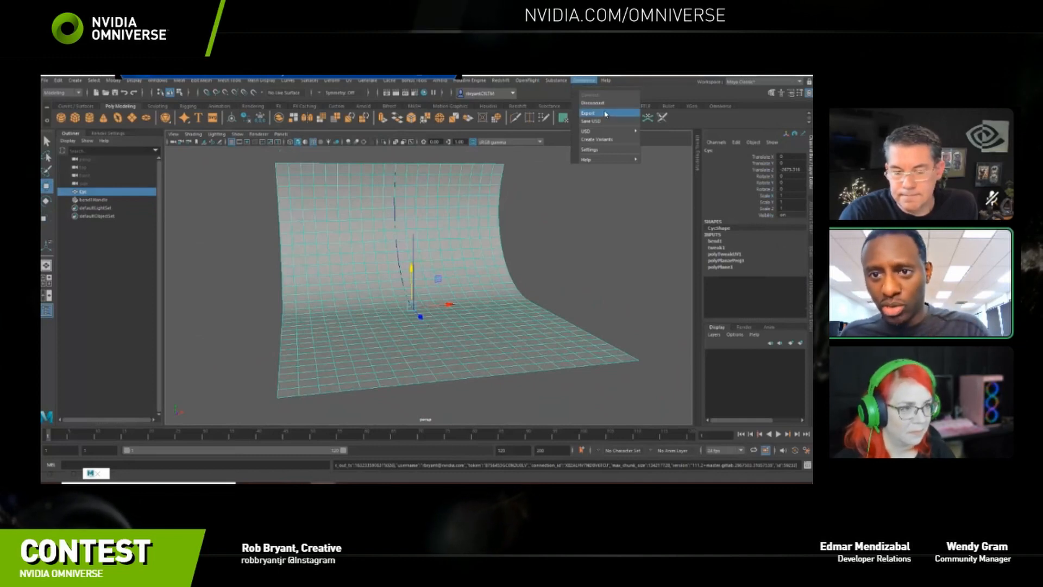
pyautogui.click(435, 174)
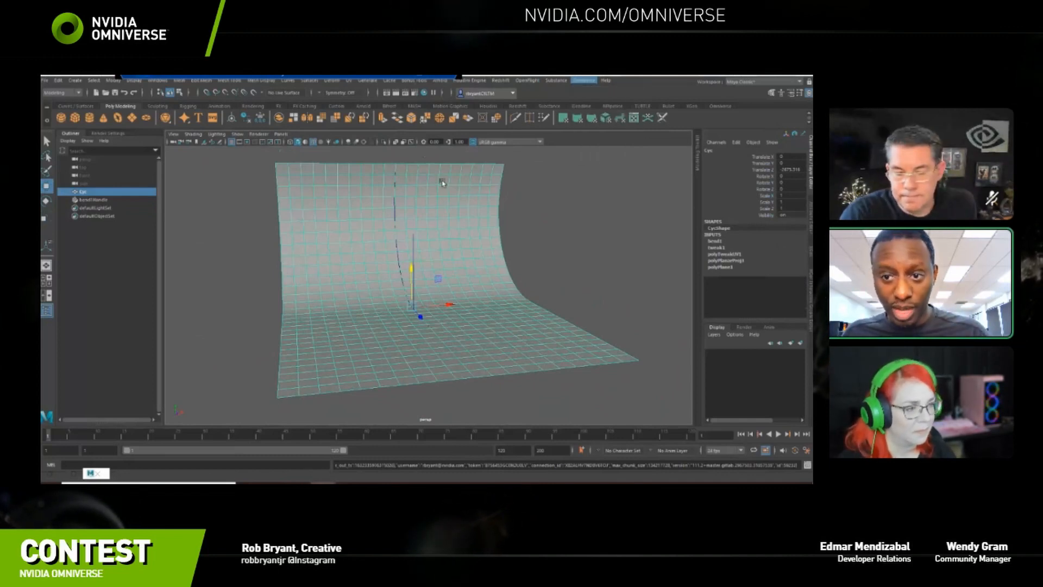
pyautogui.keyDown('alt'); pyautogui.moveTo(438, 179); pyautogui.dragTo(488, 206); pyautogui.keyUp('alt')
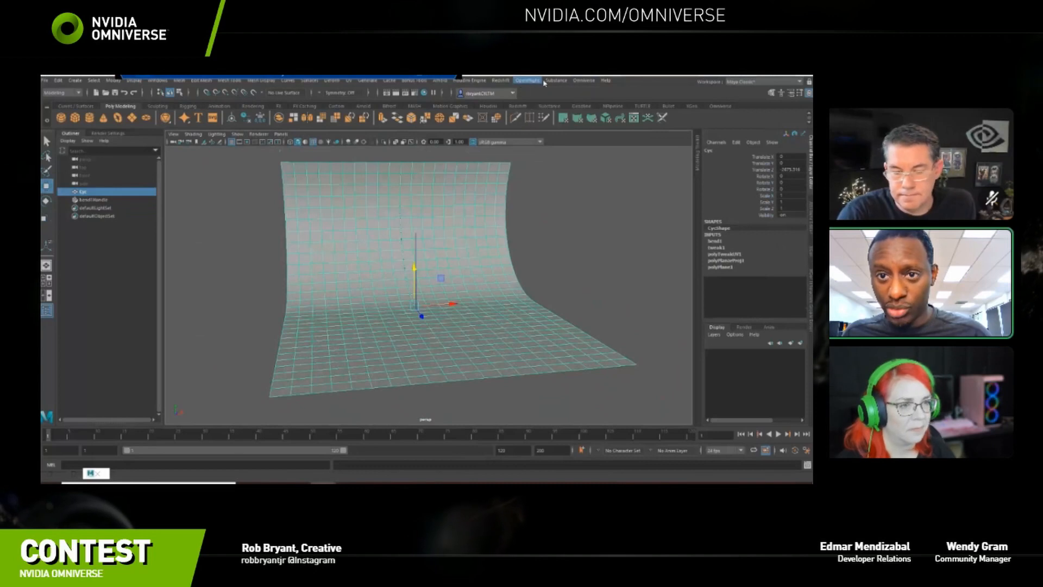
# Start an Omniverse export of the Cyc backdrop and clear the default prim name.
pyautogui.click(527, 79)
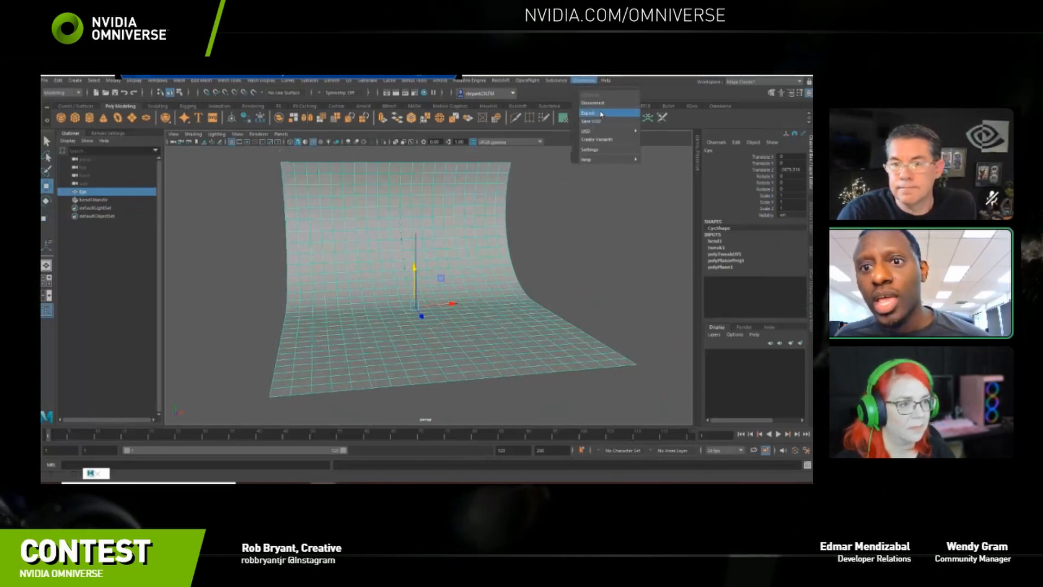
pyautogui.click(589, 114)
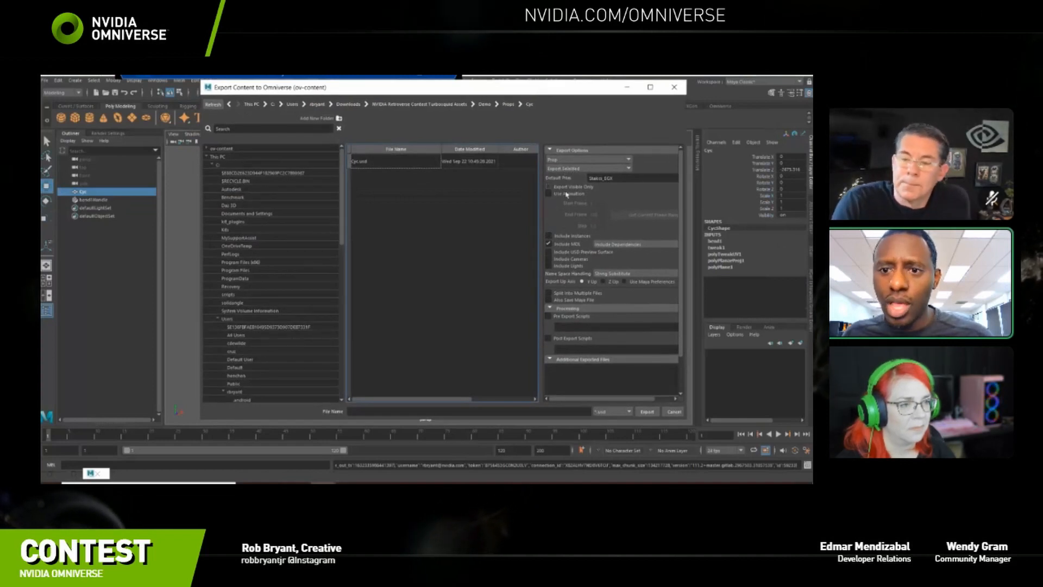
pyautogui.doubleClick(616, 179)
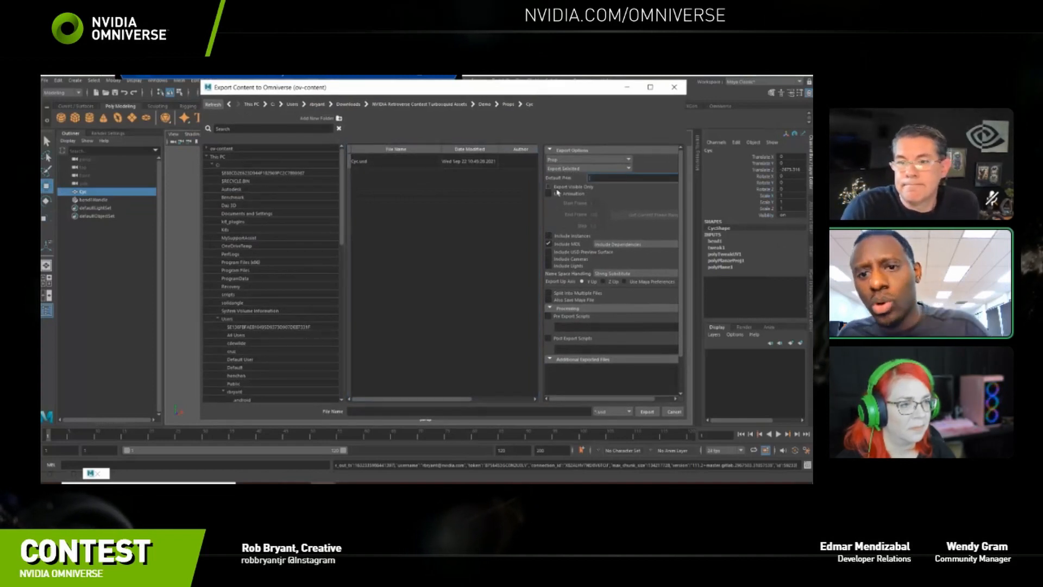
pyautogui.press('BackSpace')
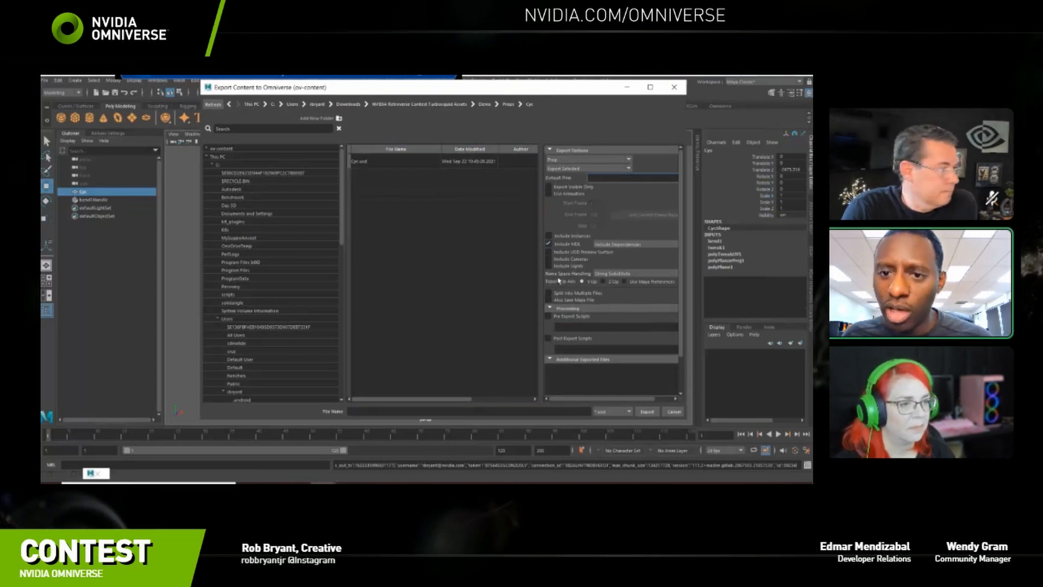
# Set the export scope to Export Selected so only the selected Cyc mesh is included.
pyautogui.click(581, 169)
pyautogui.click(580, 170)
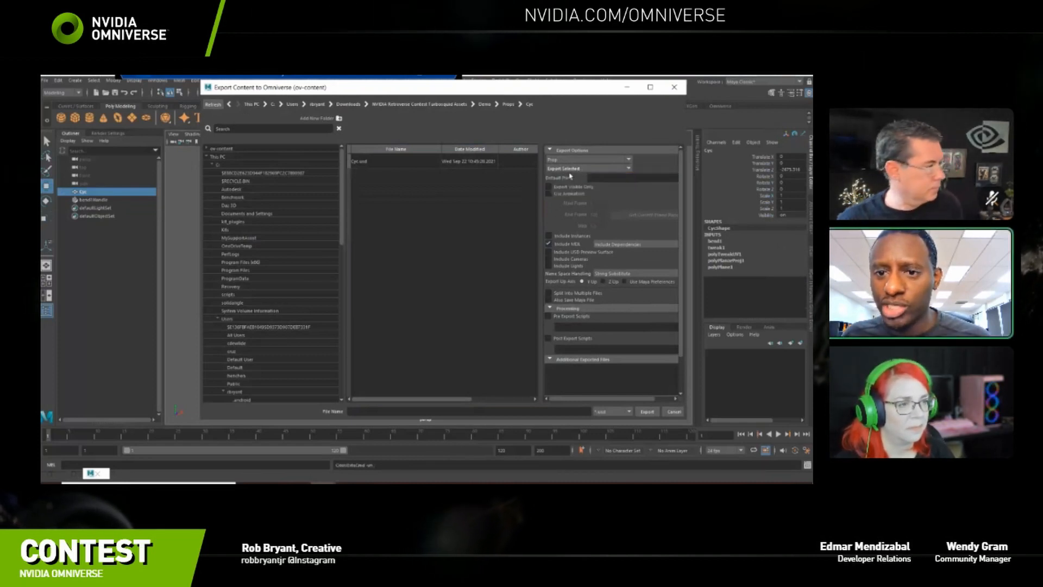
pyautogui.click(581, 169)
pyautogui.click(581, 170)
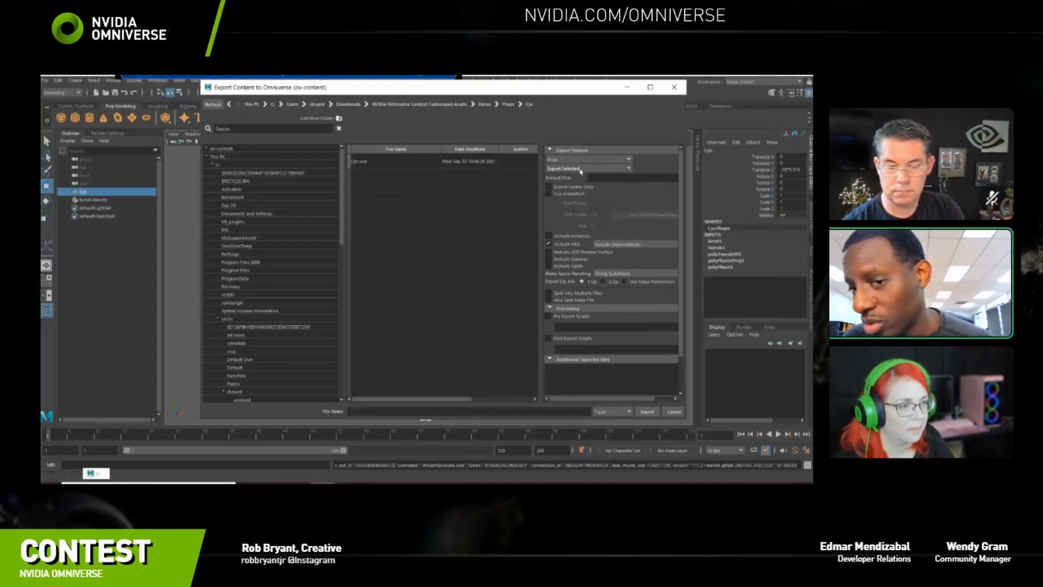
pyautogui.click(581, 170)
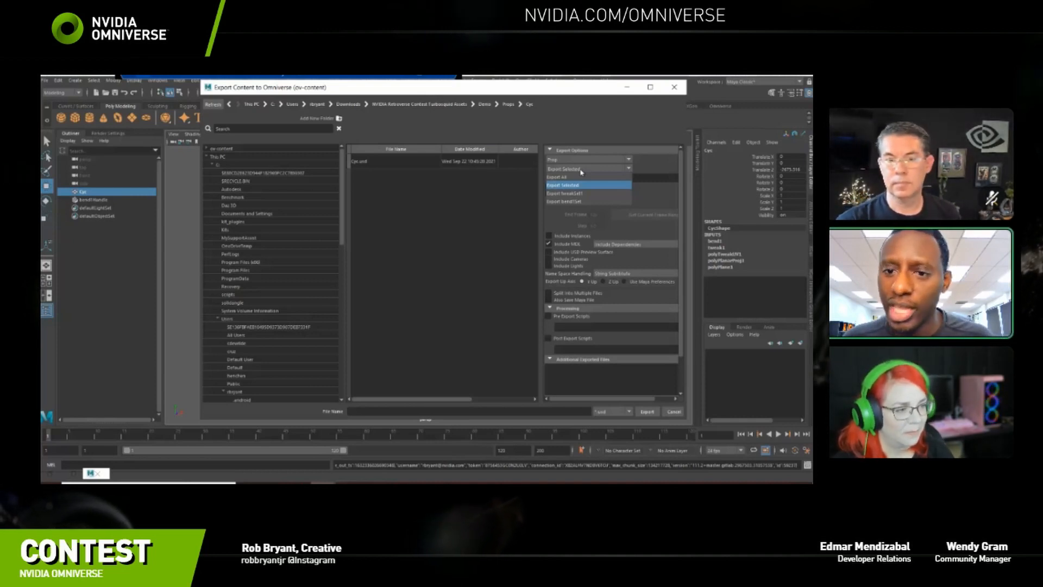
pyautogui.click(574, 186)
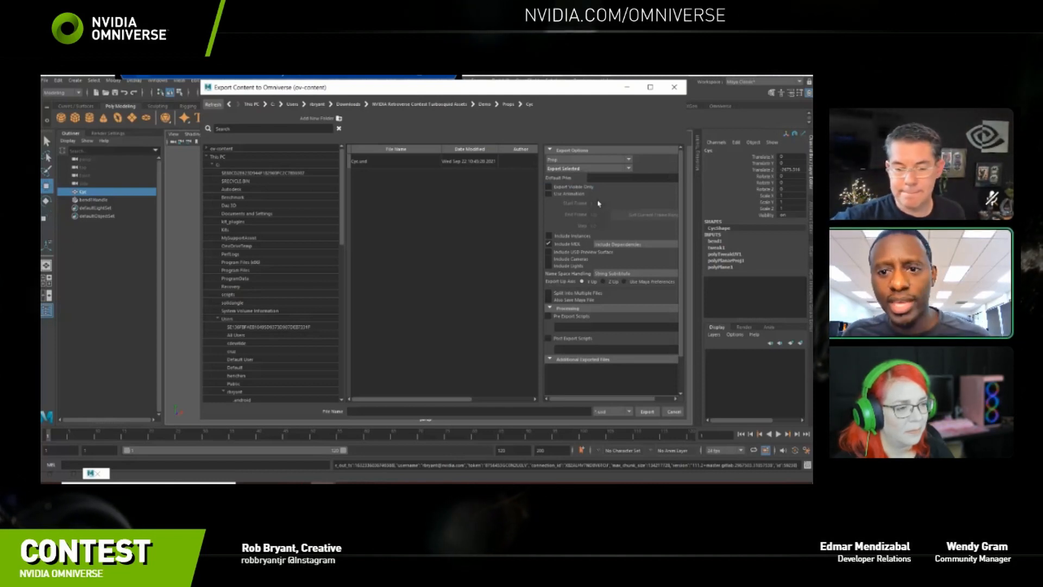
# Choose the Demo folder in NVIDIA Retroverse Contest Turbosquid Assets as export location and widen the export dialog.
pyautogui.scroll(-10, 318, 259)
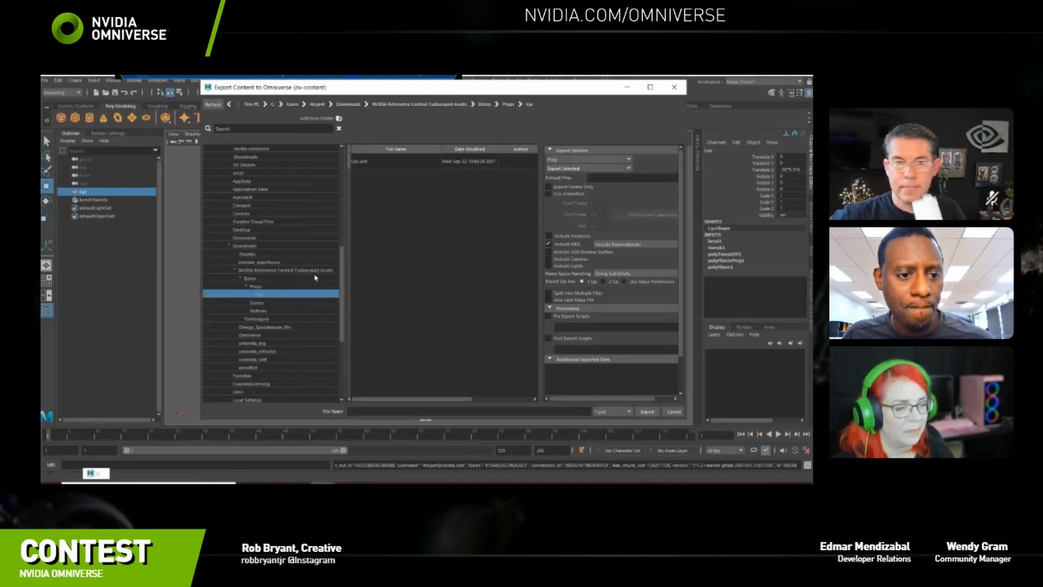
pyautogui.click(286, 270)
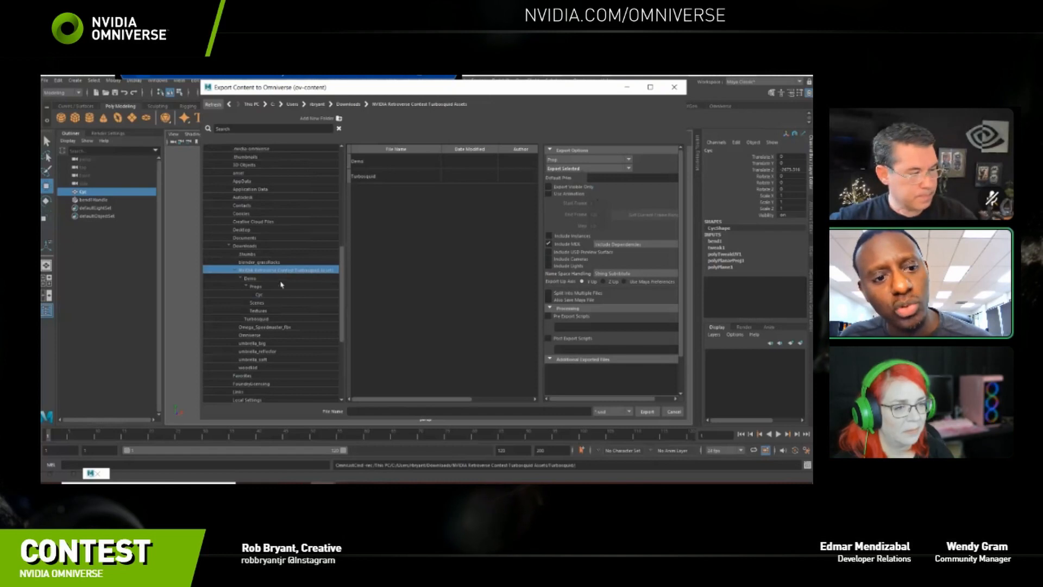
pyautogui.click(247, 278)
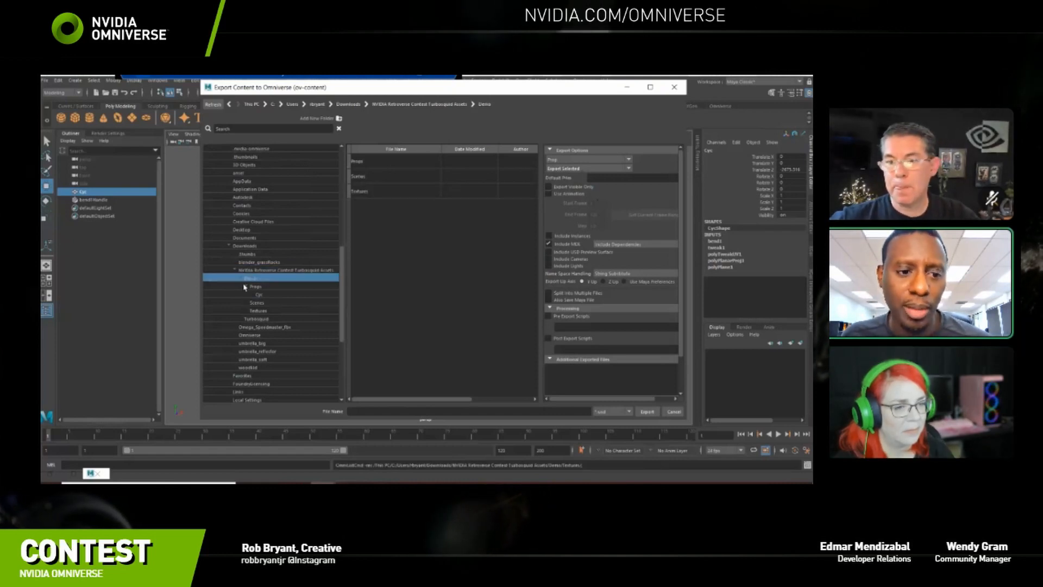
pyautogui.click(241, 279)
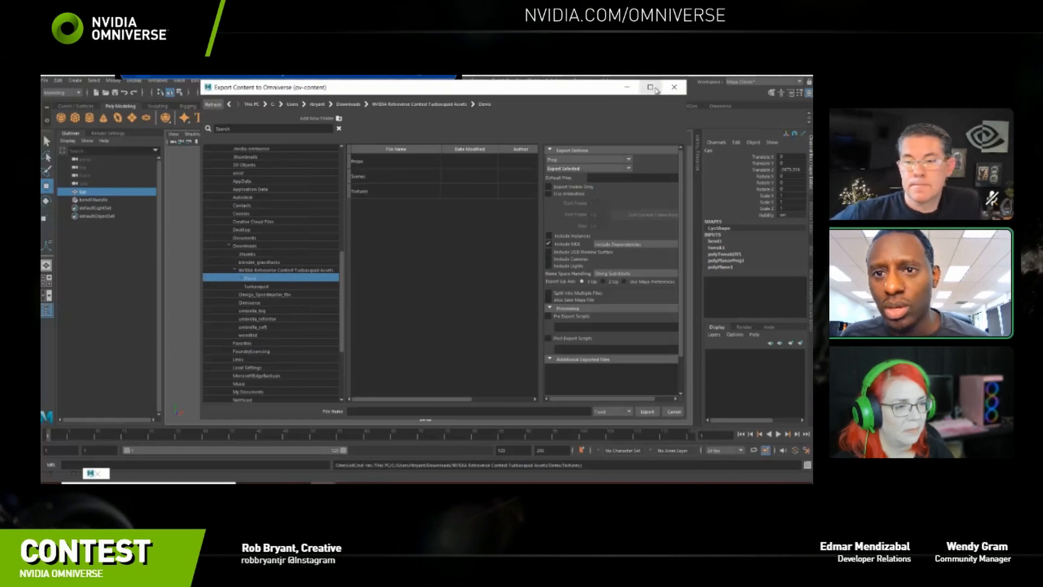
pyautogui.moveTo(598, 87); pyautogui.dragTo(583, 93)
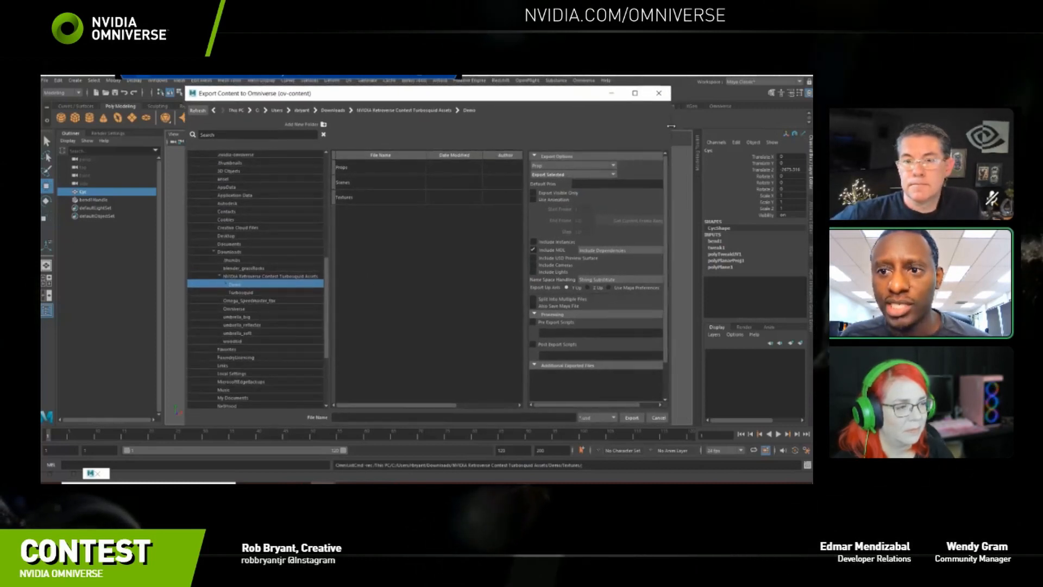
pyautogui.moveTo(670, 129); pyautogui.dragTo(714, 123)
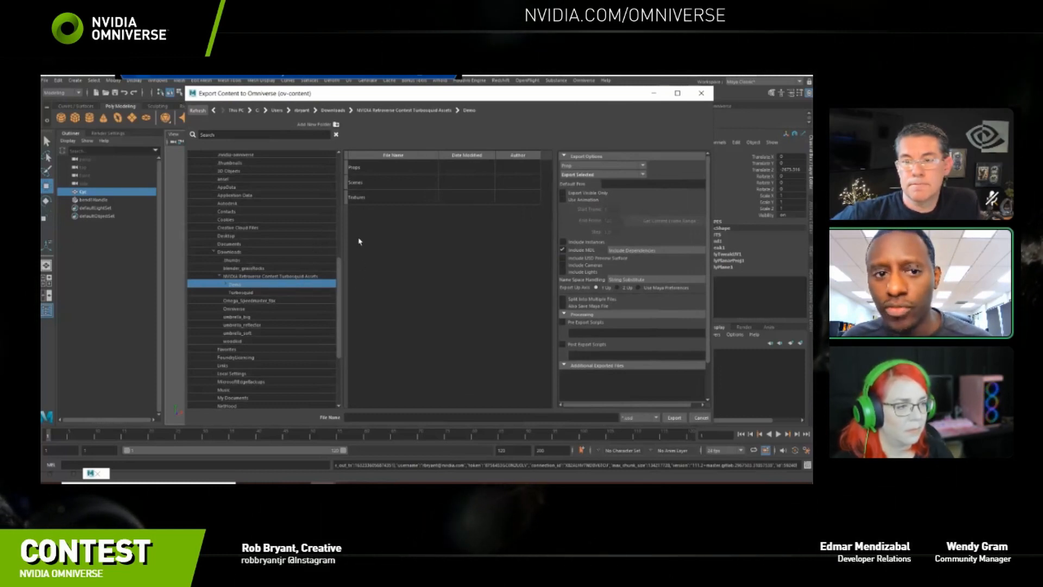
# Go through the Demo folder's Props subfolder and open its Cyc folder as the export destination.
pyautogui.doubleClick(361, 169)
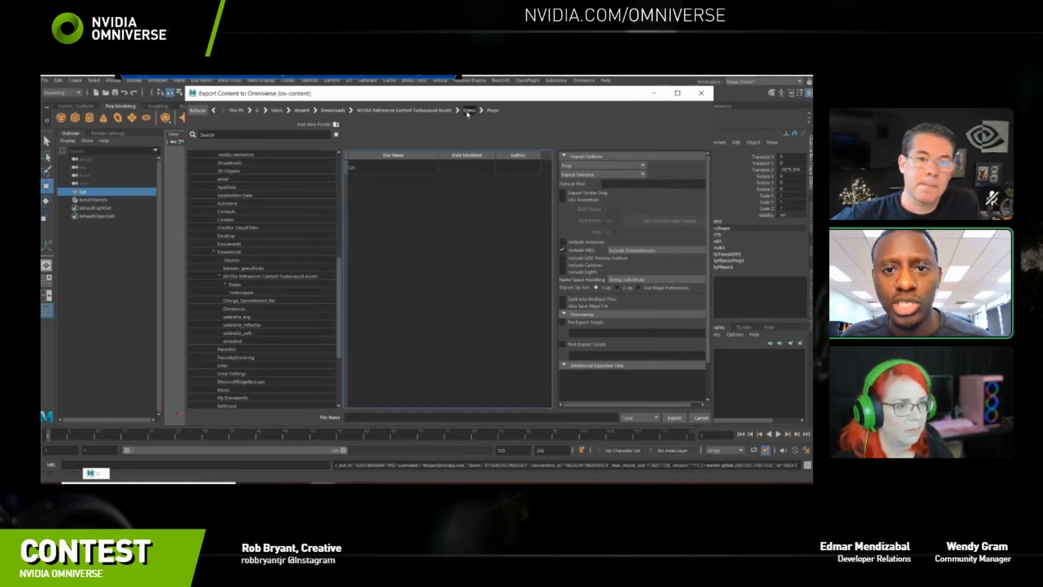
pyautogui.click(469, 111)
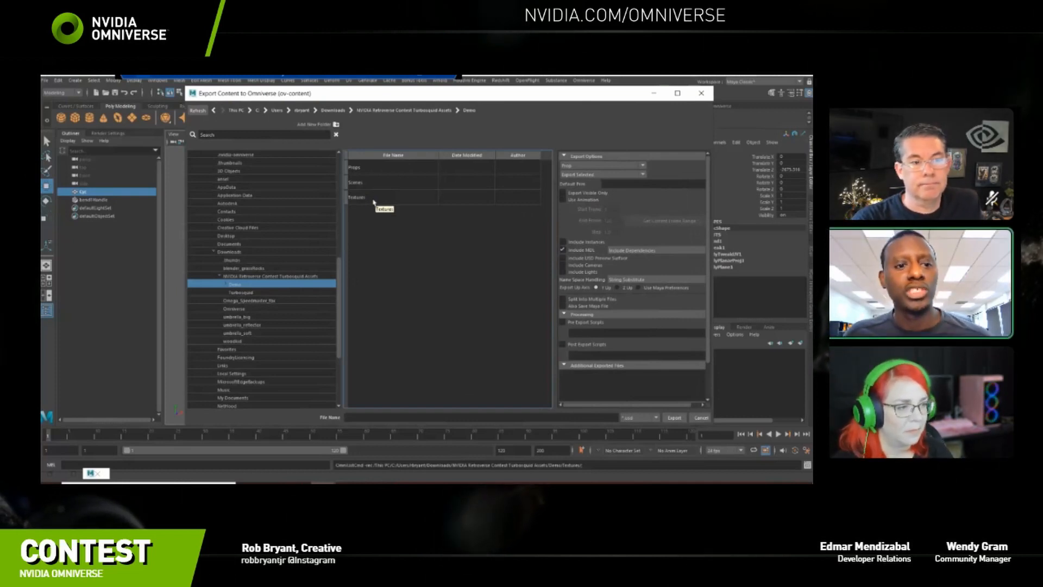
pyautogui.doubleClick(365, 170)
pyautogui.doubleClick(365, 170)
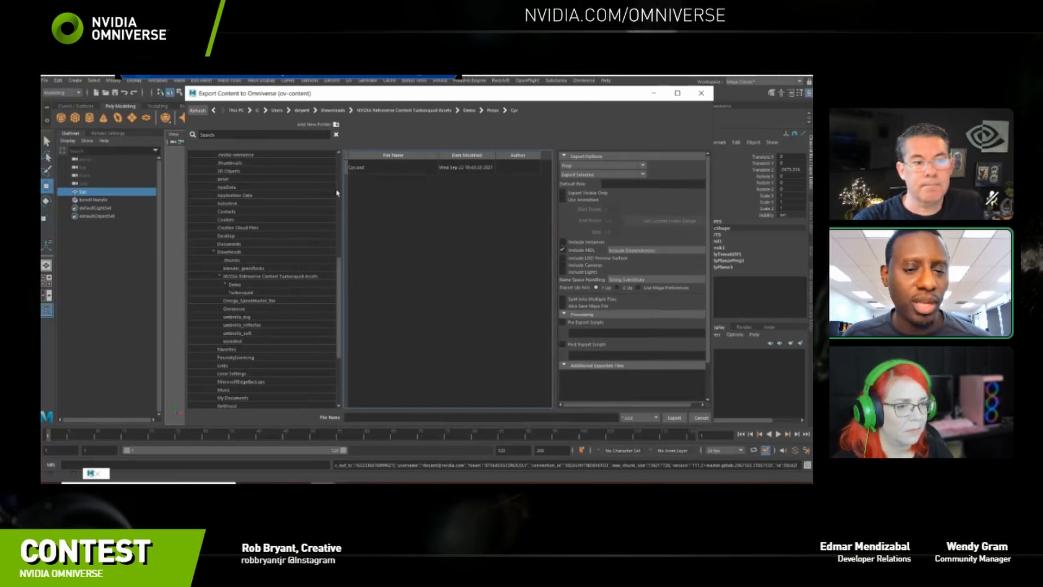
pyautogui.click(492, 117)
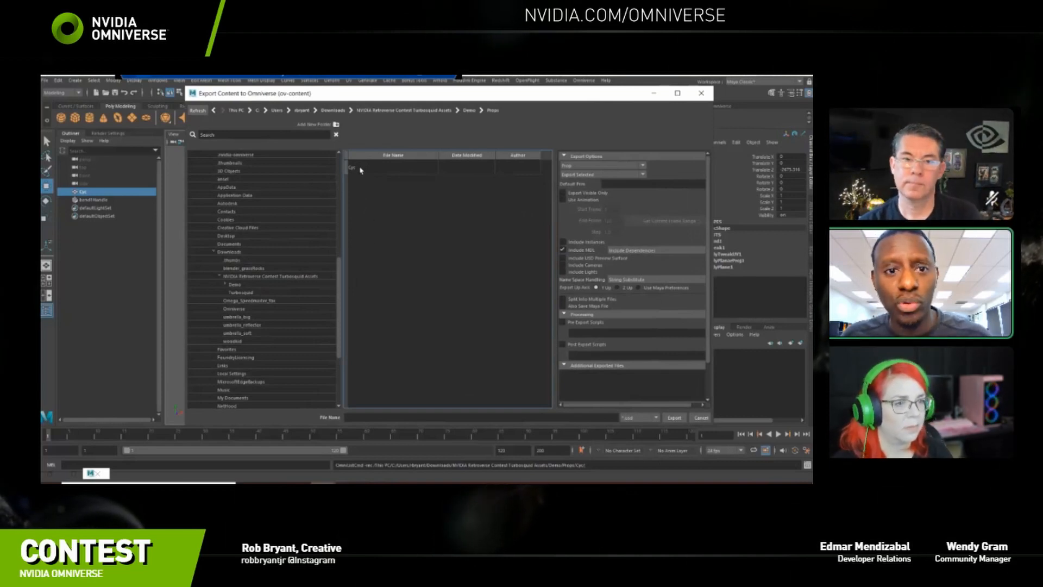
pyautogui.doubleClick(360, 170)
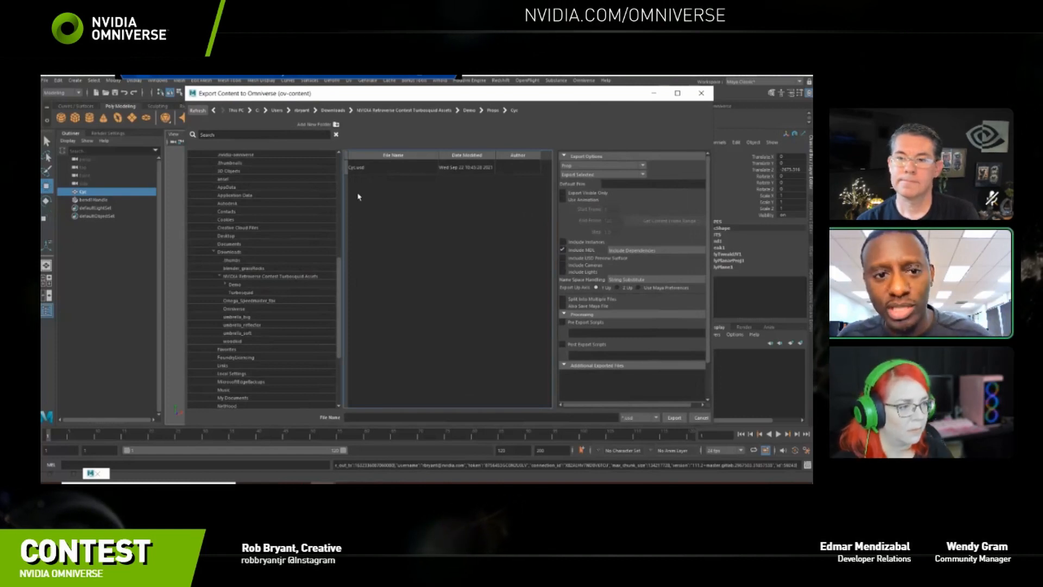
# Export the backdrop over the existing Cyc.usd file with MDL included and Y up.
pyautogui.click(358, 170)
pyautogui.moveTo(380, 97)
pyautogui.mouseDown()
pyautogui.moveTo(413, 117)
pyautogui.moveTo(359, 296)
pyautogui.moveTo(377, 303)
pyautogui.moveTo(389, 97)
pyautogui.mouseUp()
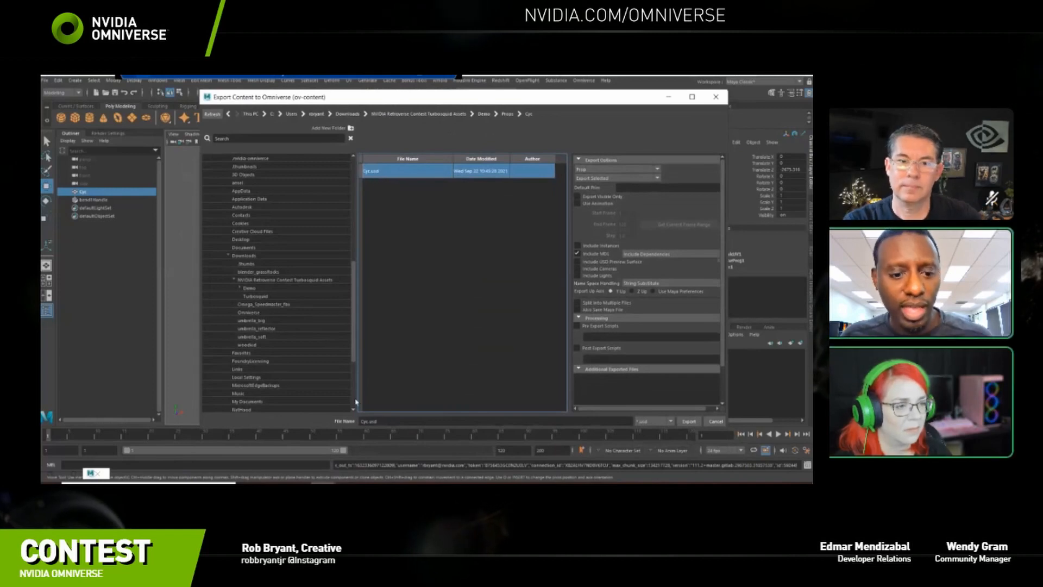
pyautogui.doubleClick(380, 421)
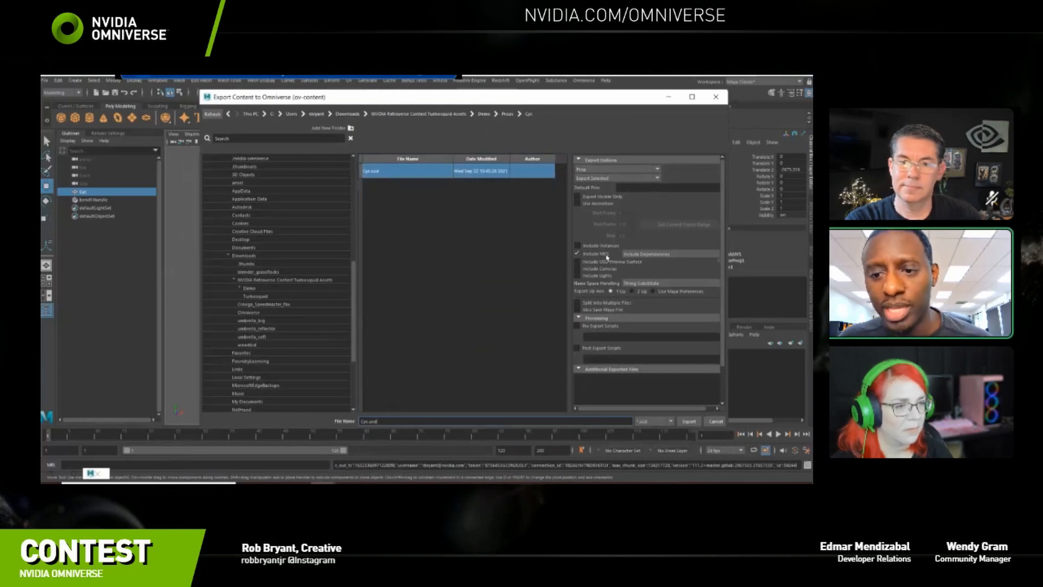
pyautogui.click(689, 422)
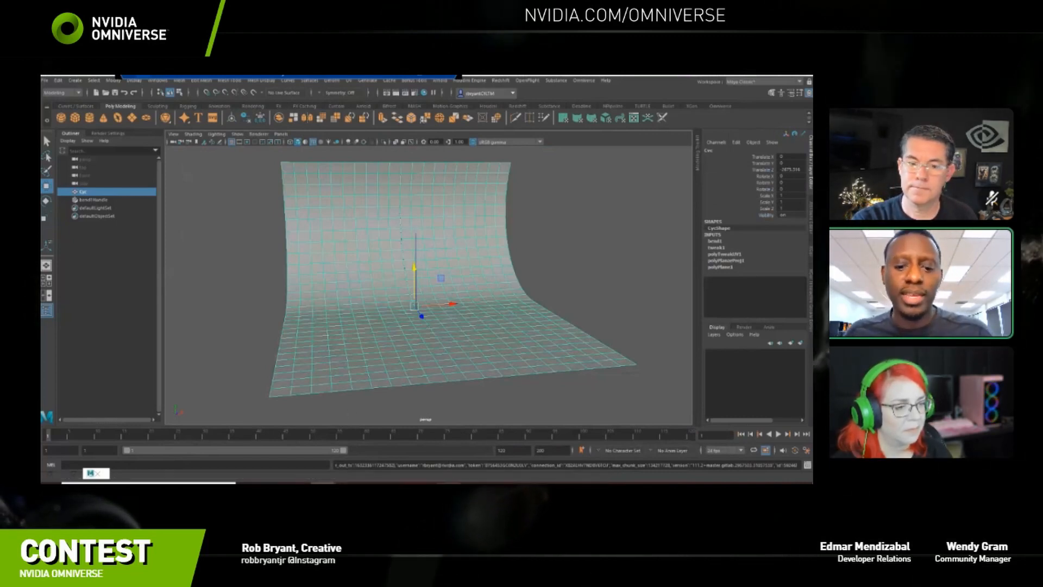
# Switch to Omniverse Create, widen the viewport and content area, and collapse the Turbosquid folder.
pyautogui.click(476, 404)
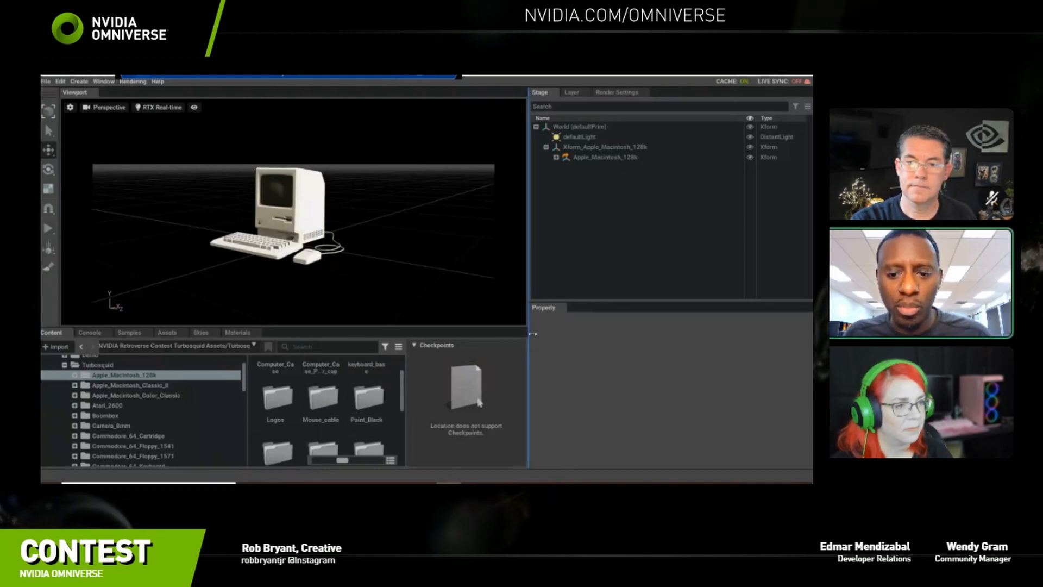
pyautogui.moveTo(527, 336); pyautogui.dragTo(600, 336)
pyautogui.click(71, 366)
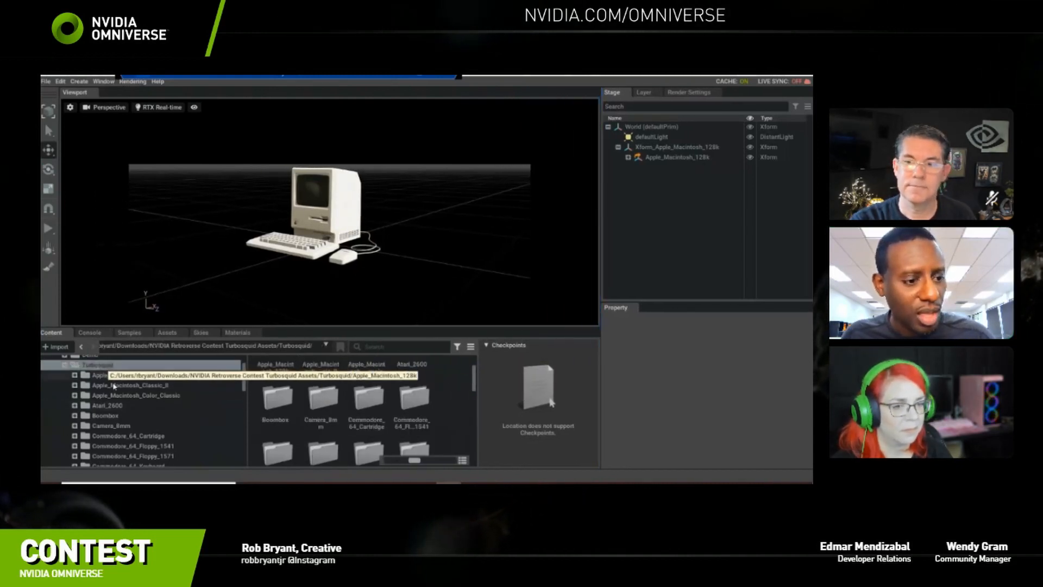
pyautogui.click(65, 365)
pyautogui.scroll(1, 139, 379)
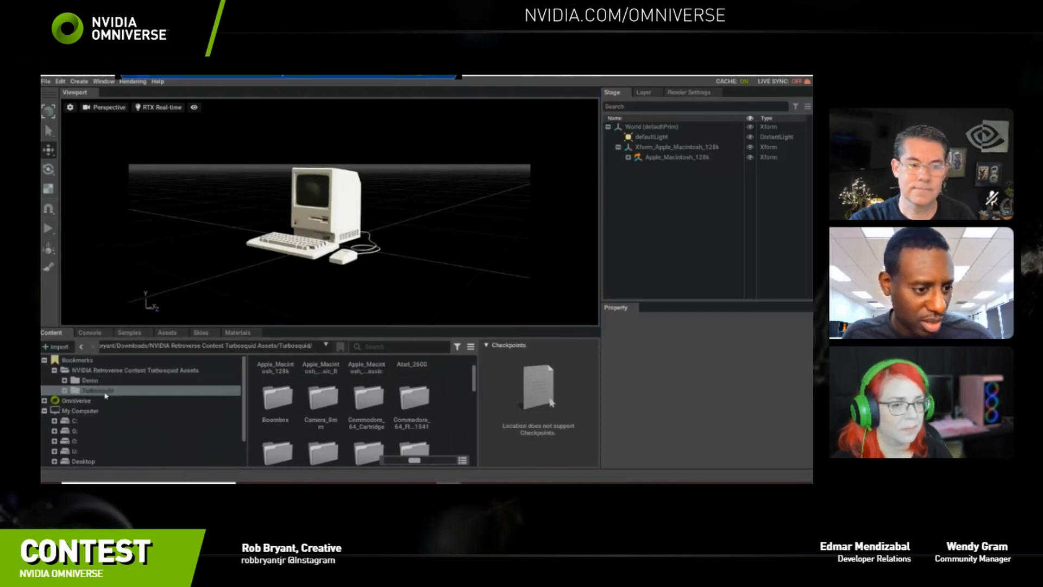
# Browse the bookmarked contest assets to the Demo/Props/Cyc folder.
pyautogui.click(136, 371)
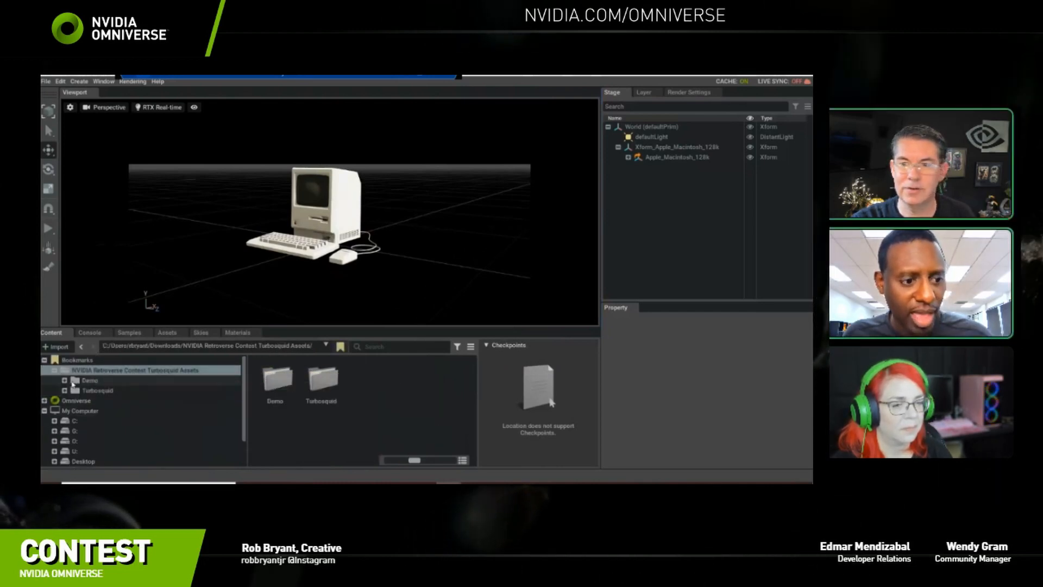
pyautogui.click(65, 380)
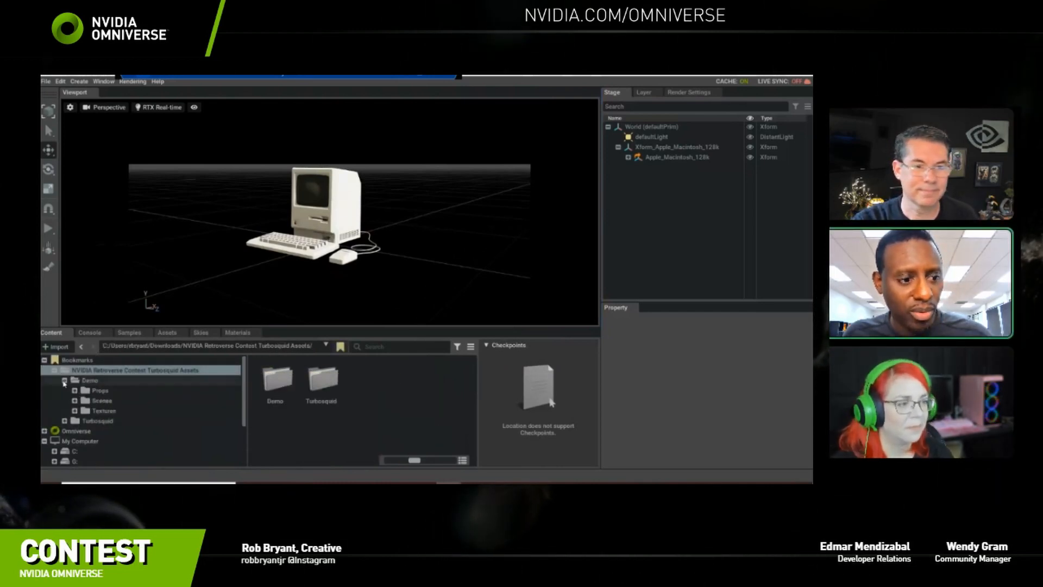
pyautogui.click(100, 391)
pyautogui.click(95, 410)
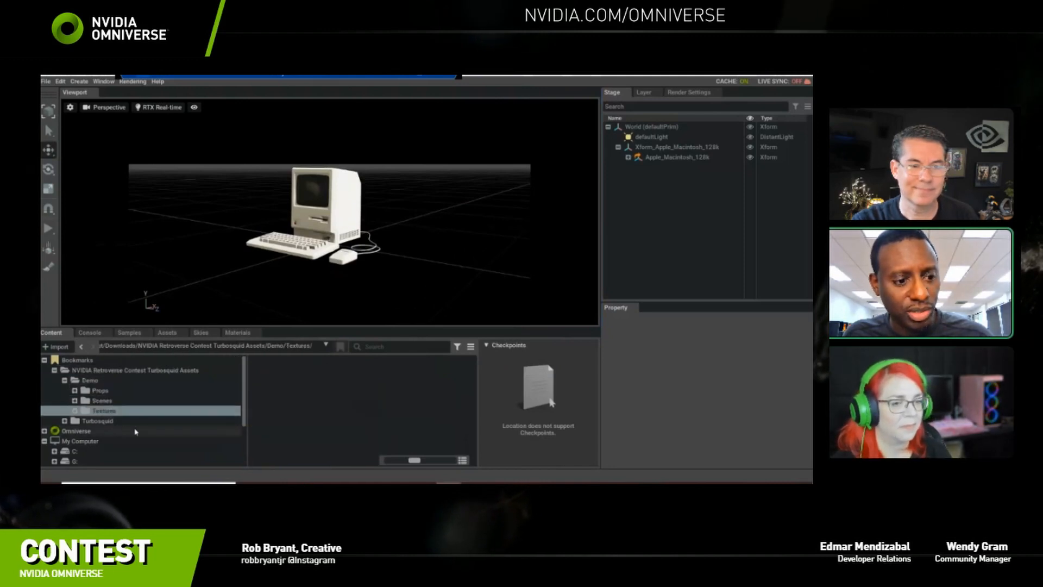
pyautogui.click(113, 401)
pyautogui.click(100, 390)
pyautogui.click(74, 391)
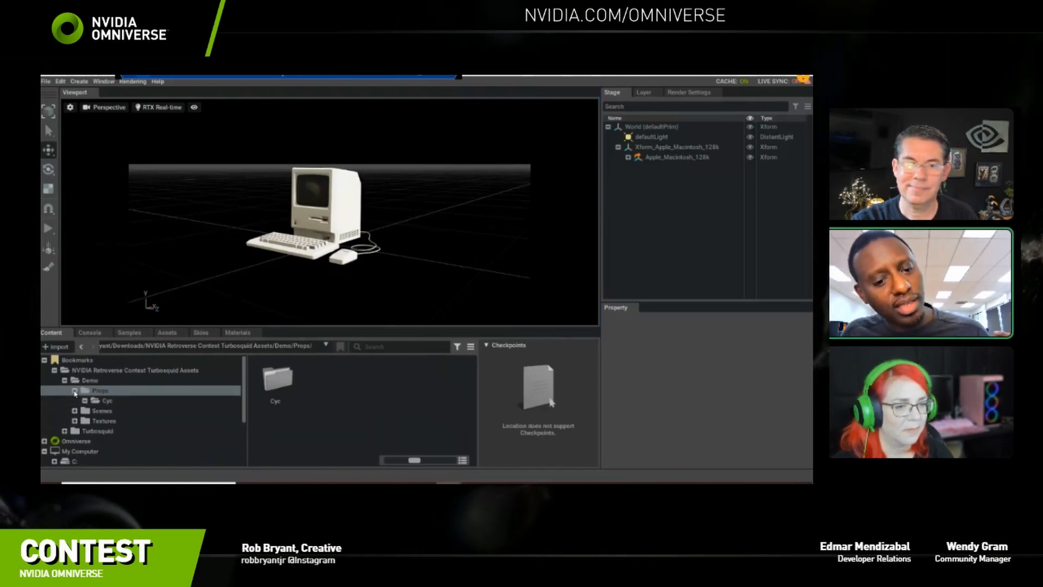
pyautogui.click(104, 400)
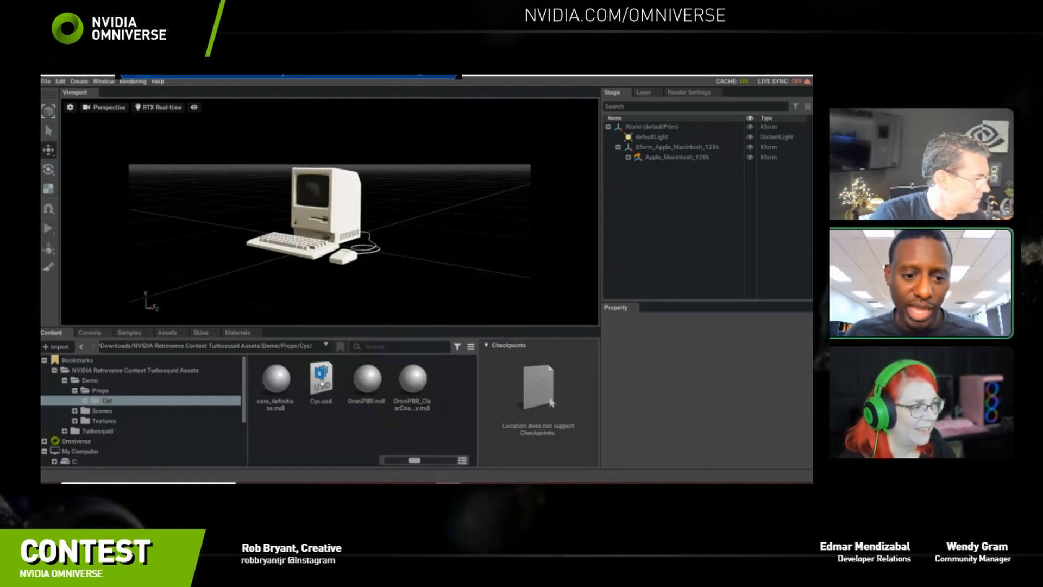
# Add Cyc.usd to the stage under World and view it together with the Macintosh.
pyautogui.click(326, 387)
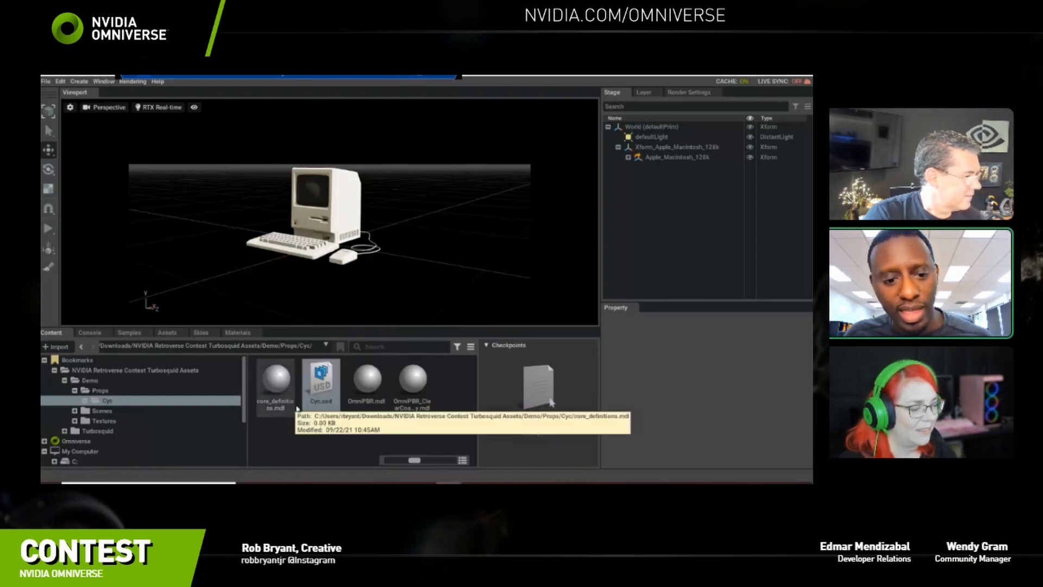
pyautogui.moveTo(320, 383); pyautogui.dragTo(670, 256)
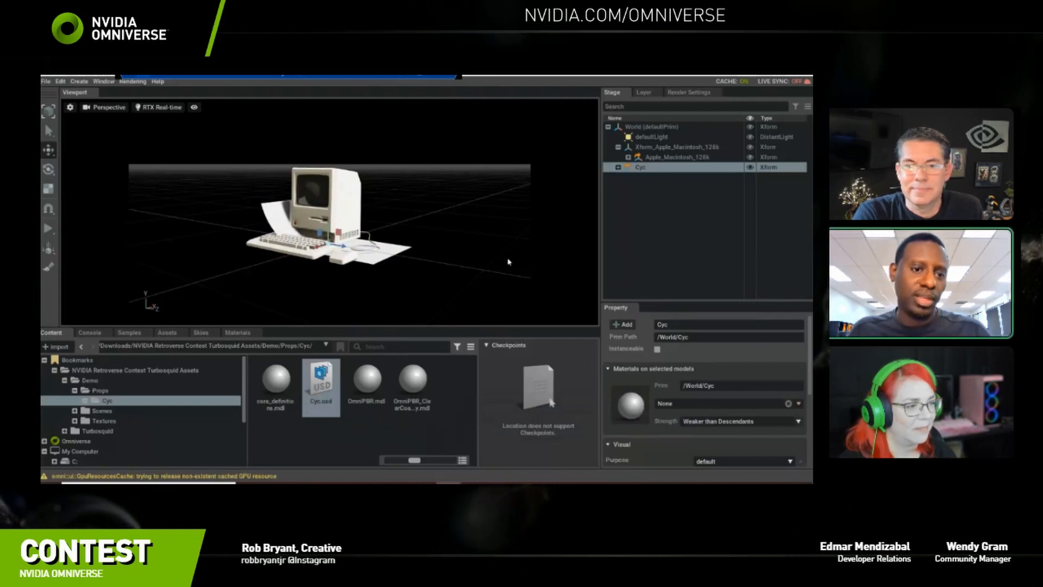
pyautogui.keyDown('alt'); pyautogui.moveTo(505, 257); pyautogui.dragTo(357, 274); pyautogui.keyUp('alt')
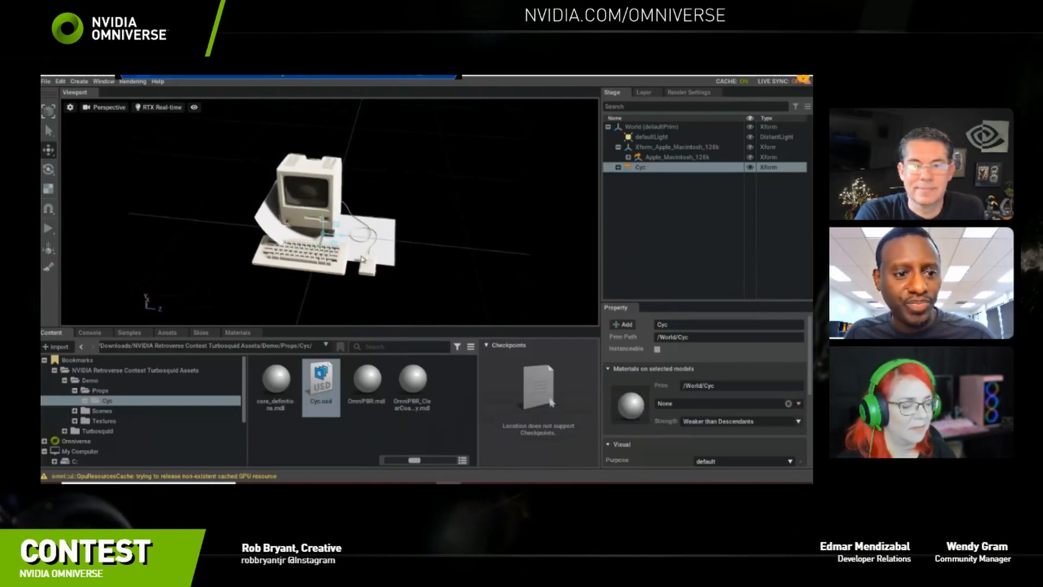
# Set the Y rotation of Xform_Apple_Macintosh_128k to 90.
pyautogui.click(664, 150)
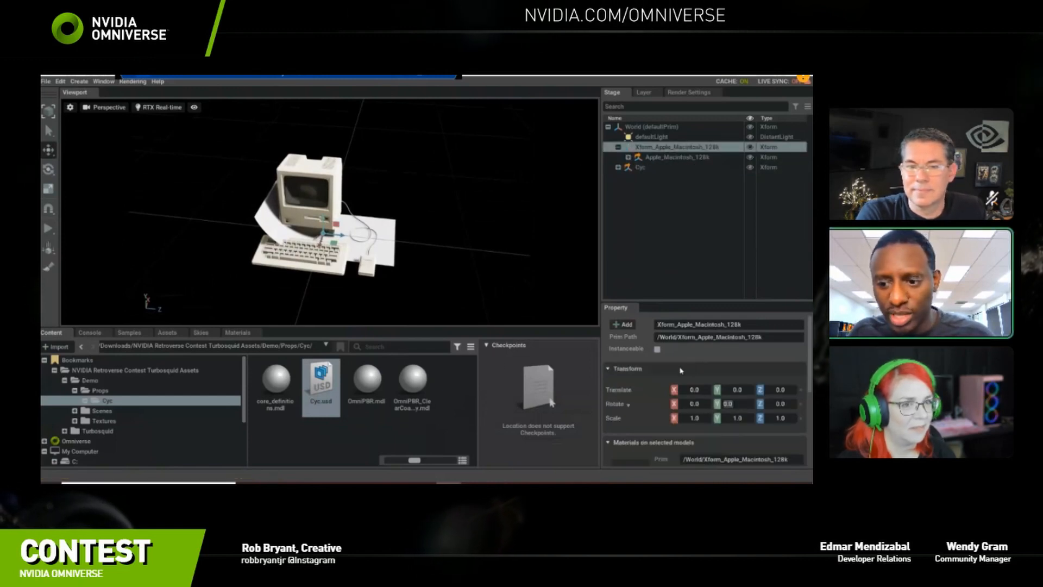
pyautogui.write('90')
pyautogui.press('Return')
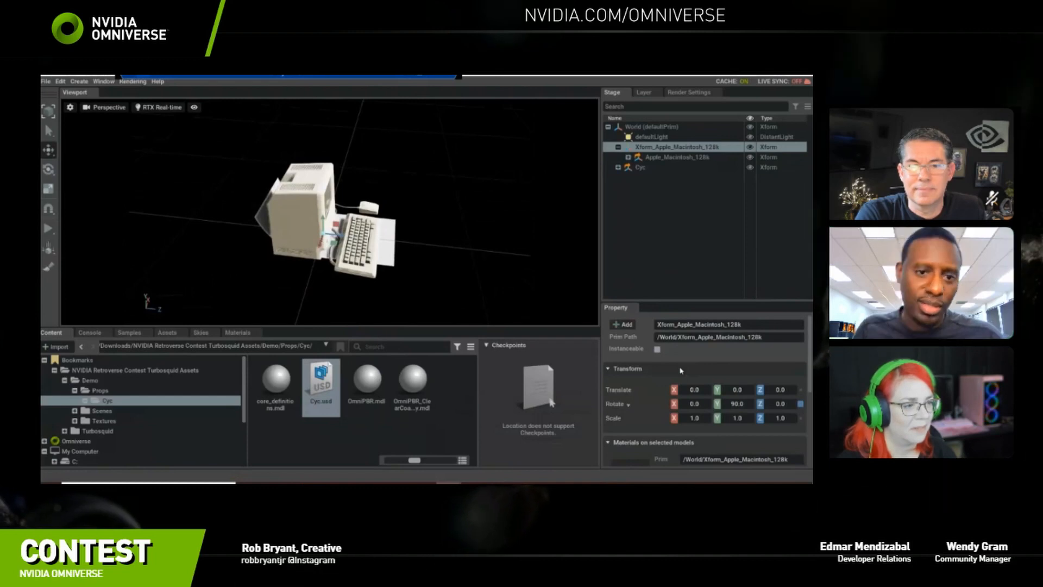
# Create a new empty Xform prim under World, alongside Cyc.
pyautogui.keyDown('alt'); pyautogui.moveTo(435, 281); pyautogui.dragTo(400, 215); pyautogui.keyUp('alt')
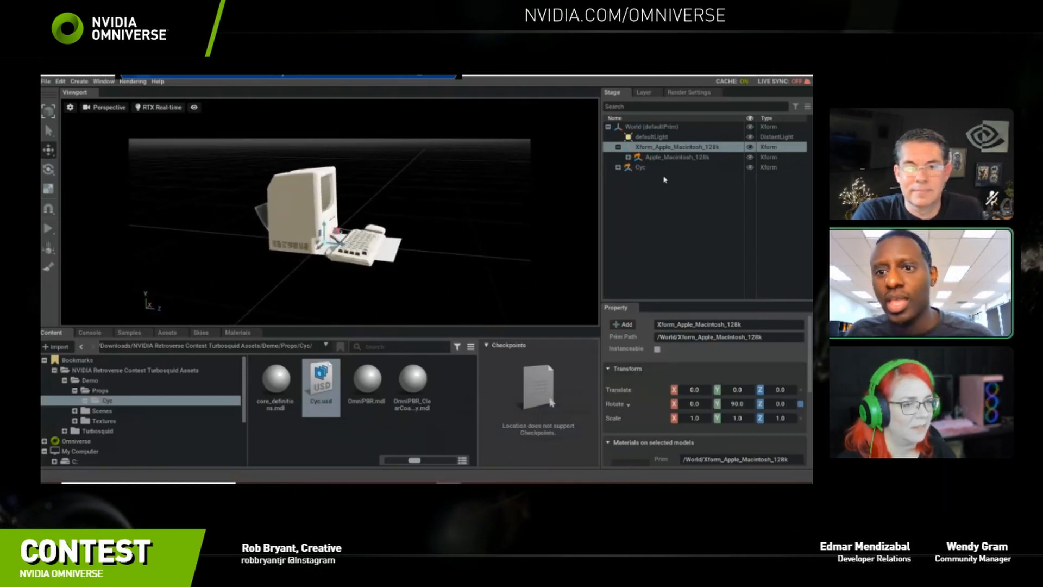
pyautogui.click(641, 168)
pyautogui.rightClick(659, 215)
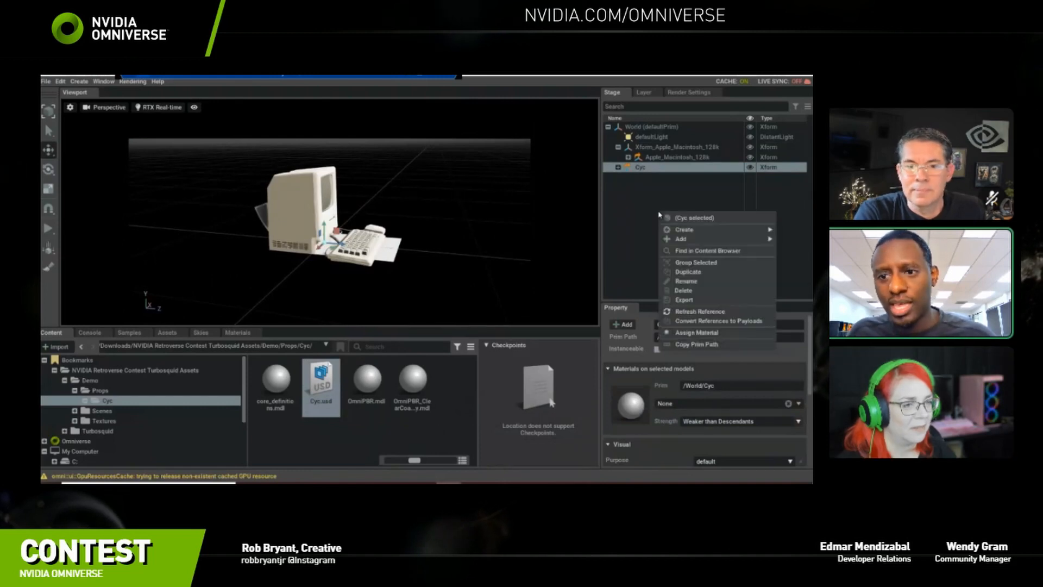
pyautogui.moveTo(693, 232)
pyautogui.click(630, 286)
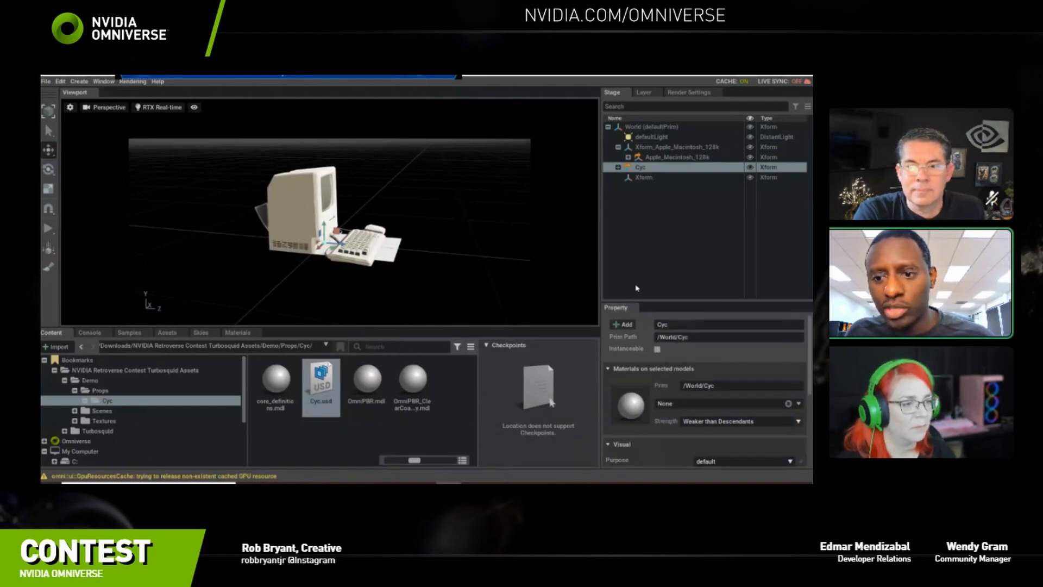
# Rename the new Xform to Xform_Cyc and parent the Cyc prim under it.
pyautogui.doubleClick(656, 166)
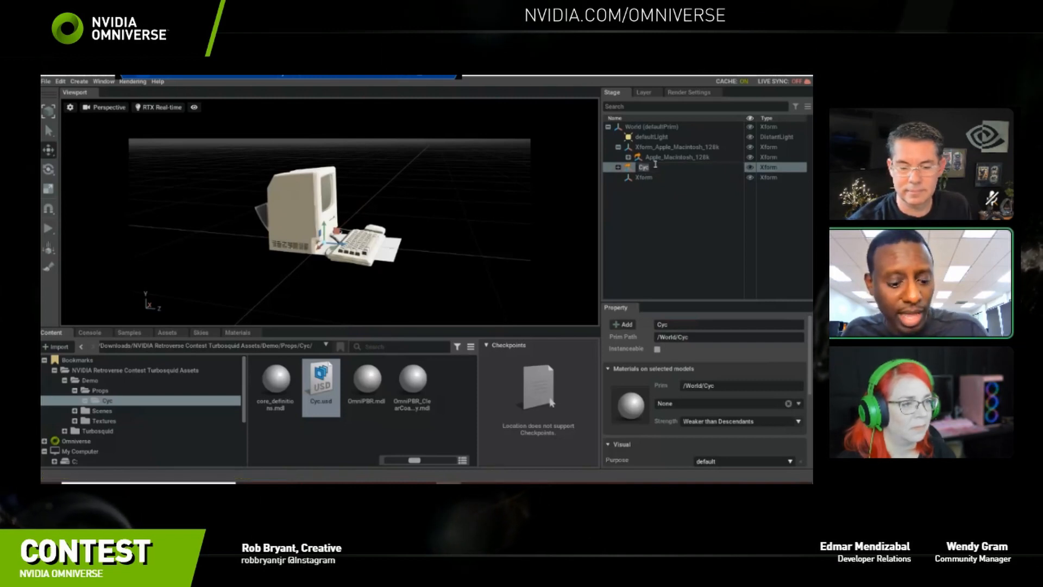
pyautogui.doubleClick(648, 177)
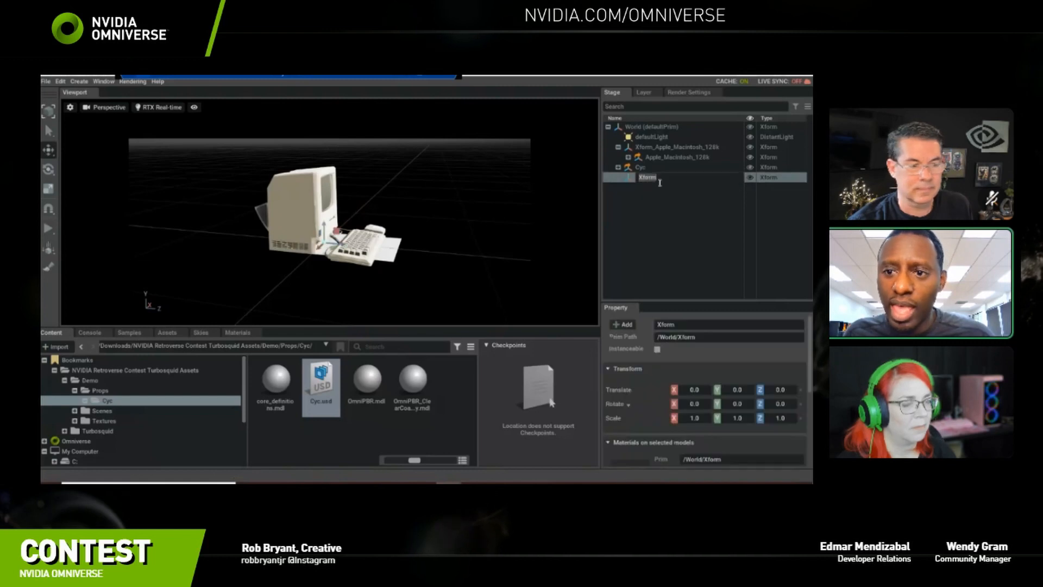
pyautogui.click(665, 180)
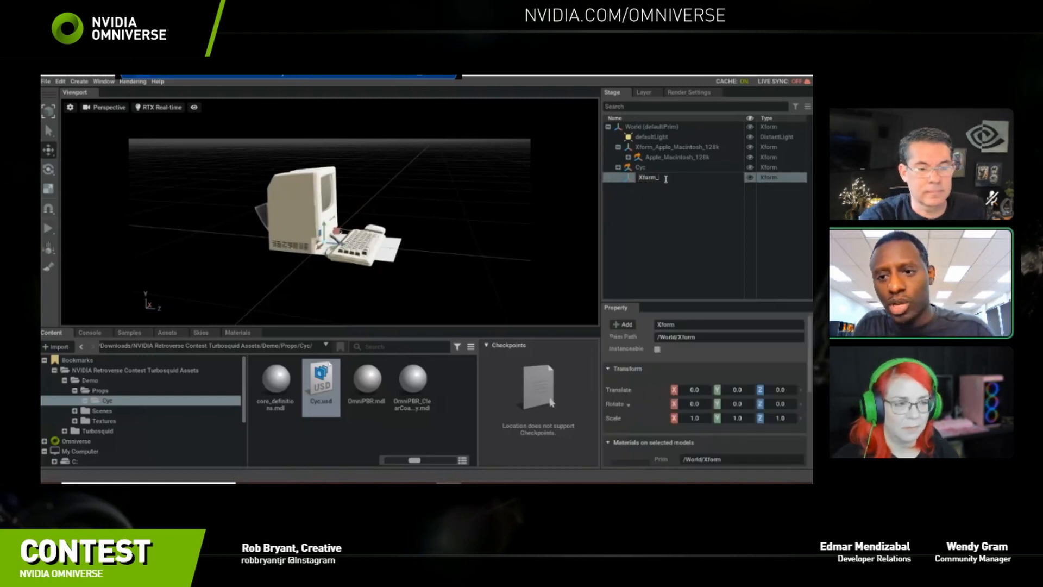
pyautogui.write('_Cyc')
pyautogui.press('Return')
pyautogui.click(641, 168)
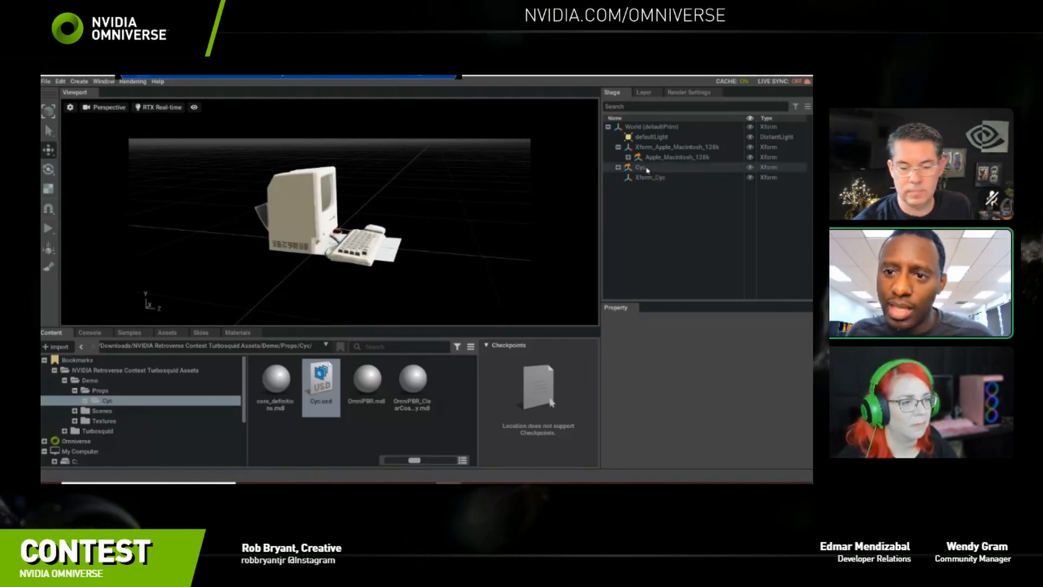
pyautogui.moveTo(643, 172); pyautogui.dragTo(652, 180)
# Set the scale of Xform_Cyc to 15 on the X, Y and Z axes.
pyautogui.click(649, 167)
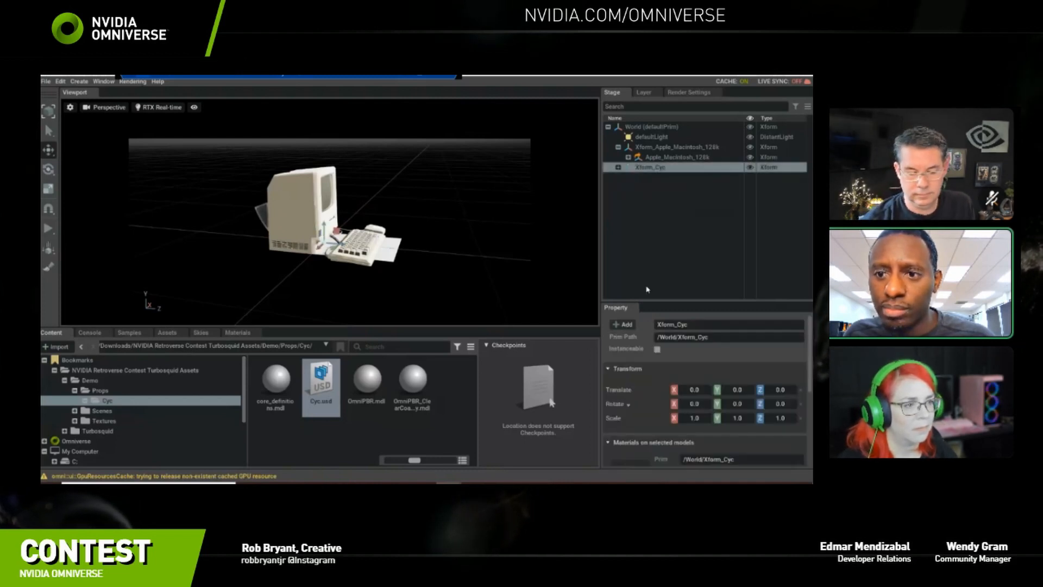
pyautogui.doubleClick(698, 419)
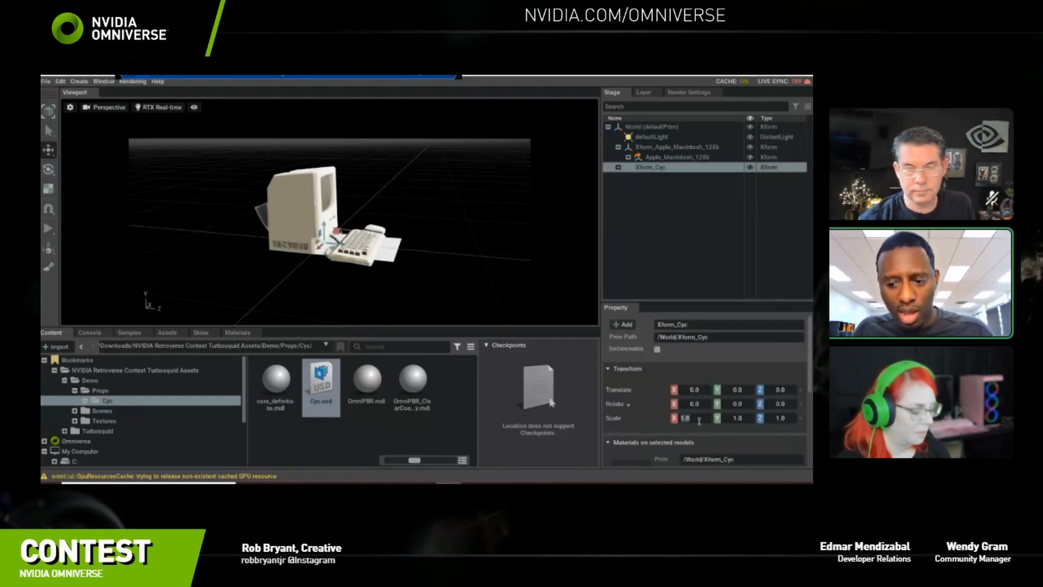
pyautogui.press('Return')
pyautogui.press('f')
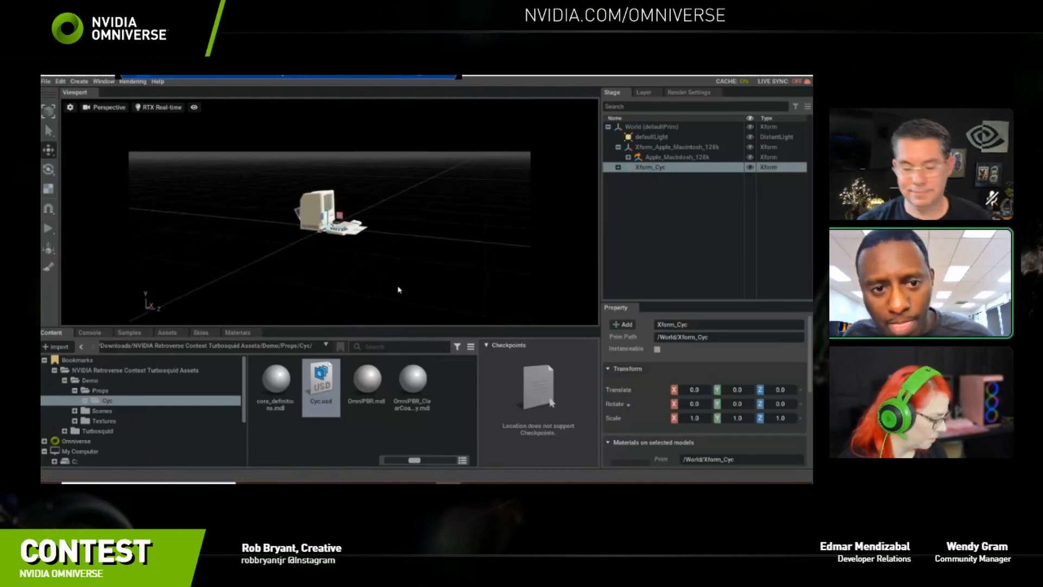
pyautogui.doubleClick(695, 418)
pyautogui.write('15')
pyautogui.press('Tab')
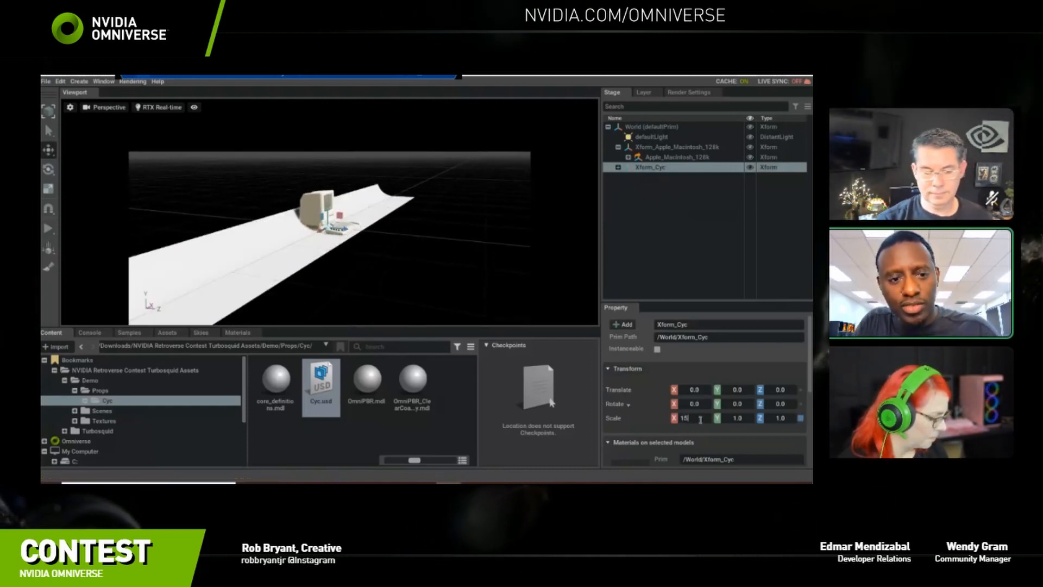
pyautogui.write('151')
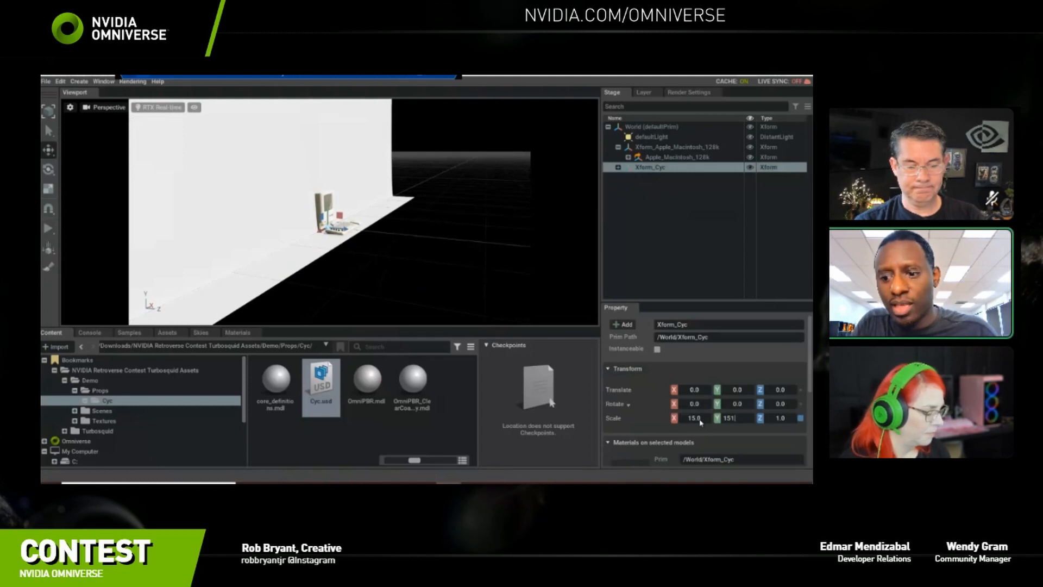
pyautogui.press('BackSpace')
pyautogui.write('15')
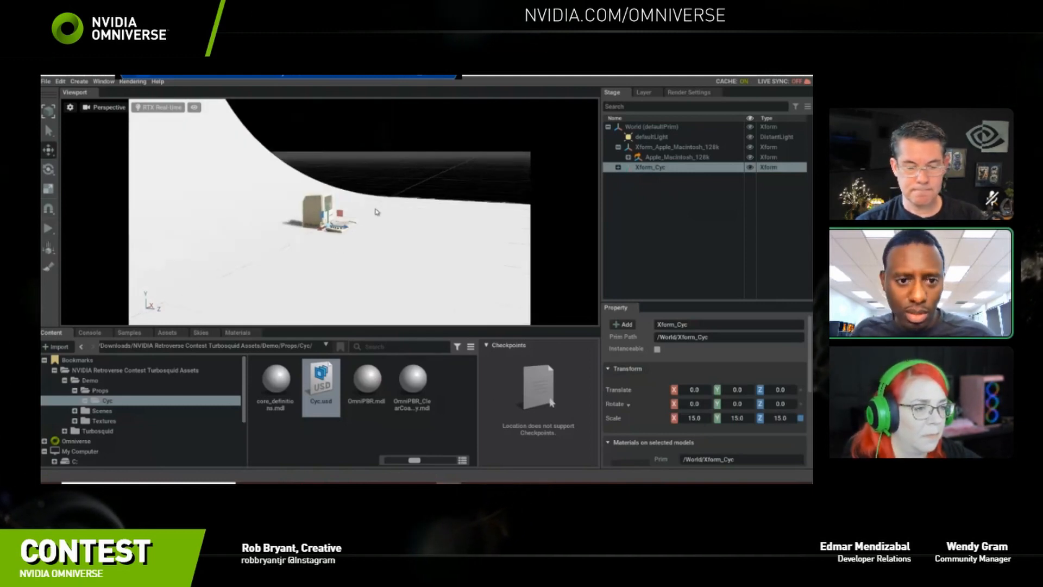
# View the enlarged backdrop from the side and hide the viewport grid.
pyautogui.keyDown('alt'); pyautogui.moveTo(380, 261); pyautogui.dragTo(283, 221); pyautogui.keyUp('alt')
pyautogui.click(258, 157)
pyautogui.keyDown('alt'); pyautogui.moveTo(373, 272); pyautogui.dragTo(350, 229); pyautogui.keyUp('alt')
pyautogui.scroll(5, 350, 229)
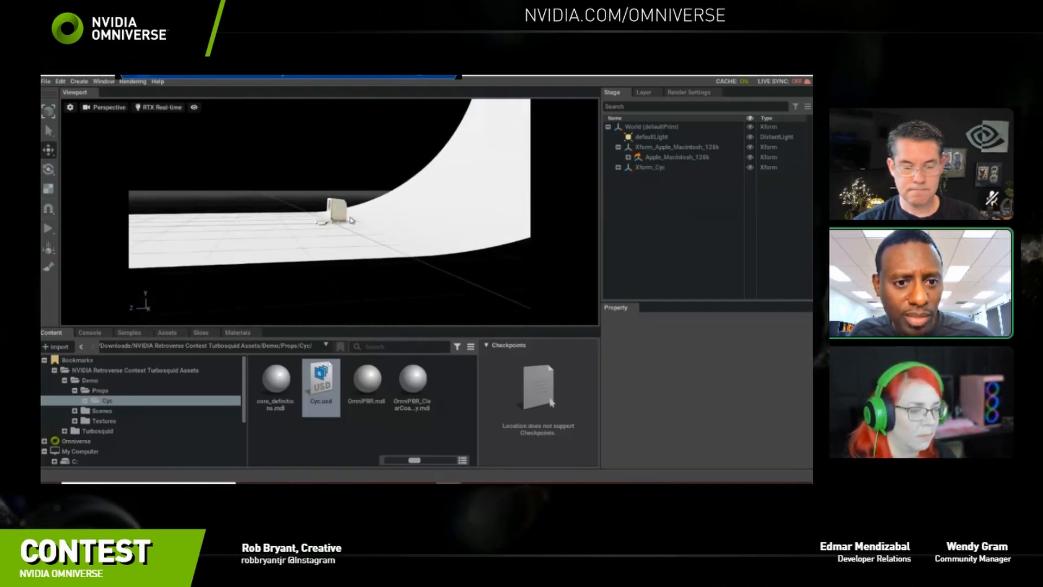
pyautogui.click(194, 107)
pyautogui.click(219, 171)
# Move Xform_Cyc back along Z to about -270.3 behind the Macintosh, check the placement from the front, and deselect it.
pyautogui.keyDown('alt'); pyautogui.moveTo(344, 240); pyautogui.dragTo(507, 249); pyautogui.keyUp('alt')
pyautogui.moveTo(407, 231); pyautogui.dragTo(200, 218)
pyautogui.keyDown('alt'); pyautogui.moveTo(394, 225); pyautogui.dragTo(266, 231); pyautogui.keyUp('alt')
pyautogui.keyDown('alt'); pyautogui.moveTo(380, 242); pyautogui.dragTo(401, 252); pyautogui.keyUp('alt')
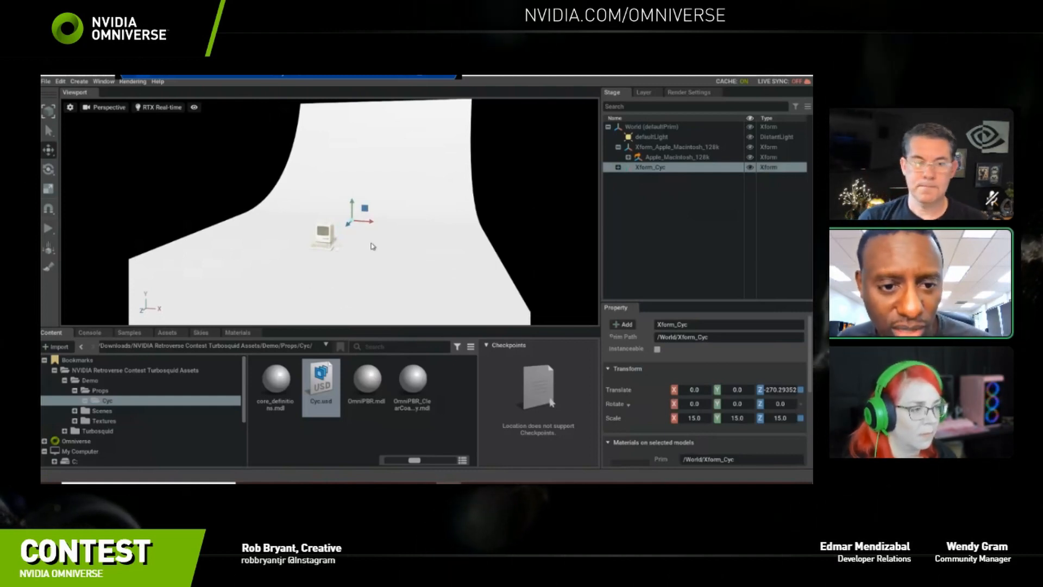
pyautogui.keyDown('alt'); pyautogui.moveTo(372, 259); pyautogui.dragTo(408, 255); pyautogui.keyUp('alt')
pyautogui.click(427, 297)
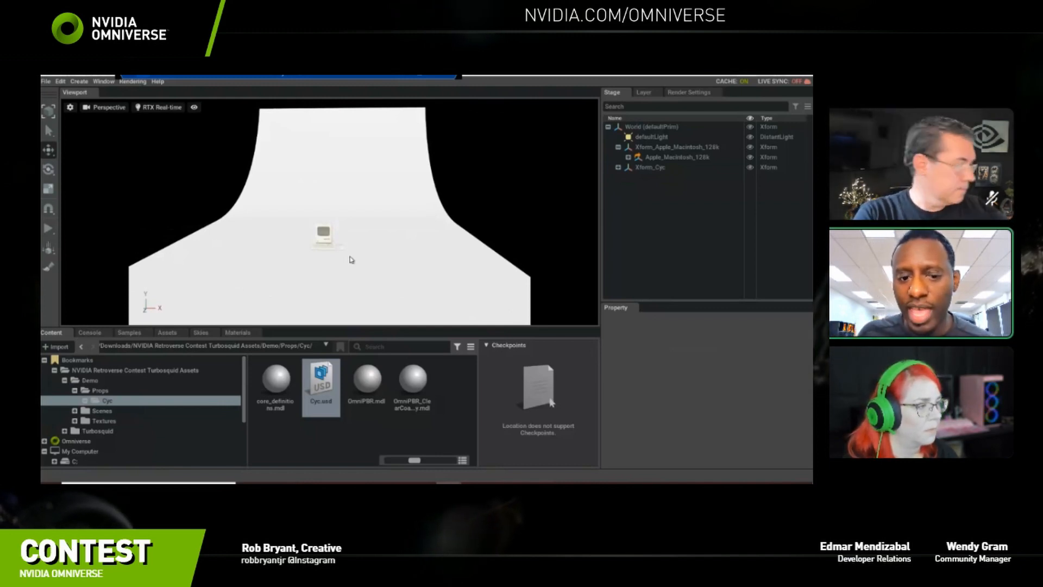
pyautogui.keyDown('alt'); pyautogui.moveTo(305, 250); pyautogui.dragTo(401, 247); pyautogui.keyUp('alt')
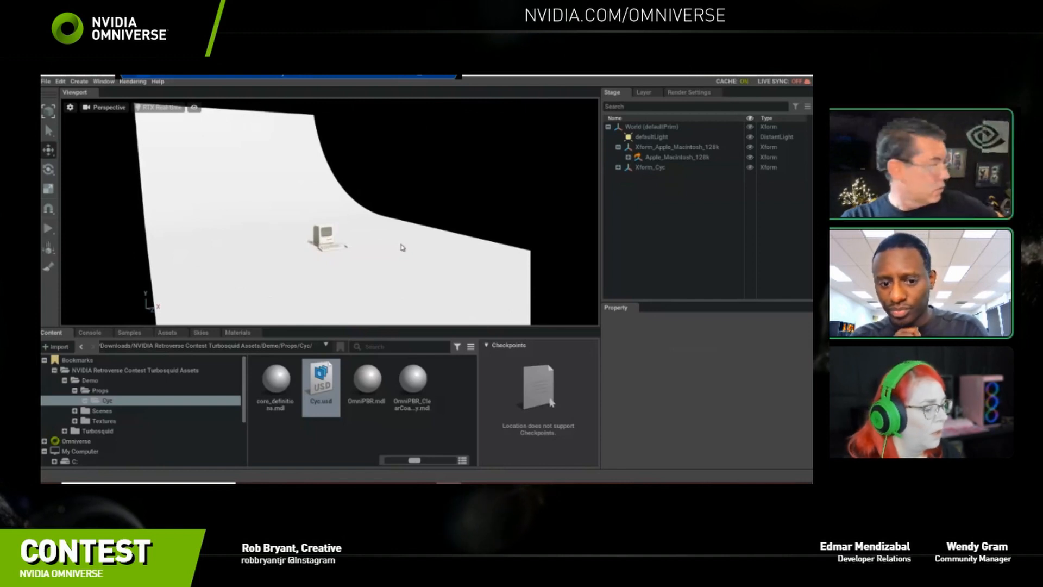
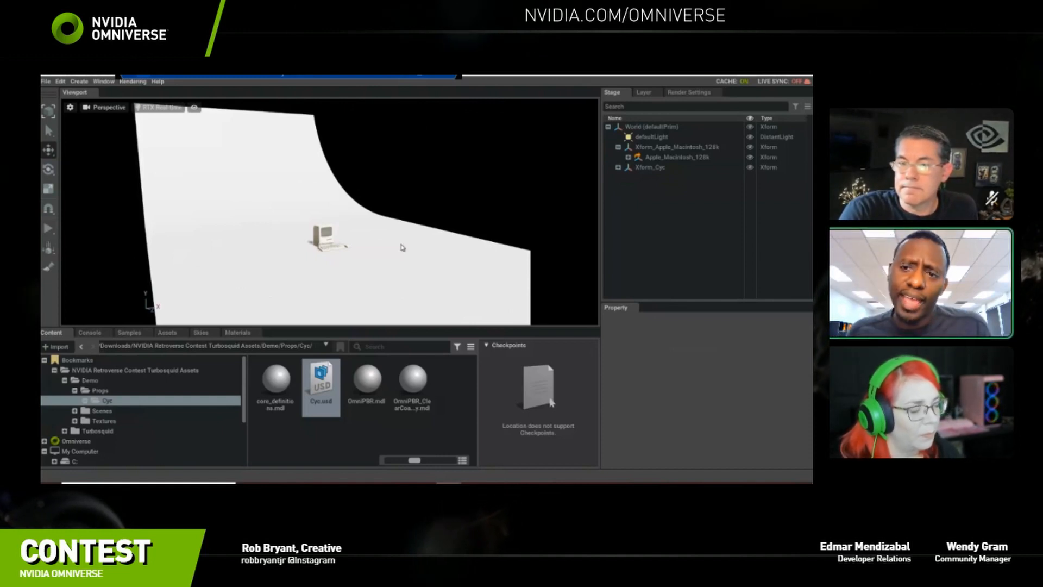
# Compare the prims listed in the root layer with the stage hierarchy.
pyautogui.click(646, 94)
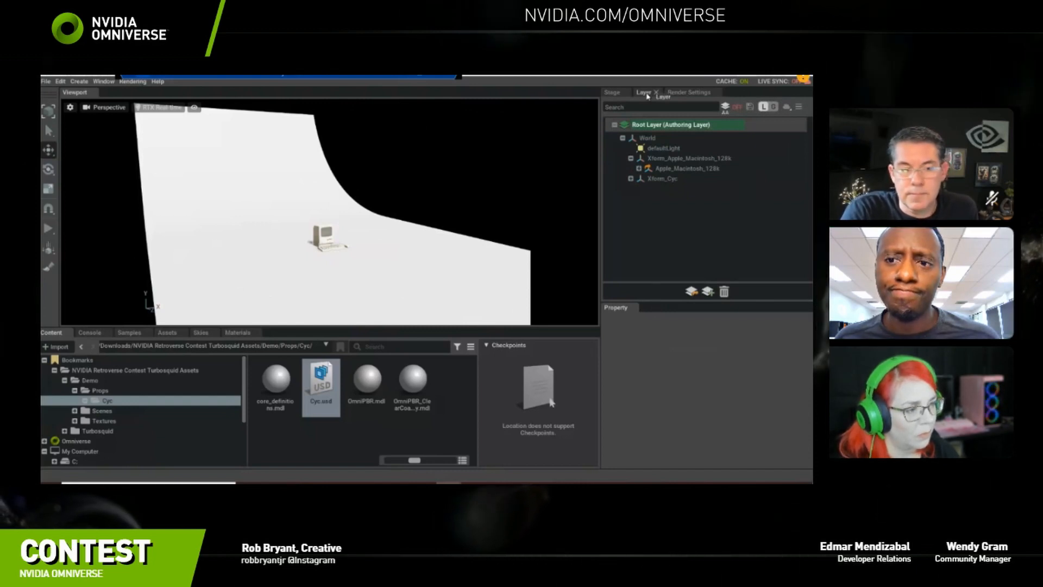
pyautogui.click(610, 93)
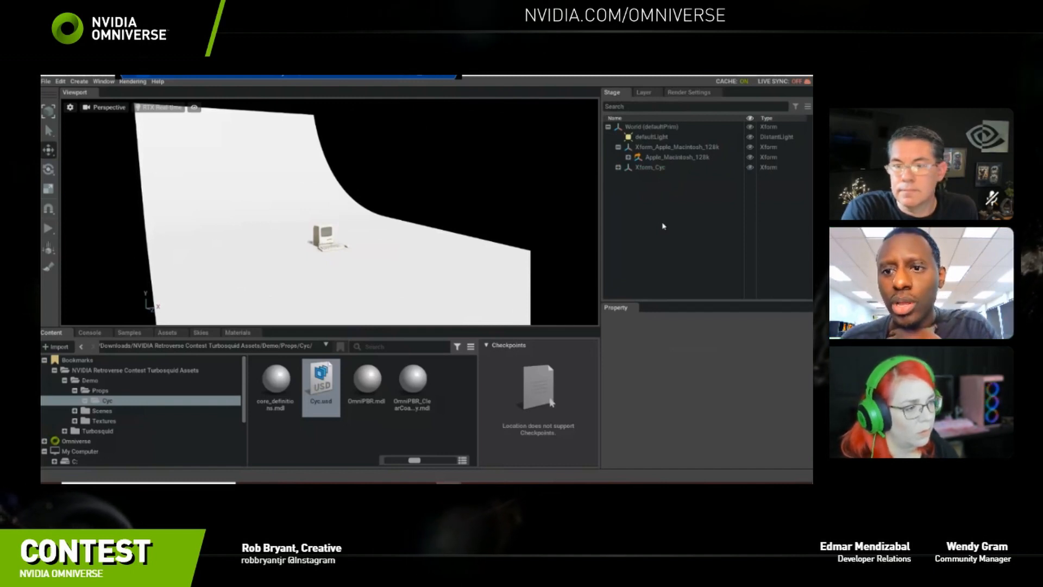
pyautogui.click(645, 94)
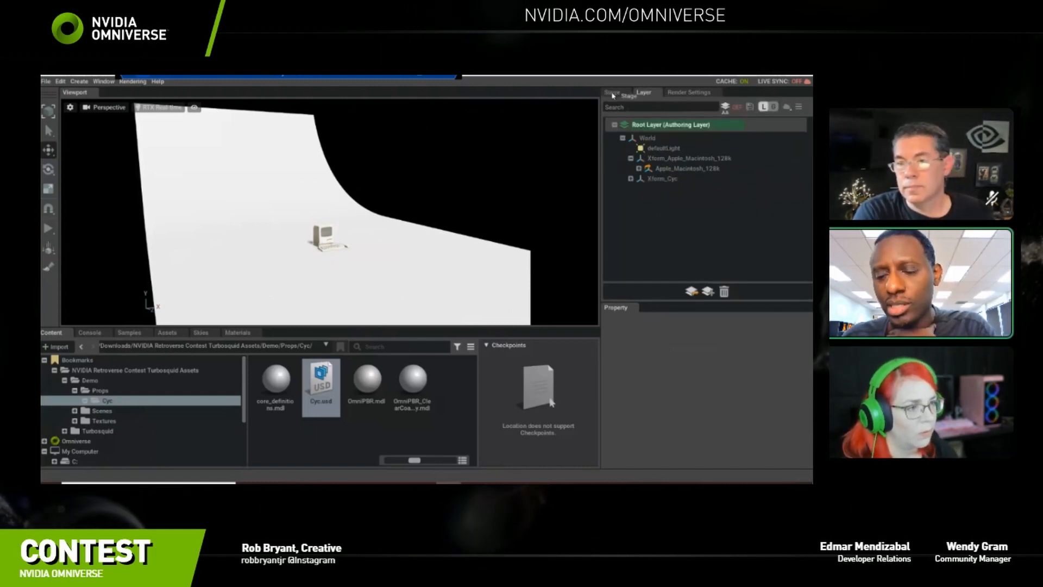
pyautogui.click(613, 93)
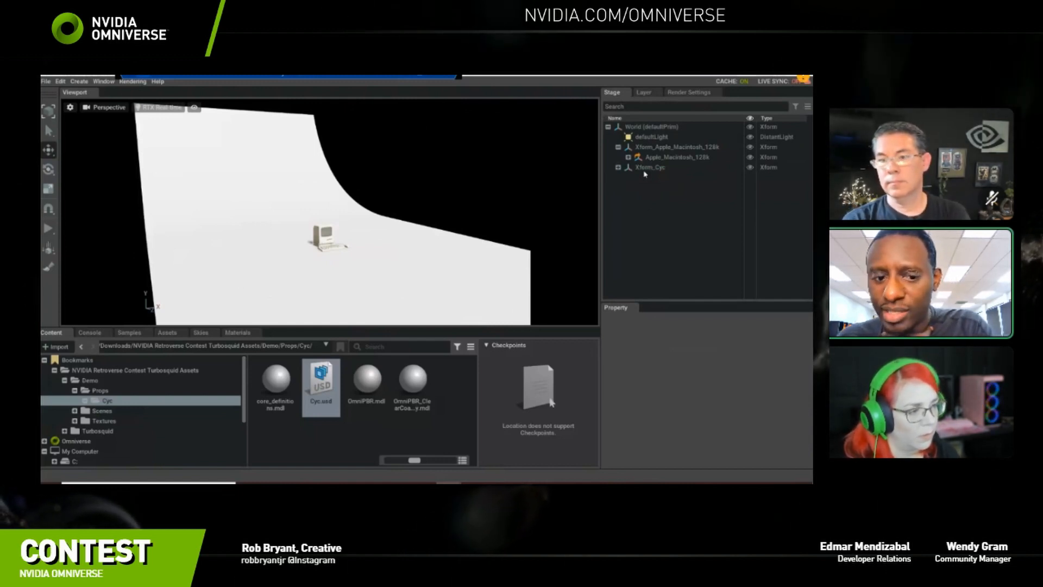
# Examine the Cyc reference under Xform_Cyc in the root layer.
pyautogui.click(647, 94)
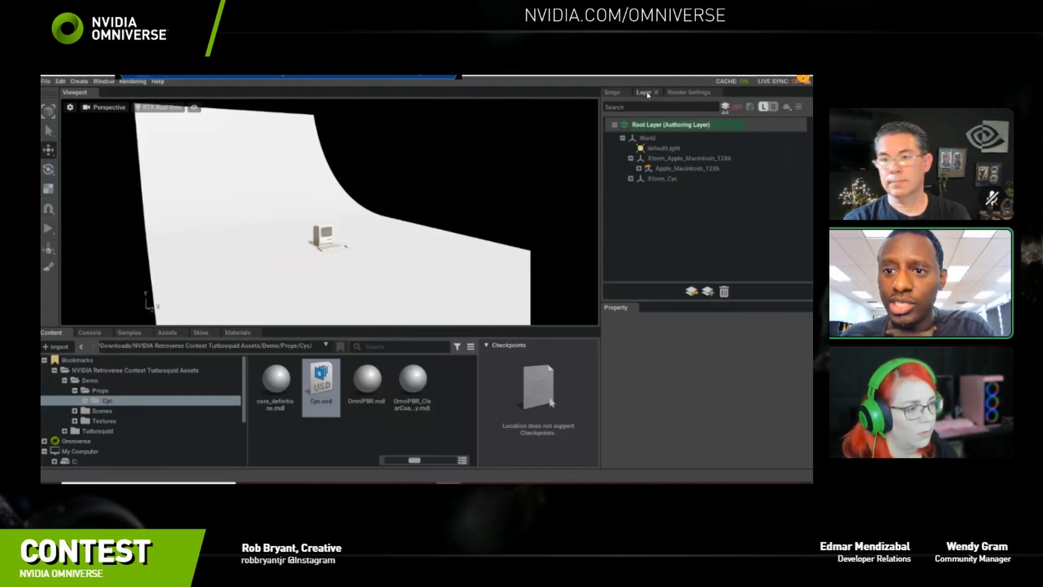
pyautogui.click(631, 178)
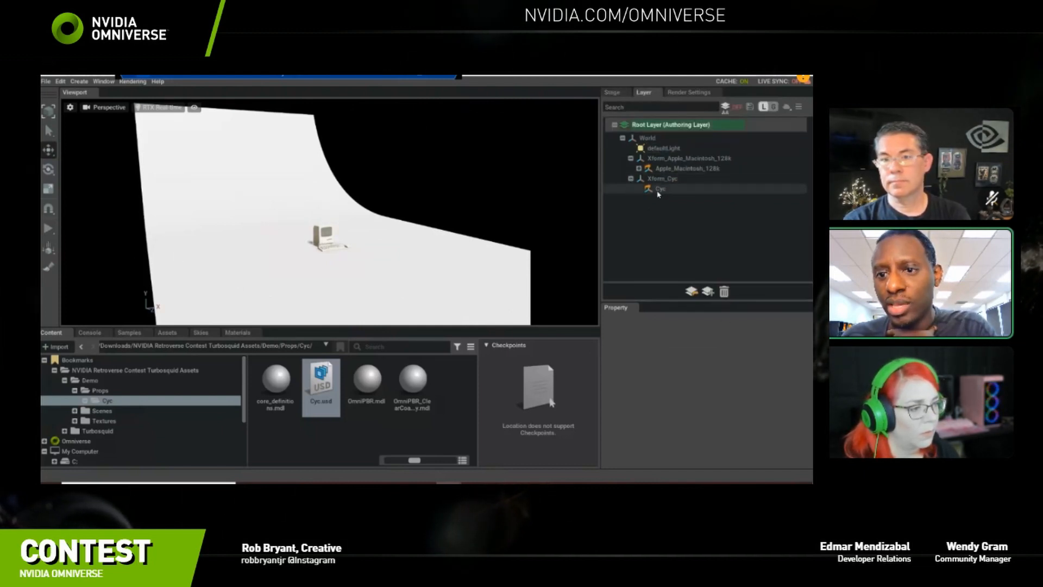
pyautogui.click(659, 189)
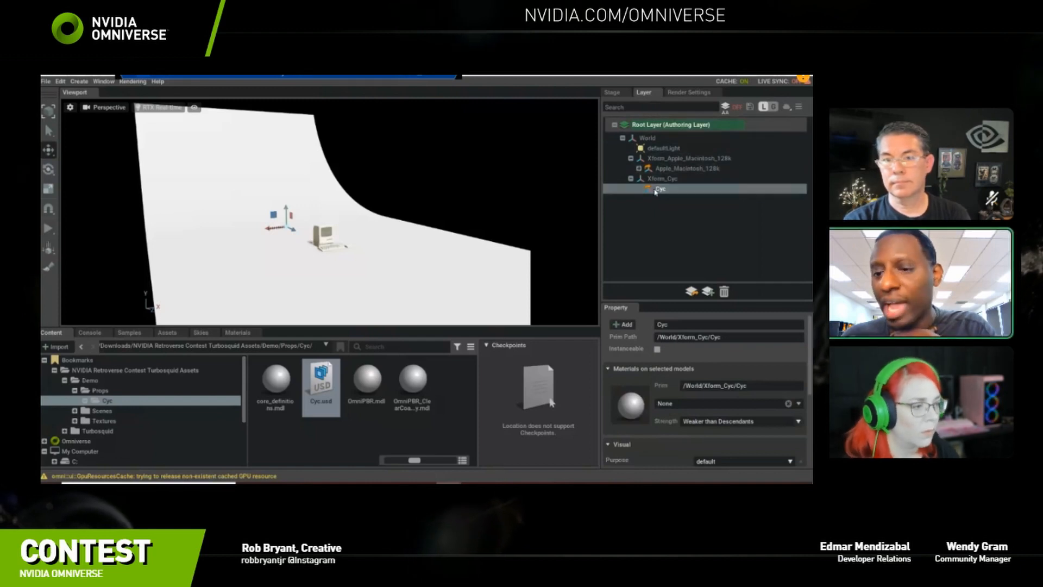
pyautogui.press('Delete')
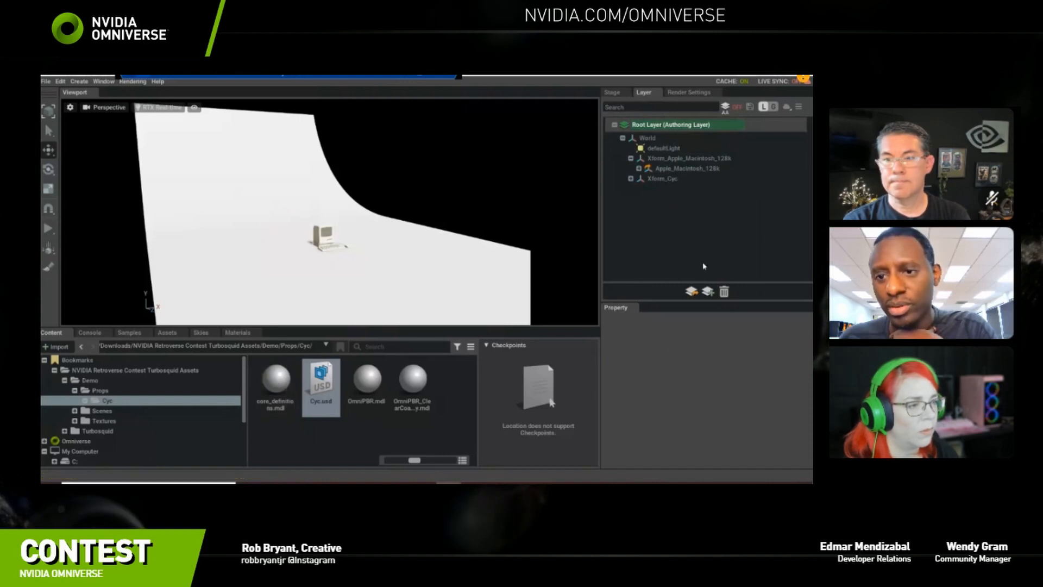
# Collapse the Xform_Apple_Macintosh_128k and Xform_Cyc groups in the stage hierarchy.
pyautogui.click(613, 92)
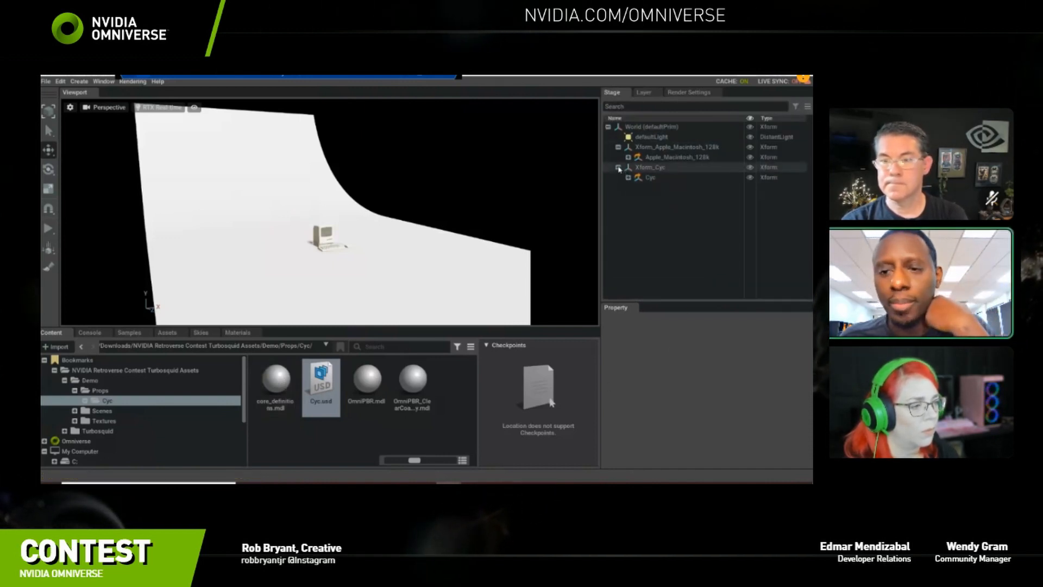
pyautogui.click(618, 146)
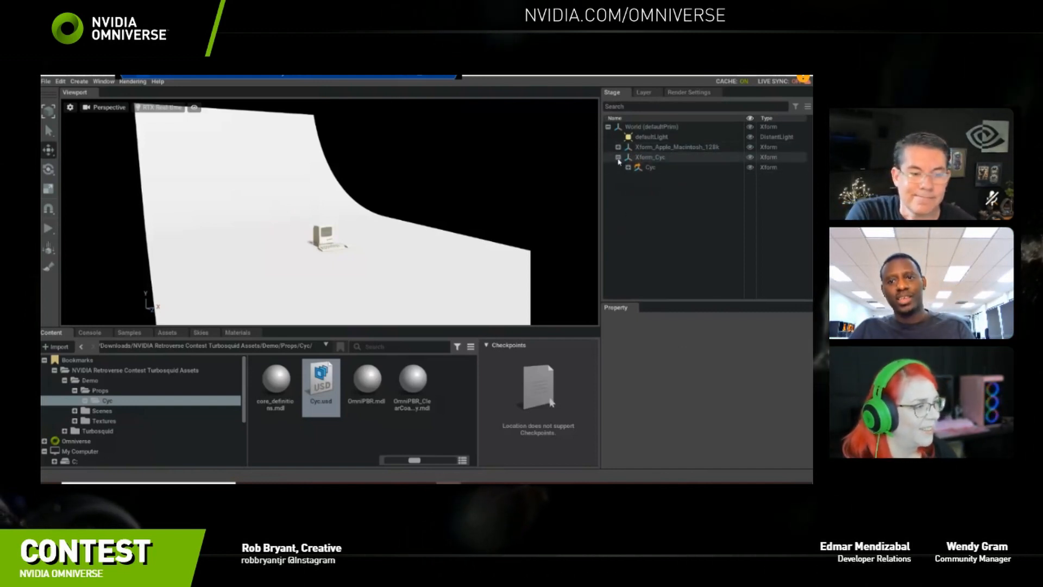
pyautogui.click(618, 157)
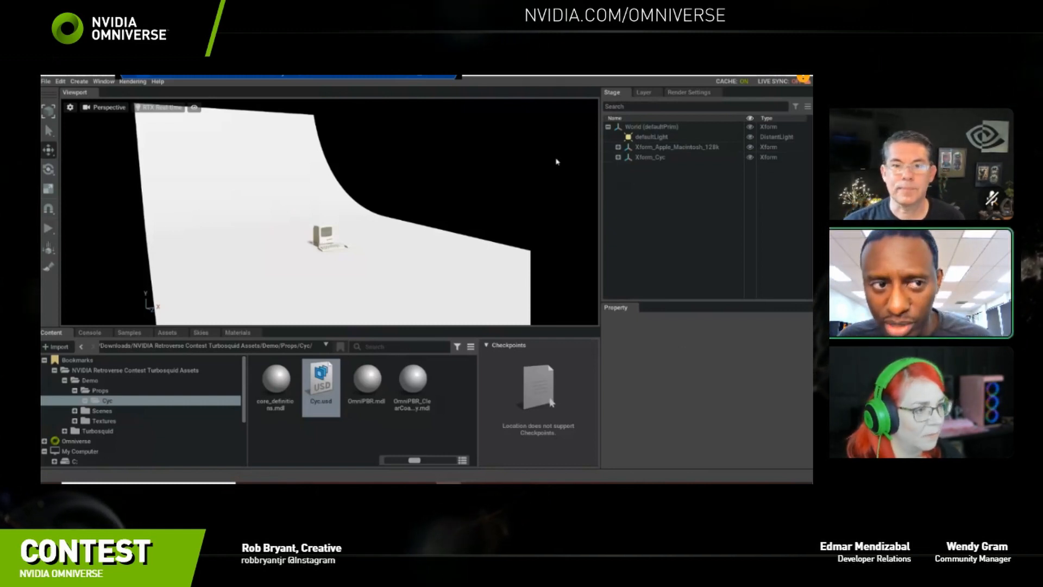
# Switch the viewport renderer to RTX Path-Traced.
pyautogui.keyDown('alt'); pyautogui.moveTo(411, 228); pyautogui.dragTo(364, 231); pyautogui.keyUp('alt')
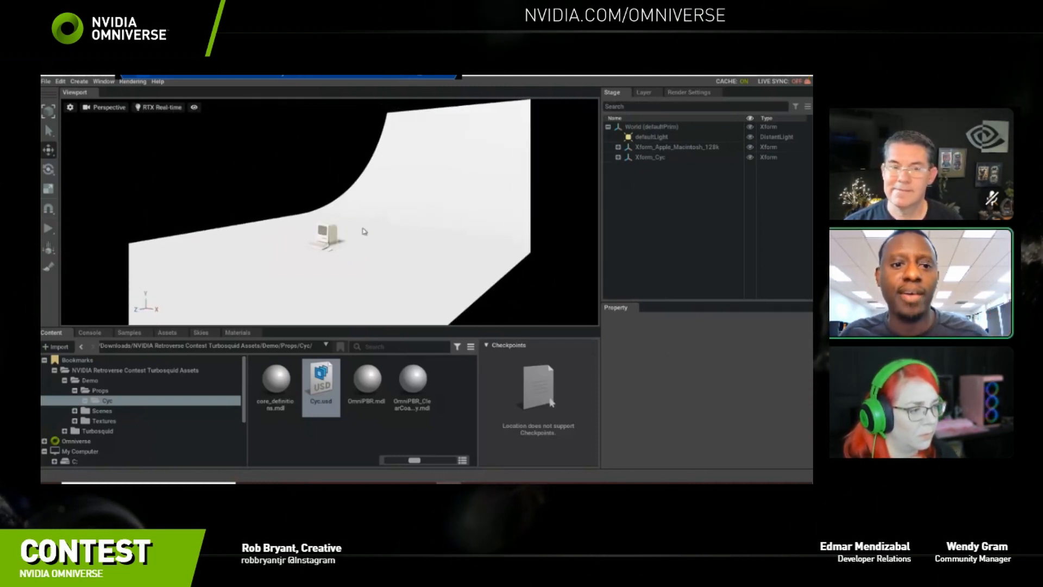
pyautogui.click(161, 108)
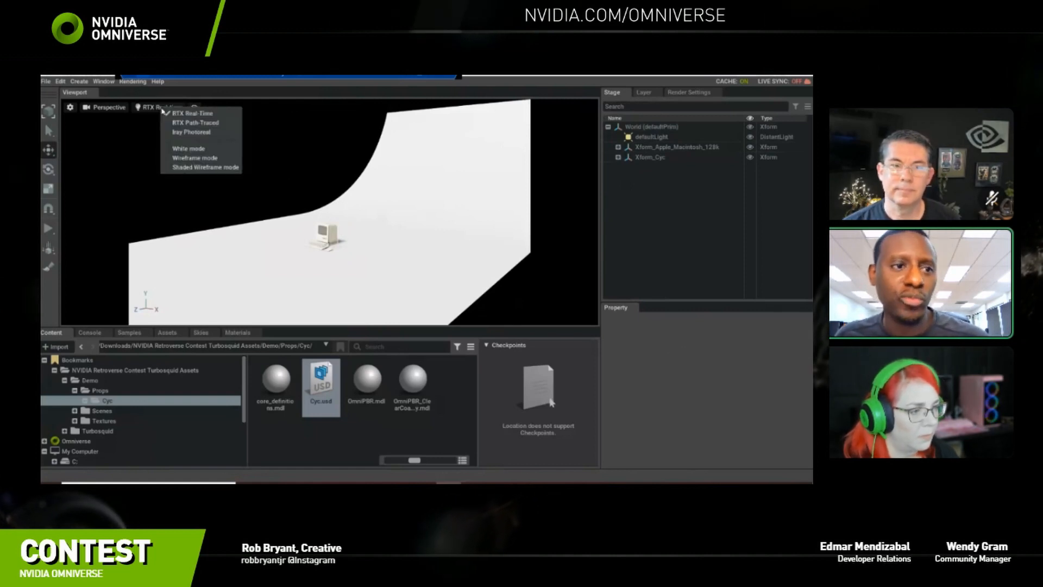
pyautogui.click(188, 123)
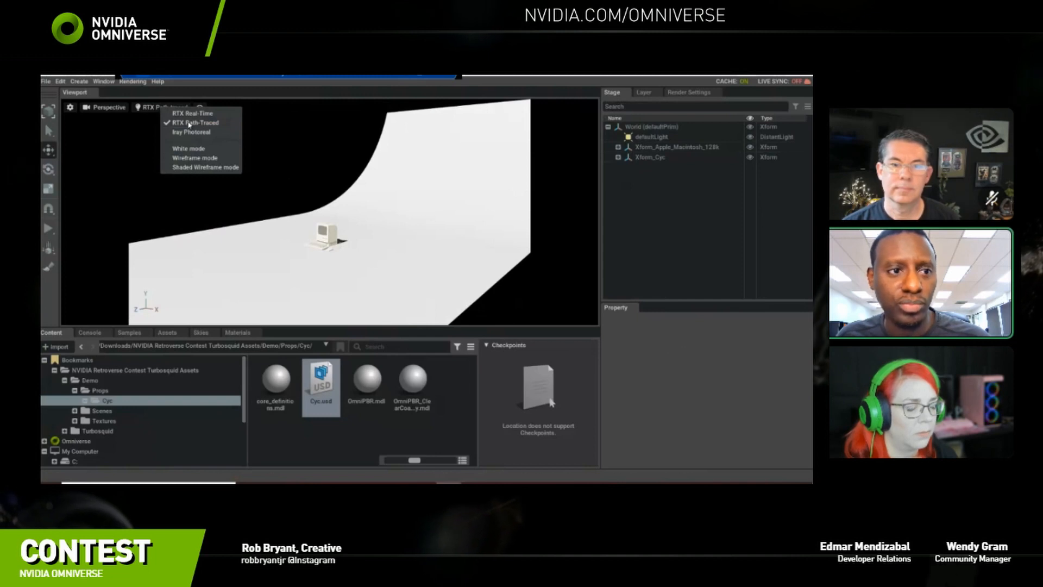
pyautogui.click(299, 181)
# Hide defaultLight and show it again to compare the scene with and without it.
pyautogui.keyDown('alt'); pyautogui.moveTo(357, 259); pyautogui.dragTo(469, 255); pyautogui.keyUp('alt')
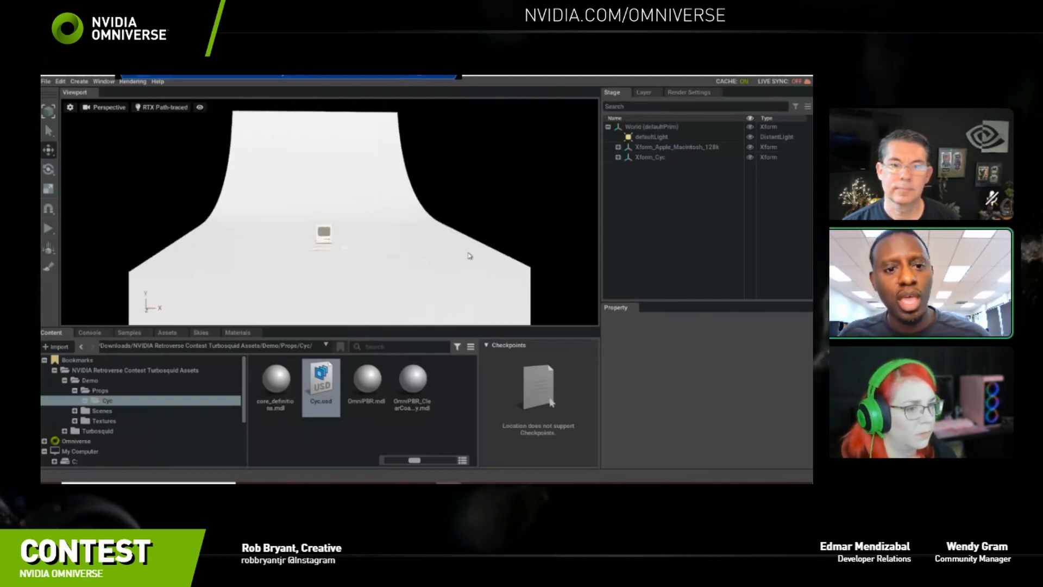
pyautogui.scroll(5, 351, 247)
pyautogui.moveTo(357, 244); pyautogui.dragTo(359, 225, button='middle')
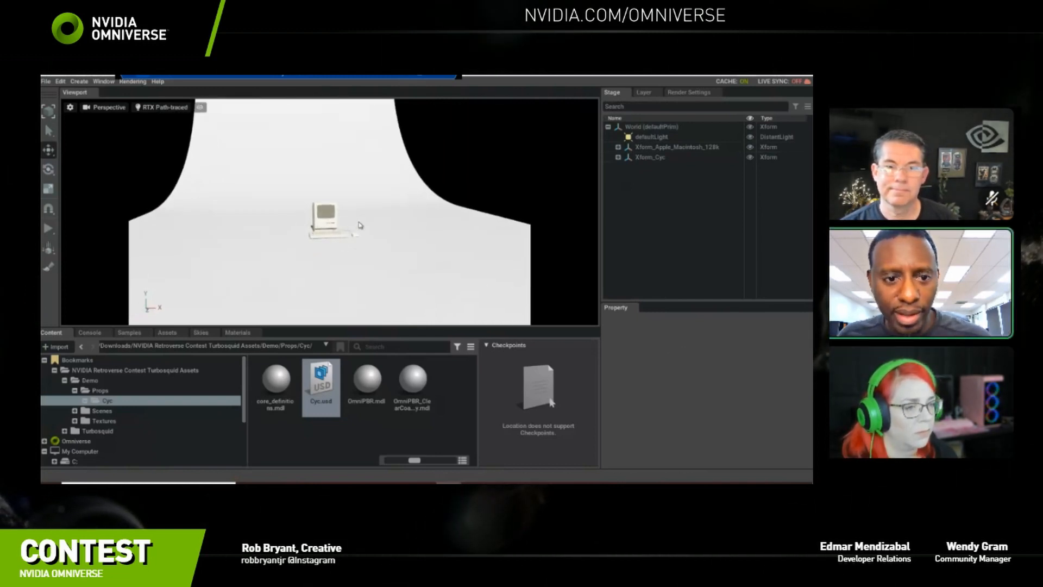
pyautogui.keyDown('alt'); pyautogui.moveTo(360, 225); pyautogui.dragTo(420, 234); pyautogui.keyUp('alt')
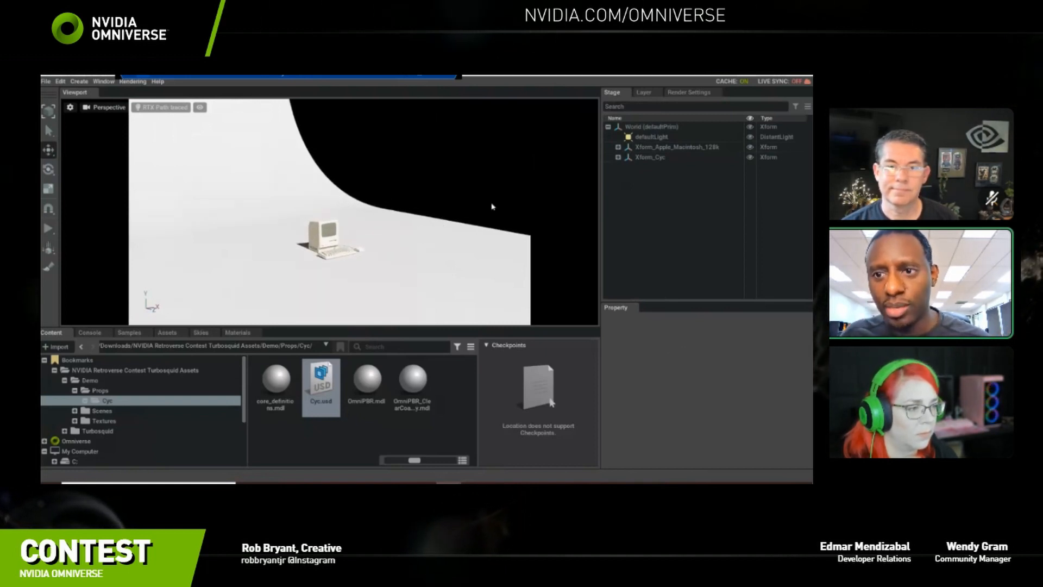
pyautogui.click(750, 137)
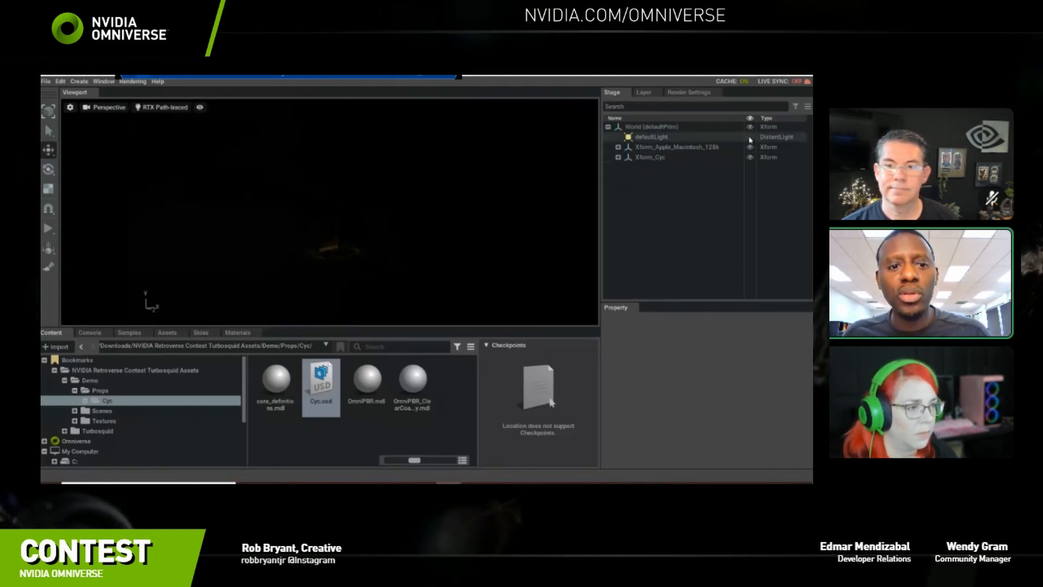
pyautogui.click(751, 138)
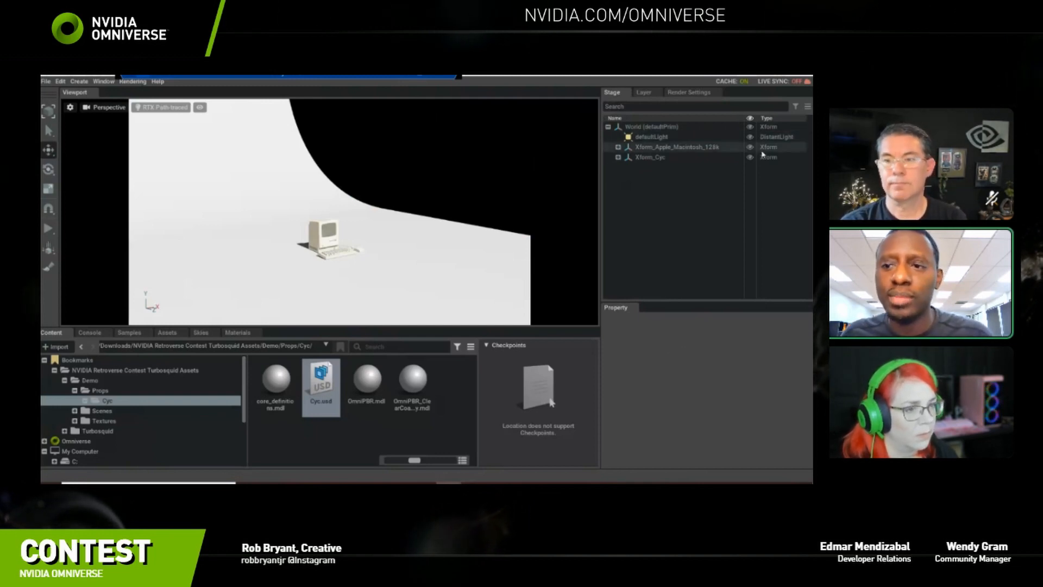
# Hide Xform_Cyc and turn on the viewport grid to view the computer without its backdrop.
pyautogui.click(750, 159)
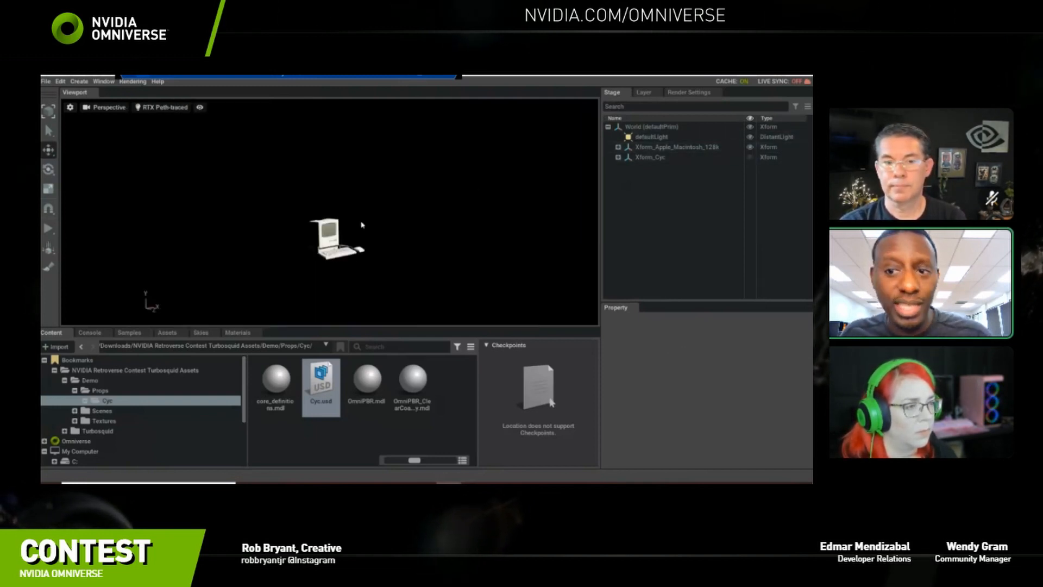
pyautogui.scroll(-2, 362, 189)
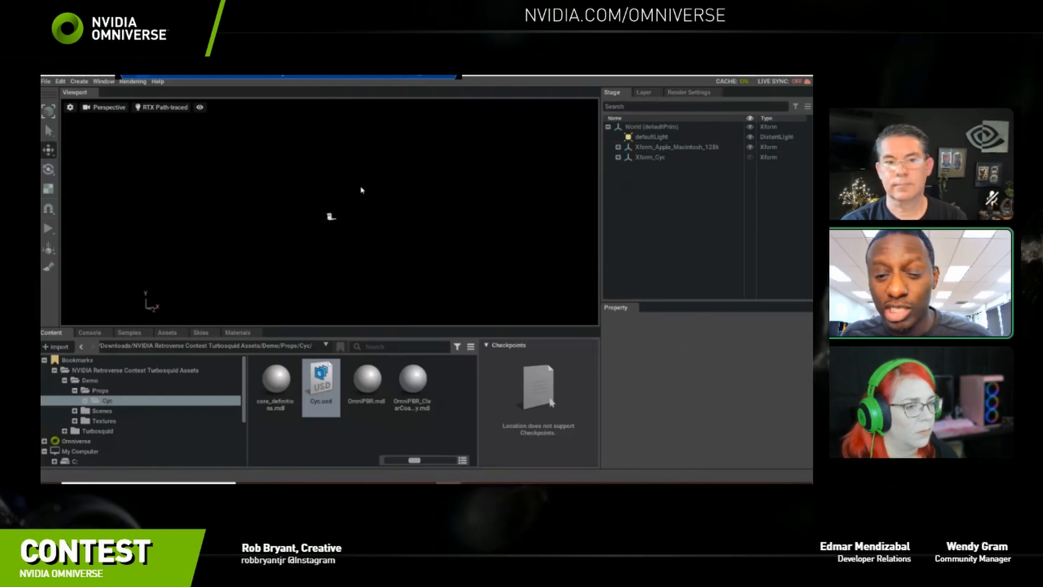
pyautogui.click(750, 137)
pyautogui.click(200, 107)
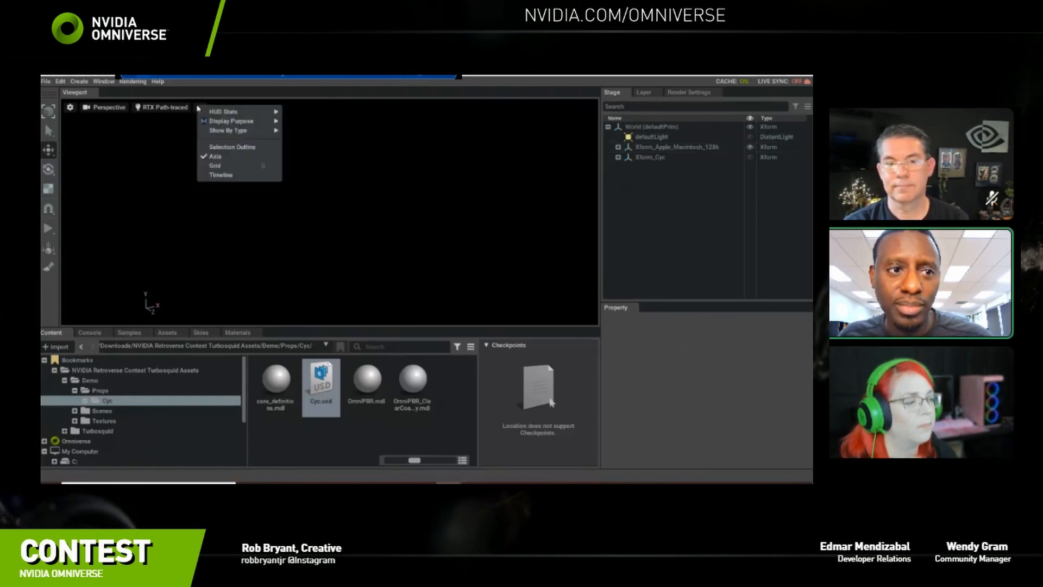
pyautogui.click(228, 166)
pyautogui.keyDown('alt'); pyautogui.moveTo(334, 221); pyautogui.dragTo(407, 227); pyautogui.keyUp('alt')
pyautogui.keyDown('alt'); pyautogui.moveTo(333, 231); pyautogui.dragTo(433, 259); pyautogui.keyUp('alt')
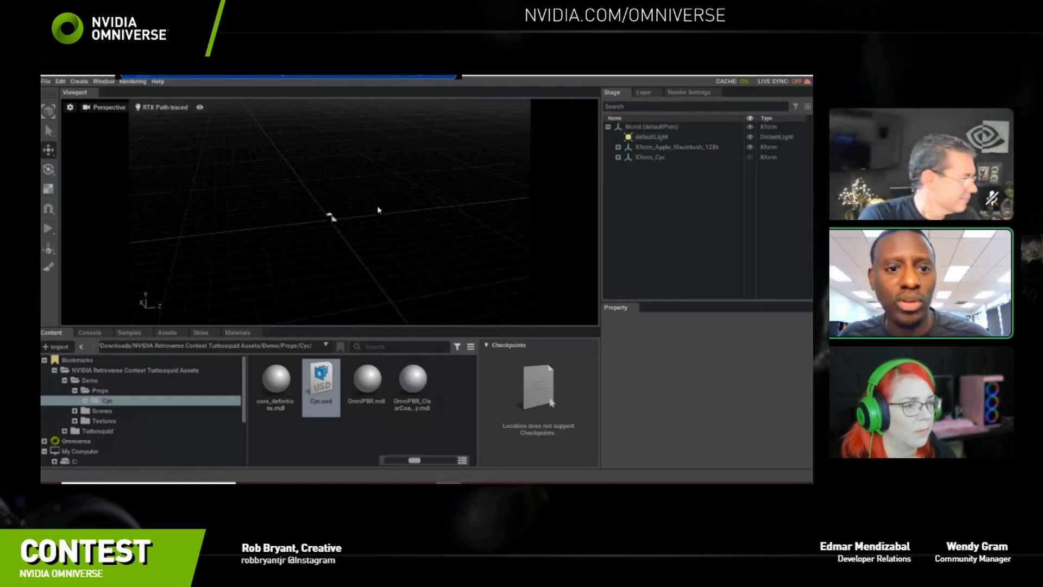
pyautogui.keyDown('alt'); pyautogui.moveTo(332, 220); pyautogui.dragTo(368, 229); pyautogui.keyUp('alt')
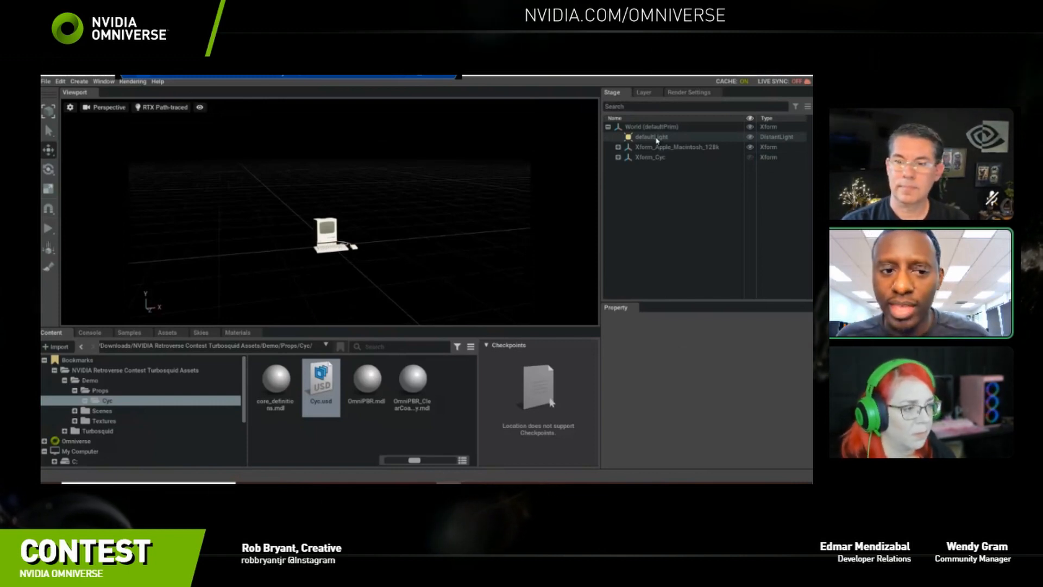
# Make Xform_Cyc visible again and turn off the viewport grid.
pyautogui.click(200, 108)
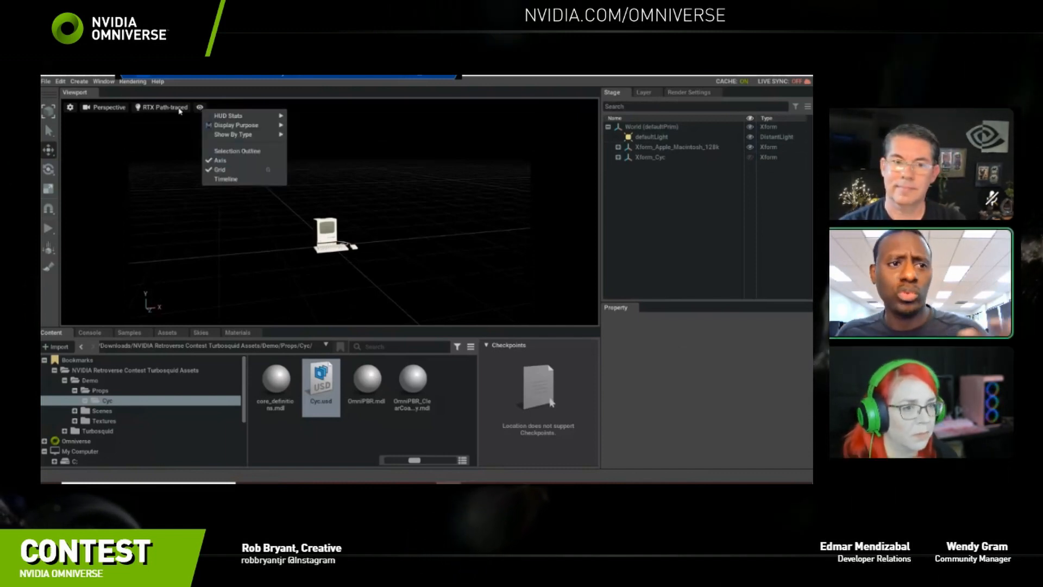
pyautogui.click(179, 107)
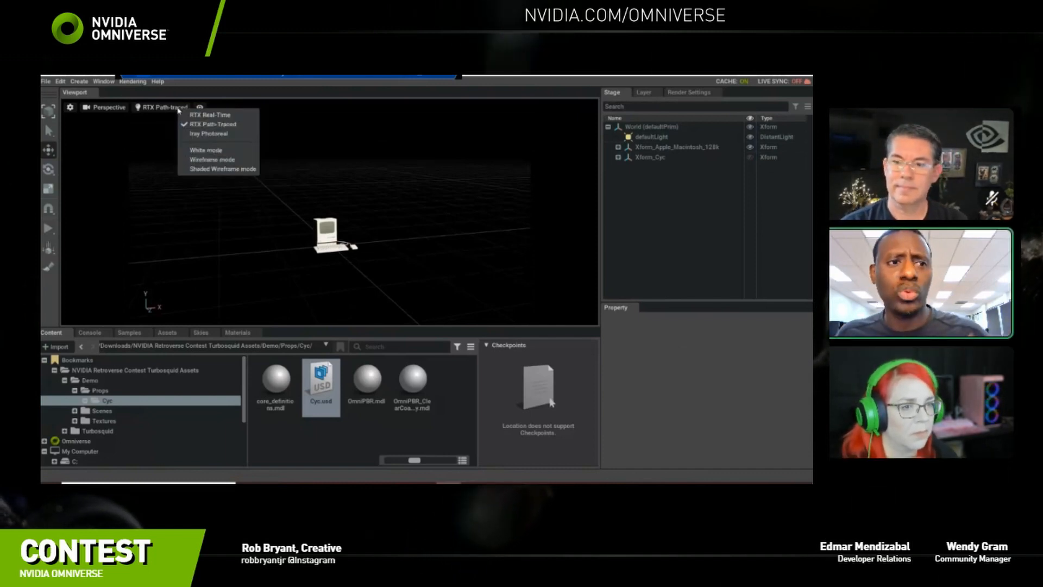
pyautogui.click(714, 245)
pyautogui.click(750, 157)
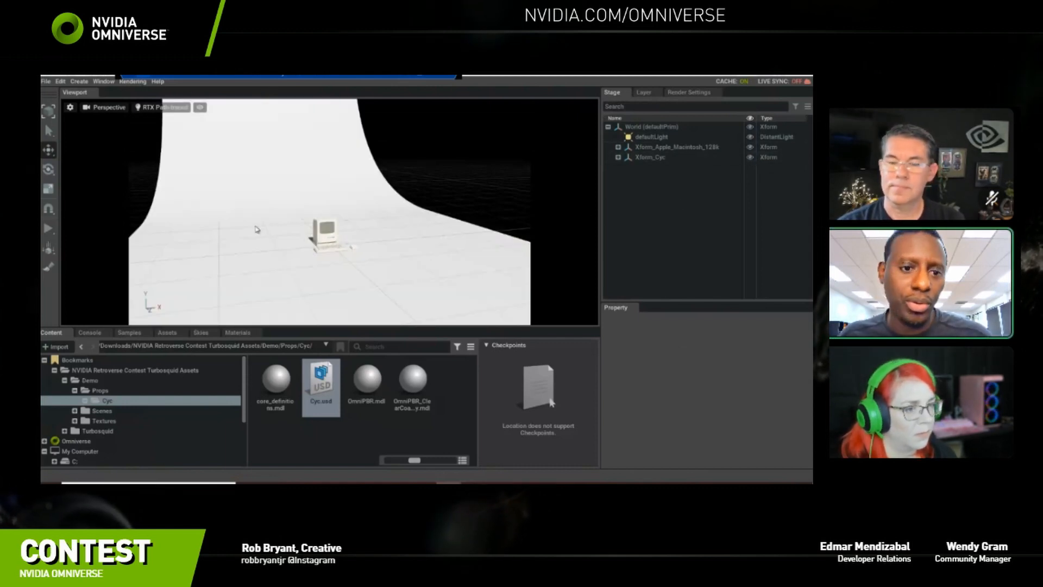
pyautogui.click(200, 107)
pyautogui.moveTo(244, 114)
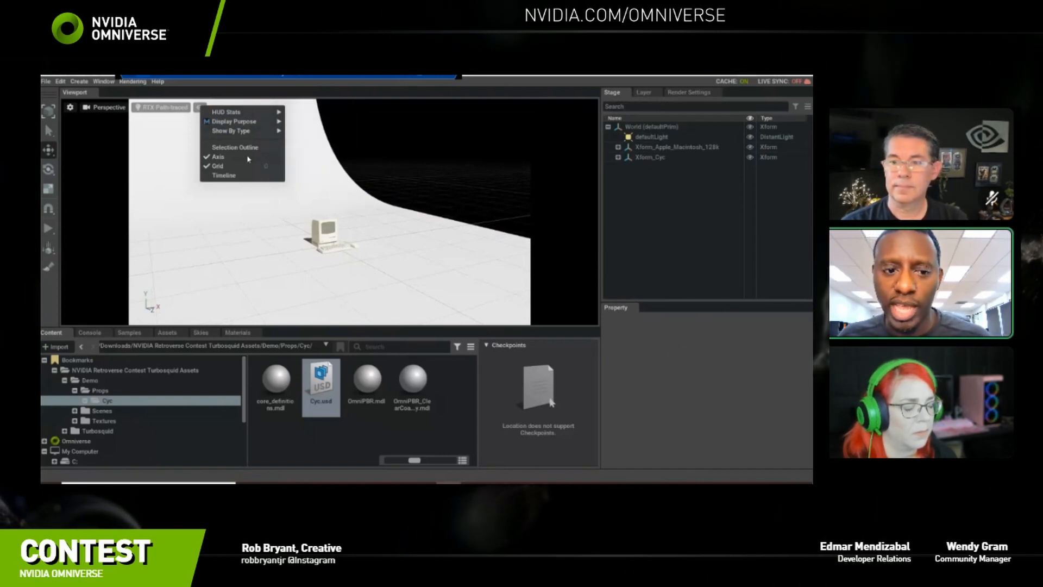
pyautogui.moveTo(246, 132)
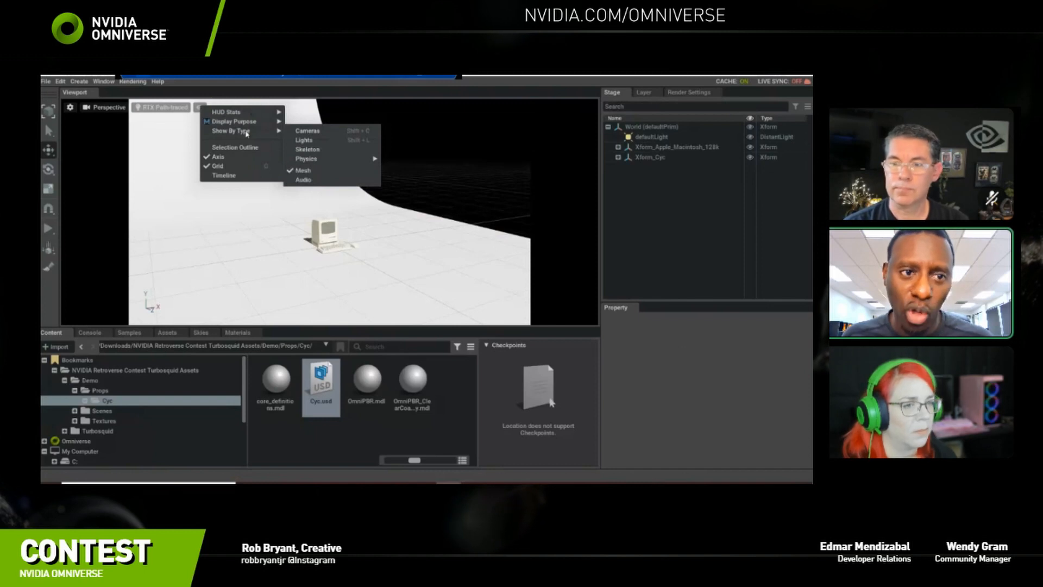
pyautogui.click(218, 166)
# Inspect the contents of the Cyc prim in the stage hierarchy and clear the selection.
pyautogui.click(445, 232)
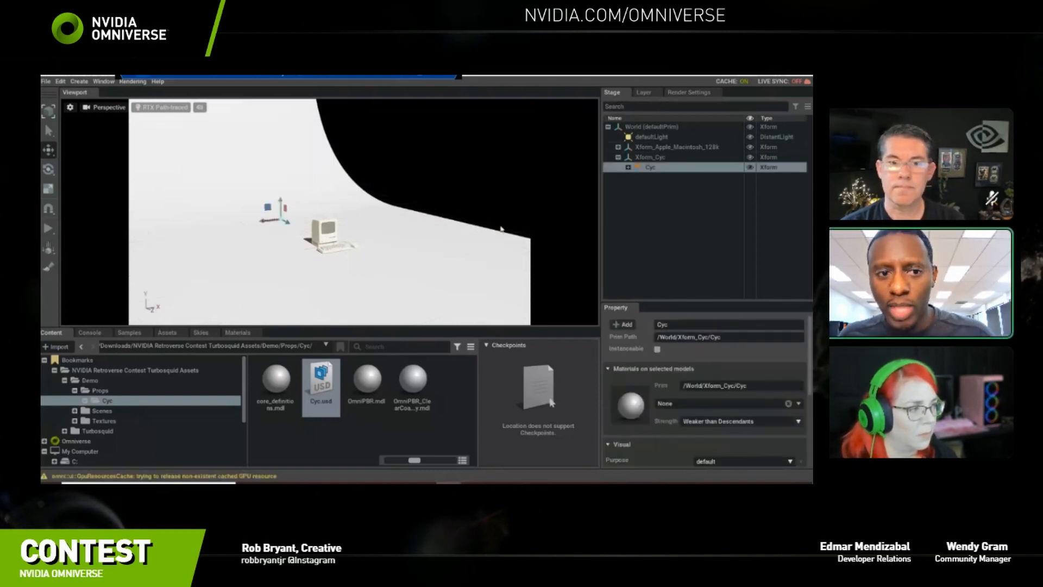
pyautogui.click(628, 168)
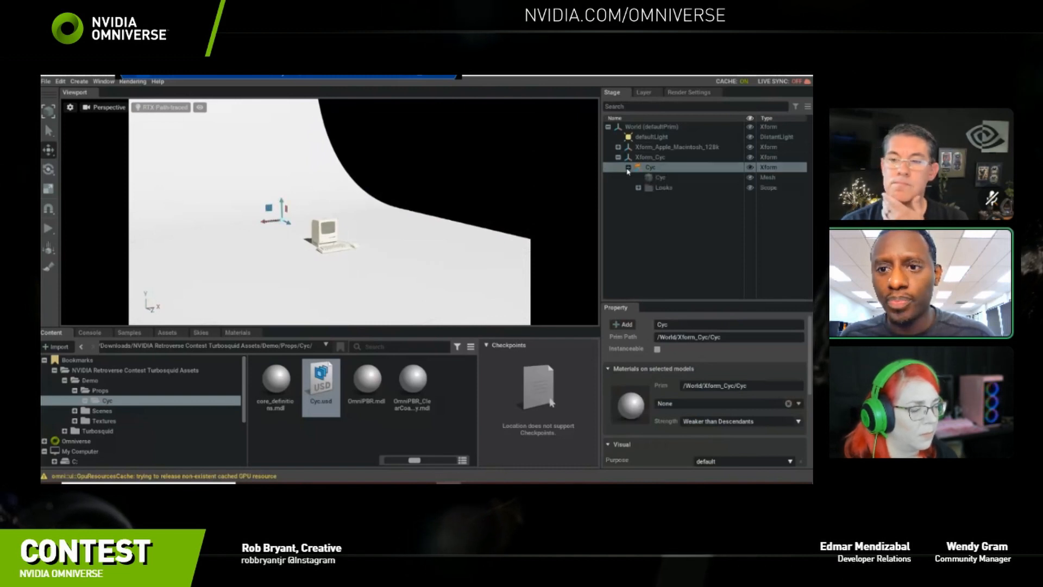
pyautogui.click(628, 168)
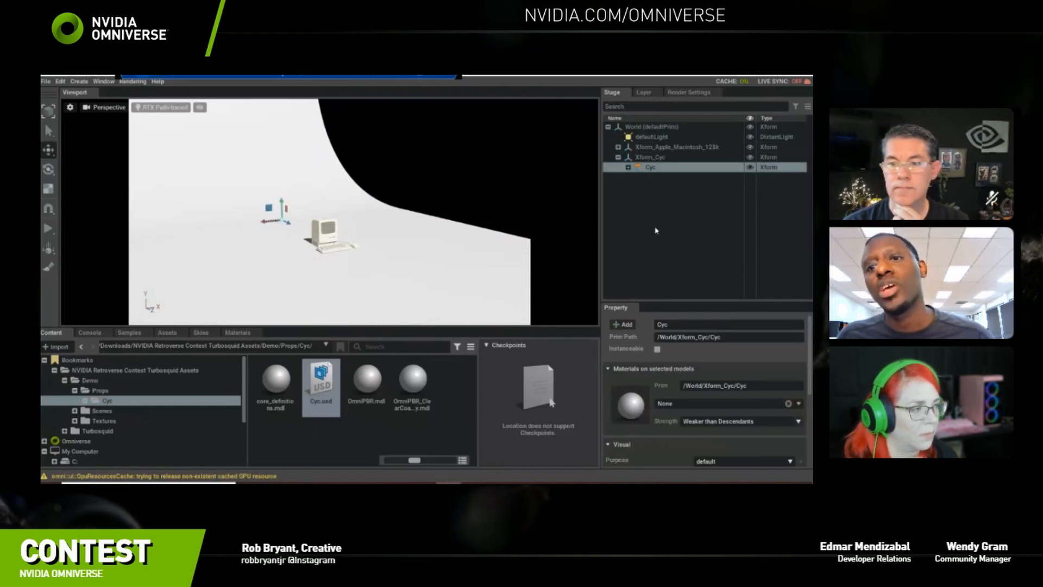
pyautogui.click(635, 208)
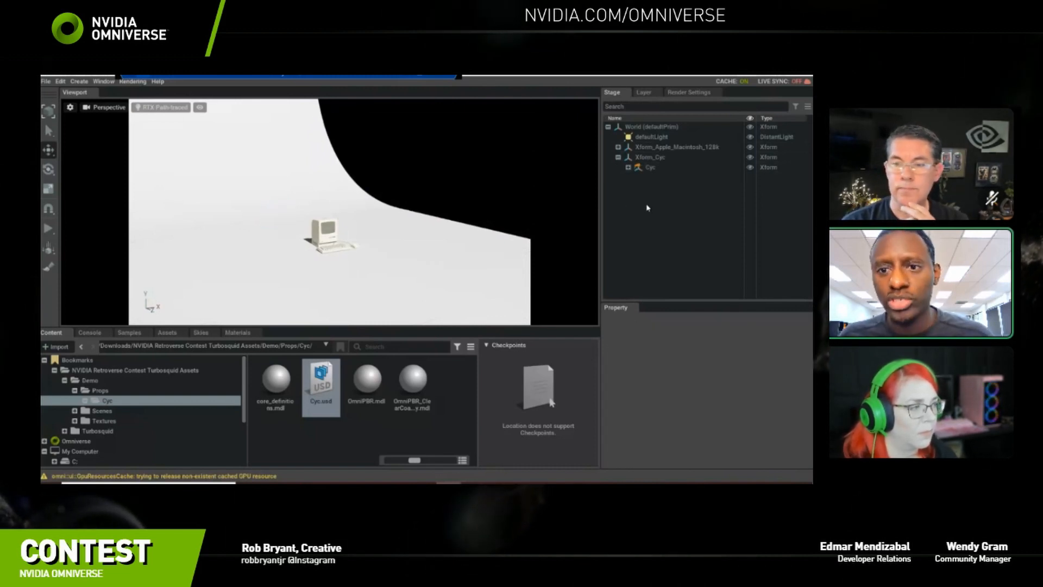
# Create a new OmniPBR material in the stage with nothing selected.
pyautogui.rightClick(658, 227)
pyautogui.moveTo(683, 244)
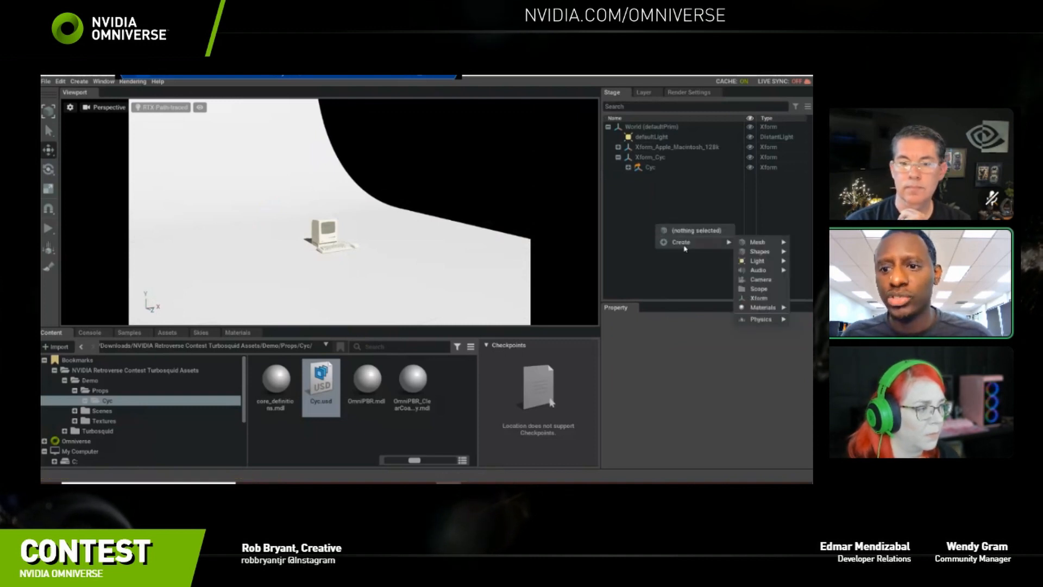
pyautogui.rightClick(620, 196)
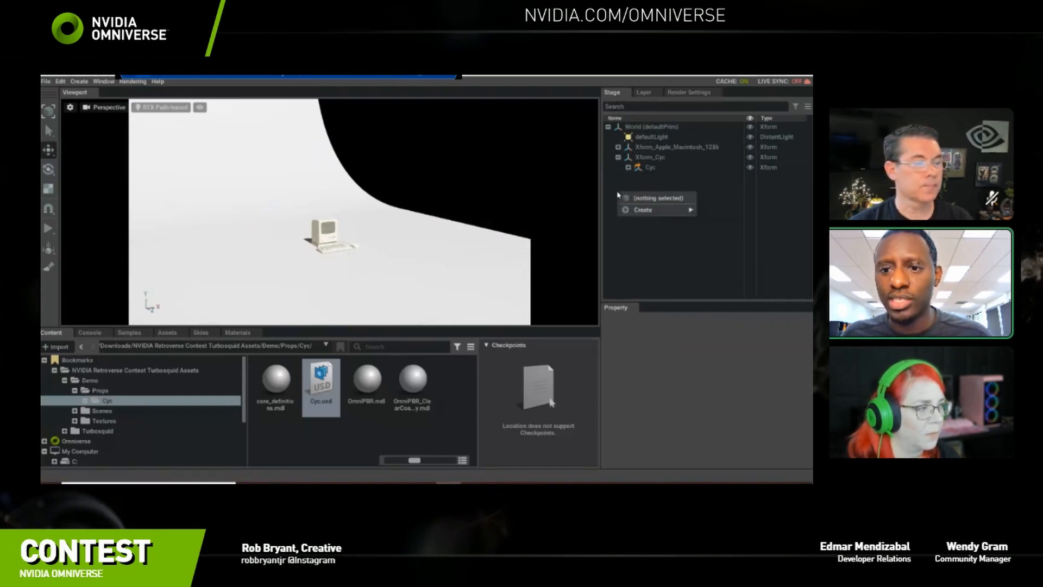
pyautogui.moveTo(638, 213)
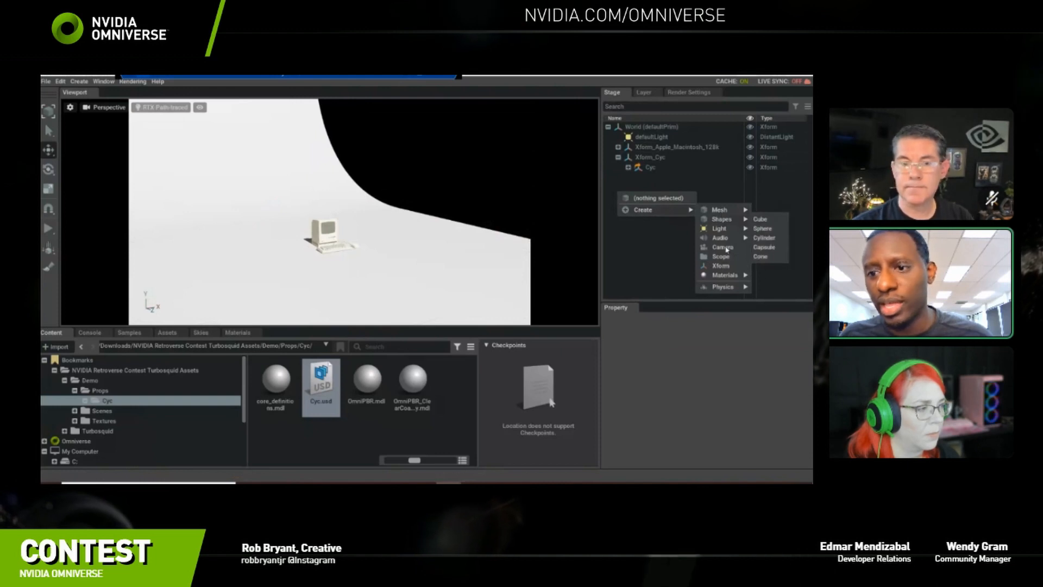
pyautogui.moveTo(722, 279)
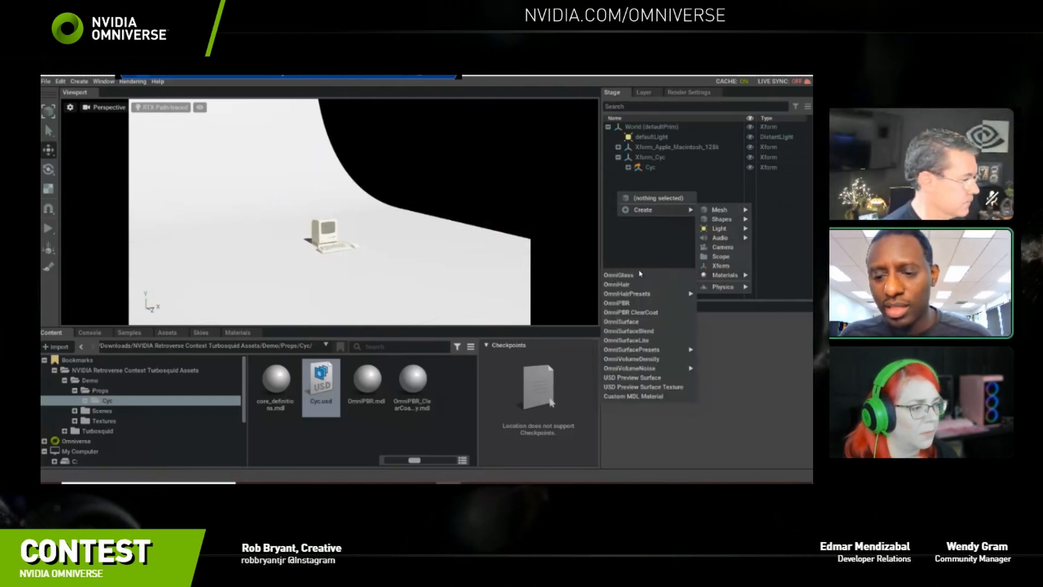
pyautogui.moveTo(627, 298)
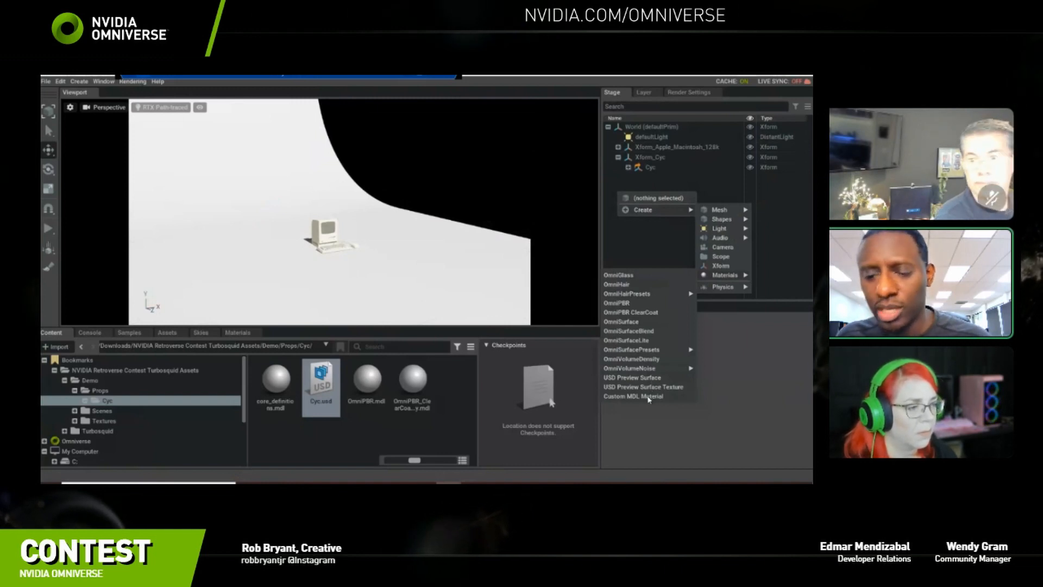
pyautogui.click(623, 305)
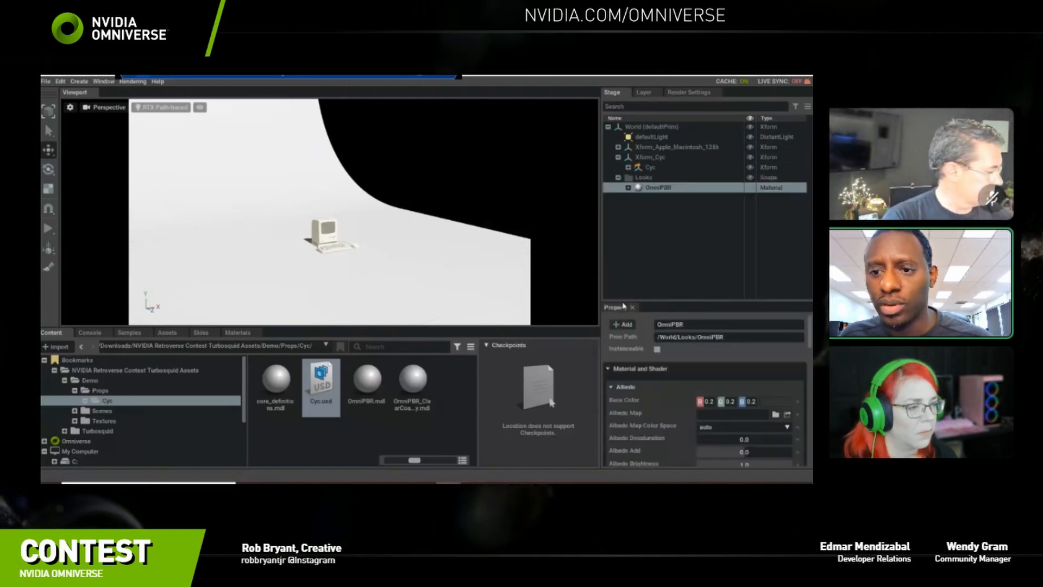
# Rename the new OmniPBR material in the root Looks scope to Cyc_MDL.
pyautogui.doubleClick(665, 188)
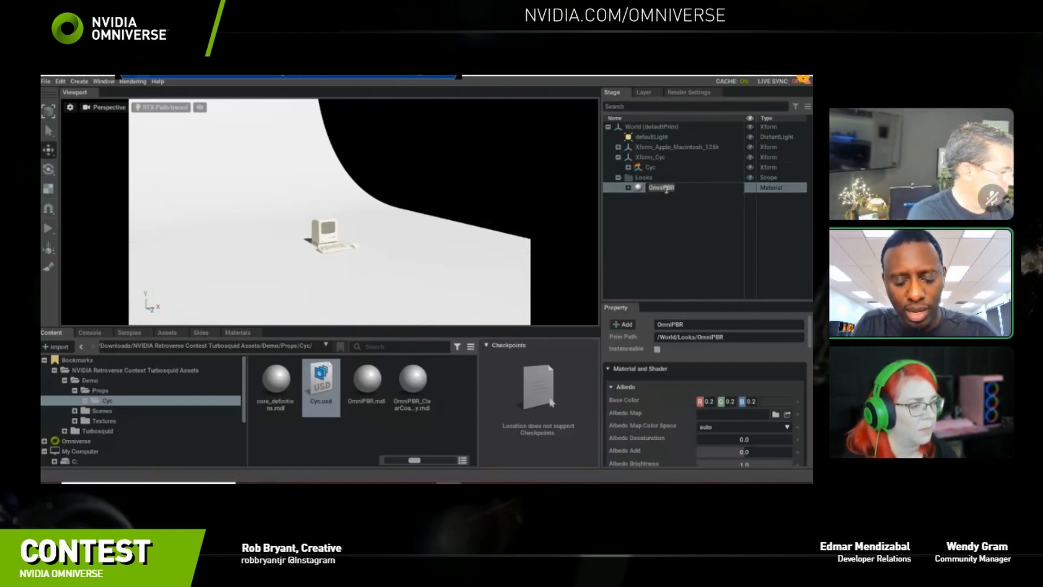
pyautogui.write('Oyc_MDL')
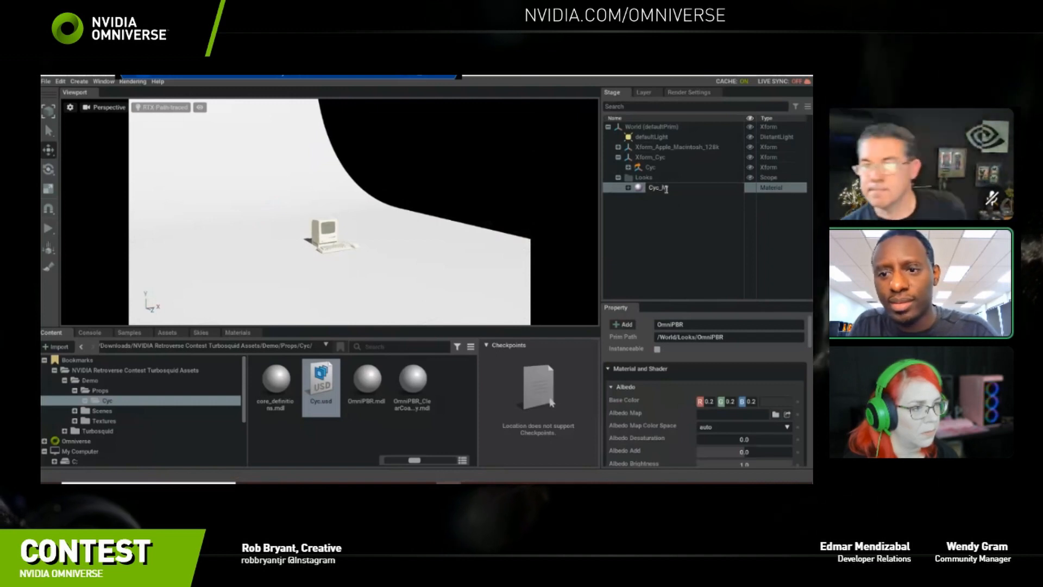
pyautogui.press('Return')
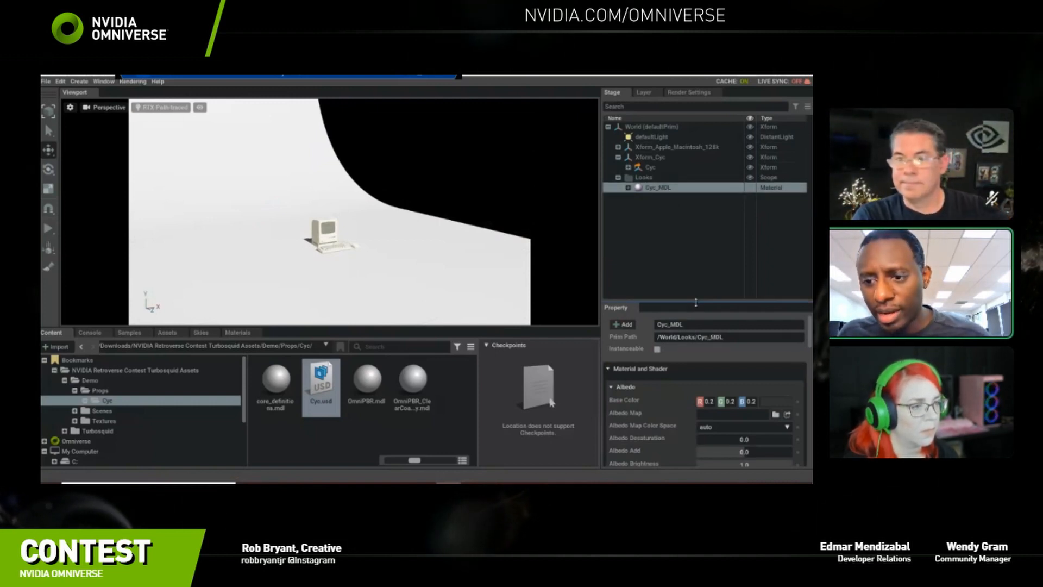
pyautogui.click(660, 194)
# Inspect the meshes and the Looks scope inside the Apple_Macintosh_128k prim.
pyautogui.click(618, 178)
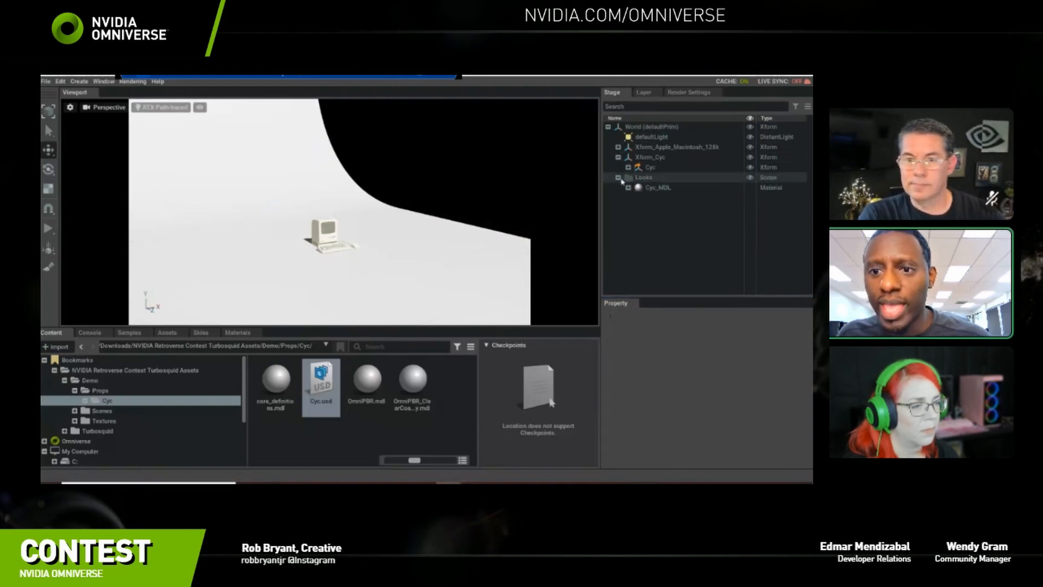
pyautogui.click(618, 157)
pyautogui.click(618, 147)
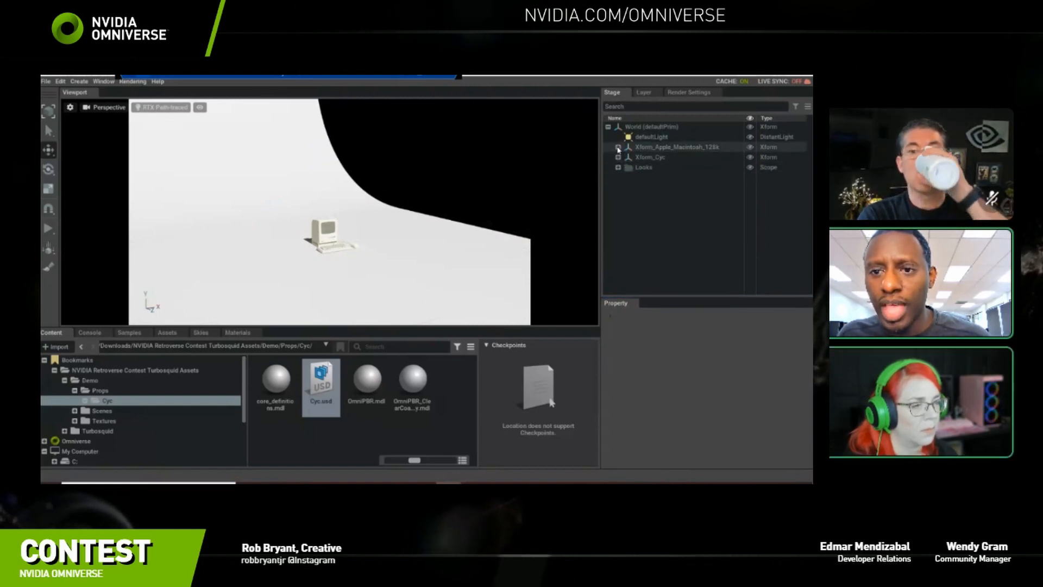
pyautogui.click(628, 157)
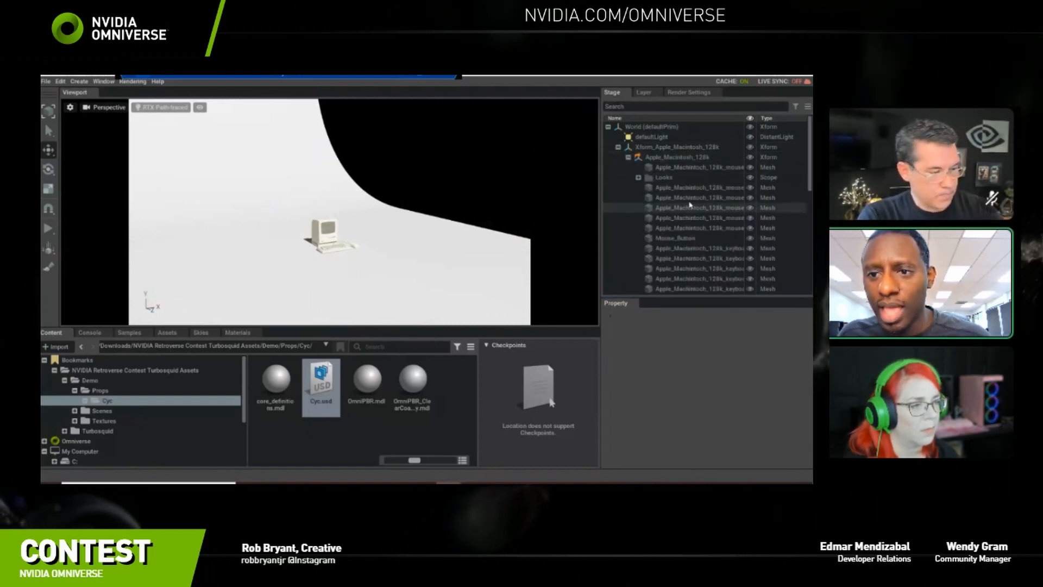
pyautogui.click(663, 178)
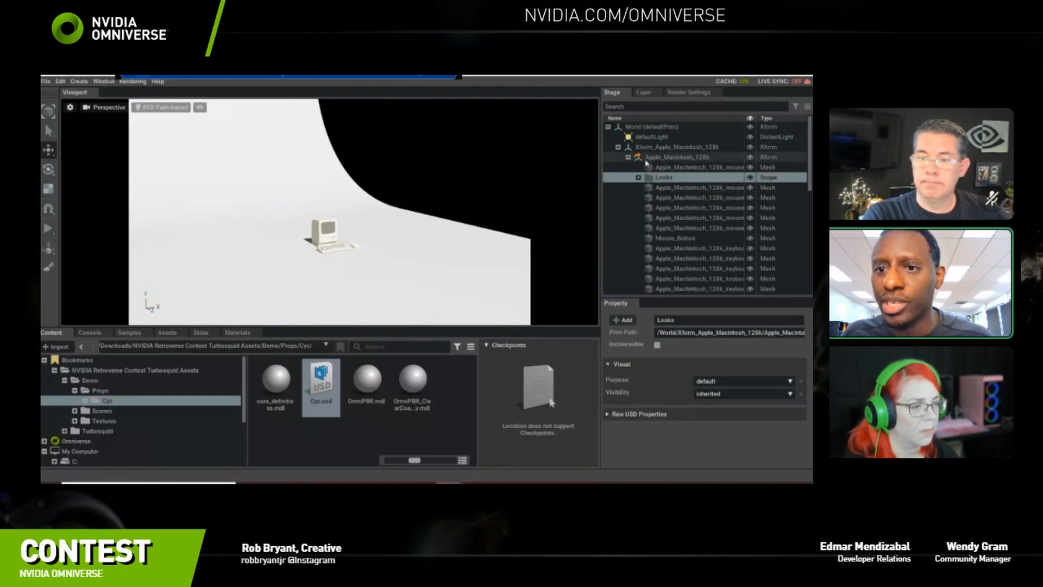
pyautogui.click(628, 157)
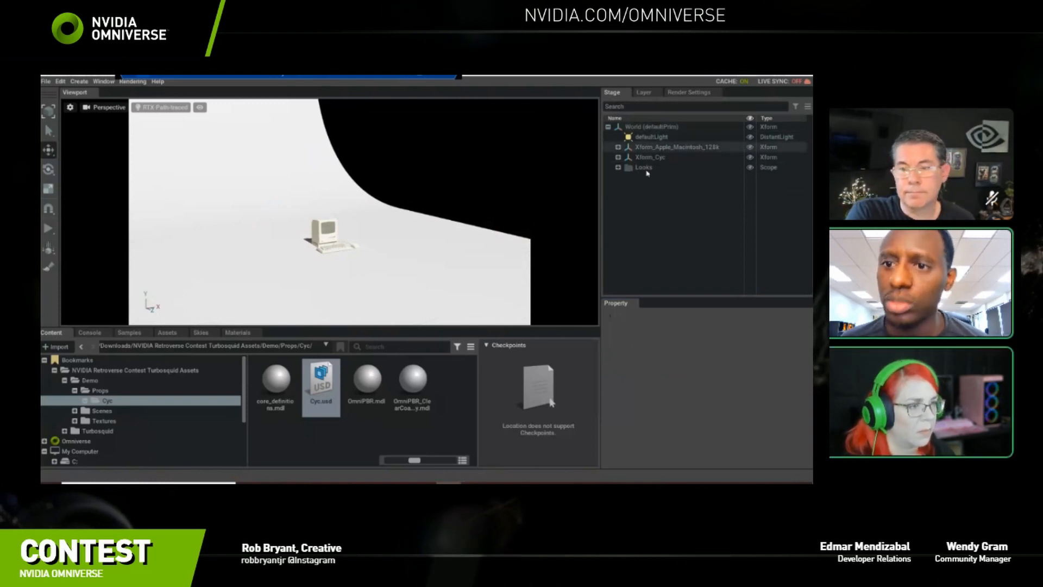
# Compare the root Looks scope with the Looks scope inside Cyc and check the material bound to the Cyc mesh.
pyautogui.click(626, 169)
pyautogui.click(618, 169)
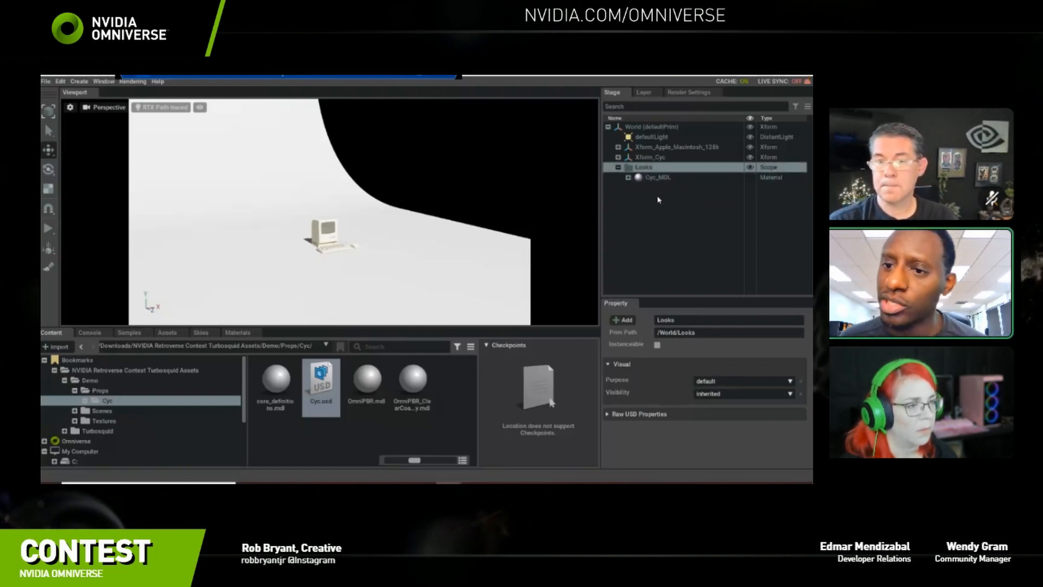
pyautogui.click(618, 157)
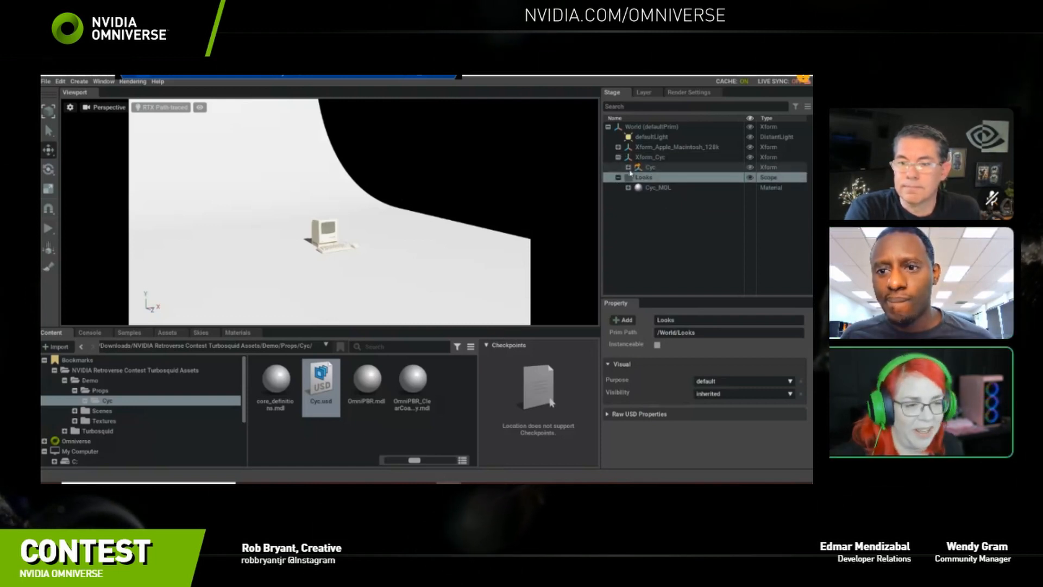
pyautogui.click(629, 168)
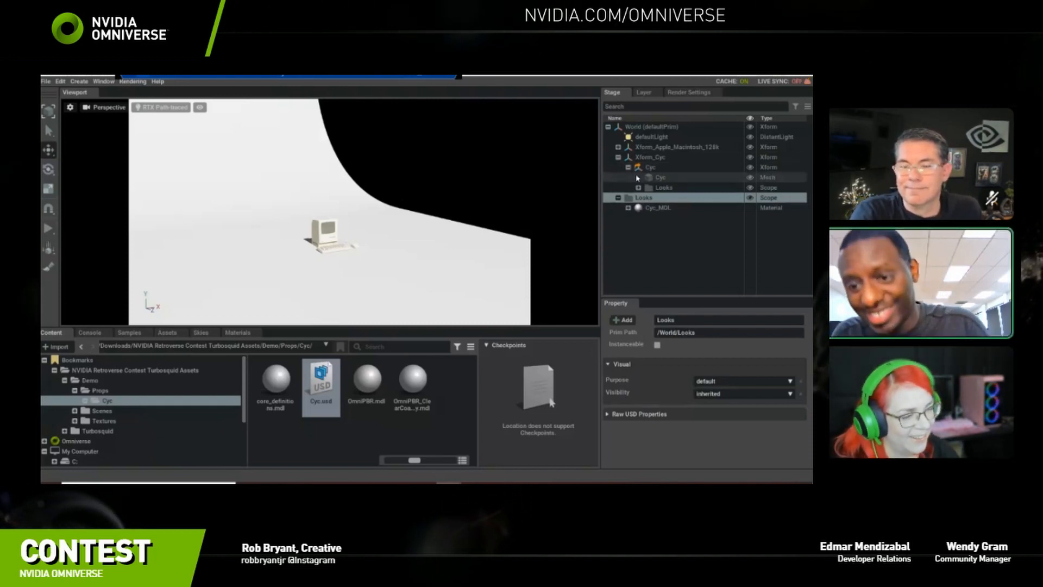
pyautogui.click(618, 198)
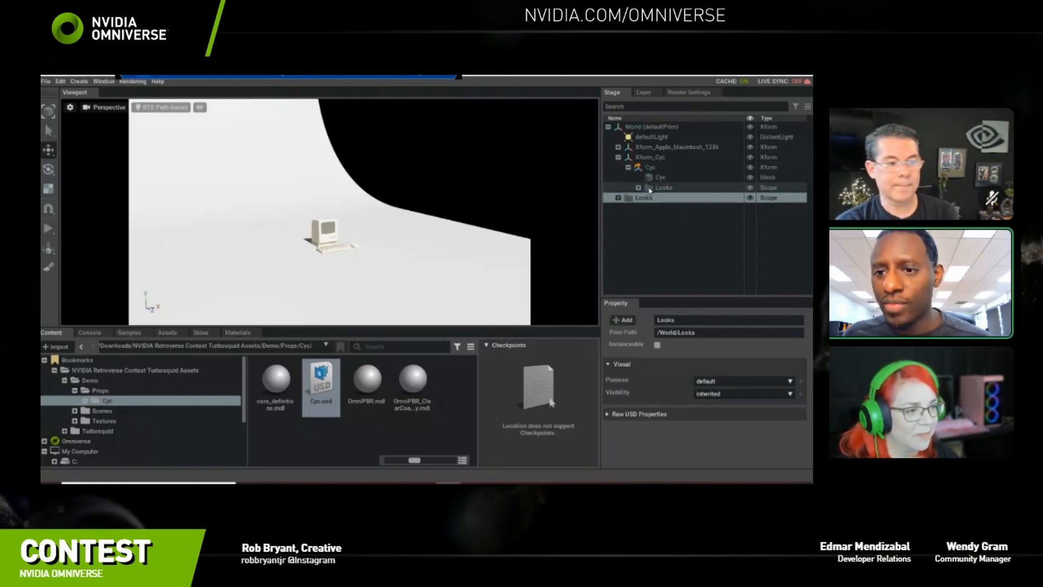
pyautogui.click(638, 187)
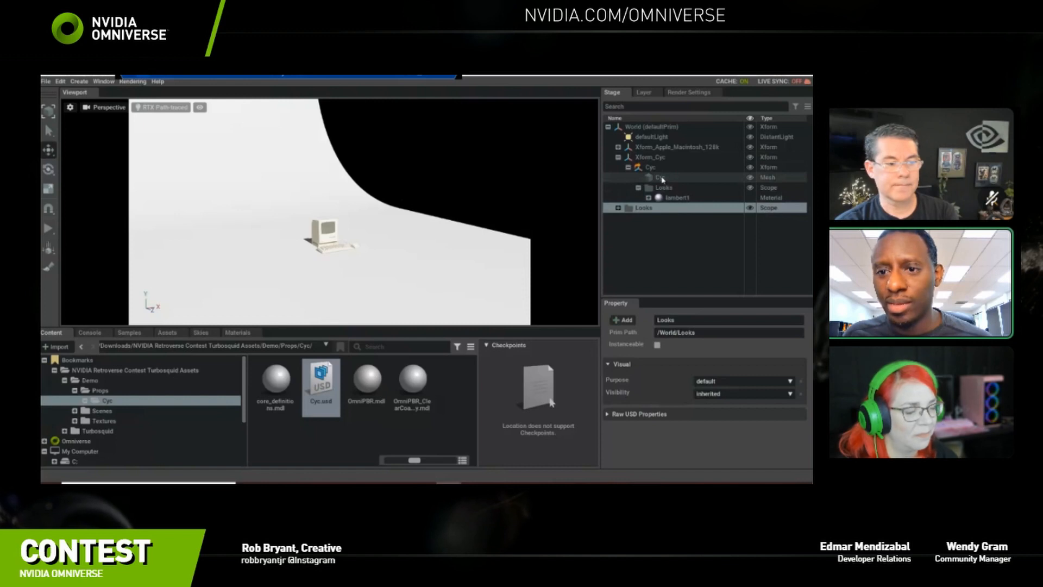
pyautogui.click(661, 177)
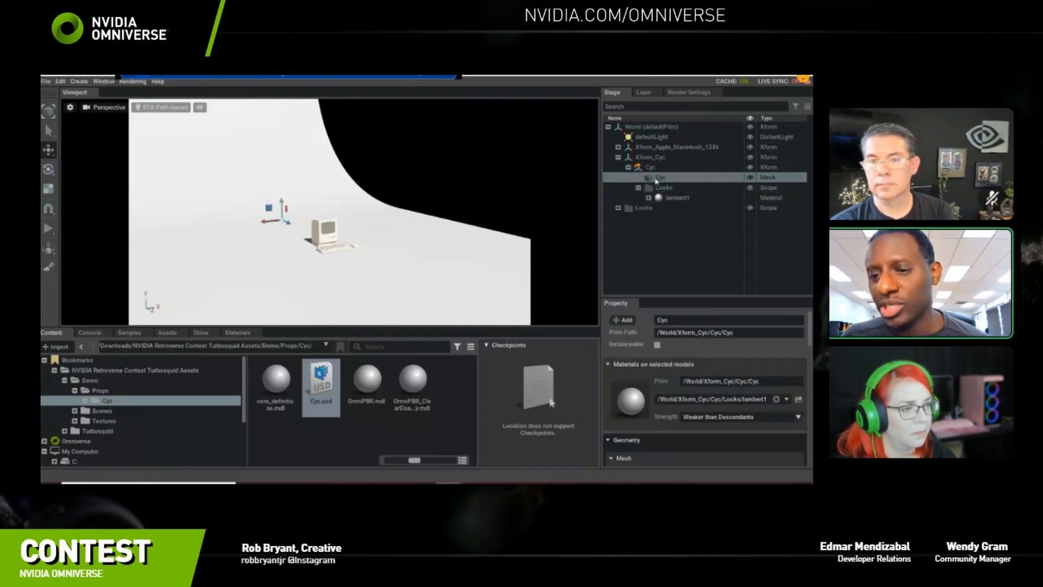
# Bind the Cyc_MDL material to the Cyc mesh.
pyautogui.click(638, 188)
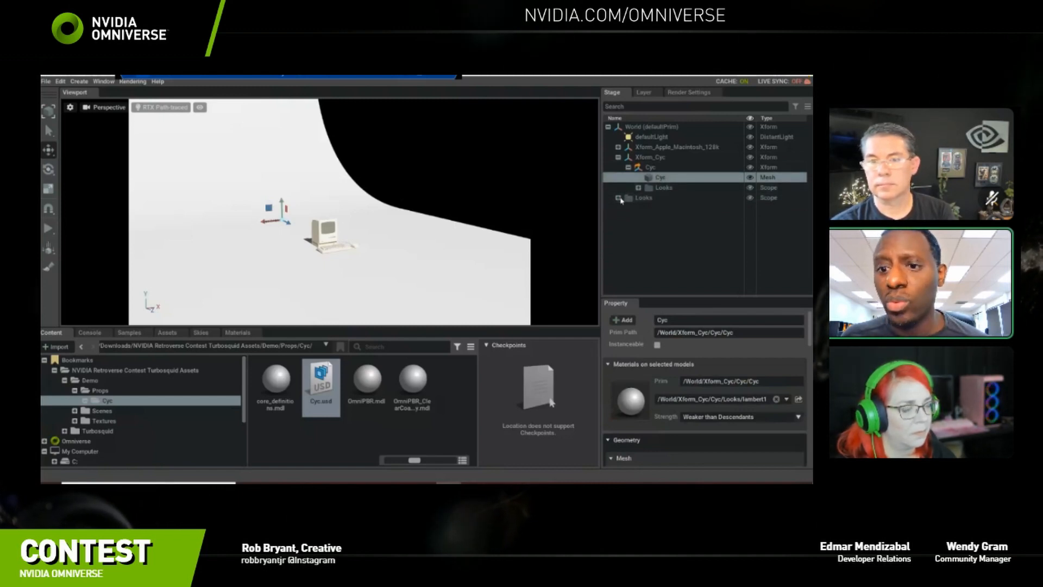
pyautogui.click(619, 198)
pyautogui.click(659, 208)
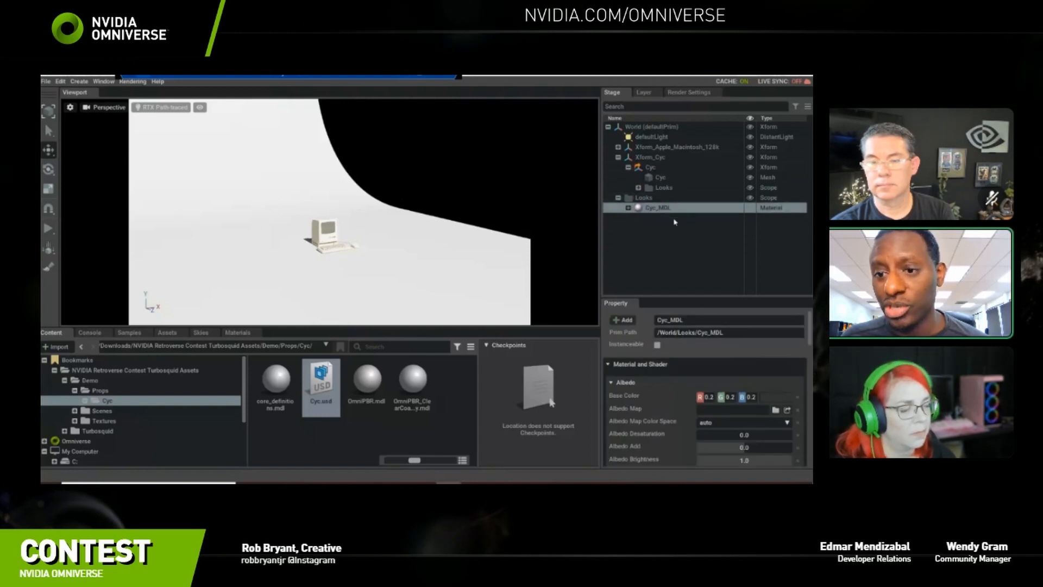
pyautogui.click(658, 178)
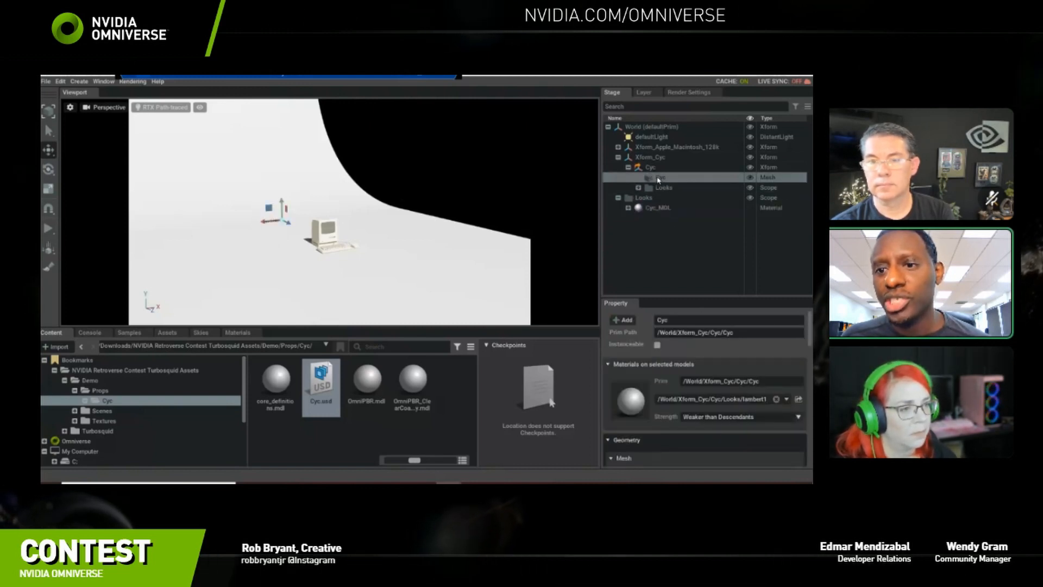
pyautogui.rightClick(657, 208)
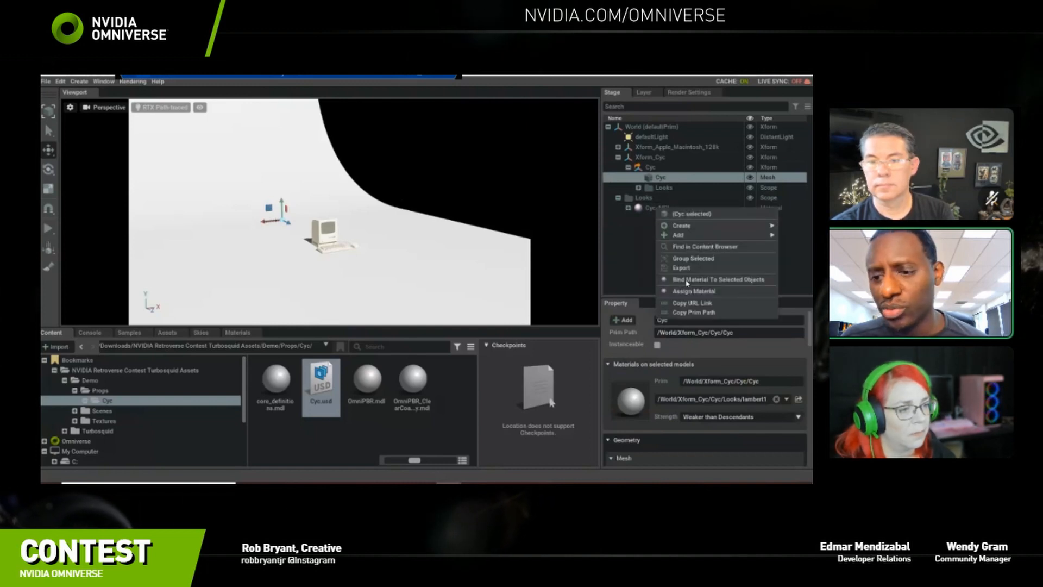
pyautogui.click(741, 280)
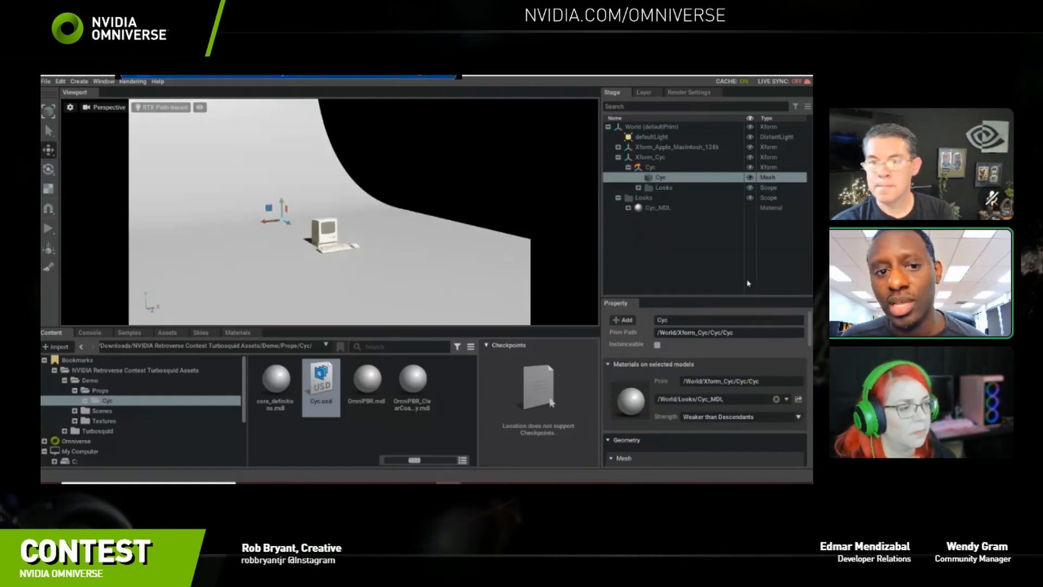
# Try a purple base color (R 0.62, G 0.18, B 0.74) on the Cyc_MDL material.
pyautogui.click(660, 208)
pyautogui.moveTo(218, 198)
pyautogui.keyDown('alt'); pyautogui.mouseDown()
pyautogui.moveTo(398, 201)
pyautogui.moveTo(349, 193)
pyautogui.mouseUp(); pyautogui.keyUp('alt')
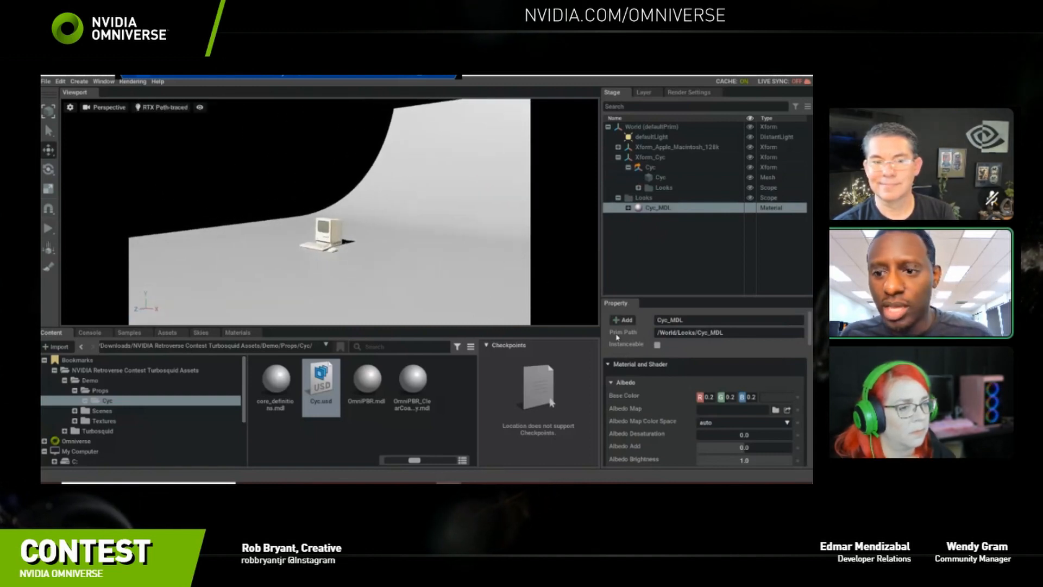
pyautogui.moveTo(679, 298); pyautogui.dragTo(679, 228)
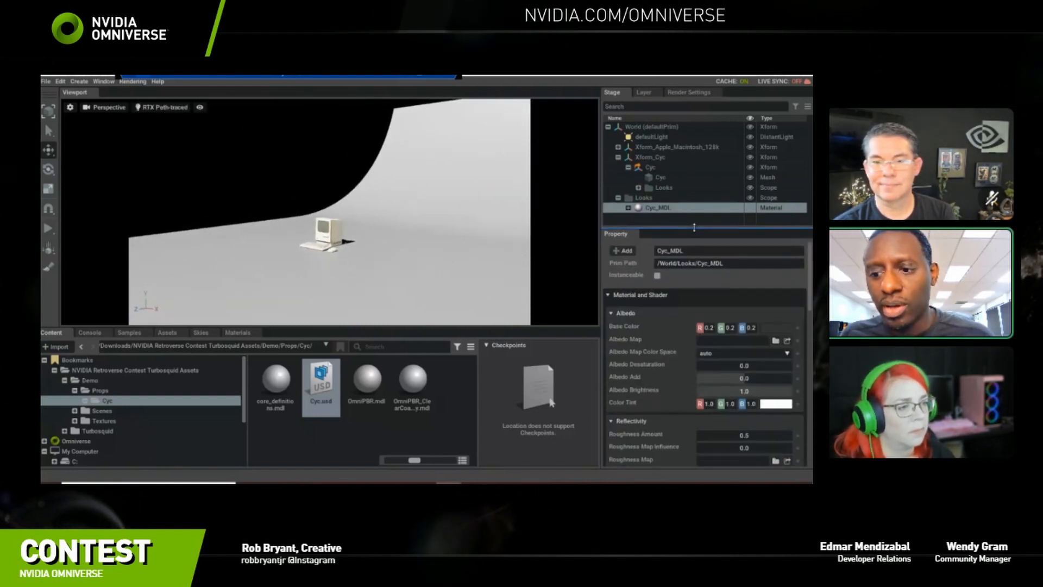
pyautogui.click(776, 328)
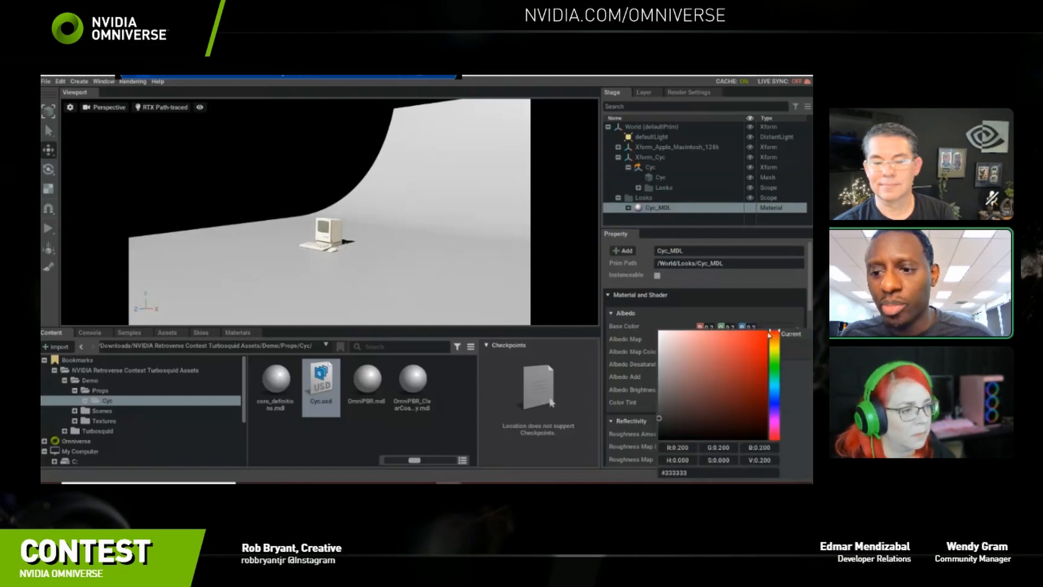
pyautogui.click(741, 360)
pyautogui.moveTo(777, 390); pyautogui.dragTo(776, 420)
pyautogui.keyDown('alt'); pyautogui.moveTo(407, 275); pyautogui.dragTo(437, 274); pyautogui.keyUp('alt')
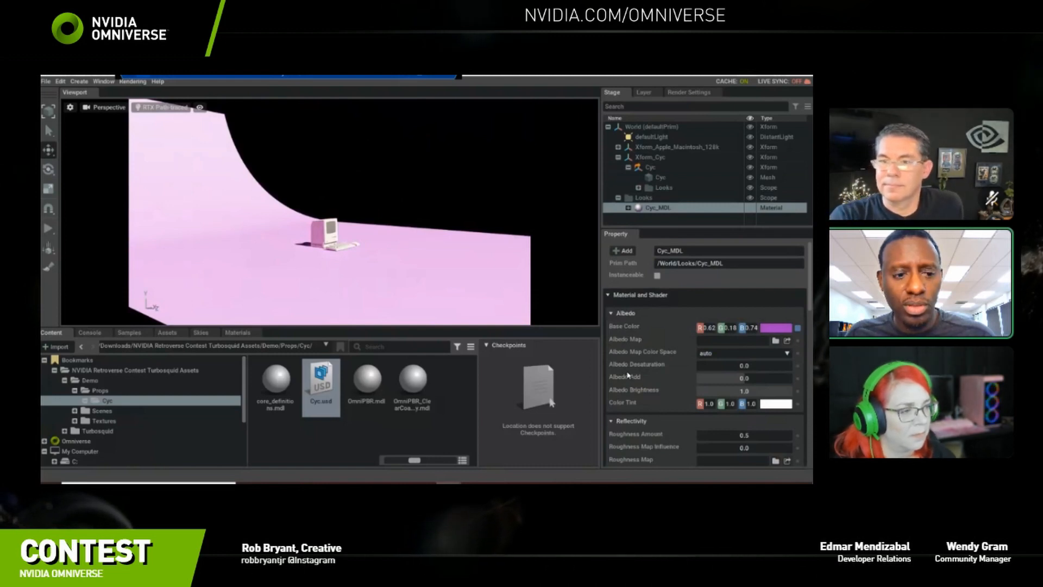
# Set Cyc_MDL's base color to neutral grey (0.47 in each channel) and its roughness amount to 0.1.
pyautogui.scroll(-3, 707, 354)
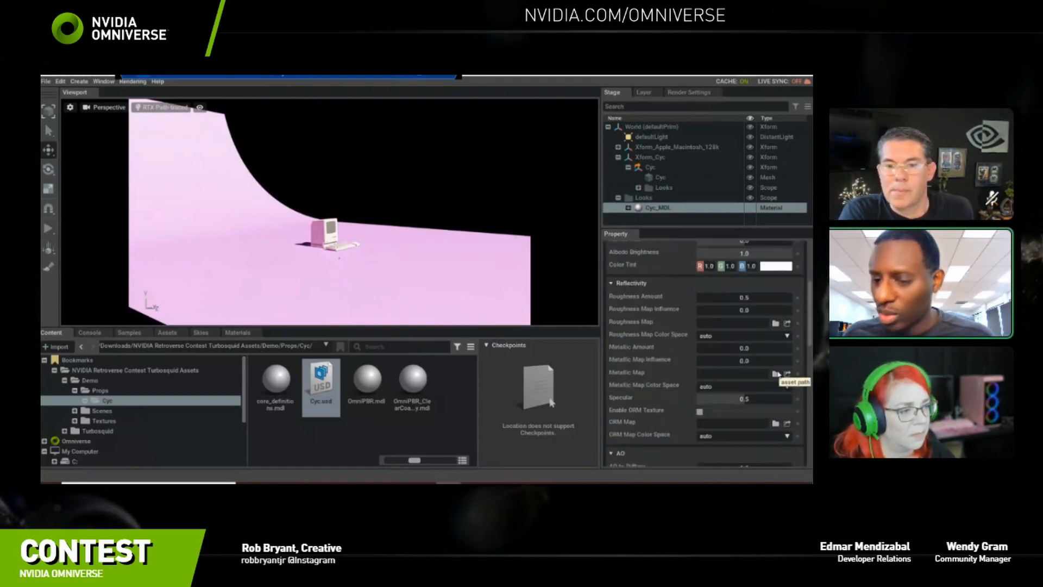
pyautogui.moveTo(809, 321); pyautogui.dragTo(809, 415)
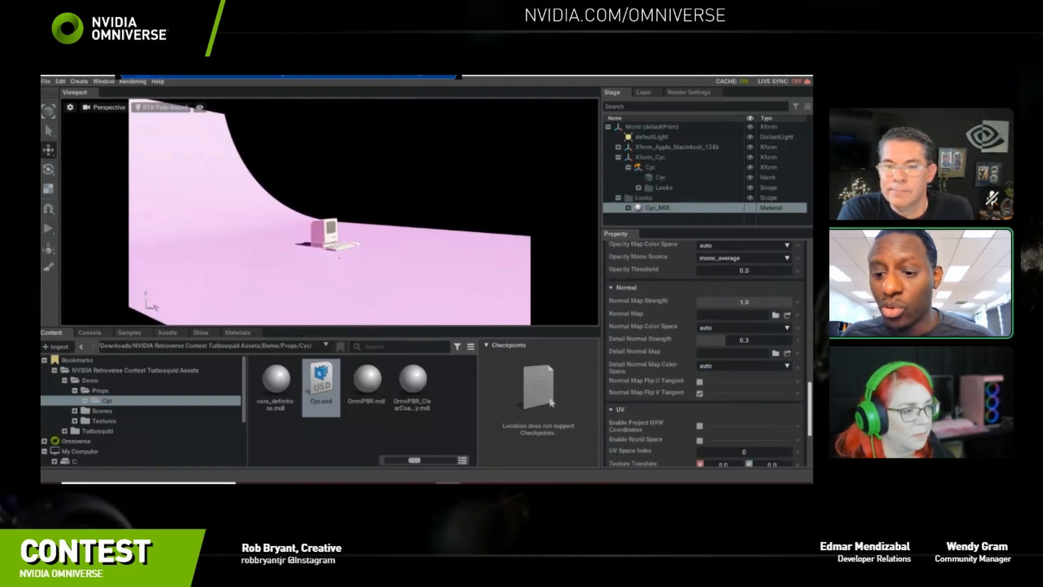
pyautogui.scroll(-1, 737, 355)
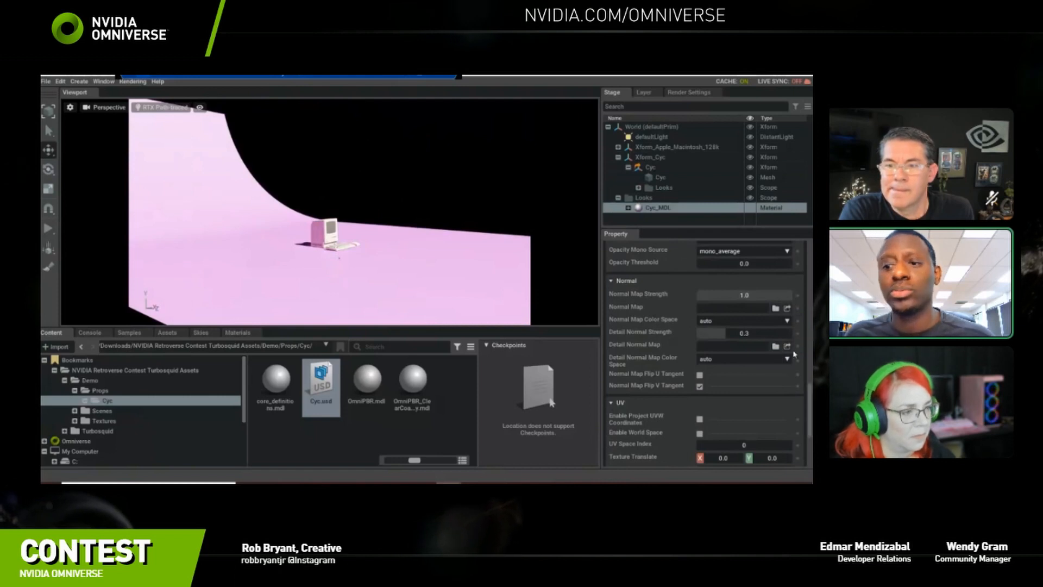
pyautogui.scroll(1, 808, 383)
pyautogui.scroll(10, 808, 383)
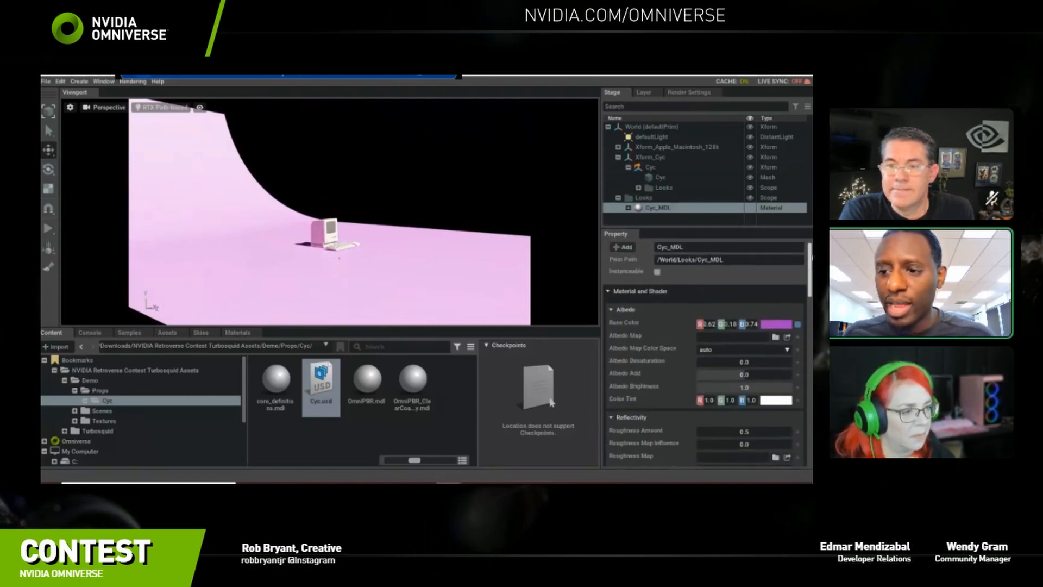
pyautogui.click(776, 327)
pyautogui.moveTo(731, 374)
pyautogui.mouseDown()
pyautogui.moveTo(657, 395)
pyautogui.moveTo(607, 390)
pyautogui.moveTo(656, 389)
pyautogui.mouseUp()
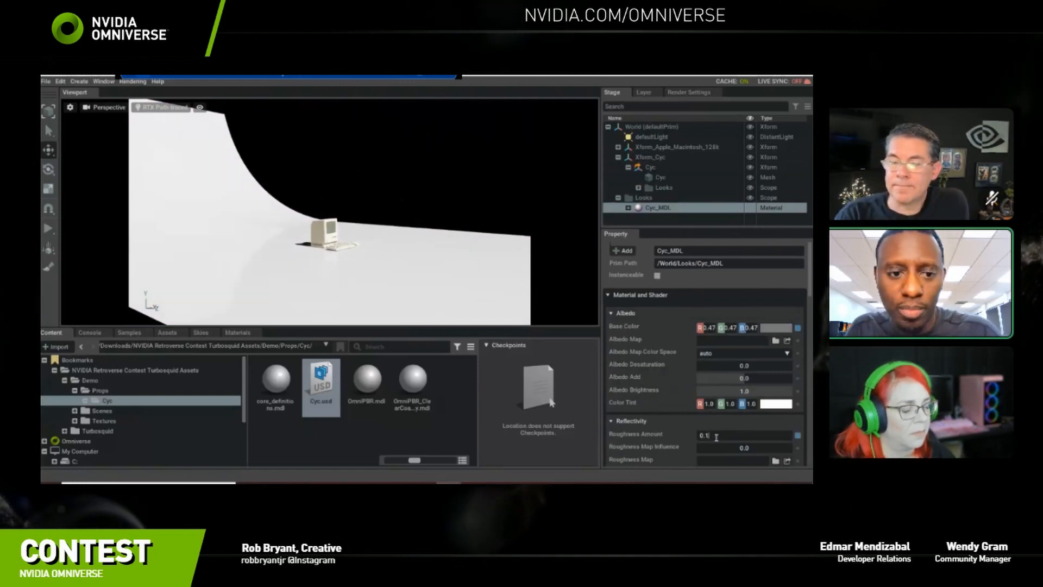
# Darken Cyc_MDL's base color to grey #242424 and frame the computer and its reflection more closely.
pyautogui.keyDown('alt'); pyautogui.moveTo(338, 240); pyautogui.dragTo(426, 259); pyautogui.keyUp('alt')
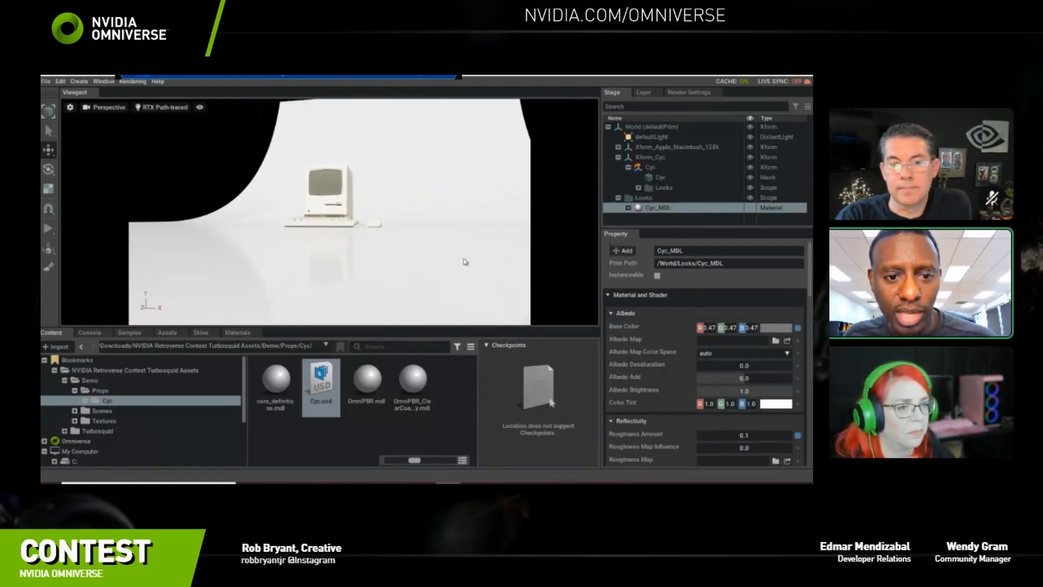
pyautogui.click(776, 327)
pyautogui.moveTo(661, 261); pyautogui.dragTo(647, 277)
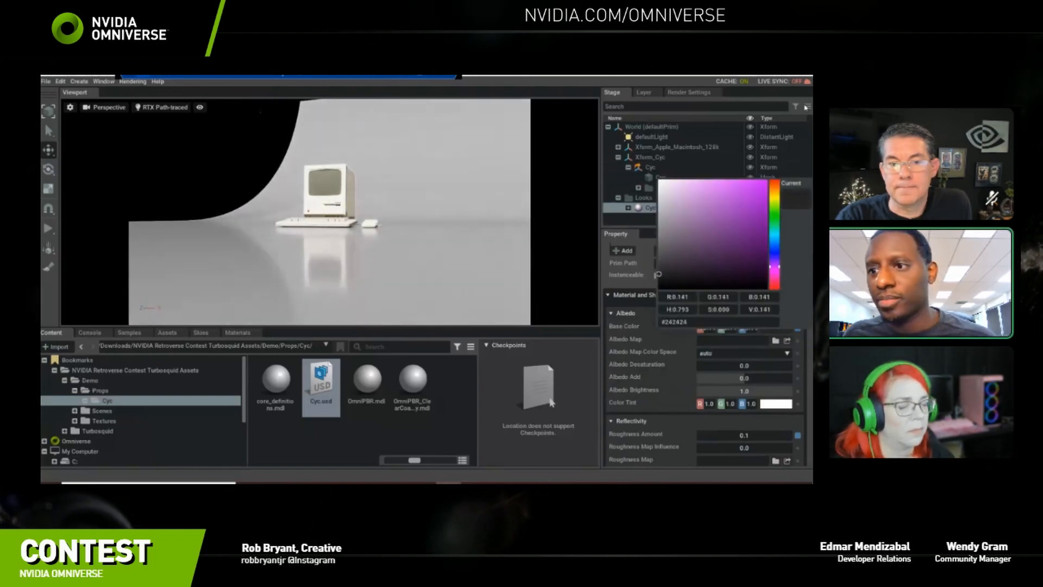
pyautogui.click(745, 96)
pyautogui.keyDown('alt'); pyautogui.moveTo(405, 246); pyautogui.dragTo(394, 214); pyautogui.keyUp('alt')
pyautogui.scroll(5, 394, 214)
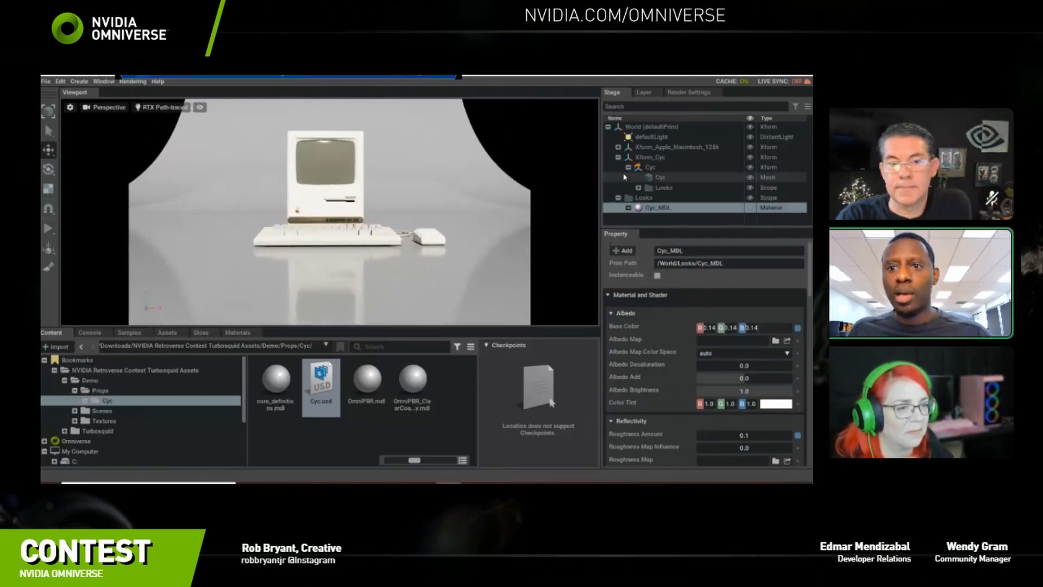
# Collapse the Xform_Cyc and root Looks branches in the stage hierarchy and clear the selection.
pyautogui.click(628, 167)
pyautogui.click(618, 158)
pyautogui.click(619, 167)
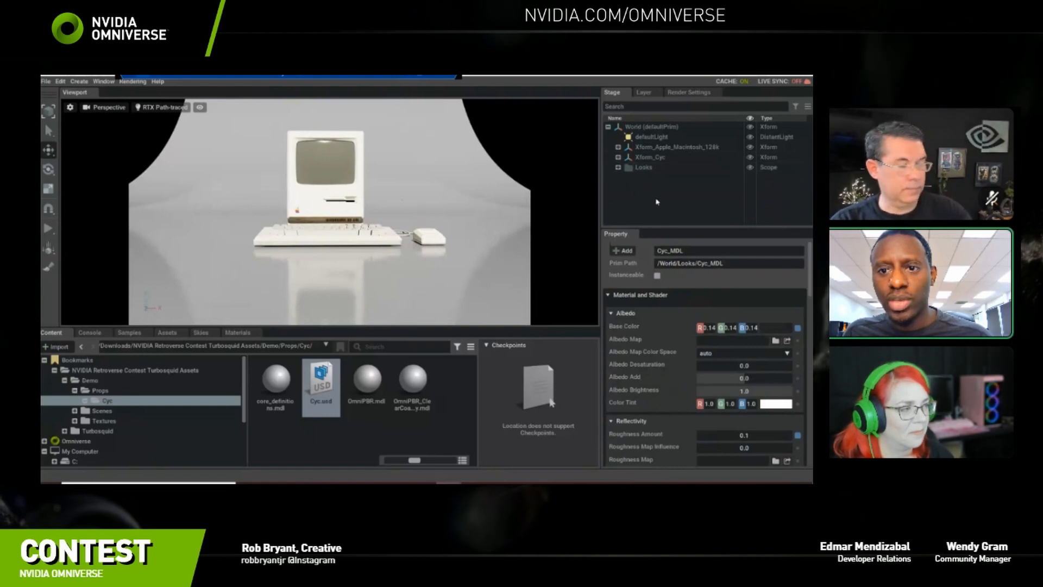
pyautogui.click(659, 201)
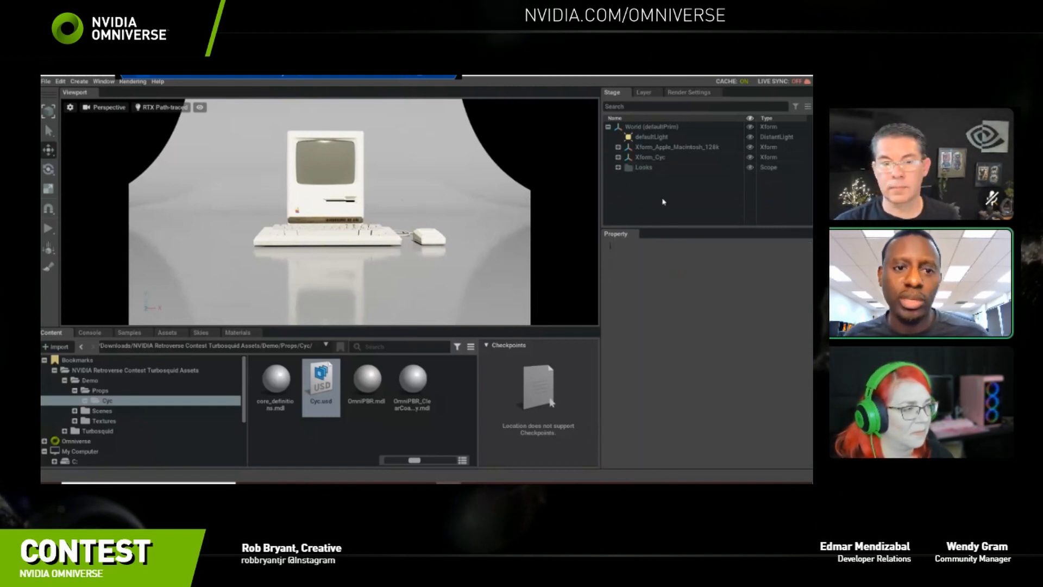
pyautogui.keyDown('alt'); pyautogui.moveTo(387, 199); pyautogui.dragTo(369, 216); pyautogui.keyUp('alt')
pyautogui.keyDown('alt'); pyautogui.moveTo(434, 210); pyautogui.dragTo(408, 211); pyautogui.keyUp('alt')
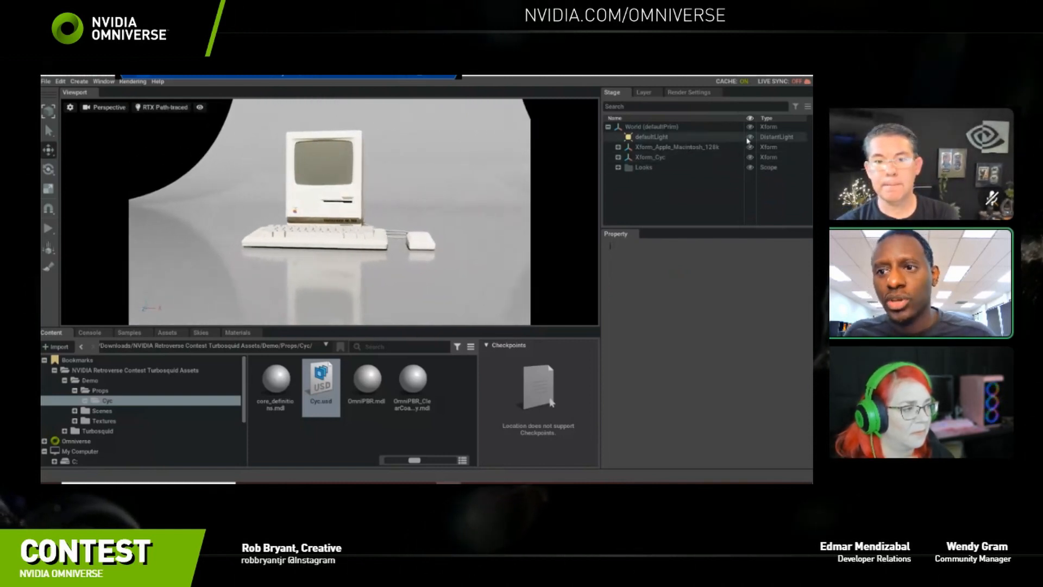
pyautogui.click(655, 139)
pyautogui.click(656, 199)
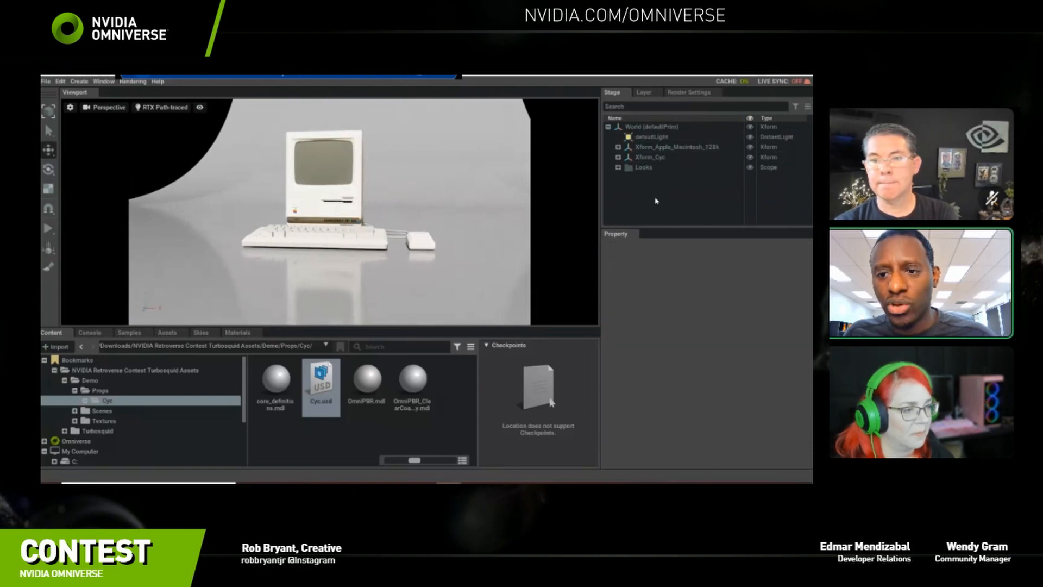
# Create a Rect Light in the stage with nothing else selected.
pyautogui.rightClick(656, 201)
pyautogui.click(642, 194)
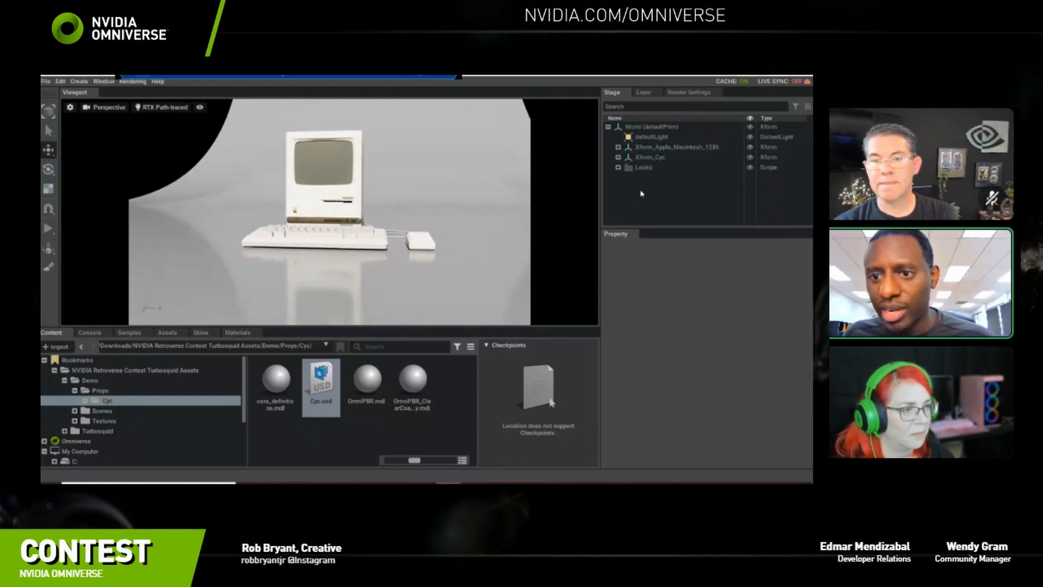
pyautogui.rightClick(642, 194)
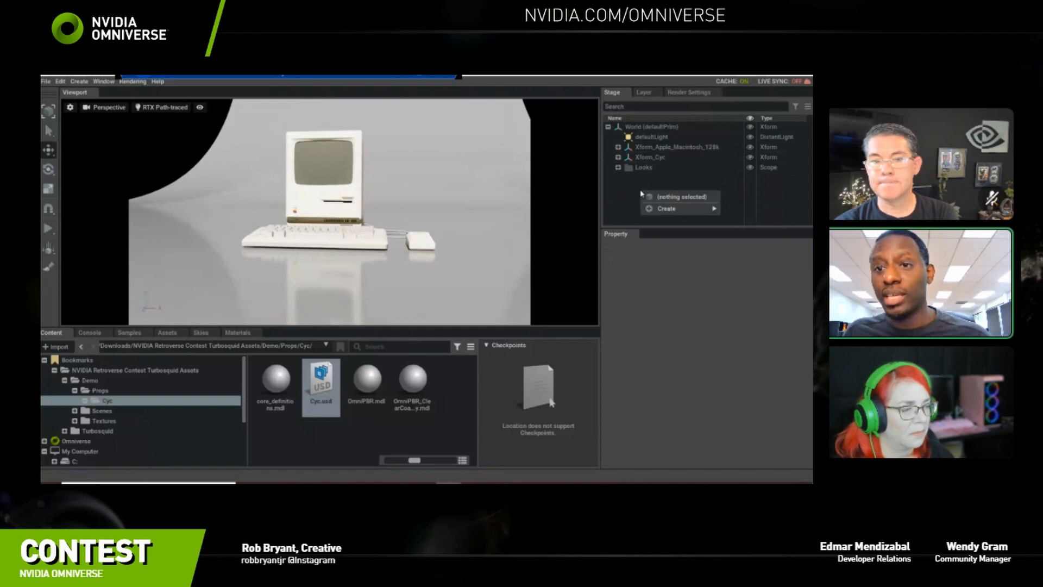
pyautogui.moveTo(668, 209)
pyautogui.moveTo(724, 228)
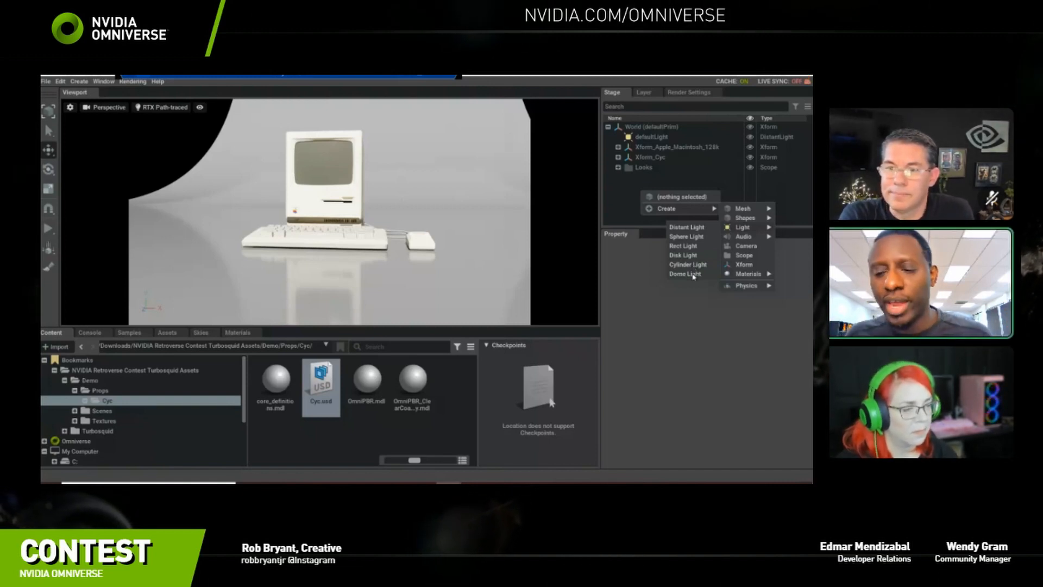
pyautogui.click(689, 247)
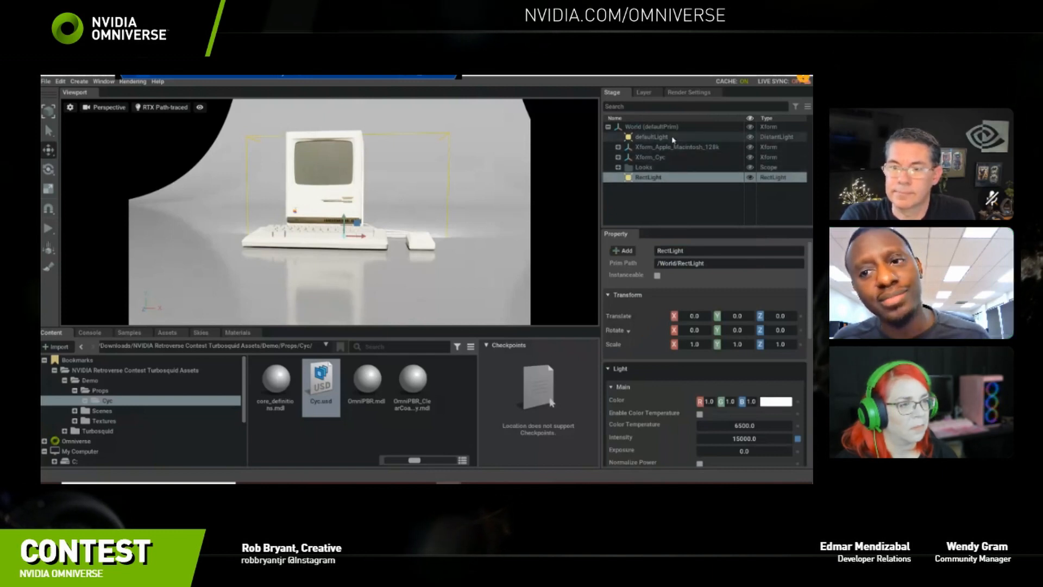
# Hide defaultLight to examine the scene lit only by the RectLight, show it again and clear the selection.
pyautogui.click(750, 137)
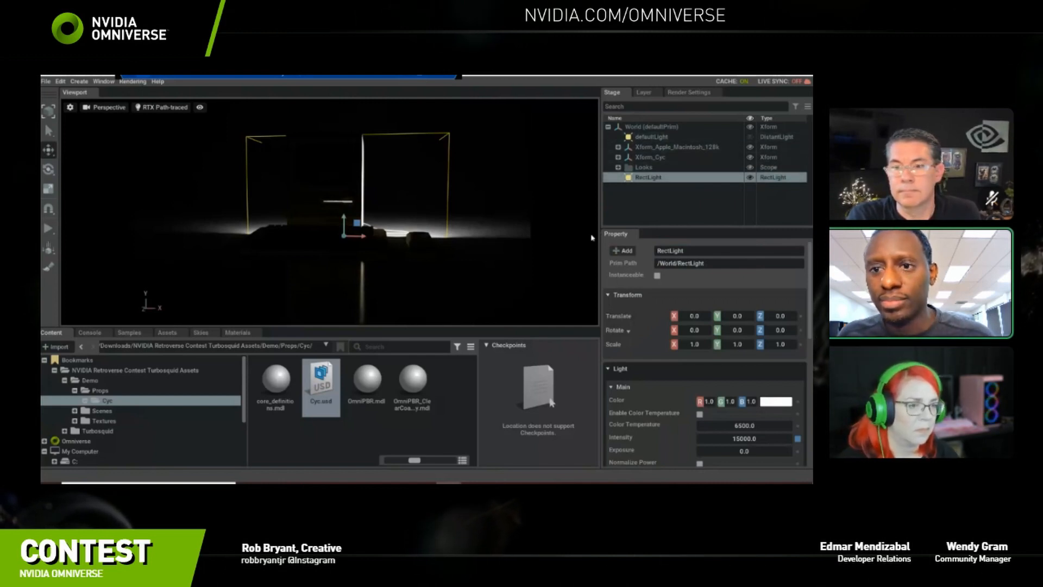
pyautogui.keyDown('alt'); pyautogui.moveTo(332, 235); pyautogui.dragTo(367, 238); pyautogui.keyUp('alt')
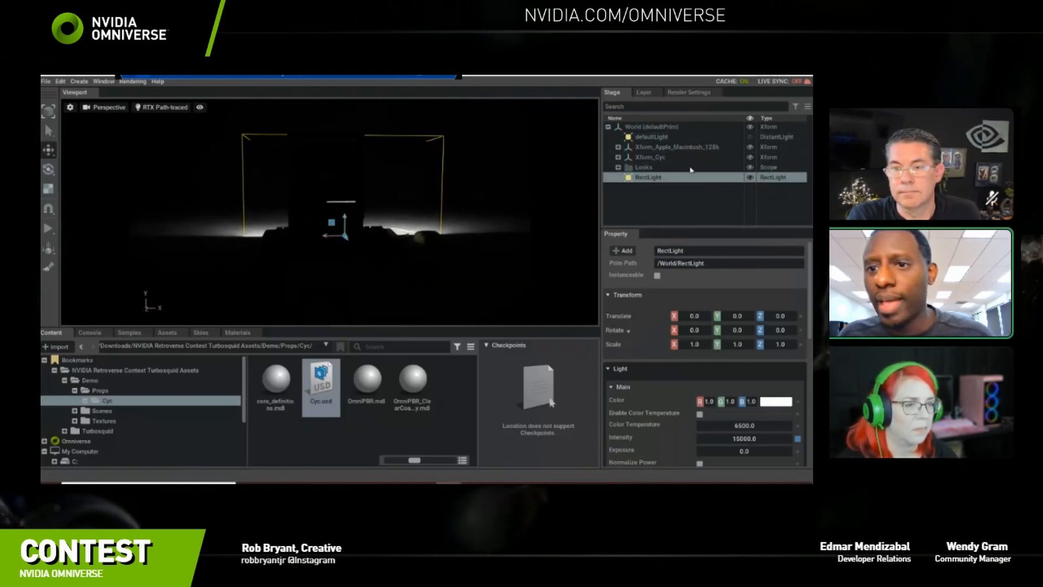
pyautogui.click(750, 137)
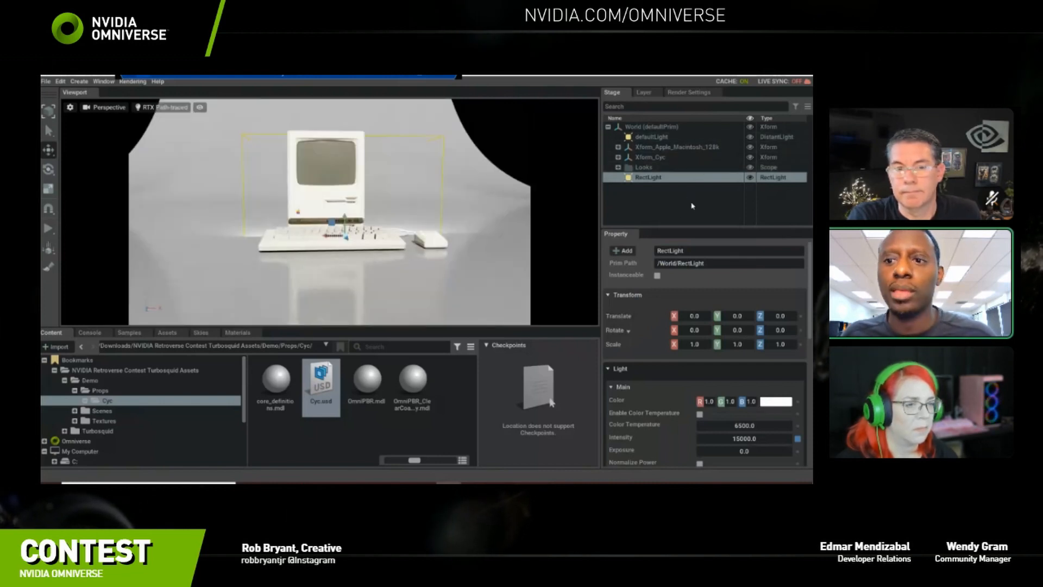
pyautogui.click(692, 206)
pyautogui.keyDown('alt'); pyautogui.moveTo(445, 222); pyautogui.dragTo(427, 223); pyautogui.keyUp('alt')
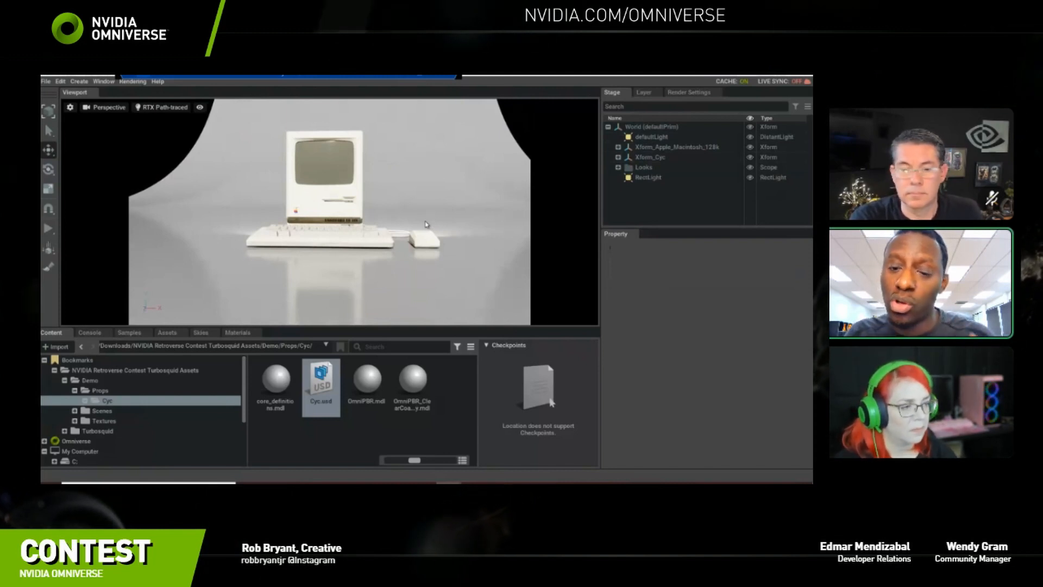
pyautogui.rightClick(626, 201)
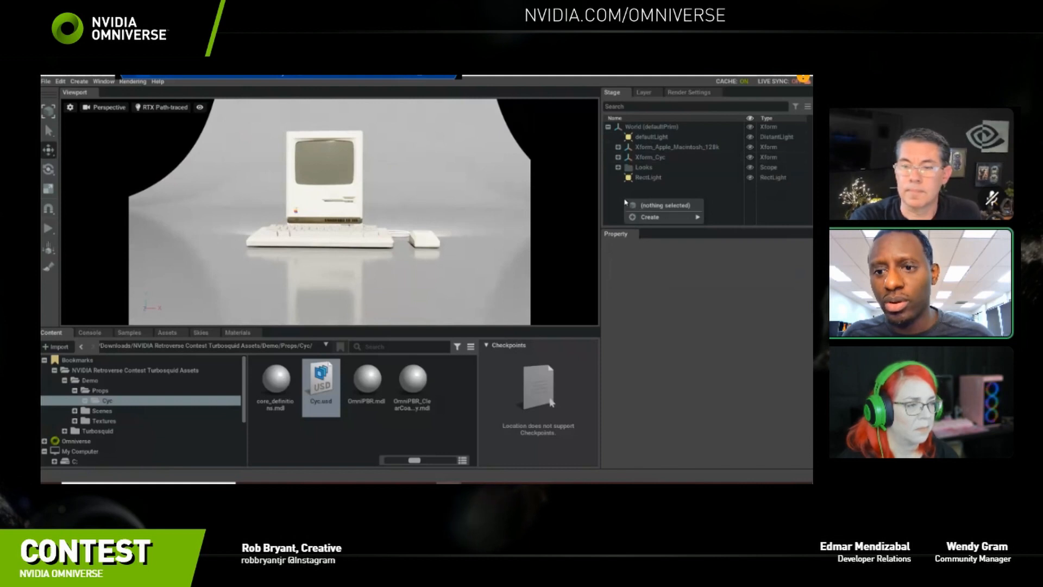
pyautogui.moveTo(652, 220)
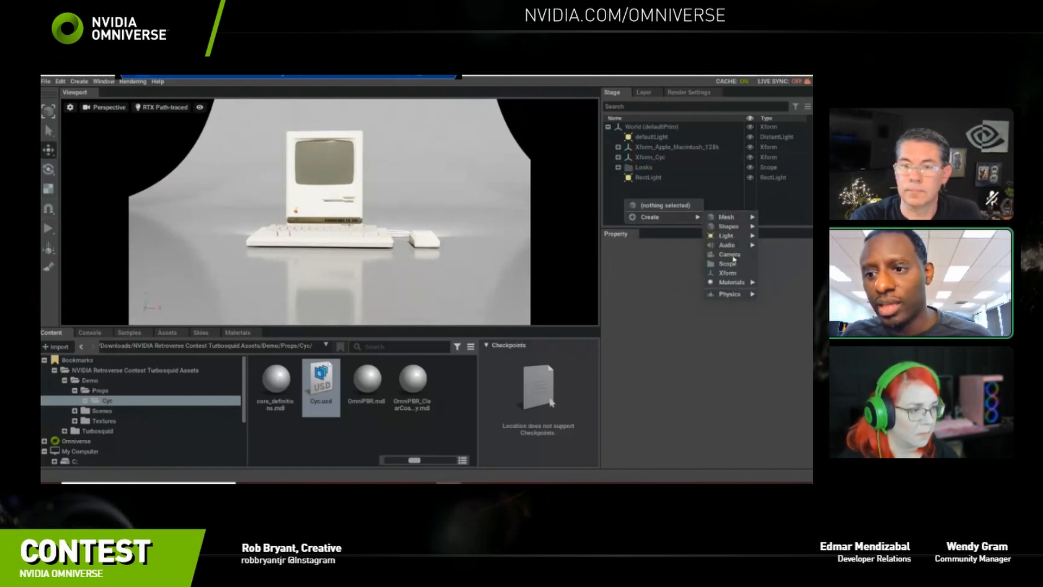
pyautogui.click(671, 191)
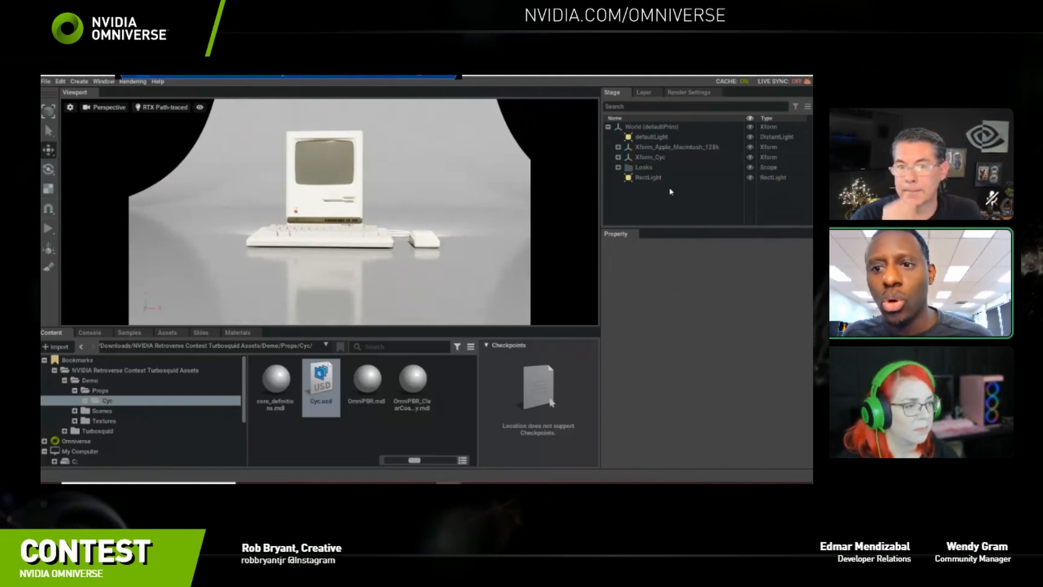
pyautogui.click(79, 82)
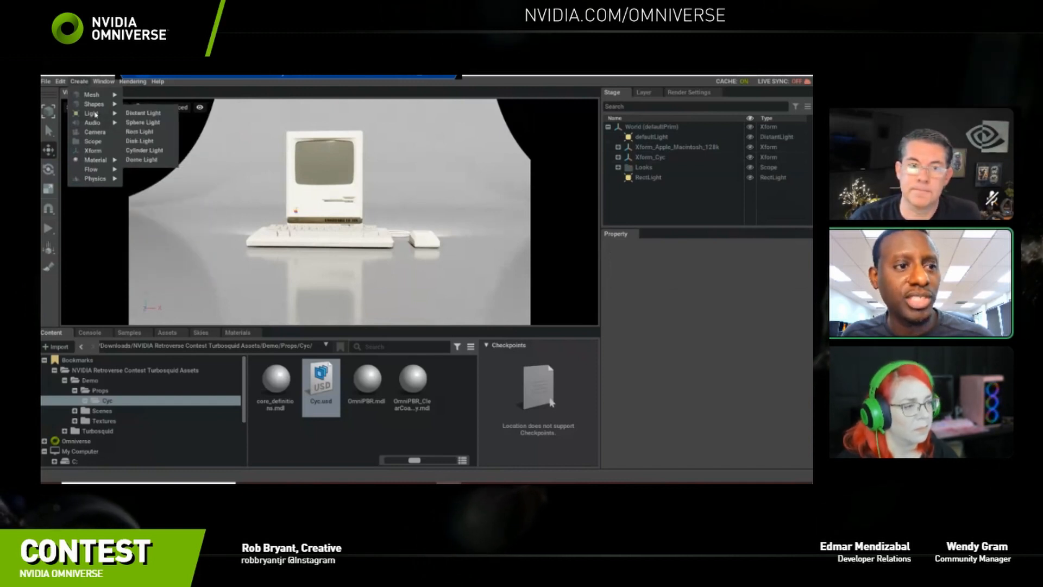
pyautogui.moveTo(91, 115)
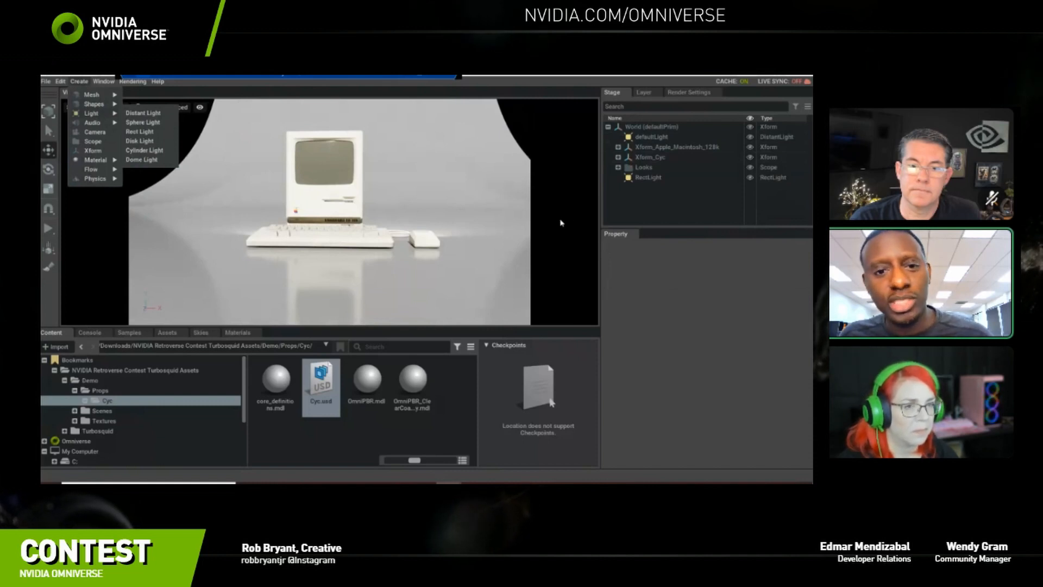
pyautogui.click(630, 209)
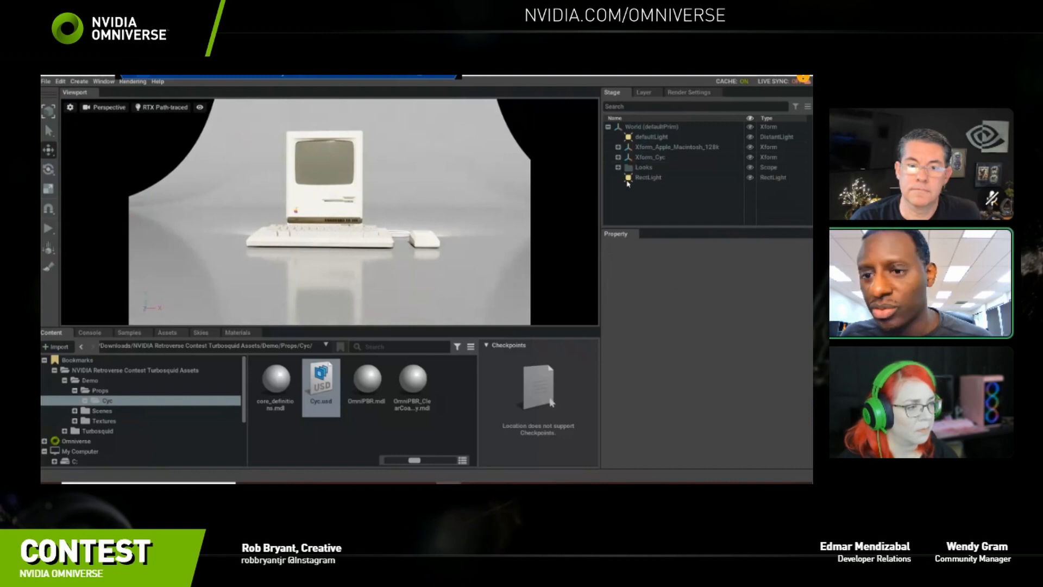
# Create a camera in the stage and rename it Shotcam.
pyautogui.rightClick(656, 212)
pyautogui.moveTo(680, 227)
pyautogui.moveTo(757, 246)
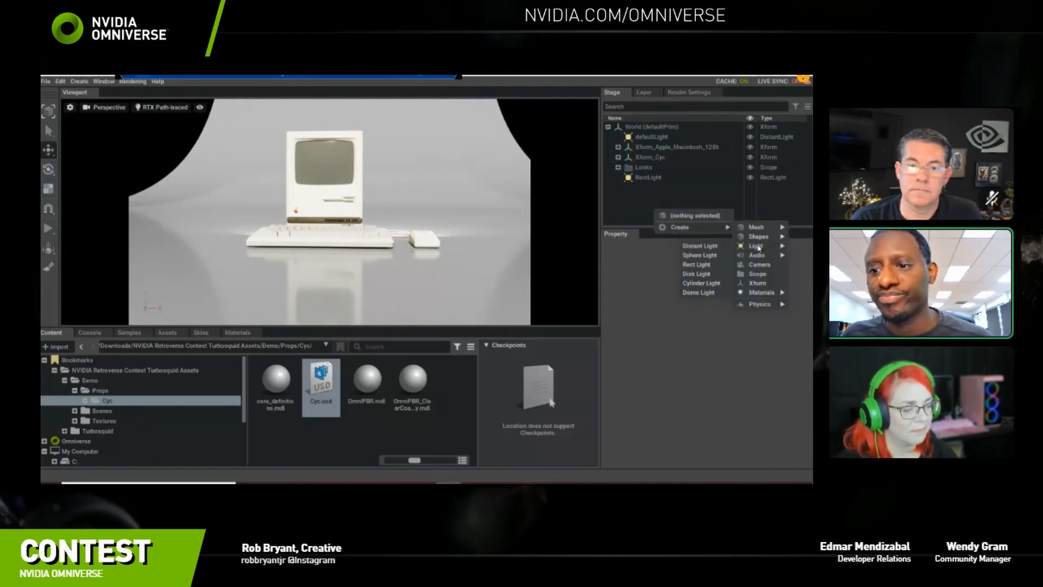
pyautogui.press('Escape')
pyautogui.click(645, 188)
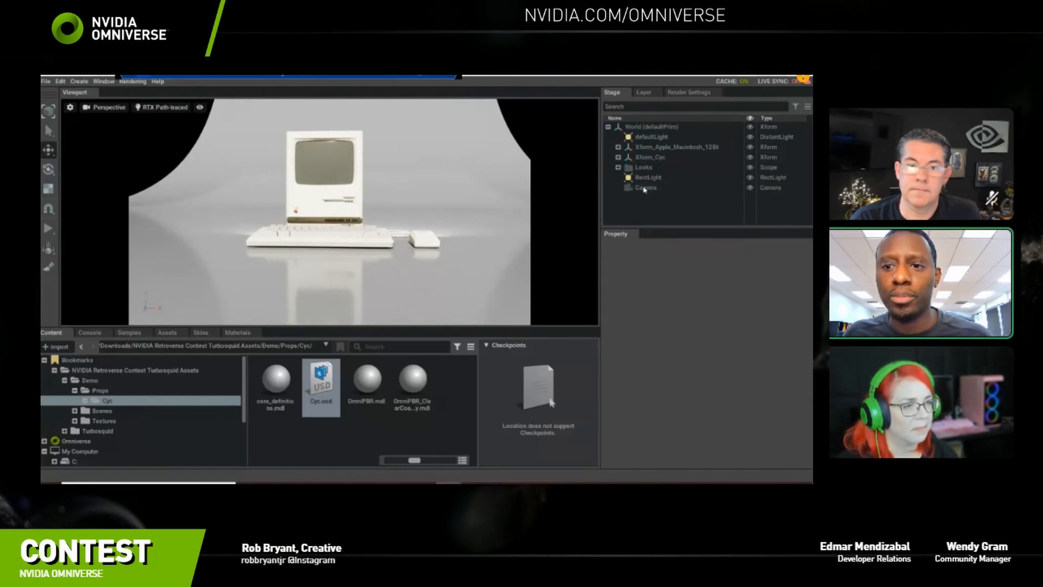
pyautogui.click(645, 188)
pyautogui.write('Spot')
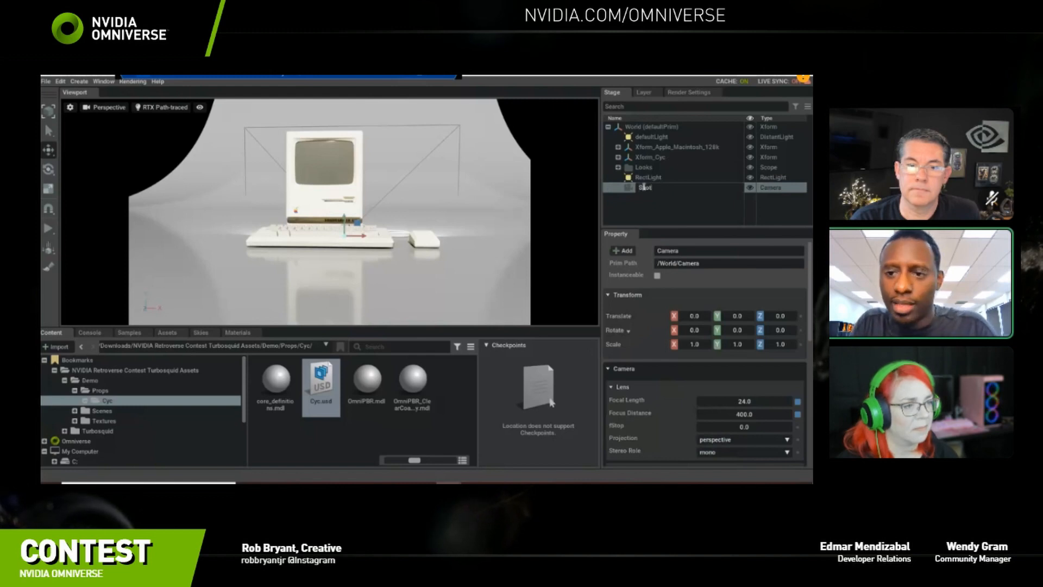
pyautogui.write('cam')
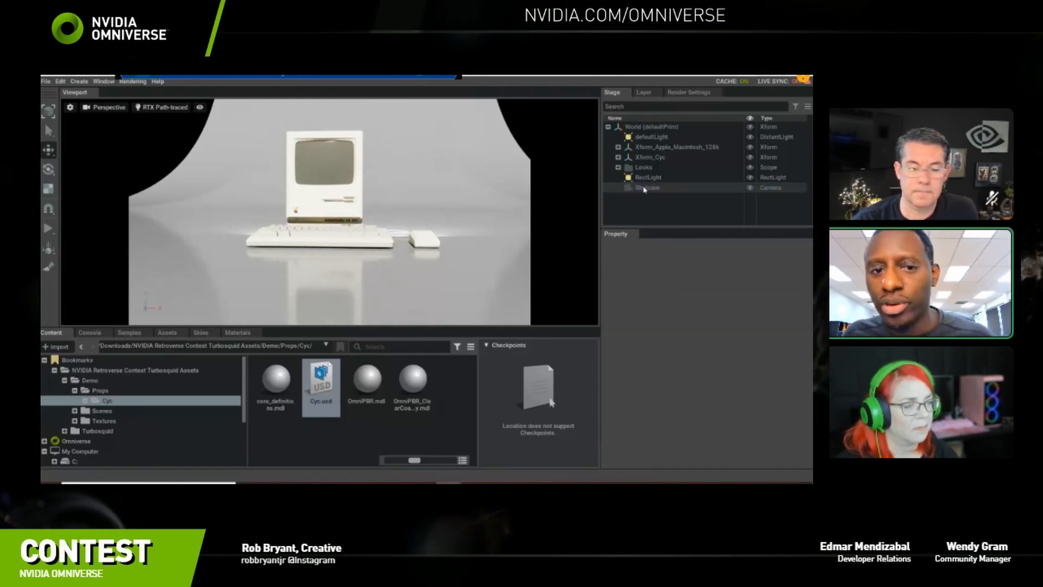
pyautogui.press('Return')
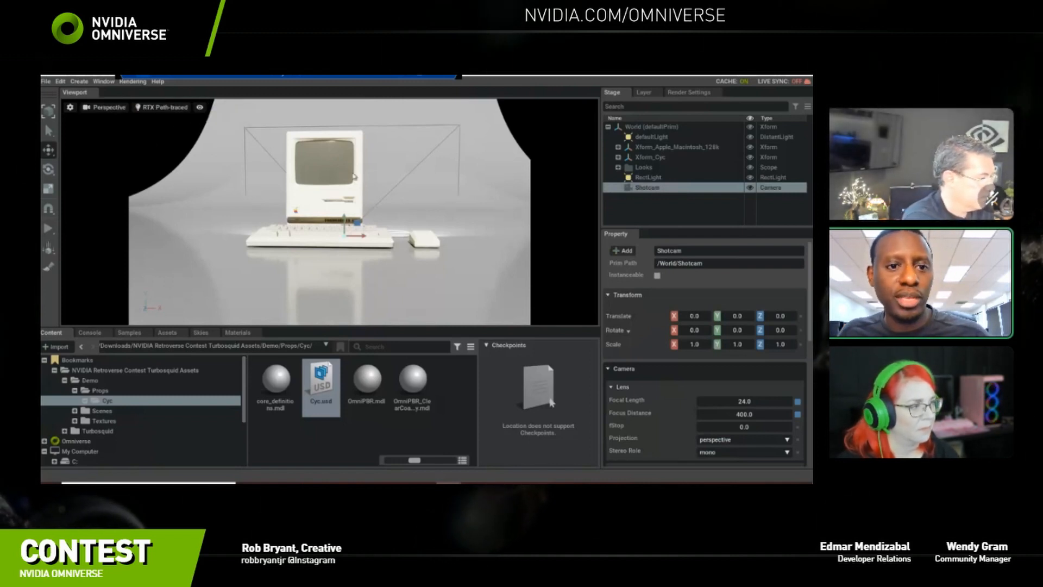
# Preview the Front and Right views and set the viewport to look through Shotcam.
pyautogui.keyDown('alt'); pyautogui.moveTo(354, 231); pyautogui.dragTo(337, 246); pyautogui.keyUp('alt')
pyautogui.press('f')
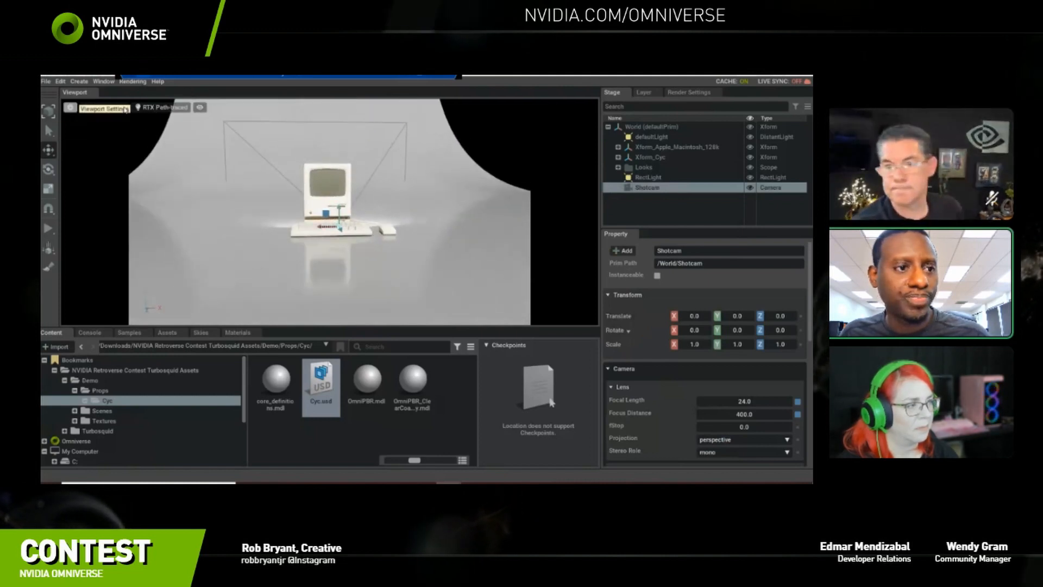
pyautogui.click(106, 107)
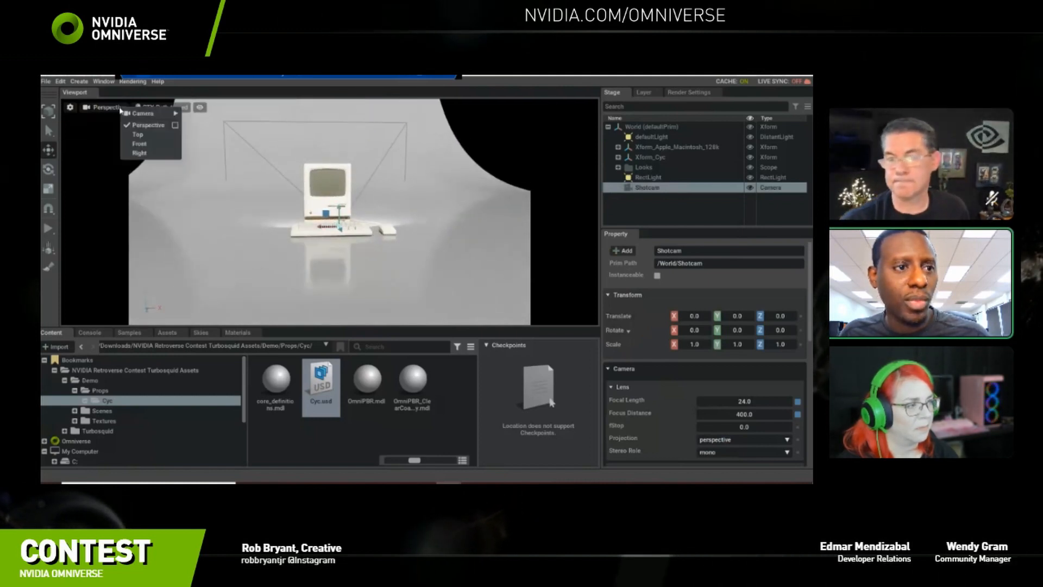
pyautogui.click(141, 136)
pyautogui.click(139, 144)
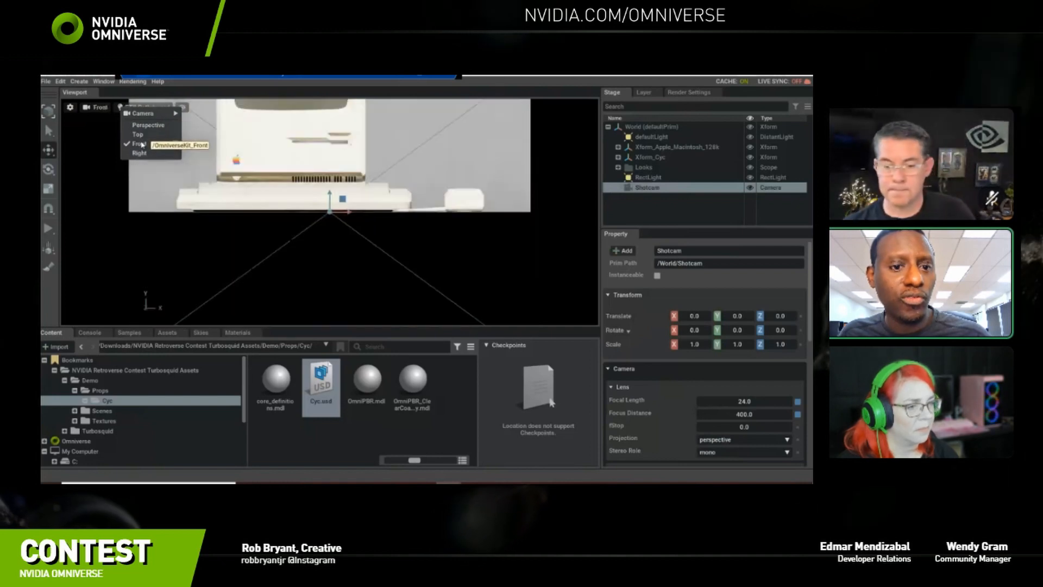
pyautogui.click(139, 154)
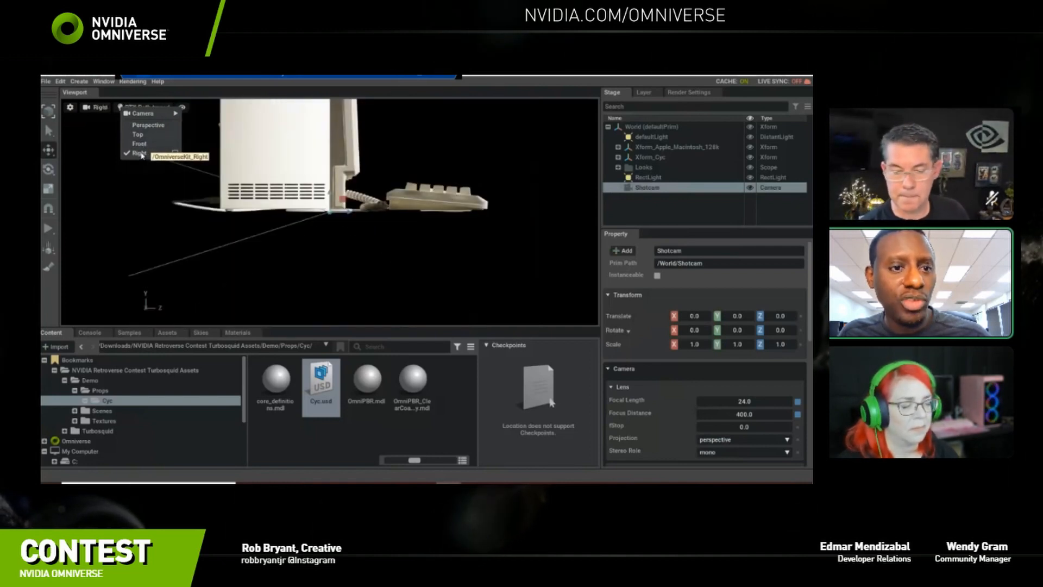
pyautogui.moveTo(147, 117)
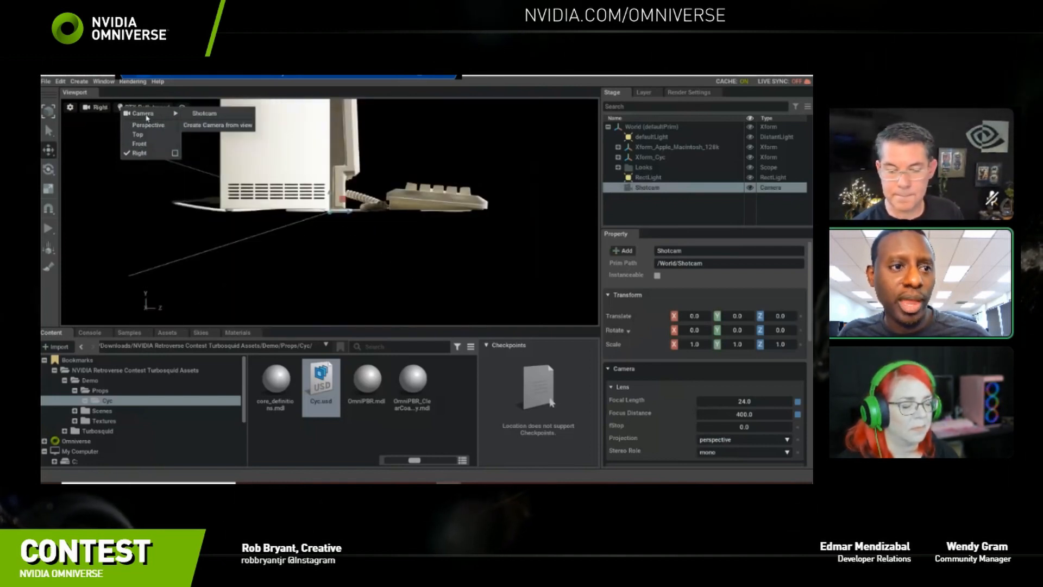
pyautogui.click(204, 114)
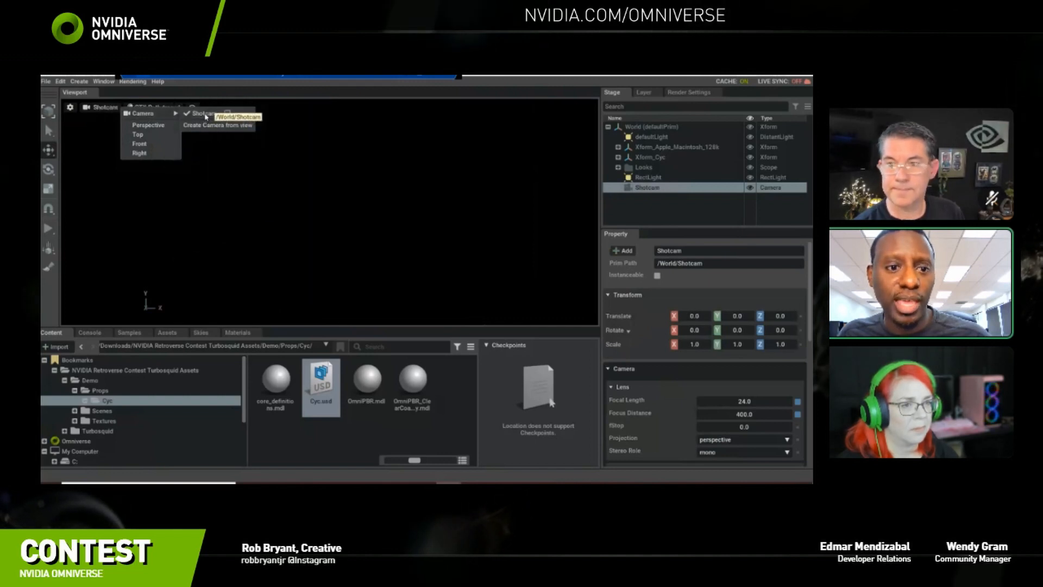
pyautogui.click(689, 207)
# Frame the Macintosh at an angle through Shotcam, placing it at about X -48.6, Y 11.2, Z 195.7 with Y rotation about -13.2.
pyautogui.scroll(-3, 445, 219)
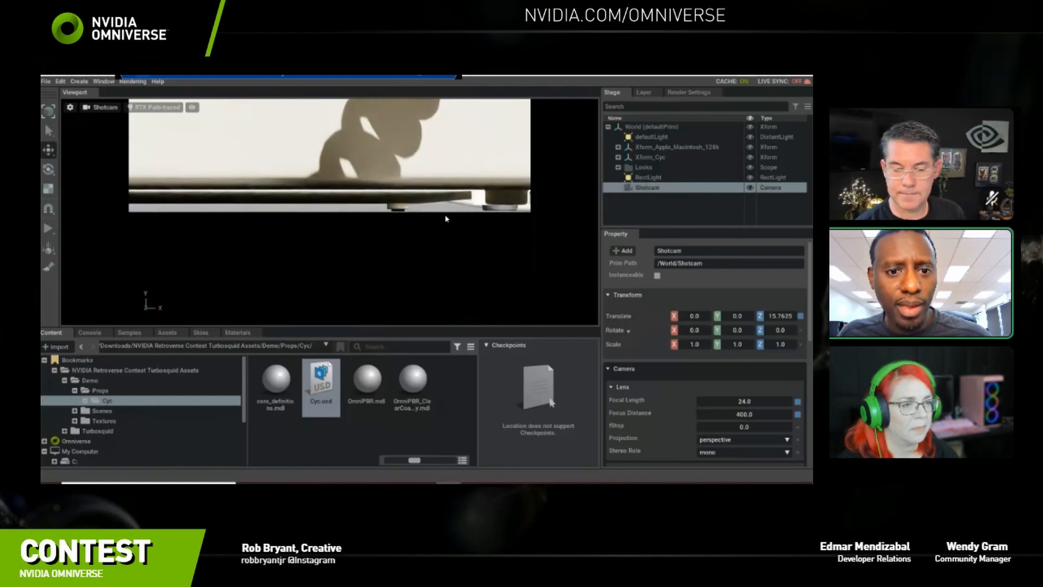
pyautogui.scroll(-10, 446, 219)
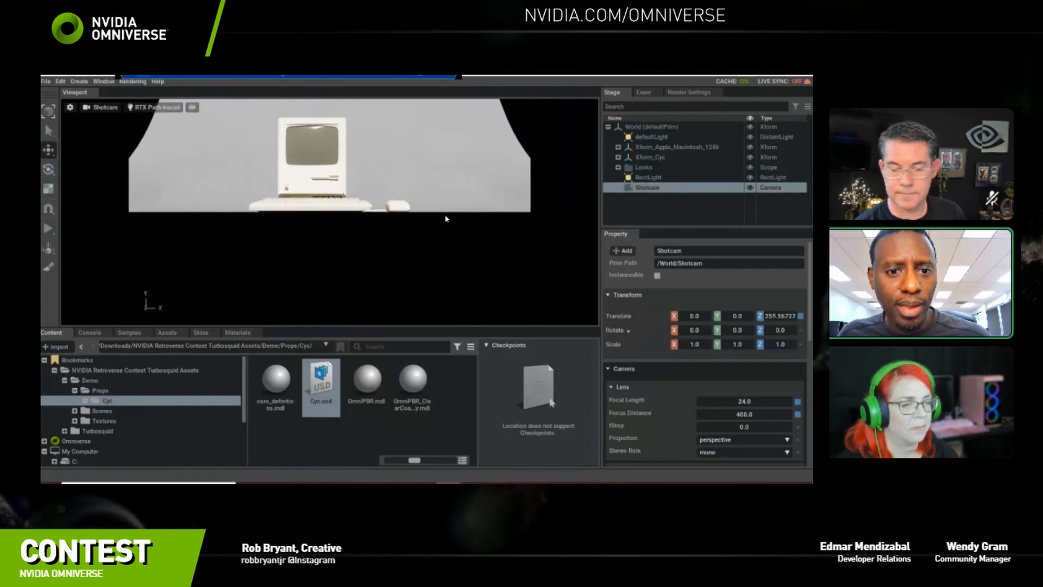
pyautogui.scroll(-5, 445, 219)
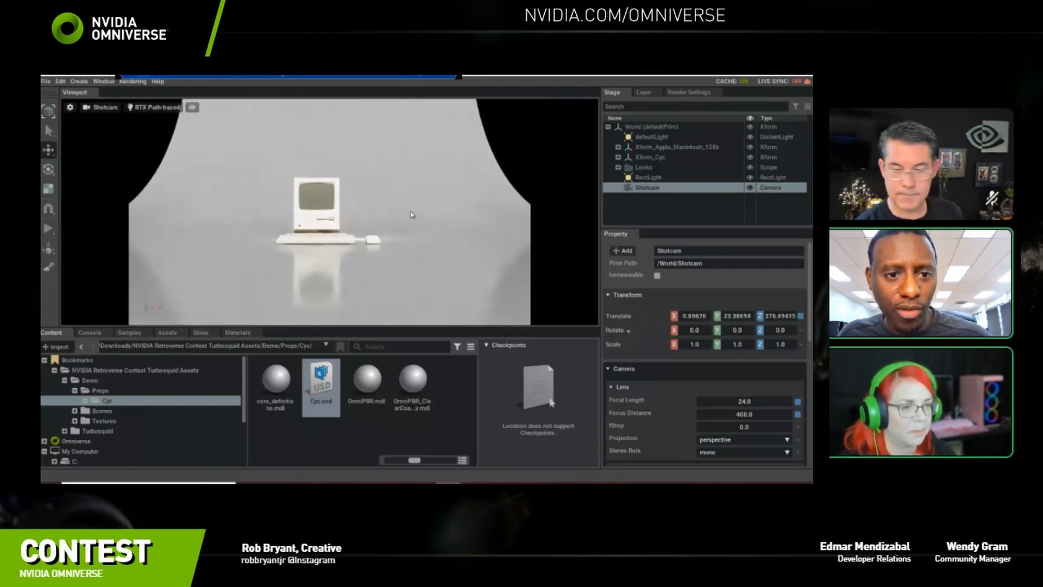
pyautogui.scroll(1, 426, 231)
pyautogui.keyDown('alt'); pyautogui.moveTo(426, 233); pyautogui.dragTo(358, 234); pyautogui.keyUp('alt')
pyautogui.scroll(5, 350, 235)
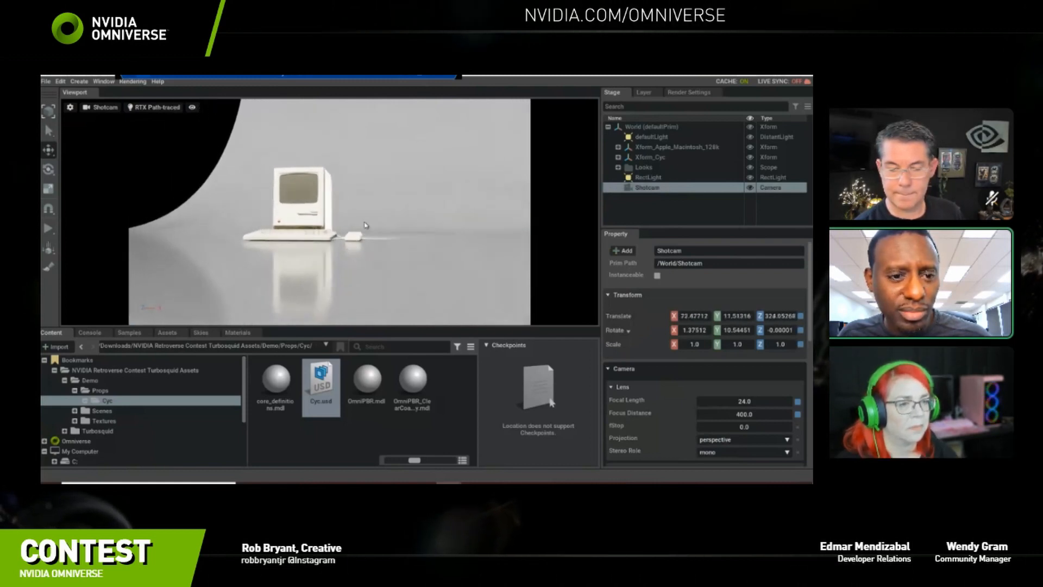
pyautogui.keyDown('alt'); pyautogui.moveTo(328, 242); pyautogui.dragTo(348, 255); pyautogui.keyUp('alt')
pyautogui.scroll(3, 391, 253)
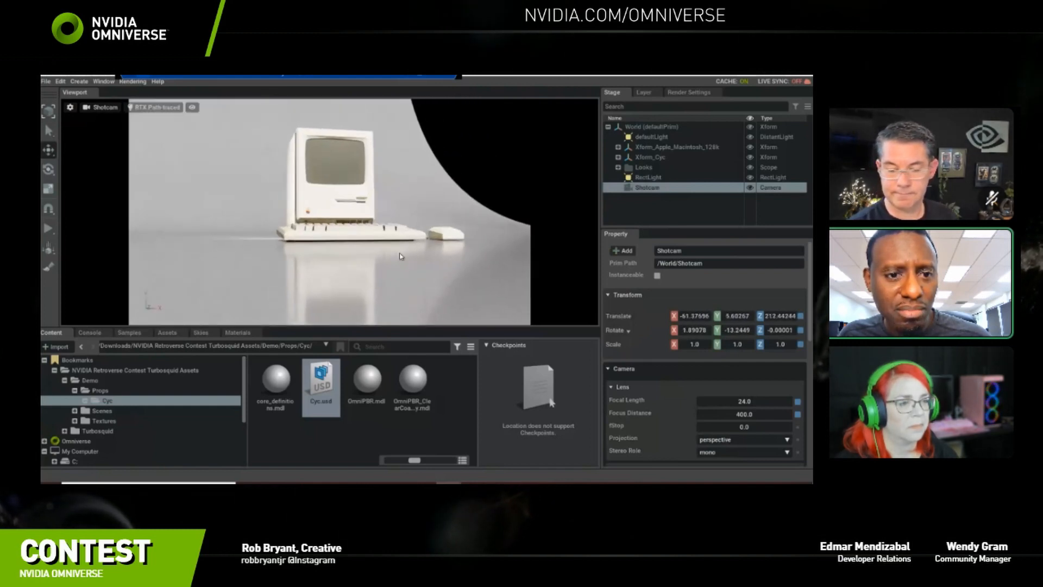
pyautogui.scroll(1, 391, 262)
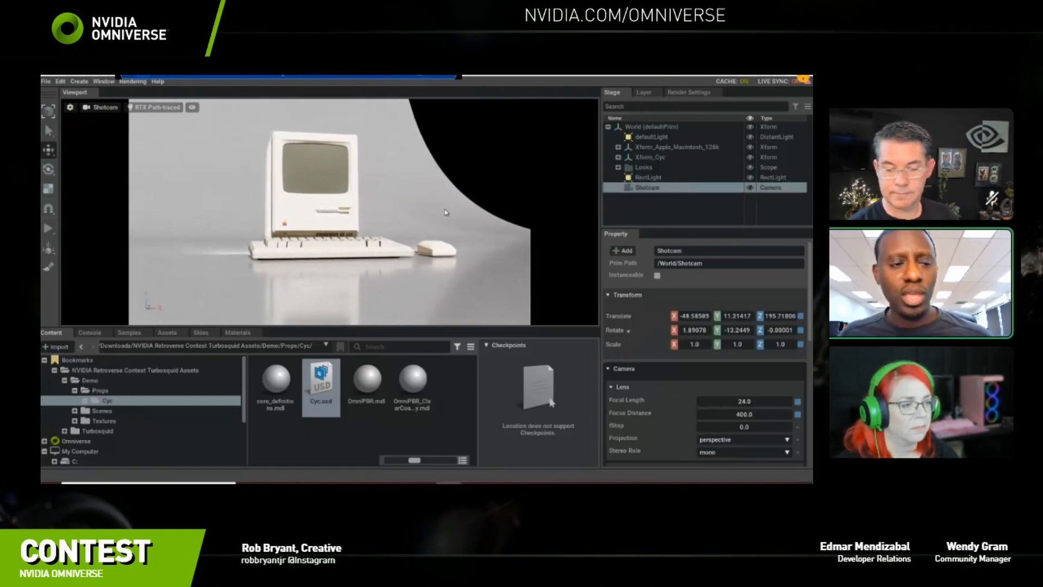
# Set Xform_Cyc's Y rotation to -19 and its scale to 25 on all axes, and slightly reframe the Macintosh through Shotcam.
pyautogui.click(661, 160)
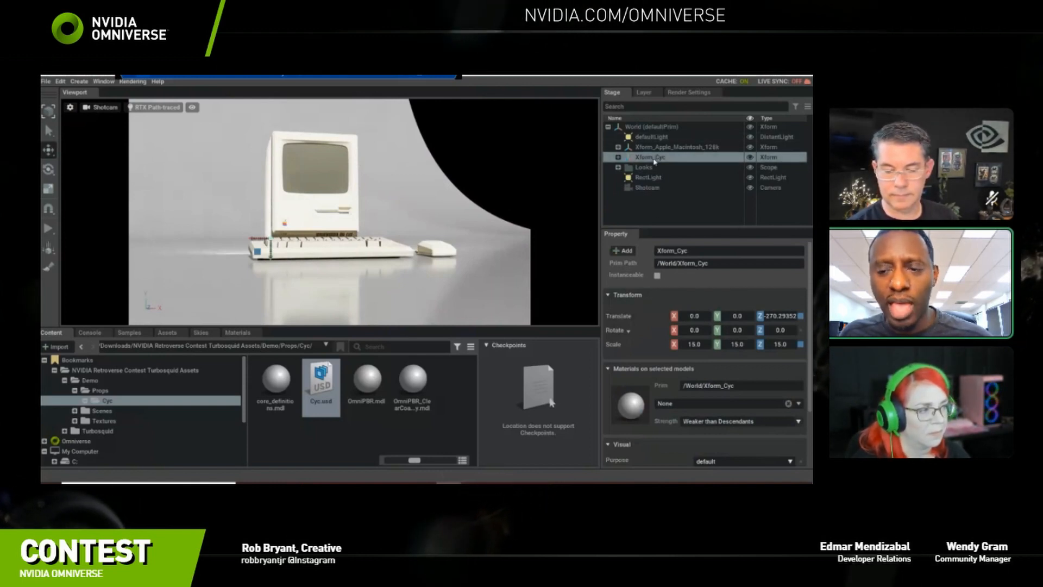
pyautogui.moveTo(746, 334); pyautogui.dragTo(739, 340)
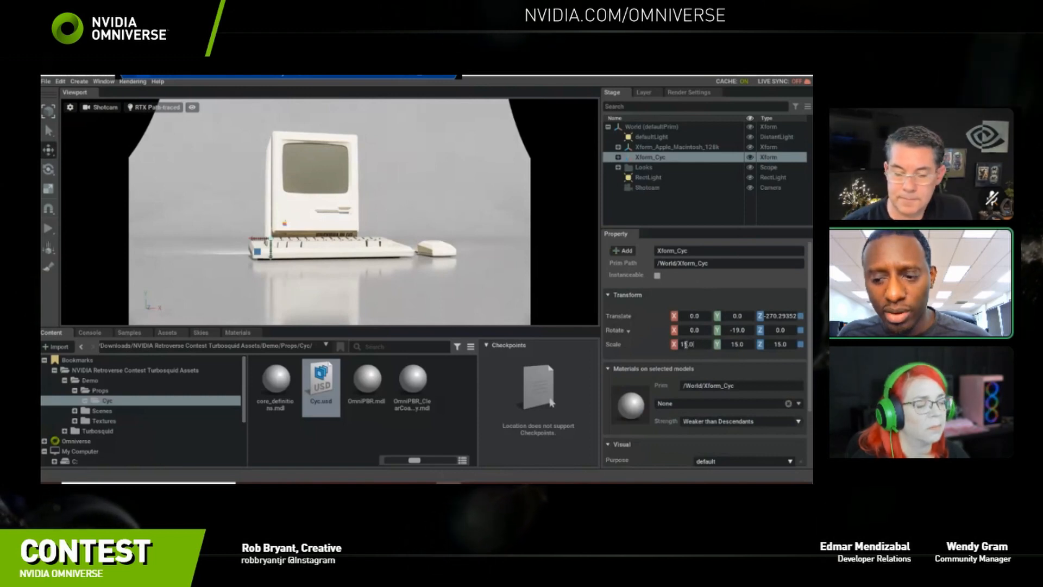
pyautogui.moveTo(684, 344); pyautogui.dragTo(677, 345)
pyautogui.write('2')
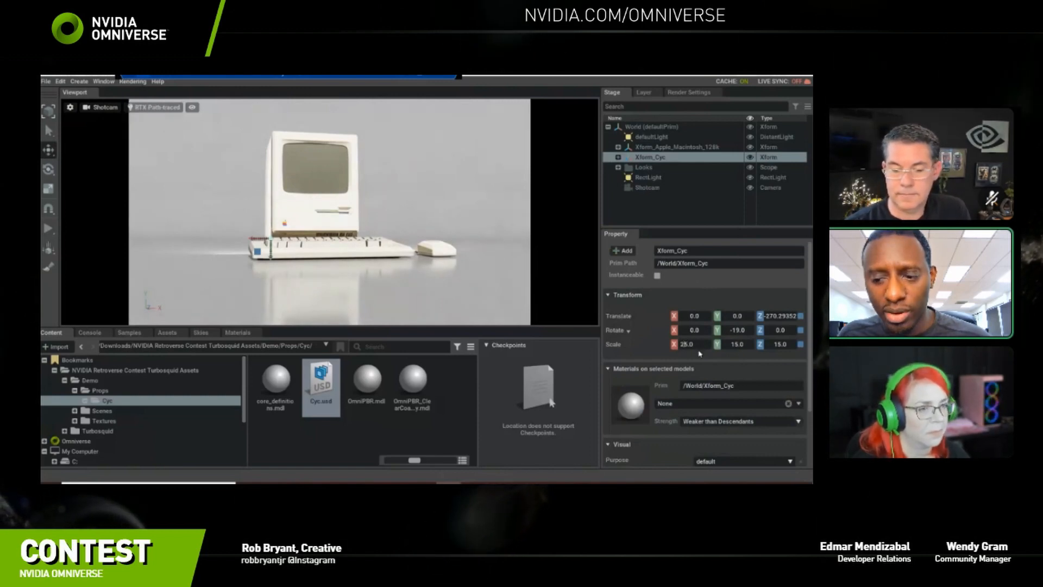
pyautogui.press('Tab')
pyautogui.write('25')
pyautogui.press('Tab')
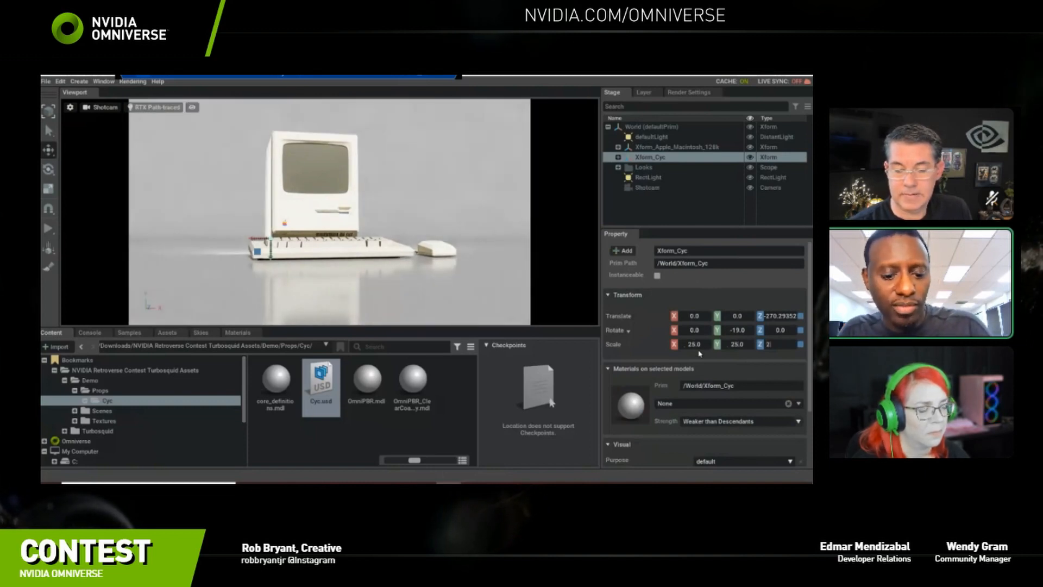
pyautogui.write('25')
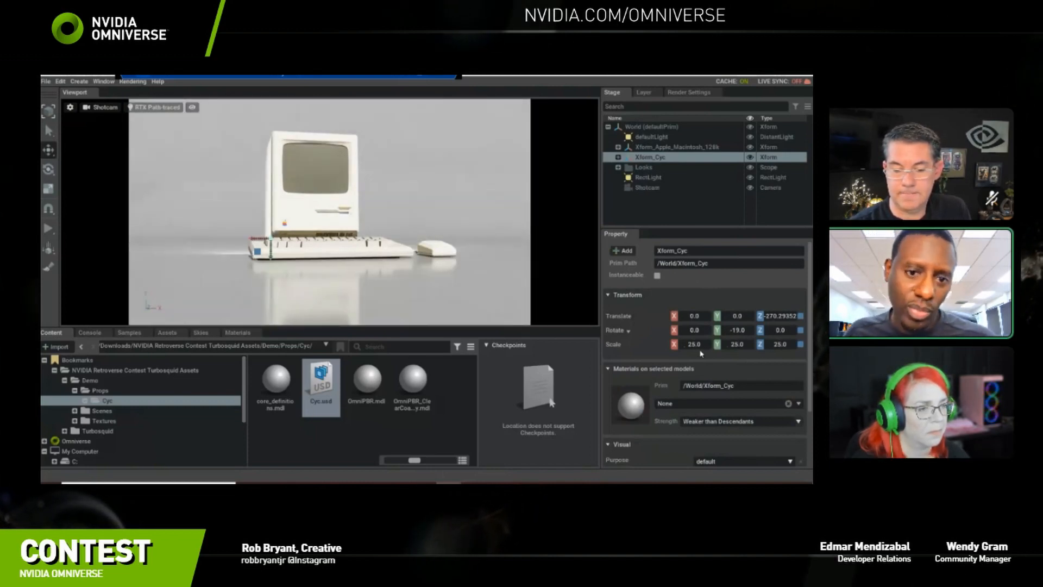
pyautogui.click(496, 292)
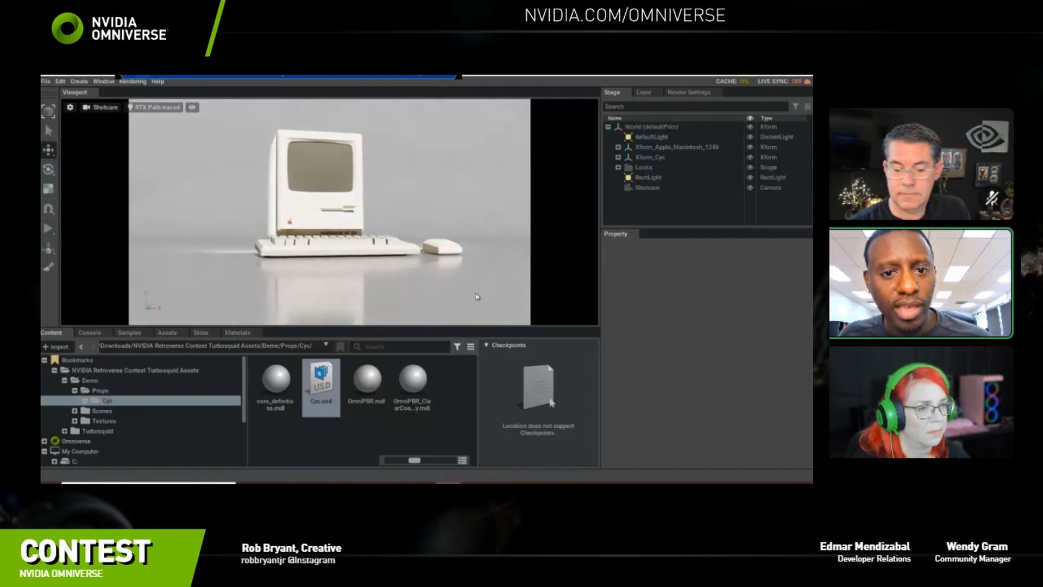
pyautogui.keyDown('alt'); pyautogui.moveTo(471, 272); pyautogui.dragTo(442, 254); pyautogui.keyUp('alt')
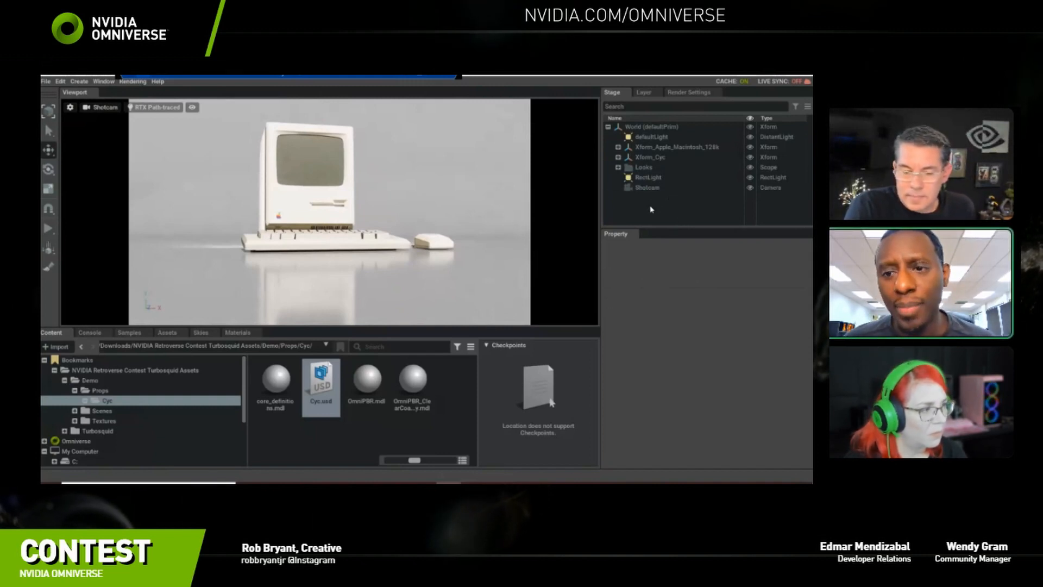
pyautogui.rightClick(652, 209)
pyautogui.moveTo(678, 226)
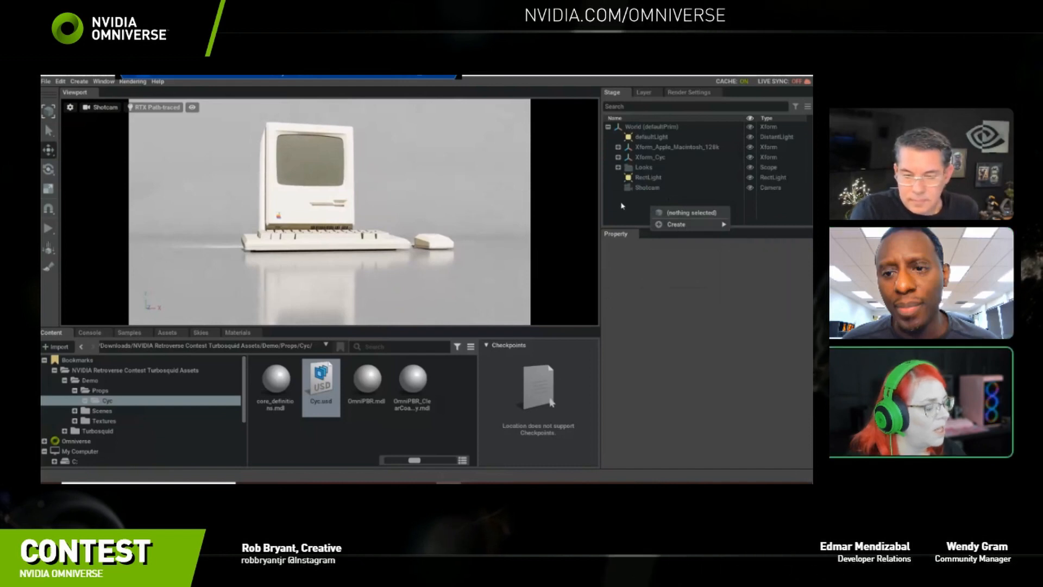
pyautogui.click(654, 205)
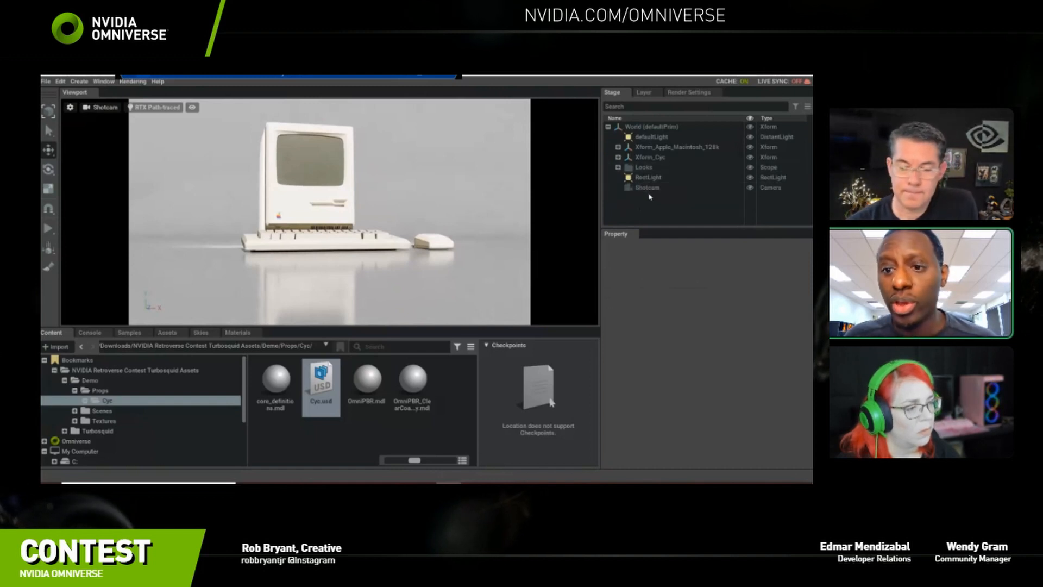
# Create a new OmniPBR material on the Cyc mesh inside Xform_Cyc.
pyautogui.click(618, 157)
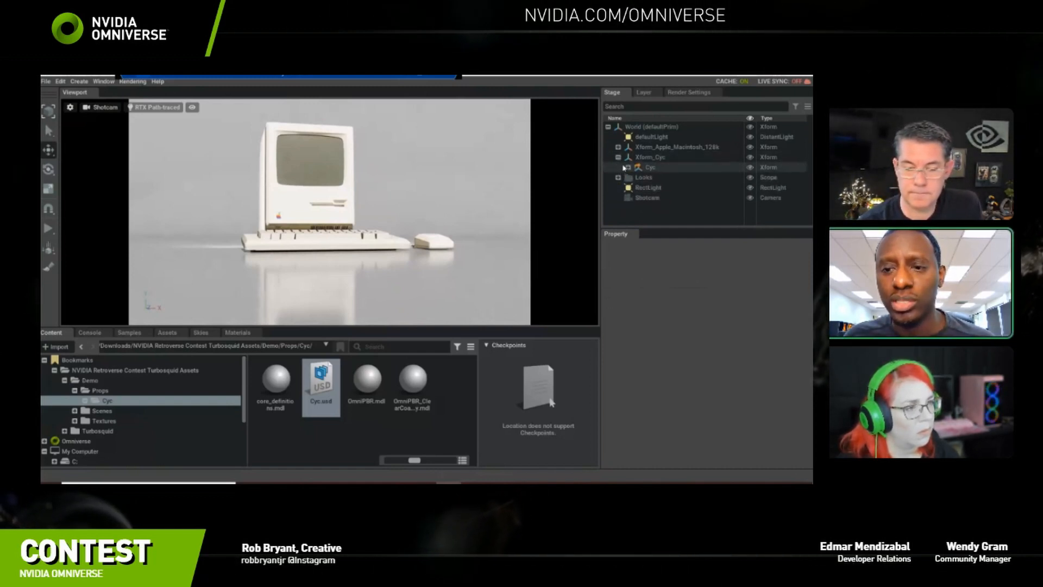
pyautogui.click(628, 168)
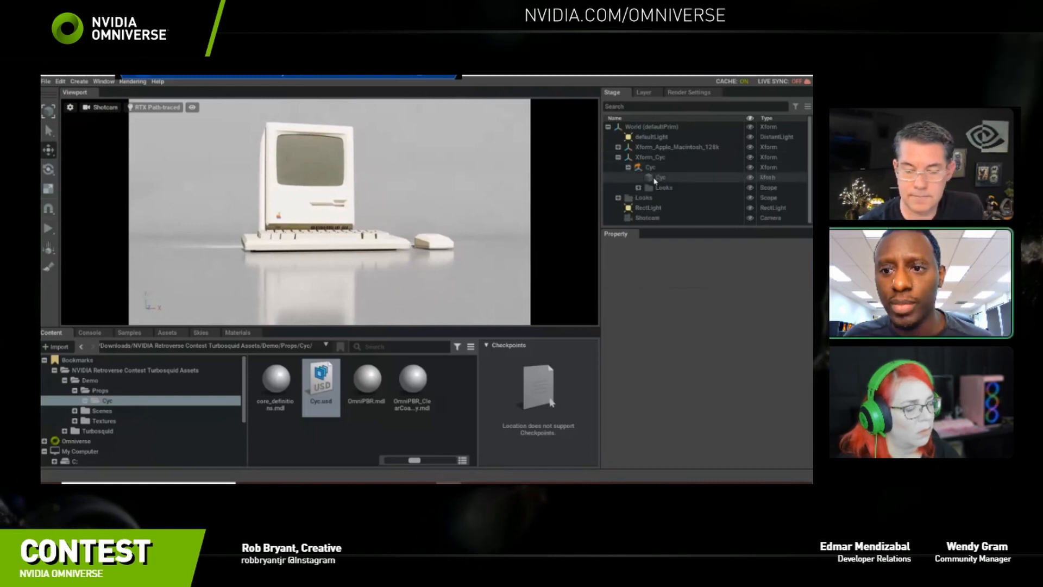
pyautogui.click(652, 177)
pyautogui.click(629, 168)
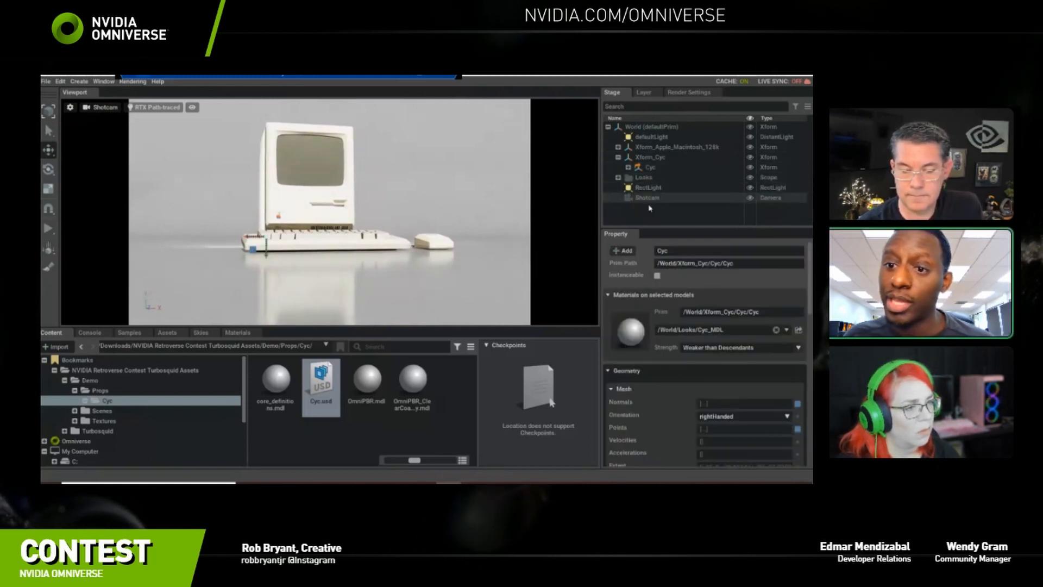
pyautogui.moveTo(653, 228); pyautogui.dragTo(653, 307)
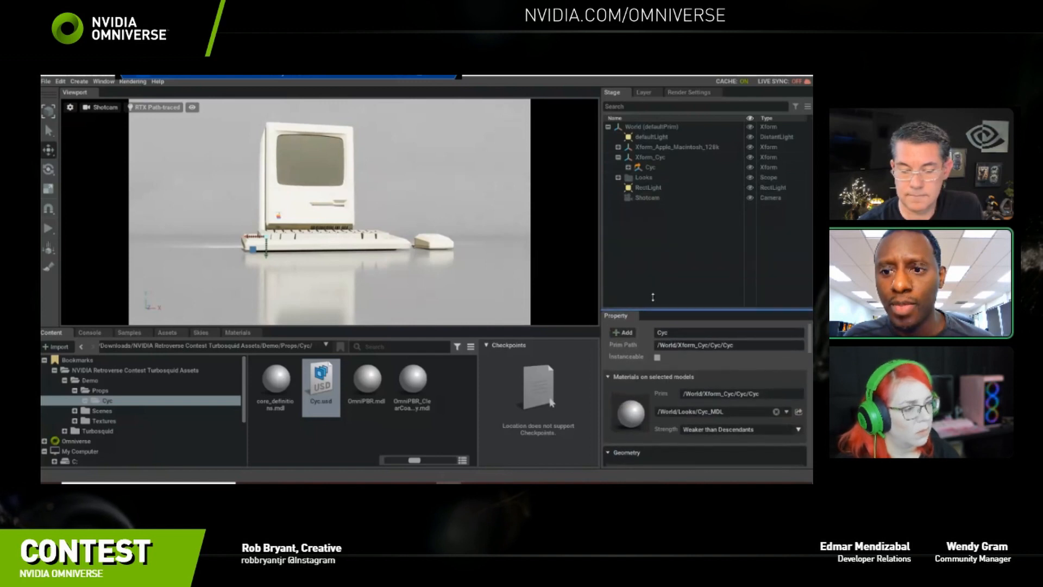
pyautogui.click(629, 168)
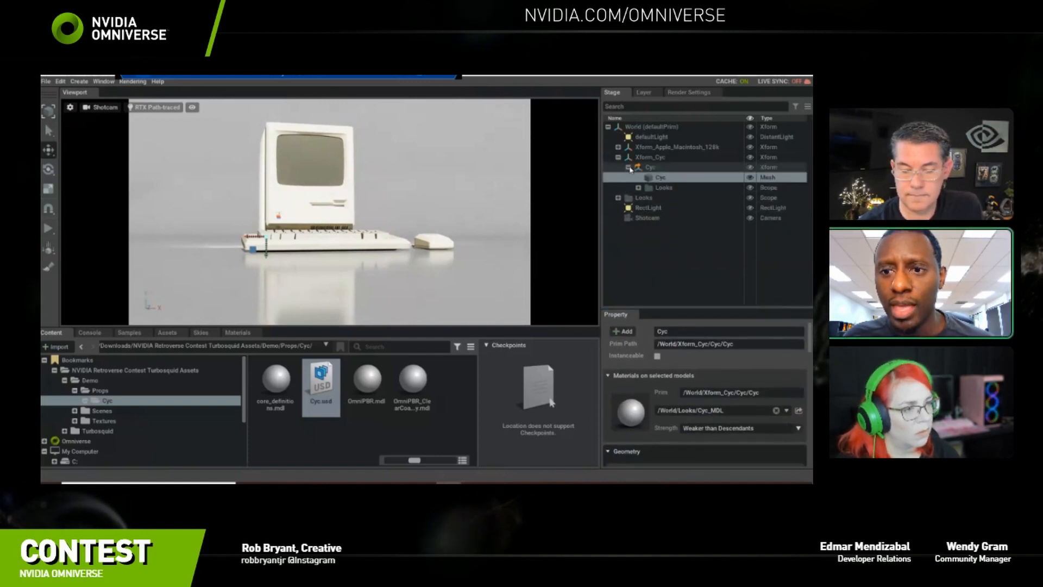
pyautogui.rightClick(661, 178)
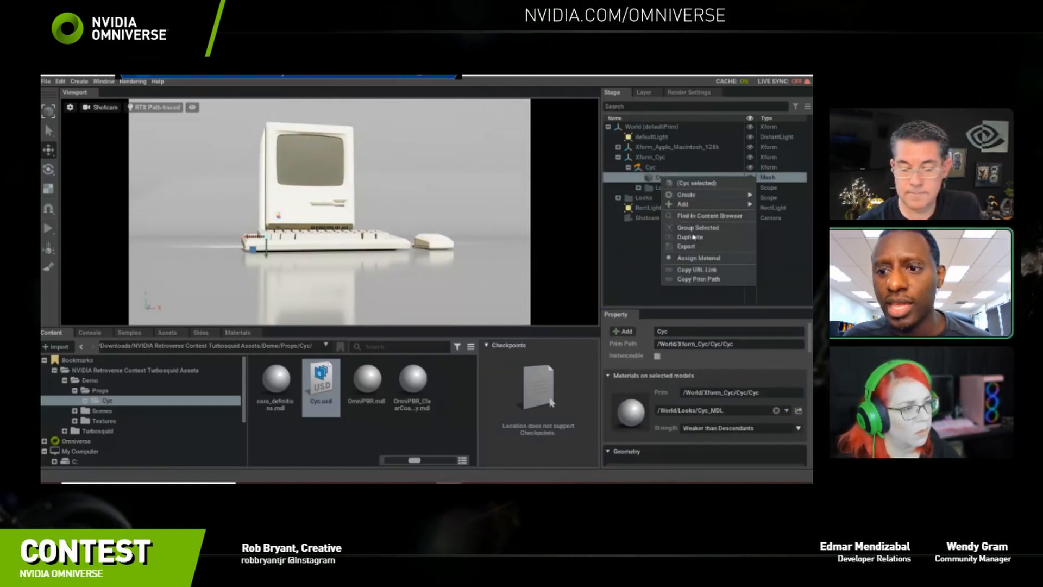
pyautogui.moveTo(718, 195)
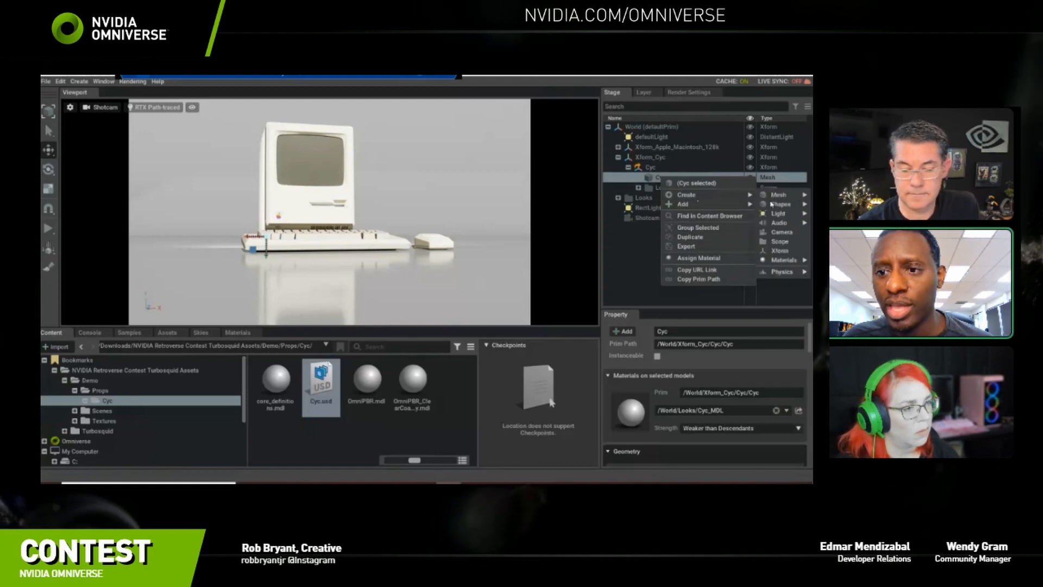
pyautogui.moveTo(784, 261)
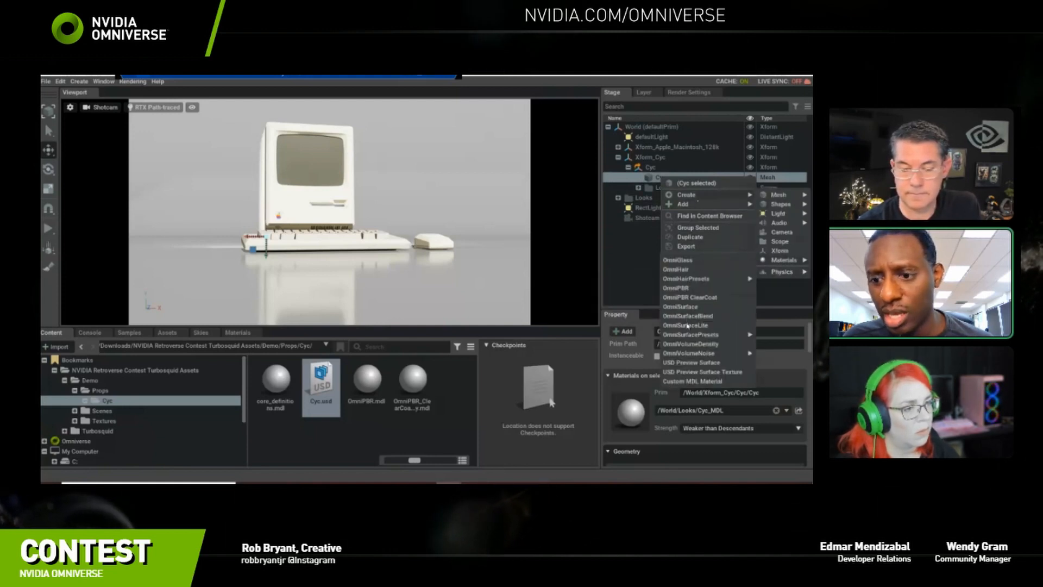
pyautogui.click(687, 288)
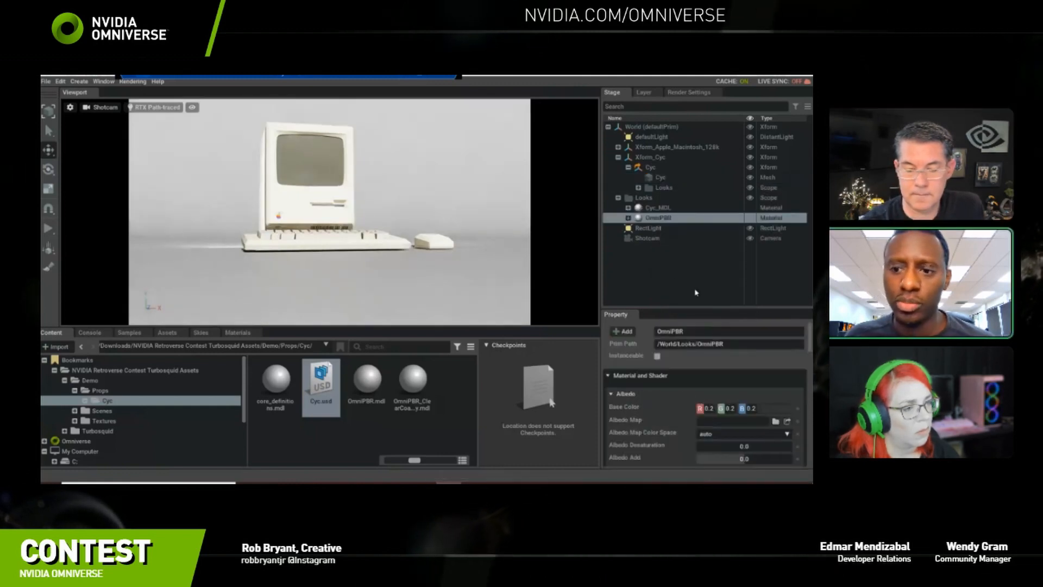
# Set the OmniPBR material's base color to pure red, #FF0000.
pyautogui.moveTo(760, 307); pyautogui.dragTo(760, 158)
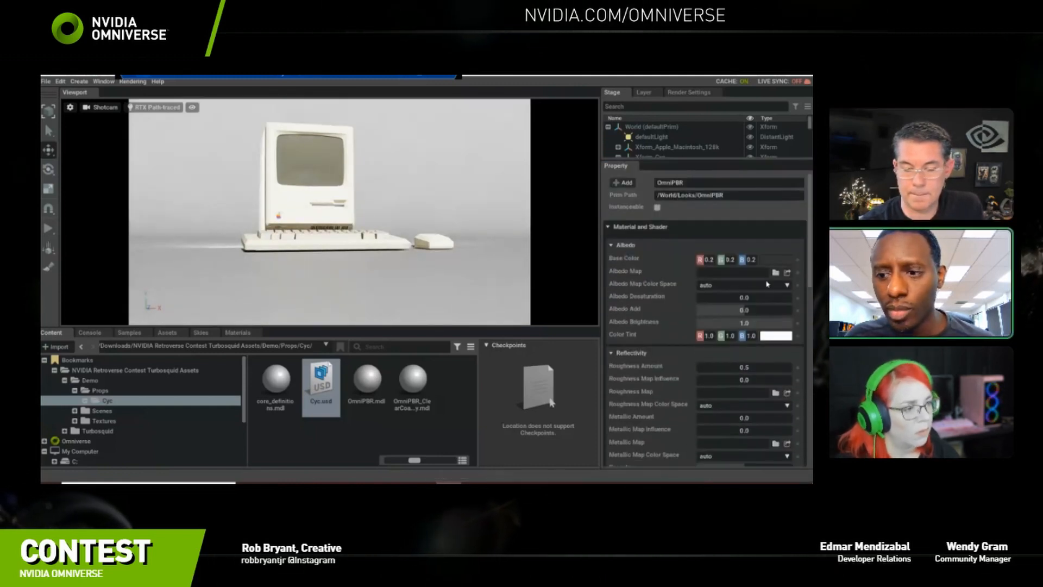
pyautogui.click(787, 261)
pyautogui.moveTo(699, 288); pyautogui.dragTo(768, 266)
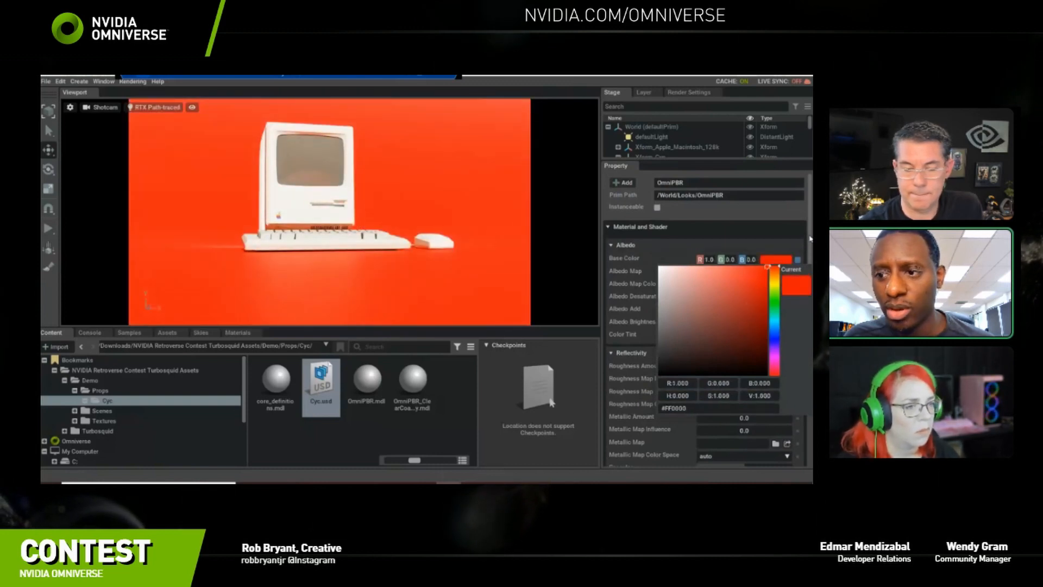
pyautogui.click(810, 238)
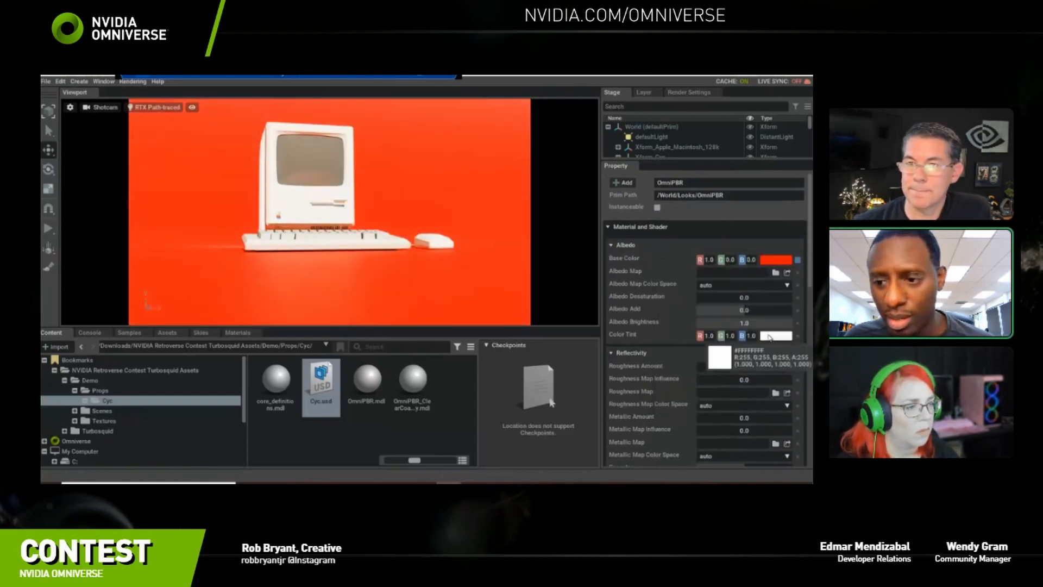
# Reduce the OmniPBR material's specular value to 0.0.
pyautogui.scroll(-6, 748, 375)
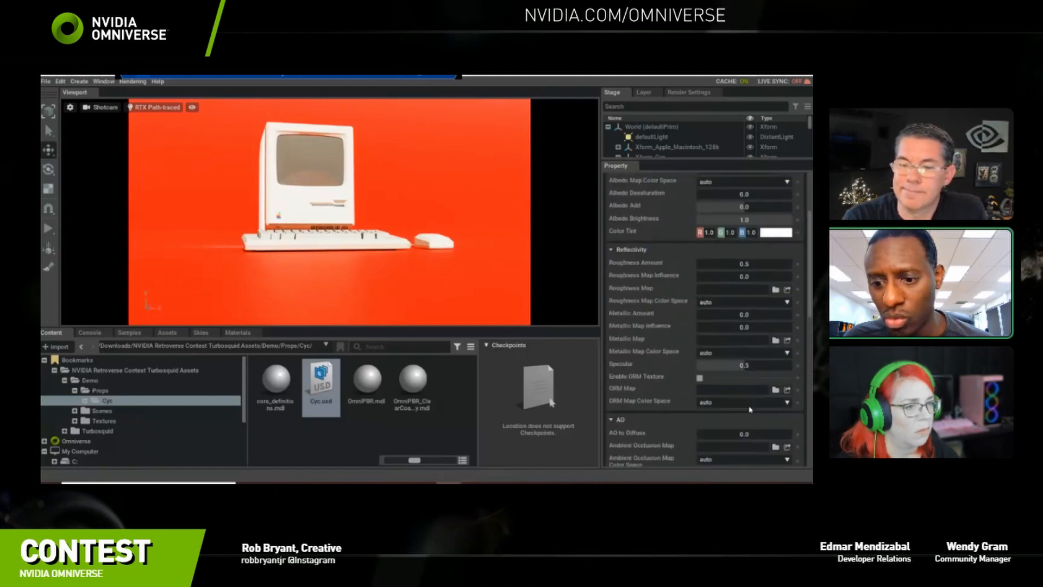
pyautogui.scroll(-3, 754, 409)
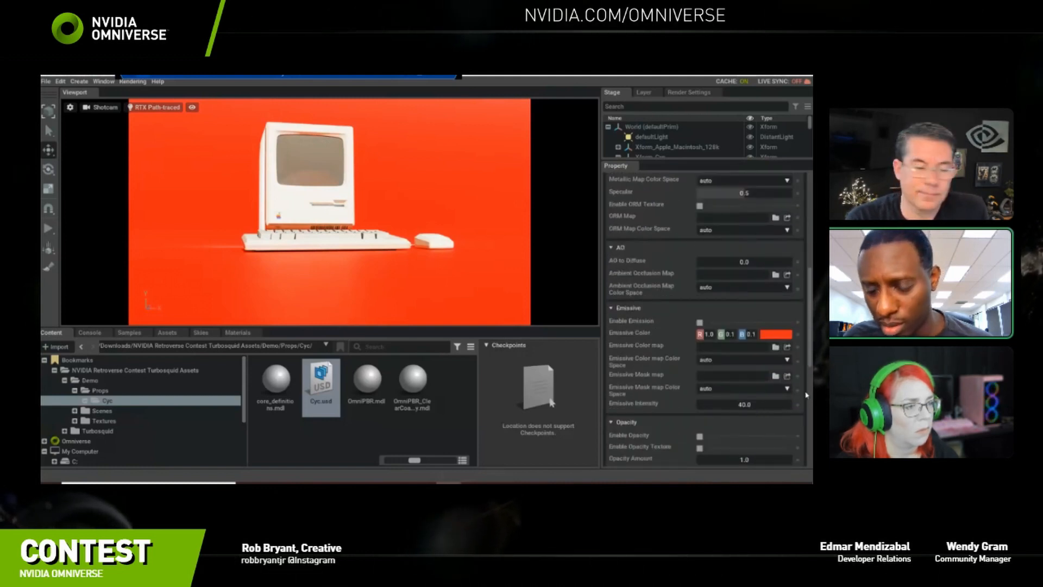
pyautogui.scroll(6, 807, 380)
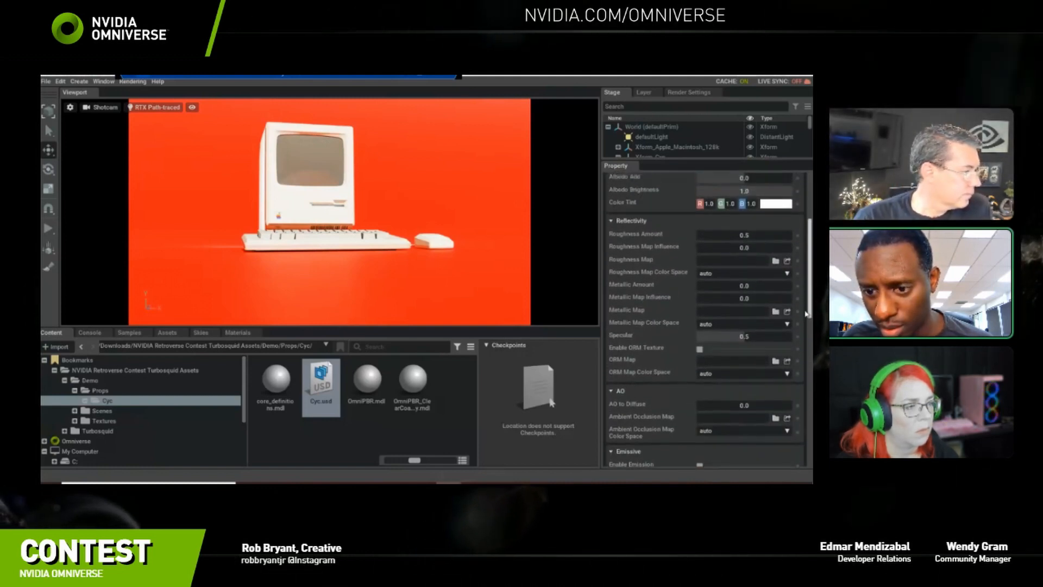
pyautogui.moveTo(745, 337); pyautogui.dragTo(682, 335)
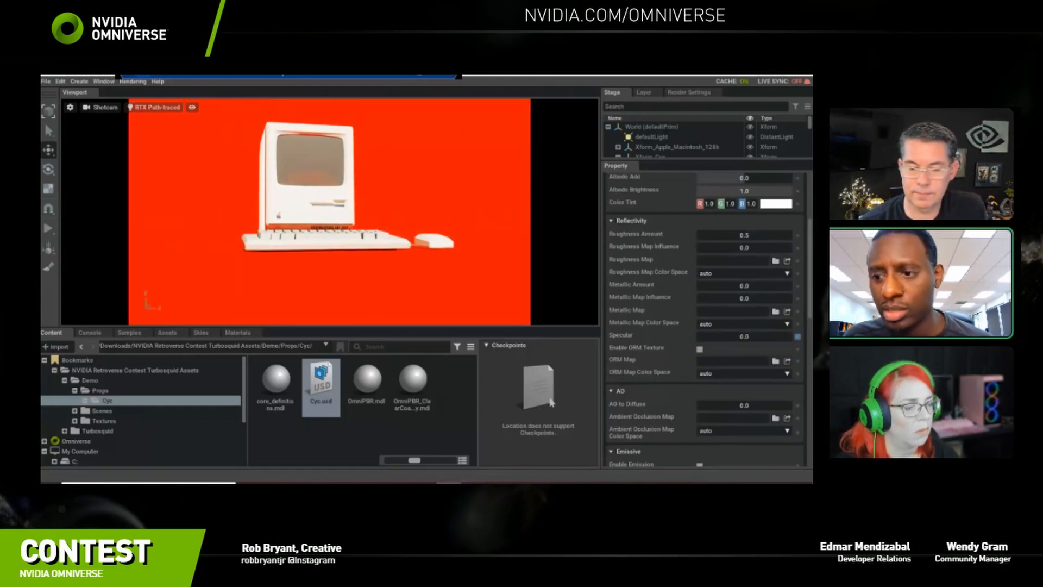
pyautogui.moveTo(809, 272); pyautogui.dragTo(810, 269)
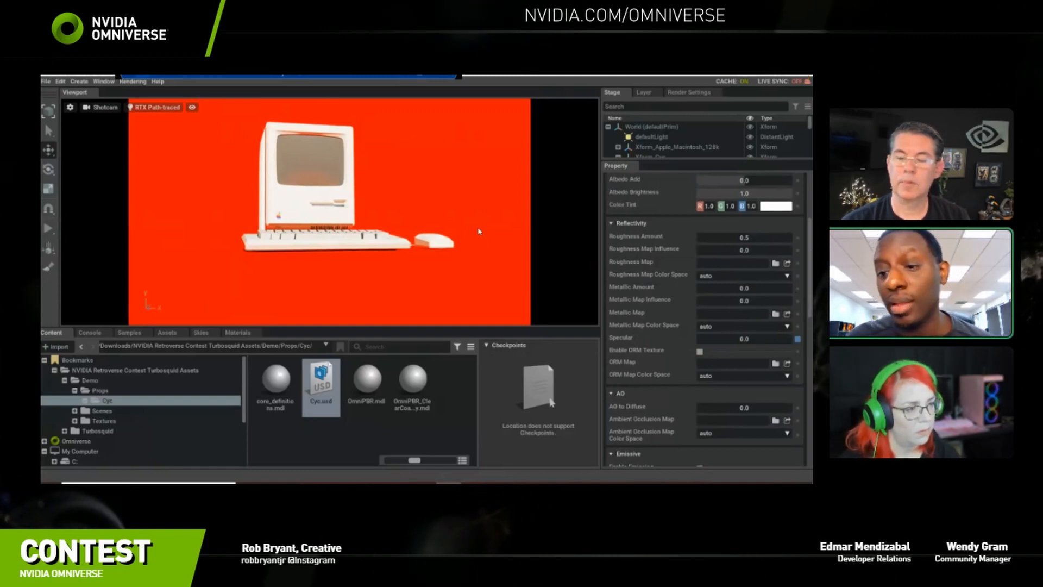
# Bind the Cyc_MDL material back to the Cyc mesh and clear the selection.
pyautogui.moveTo(666, 165); pyautogui.dragTo(669, 313)
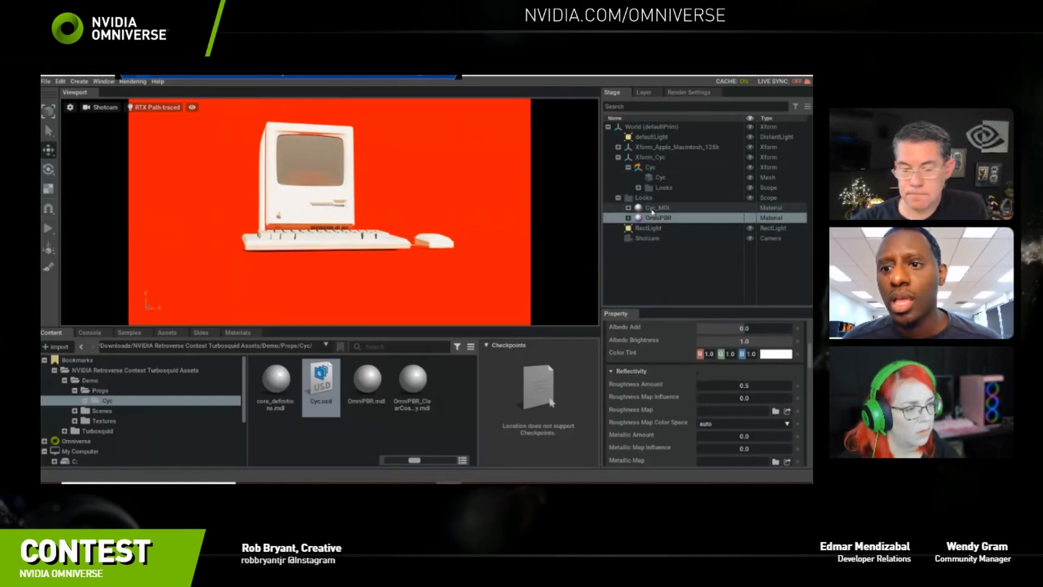
pyautogui.click(660, 177)
pyautogui.rightClick(661, 210)
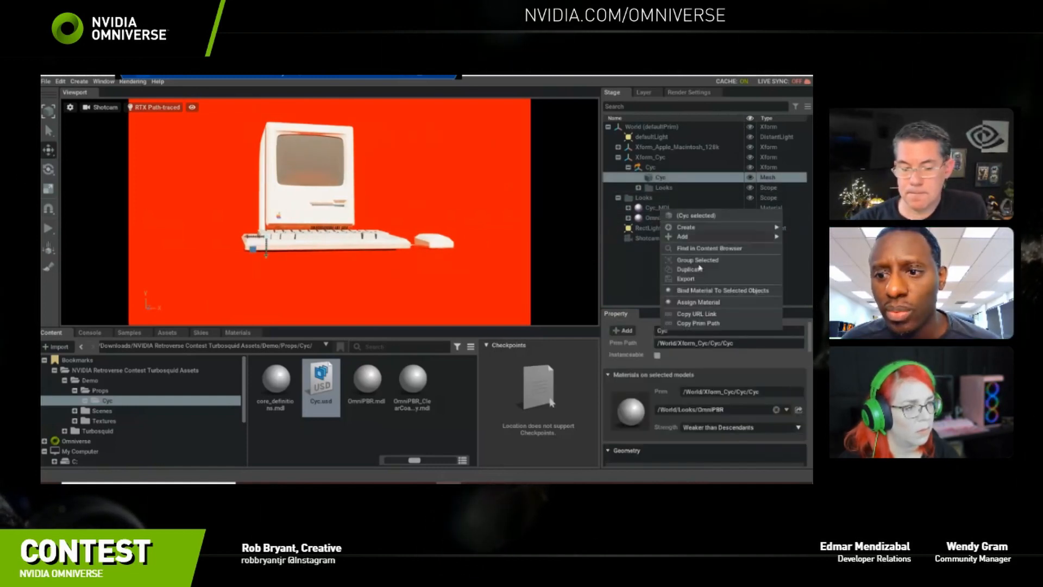
pyautogui.click(703, 291)
pyautogui.click(678, 267)
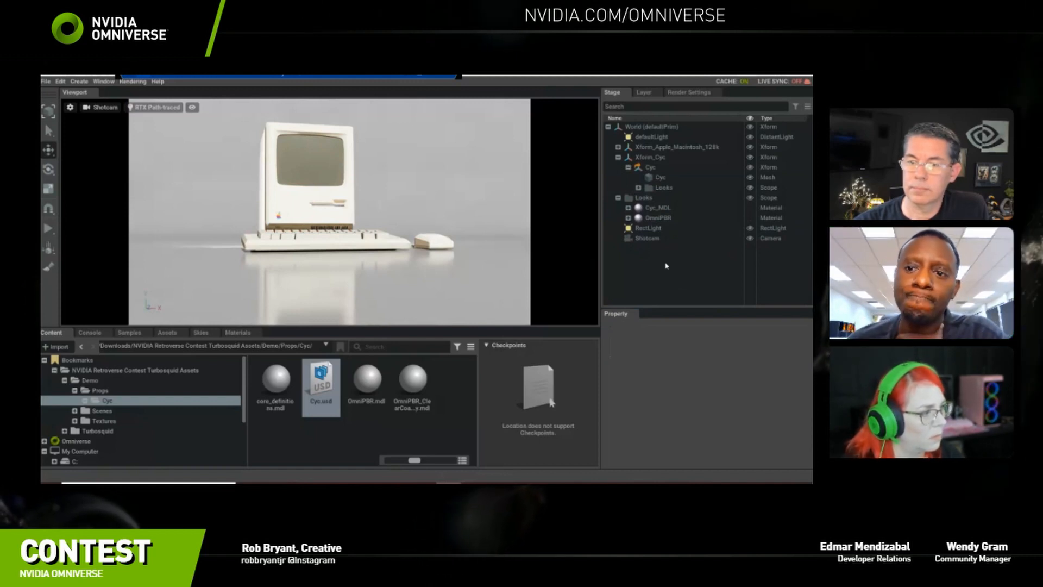
# Collapse the Cyc, Xform_Cyc and Looks groups in the stage hierarchy.
pyautogui.click(629, 167)
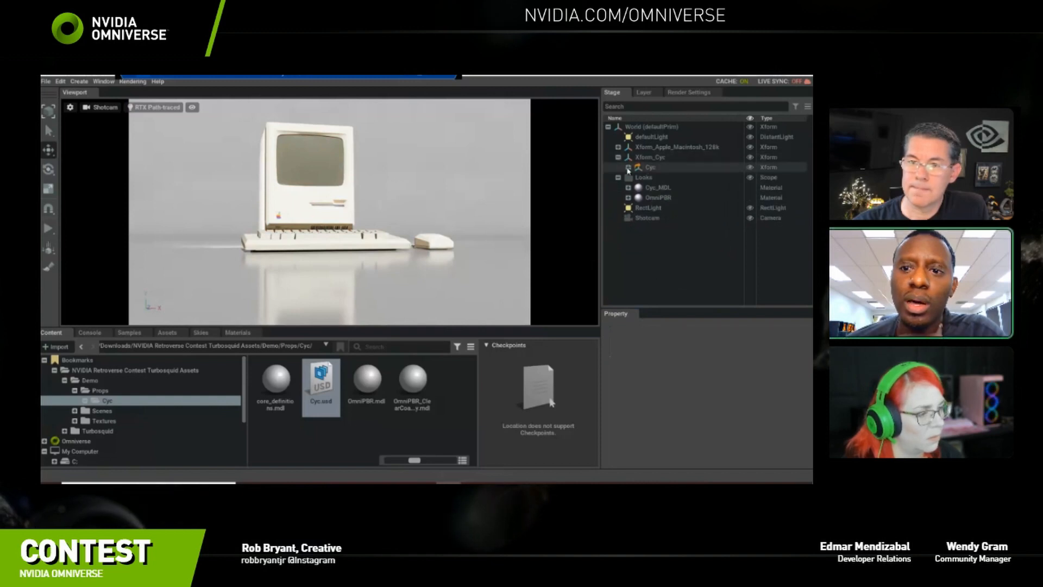
pyautogui.click(619, 157)
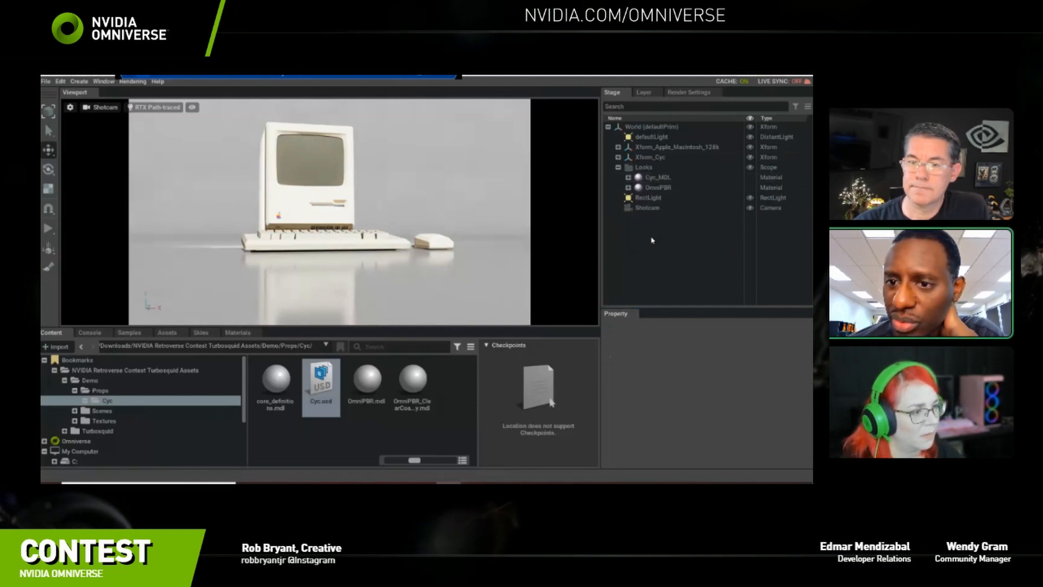
pyautogui.click(619, 168)
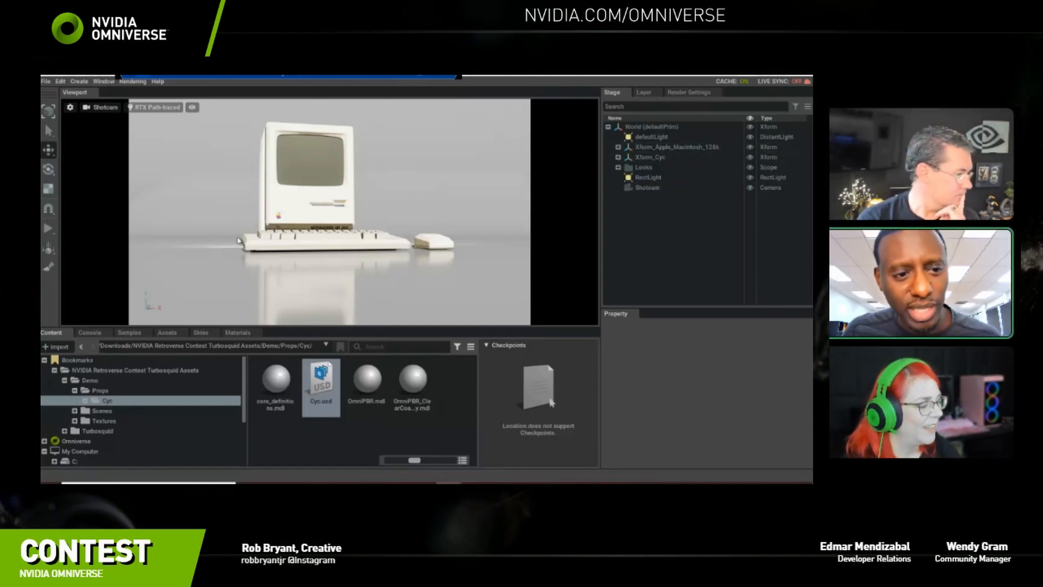
# Hide and show defaultLight and RectLight one after the other to compare each light's contribution.
pyautogui.click(750, 137)
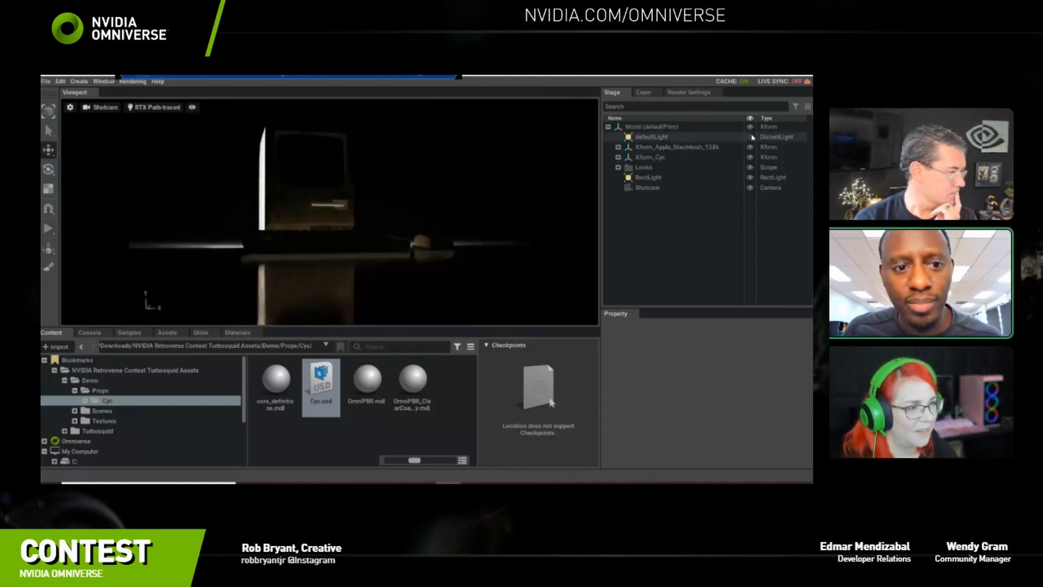
pyautogui.click(751, 137)
pyautogui.click(751, 180)
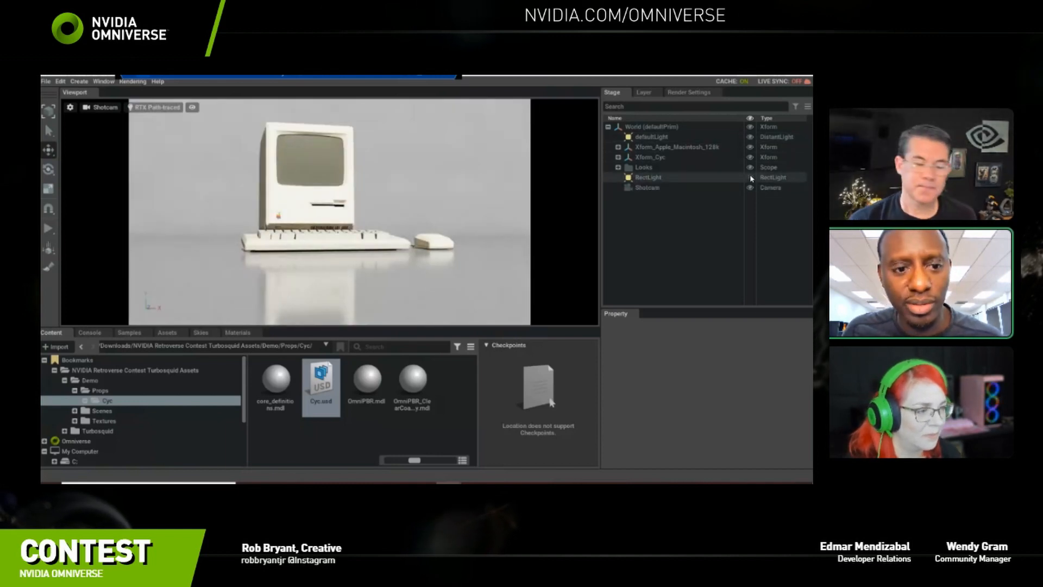
pyautogui.click(751, 180)
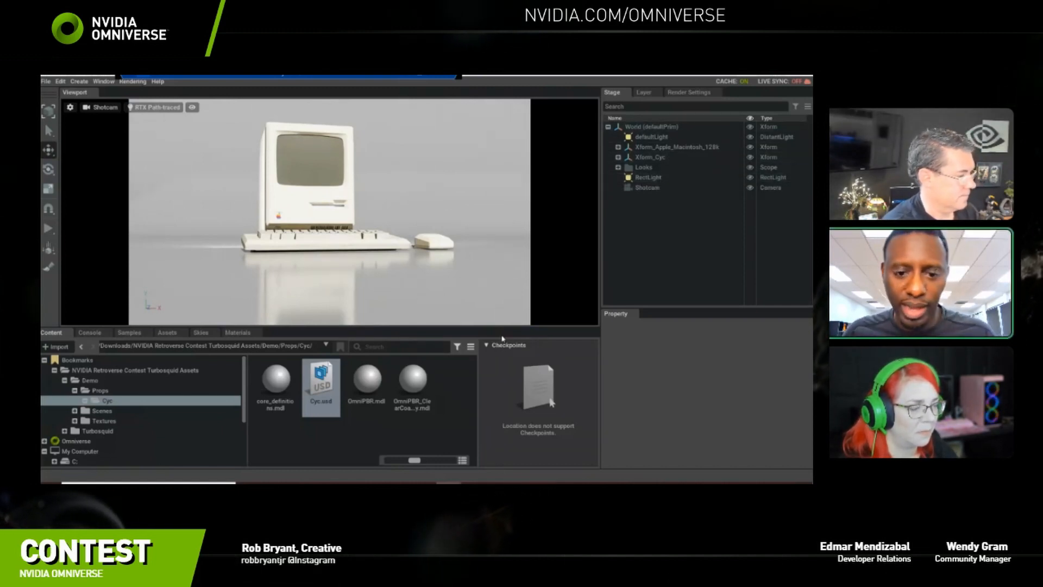
# Make the viewport taller so the Shotcam view fills more of the workspace.
pyautogui.moveTo(502, 329); pyautogui.dragTo(510, 405)
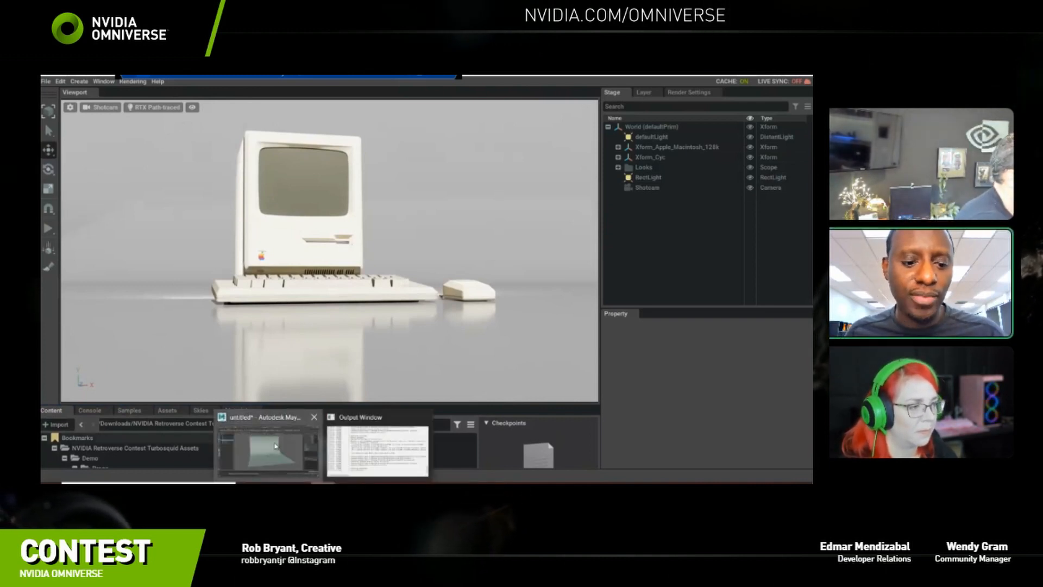
# Switch to Maya to examine the curved shape of the Cyc mesh from another angle, and return to the Create stage.
pyautogui.click(275, 446)
pyautogui.click(51, 280)
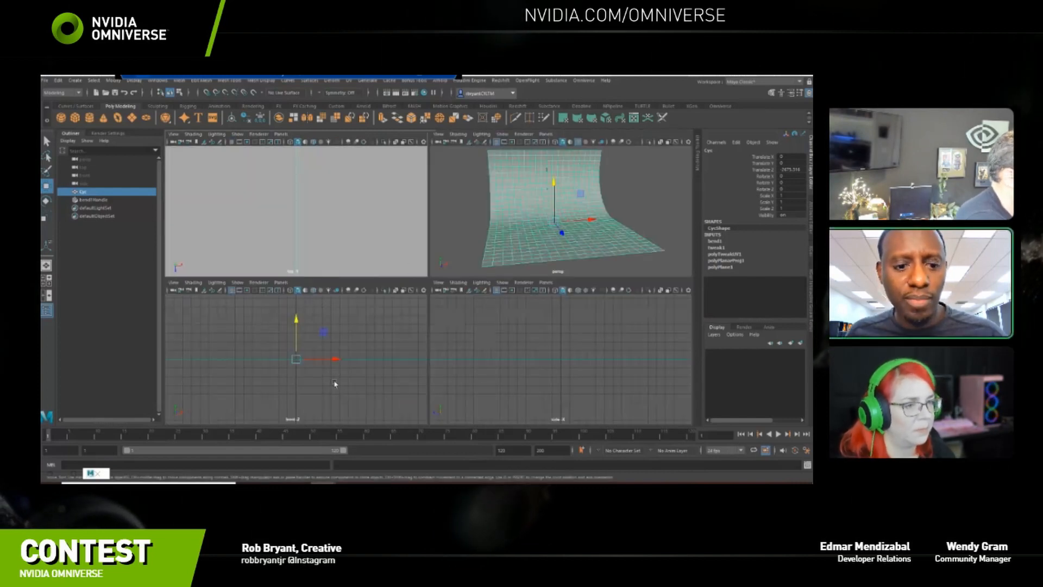
pyautogui.keyDown('alt'); pyautogui.moveTo(560, 238); pyautogui.dragTo(522, 255); pyautogui.keyUp('alt')
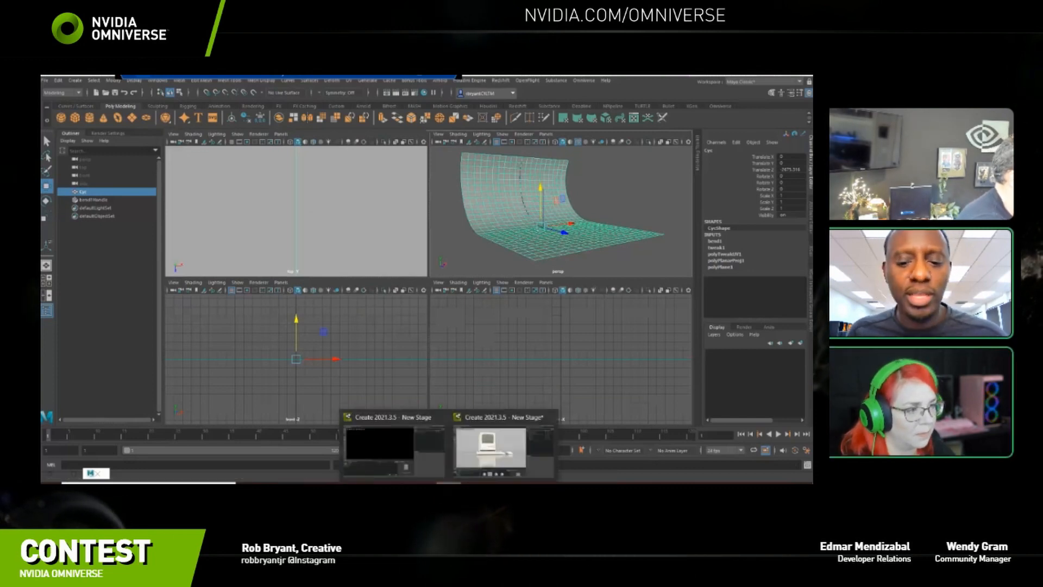
pyautogui.click(498, 454)
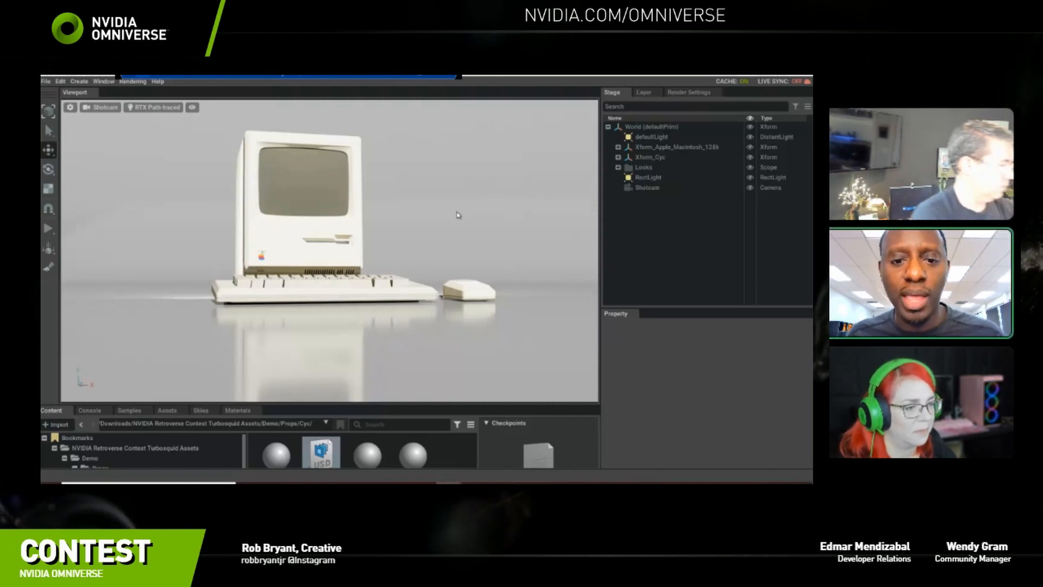
# Switch to the Perspective camera and move RectLight out in front of the Macintosh to about 58 on Z.
pyautogui.scroll(3, 454, 229)
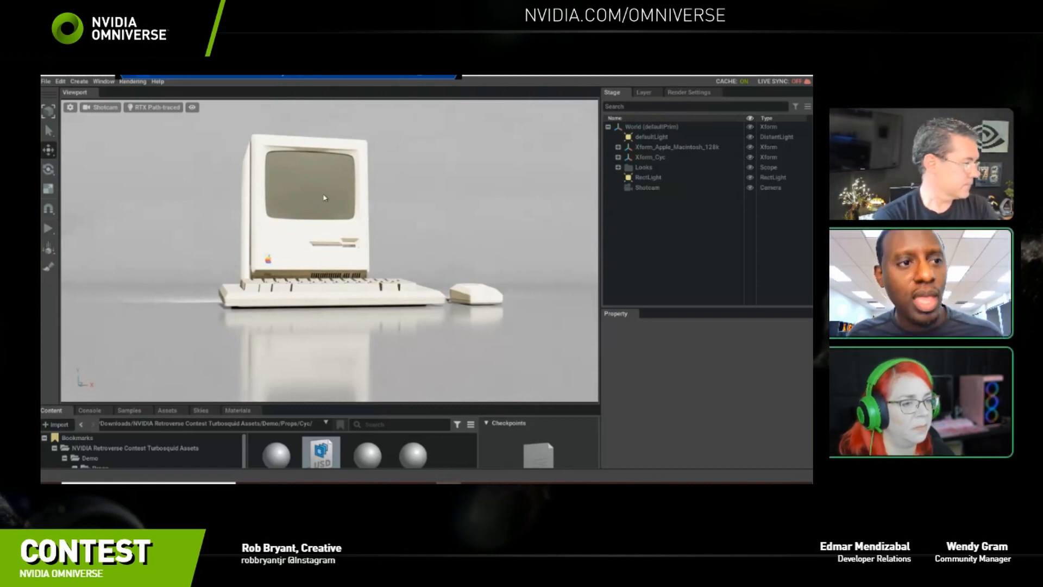
pyautogui.click(106, 107)
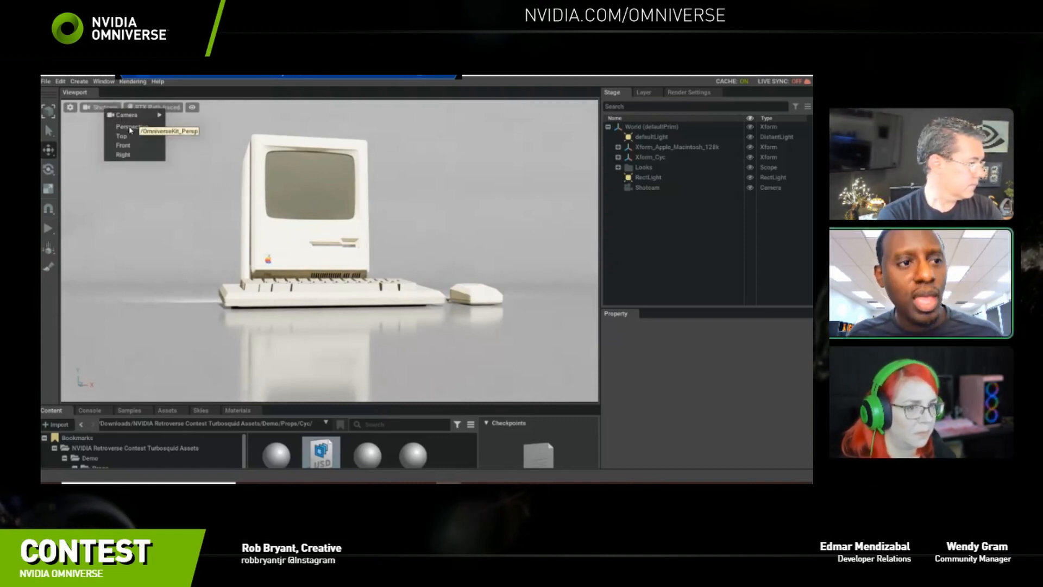
pyautogui.click(130, 127)
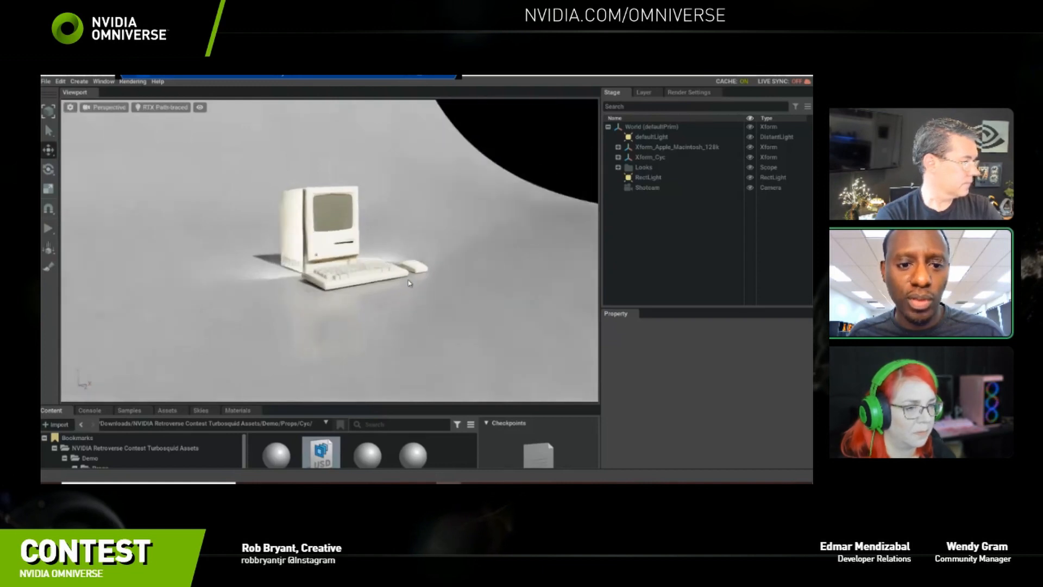
pyautogui.keyDown('alt'); pyautogui.moveTo(410, 283); pyautogui.dragTo(489, 284); pyautogui.keyUp('alt')
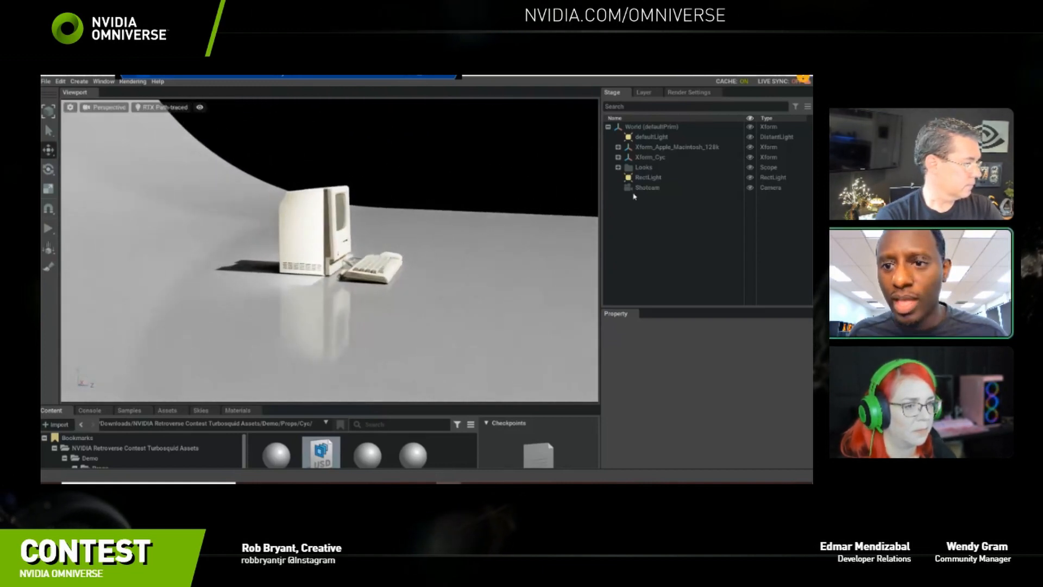
pyautogui.click(648, 177)
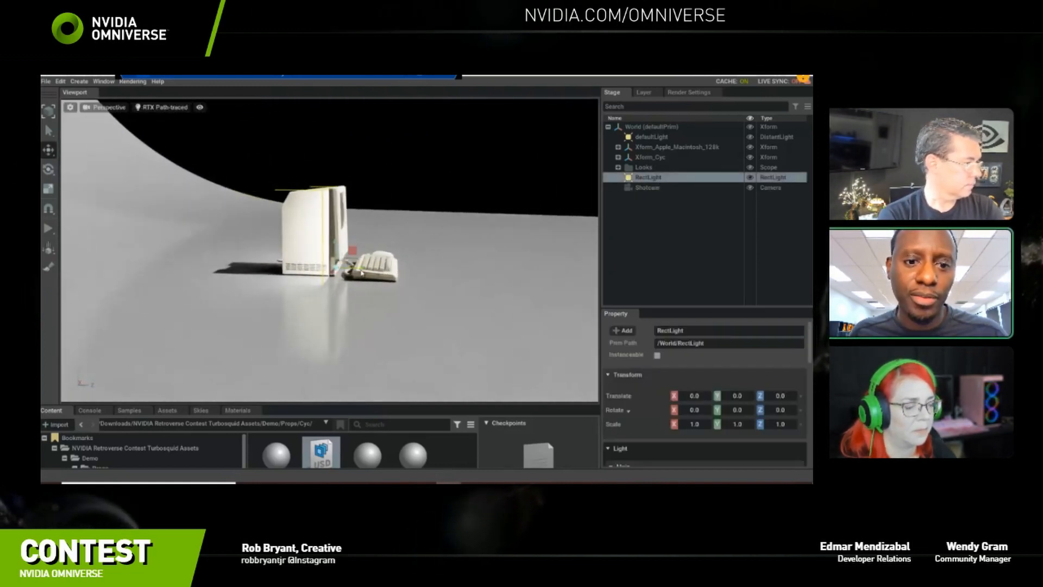
pyautogui.moveTo(361, 273); pyautogui.dragTo(450, 273)
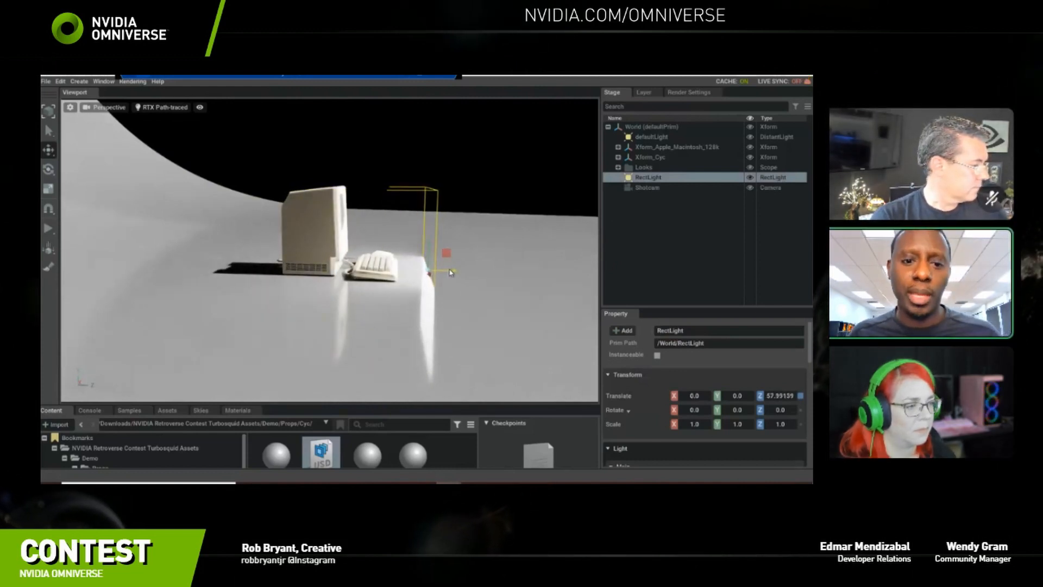
# Raise RectLight to about 58.5 on Y.
pyautogui.keyDown('alt'); pyautogui.moveTo(438, 209); pyautogui.dragTo(298, 210); pyautogui.keyUp('alt')
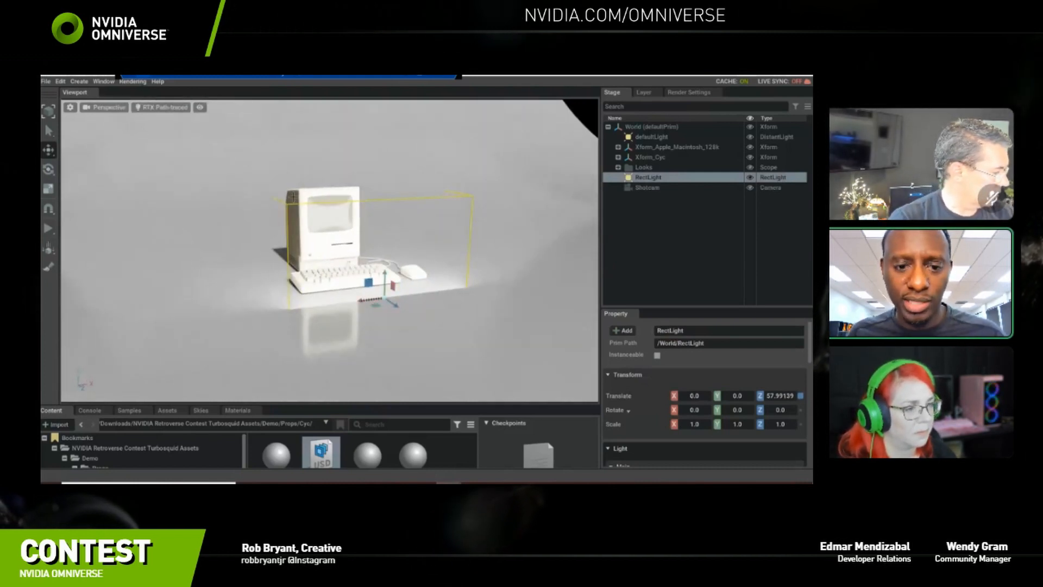
pyautogui.keyDown('alt'); pyautogui.moveTo(293, 196); pyautogui.dragTo(379, 263); pyautogui.keyUp('alt')
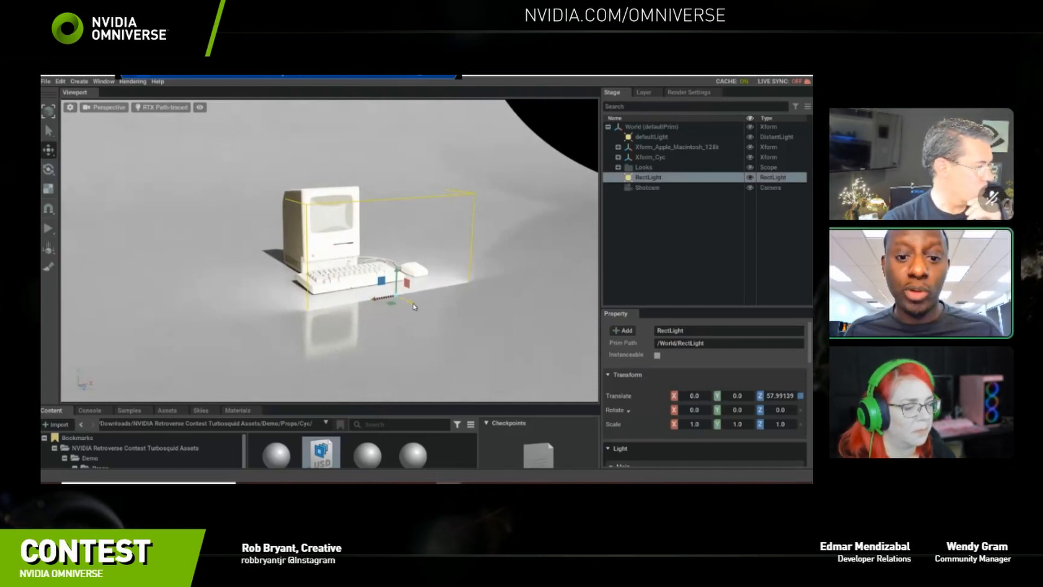
pyautogui.keyDown('alt'); pyautogui.moveTo(414, 307); pyautogui.dragTo(385, 306); pyautogui.keyUp('alt')
pyautogui.press('e')
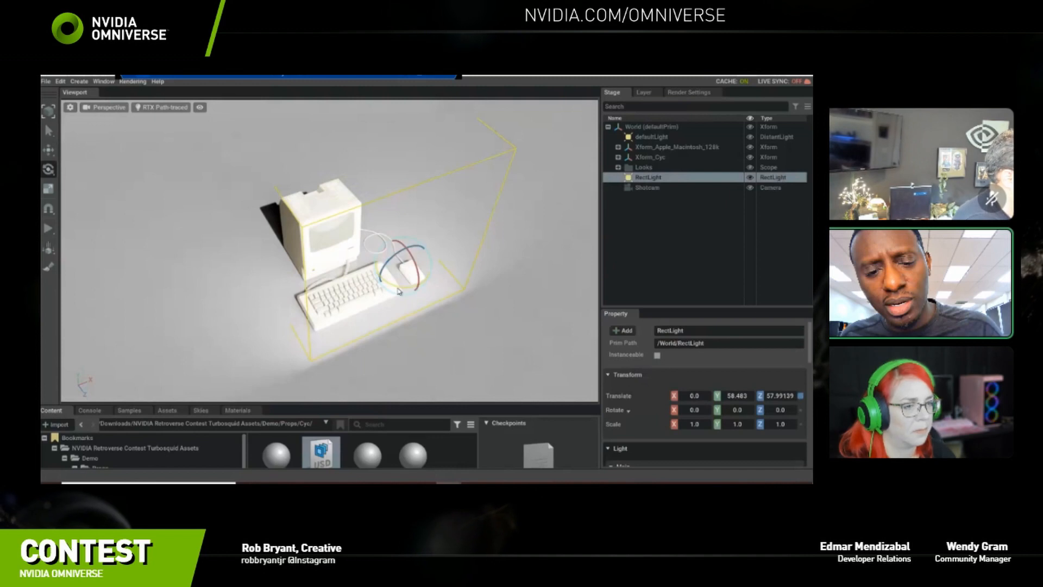
# Shift RectLight to about -1.4 on X and rotate it about 83 degrees around Y.
pyautogui.press('w')
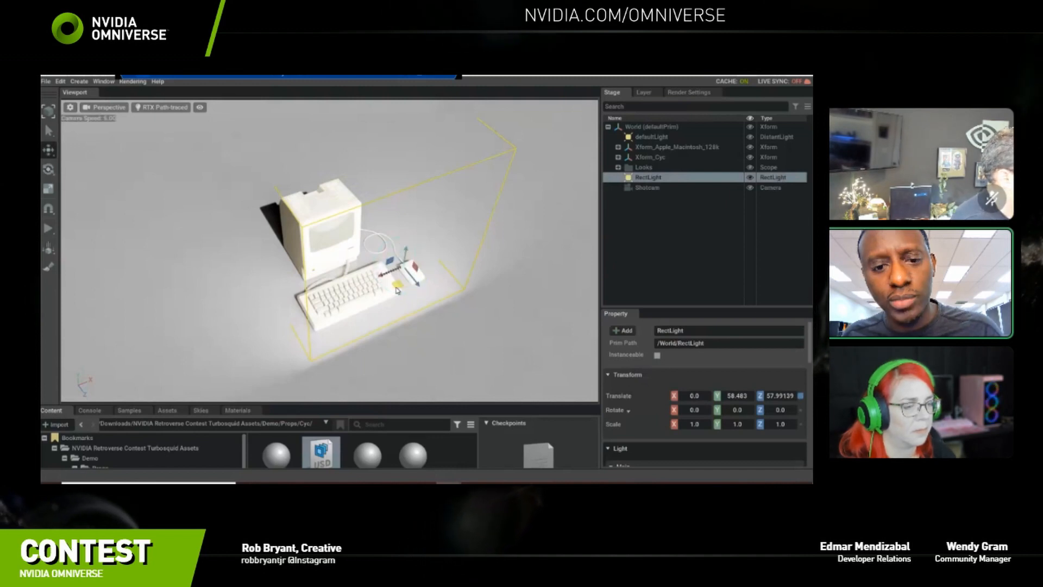
pyautogui.moveTo(396, 289); pyautogui.dragTo(384, 284)
pyautogui.press('e')
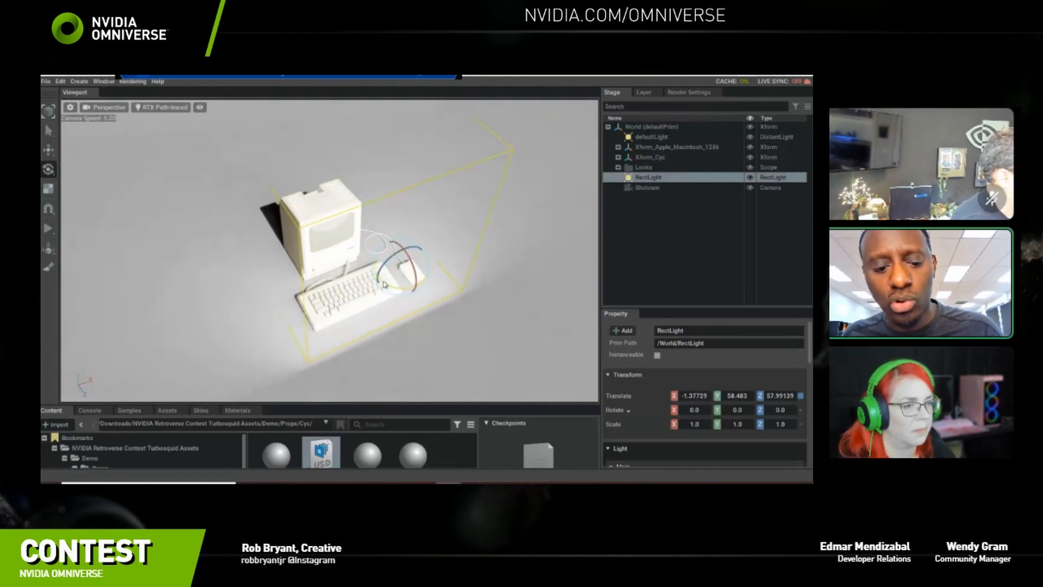
pyautogui.press('r')
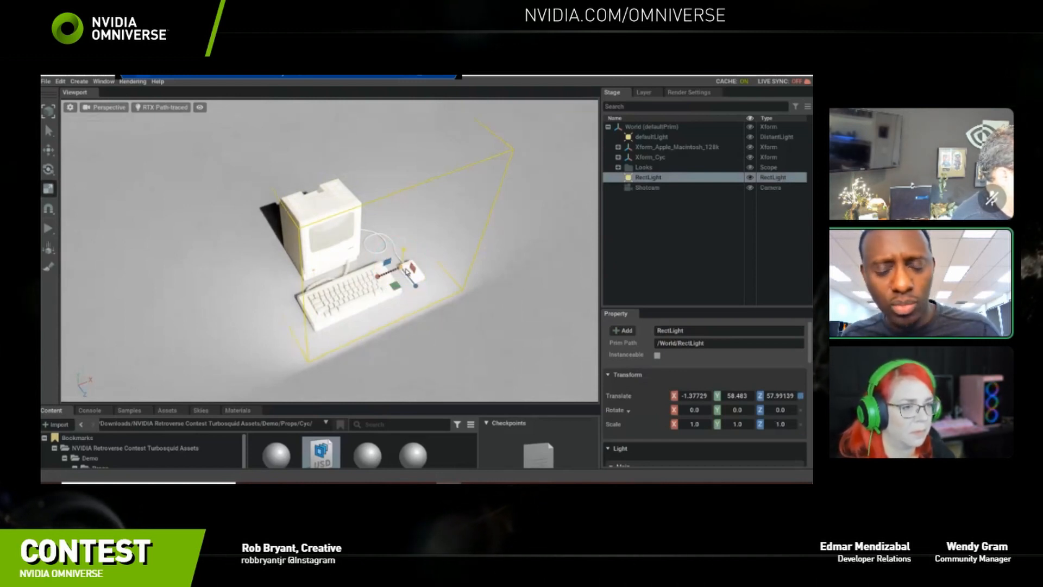
pyautogui.press('e')
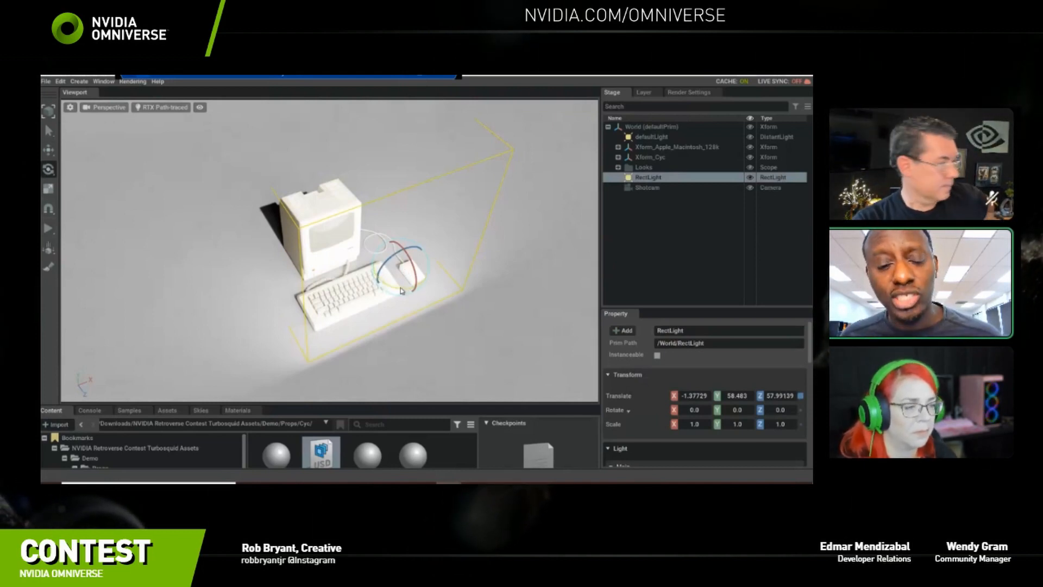
pyautogui.moveTo(403, 291); pyautogui.dragTo(394, 231)
# Move RectLight beside the mouse, to about X 48.3 and Z 12.2, and set its Y rotation to 90.
pyautogui.press('w')
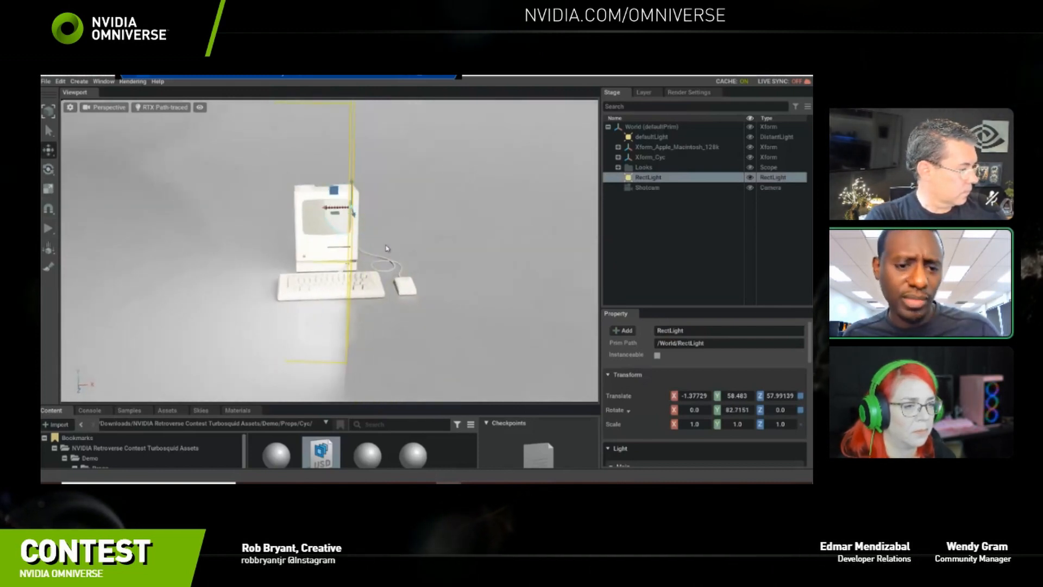
pyautogui.moveTo(326, 207); pyautogui.dragTo(401, 164)
pyautogui.keyDown('alt'); pyautogui.moveTo(409, 198); pyautogui.dragTo(333, 207); pyautogui.keyUp('alt')
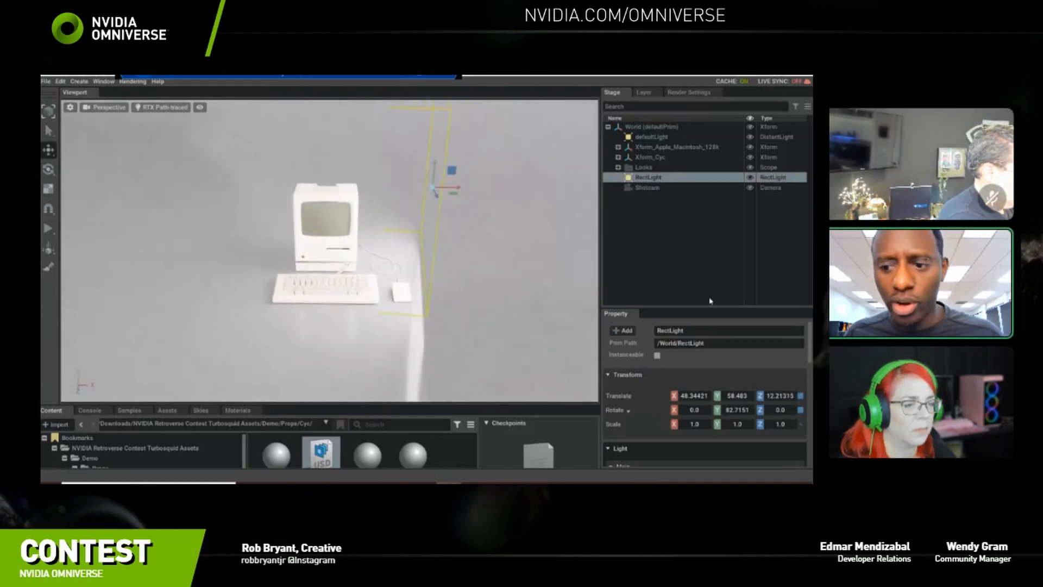
pyautogui.doubleClick(742, 410)
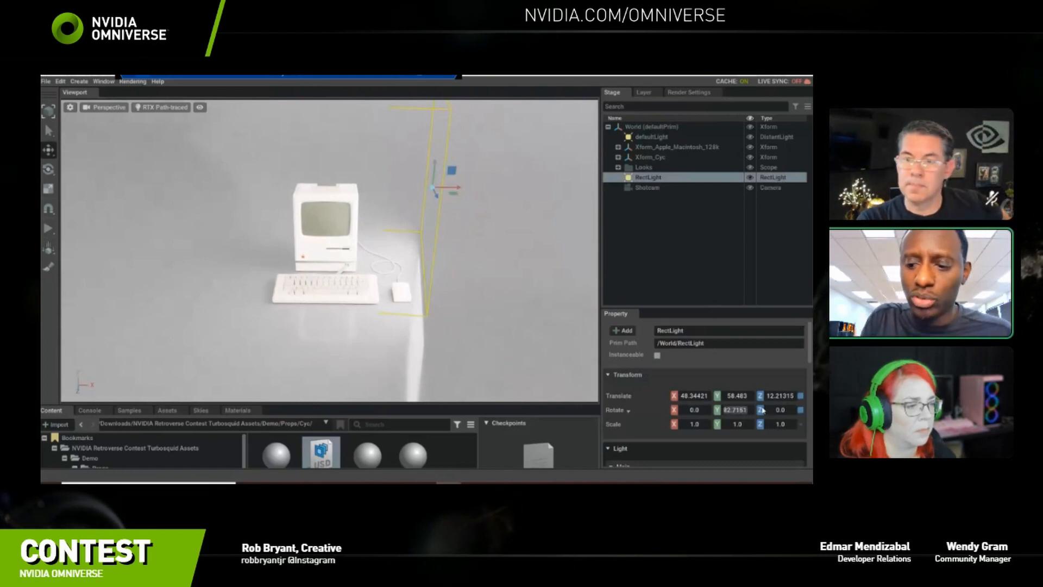
pyautogui.write('90')
pyautogui.press('Return')
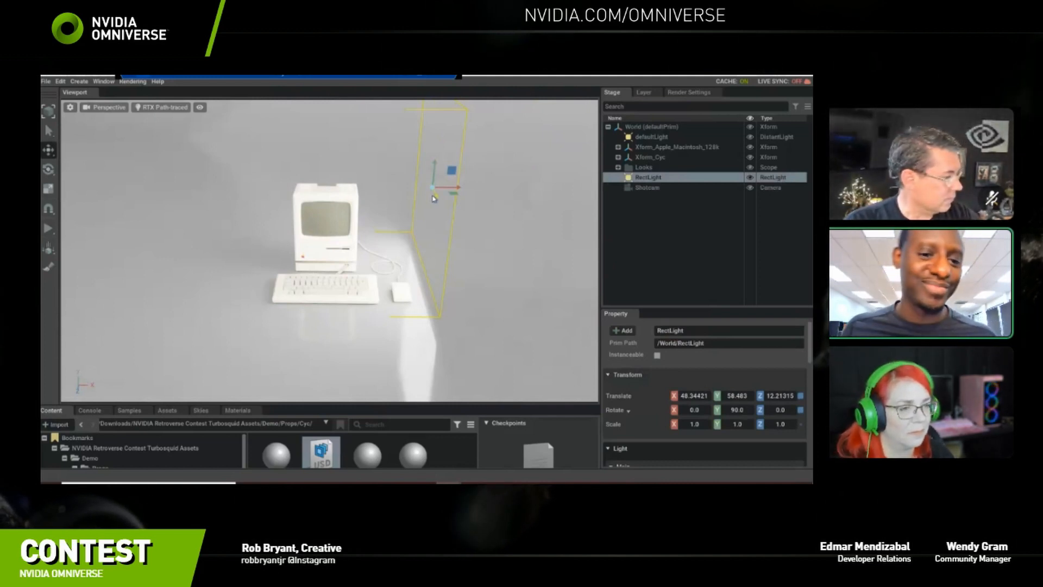
# Return to the Shotcam camera and hide defaultLight so only RectLight illuminates the Macintosh.
pyautogui.keyDown('alt'); pyautogui.moveTo(429, 236); pyautogui.dragTo(451, 228); pyautogui.keyUp('alt')
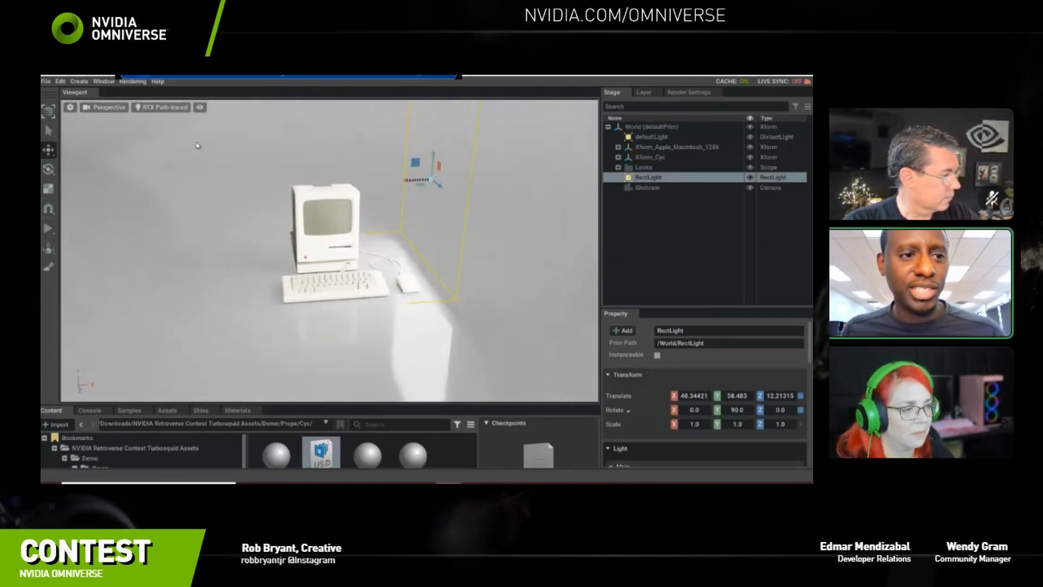
pyautogui.click(113, 106)
pyautogui.moveTo(131, 117)
pyautogui.click(195, 113)
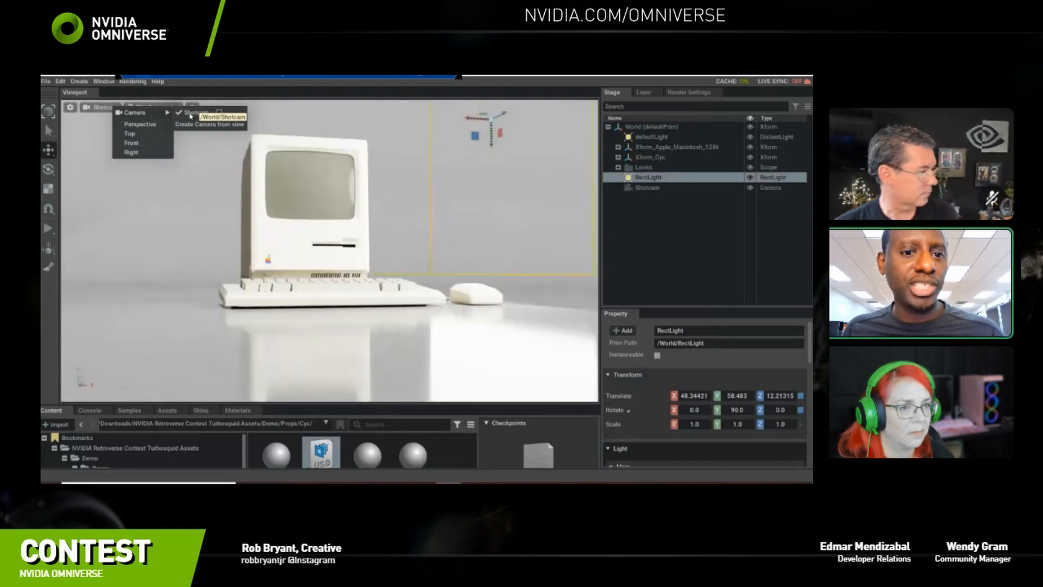
pyautogui.click(750, 137)
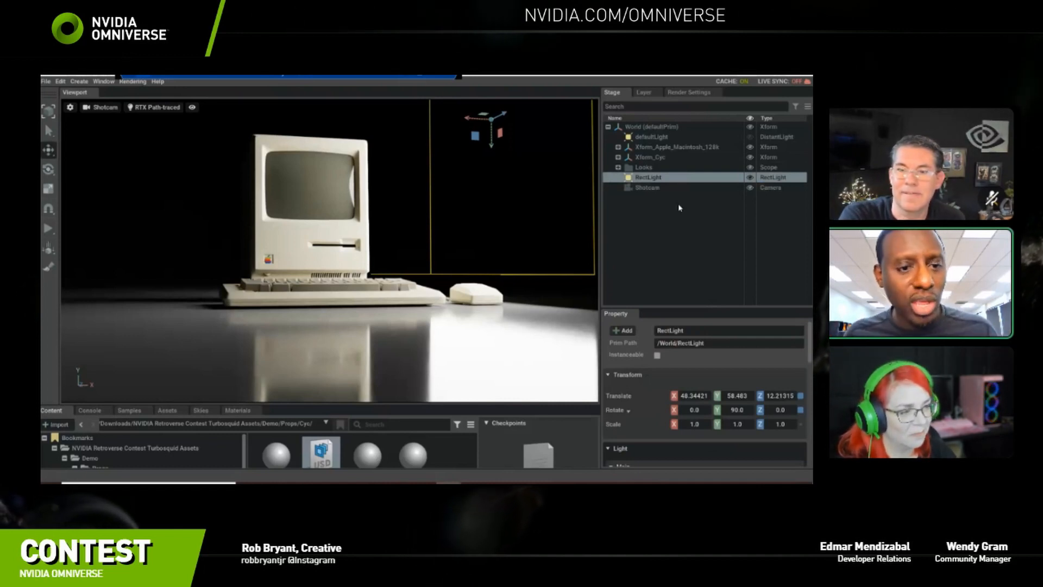
# Examine RectLight's illumination and floor reflection from several angles with the Perspective camera, and return to Shotcam.
pyautogui.click(100, 107)
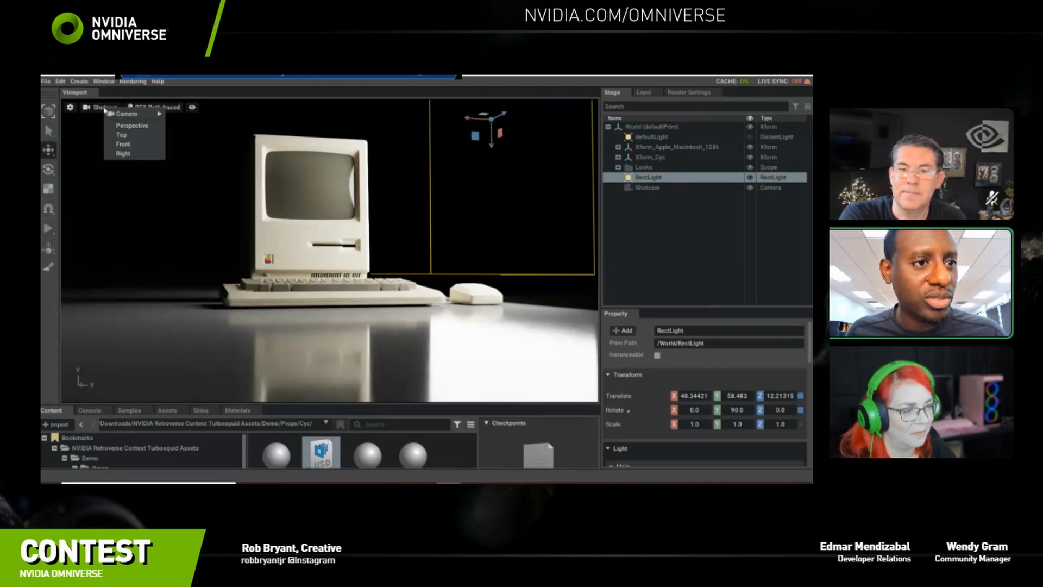
pyautogui.click(128, 125)
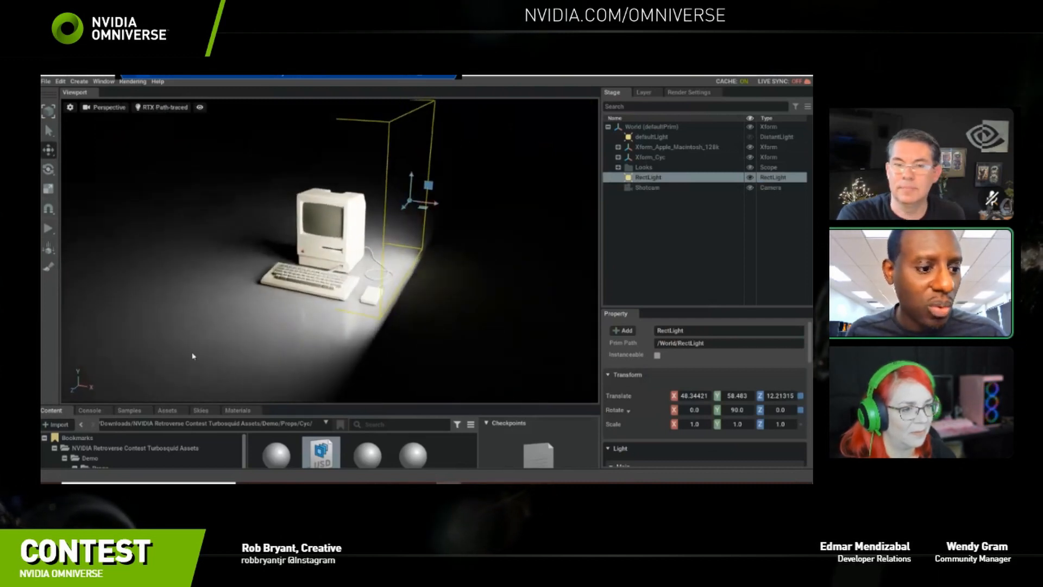
pyautogui.keyDown('alt'); pyautogui.moveTo(98, 375); pyautogui.dragTo(84, 387); pyautogui.keyUp('alt')
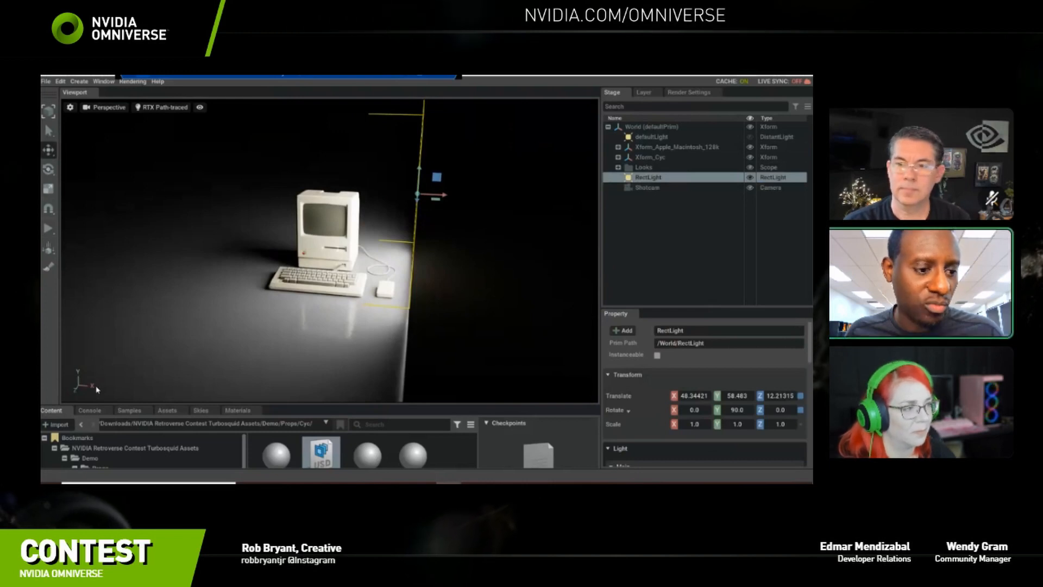
pyautogui.keyDown('alt'); pyautogui.moveTo(409, 267); pyautogui.dragTo(417, 192); pyautogui.keyUp('alt')
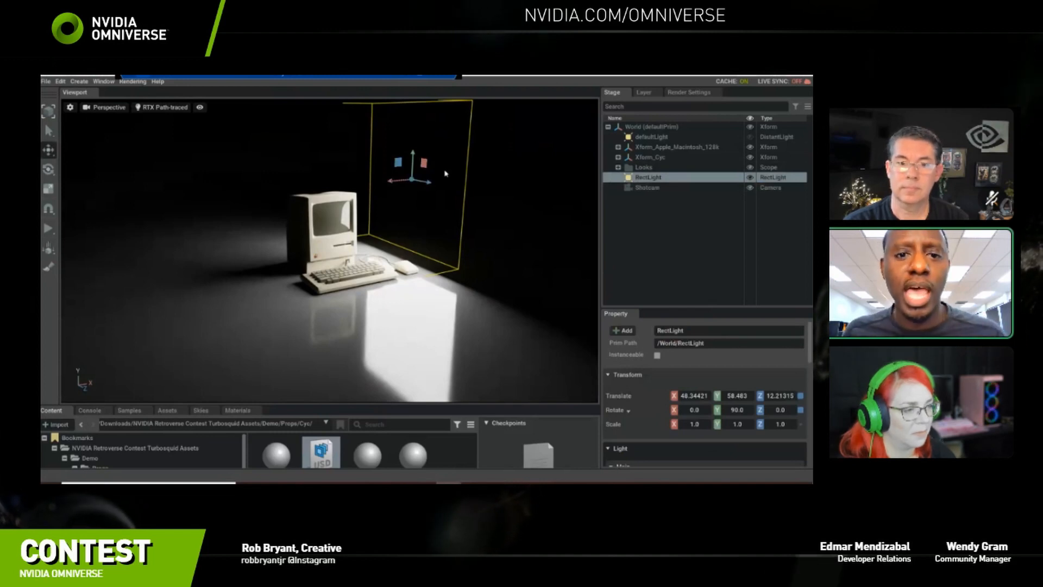
pyautogui.keyDown('alt'); pyautogui.moveTo(445, 174); pyautogui.dragTo(421, 222); pyautogui.keyUp('alt')
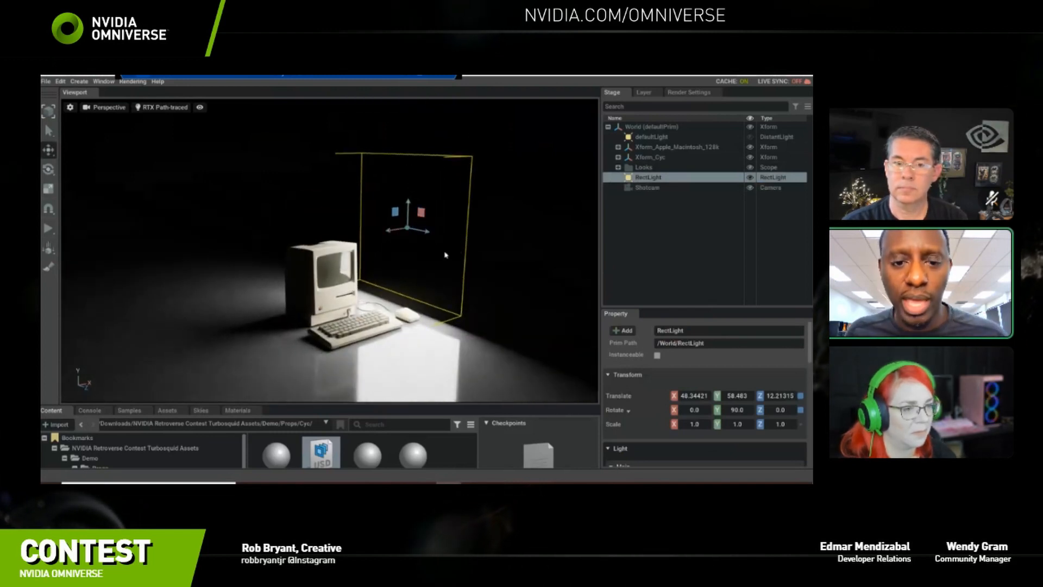
pyautogui.keyDown('alt'); pyautogui.moveTo(446, 255); pyautogui.dragTo(412, 249); pyautogui.keyUp('alt')
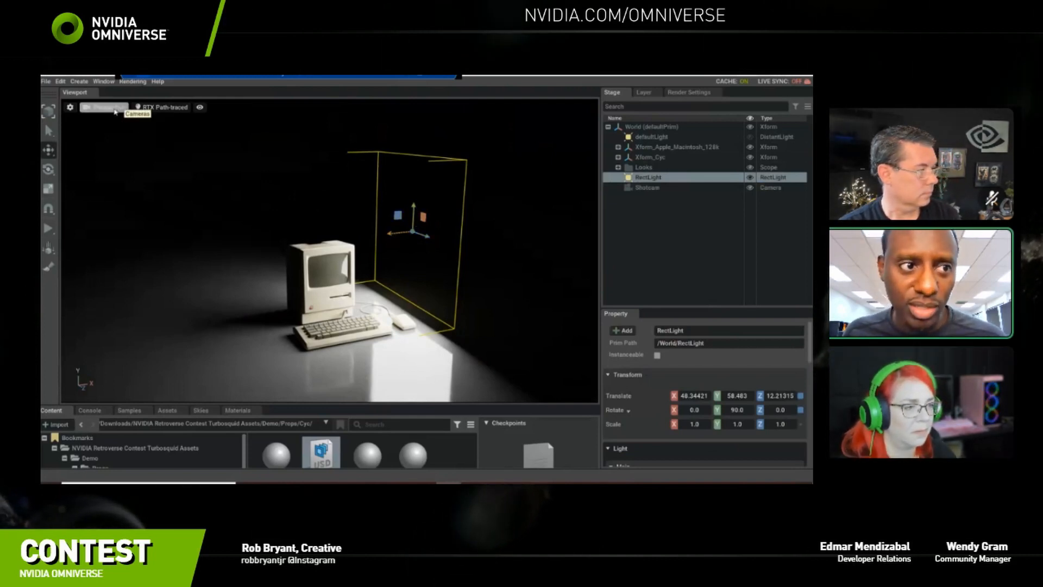
pyautogui.click(115, 109)
pyautogui.moveTo(135, 111)
pyautogui.click(193, 111)
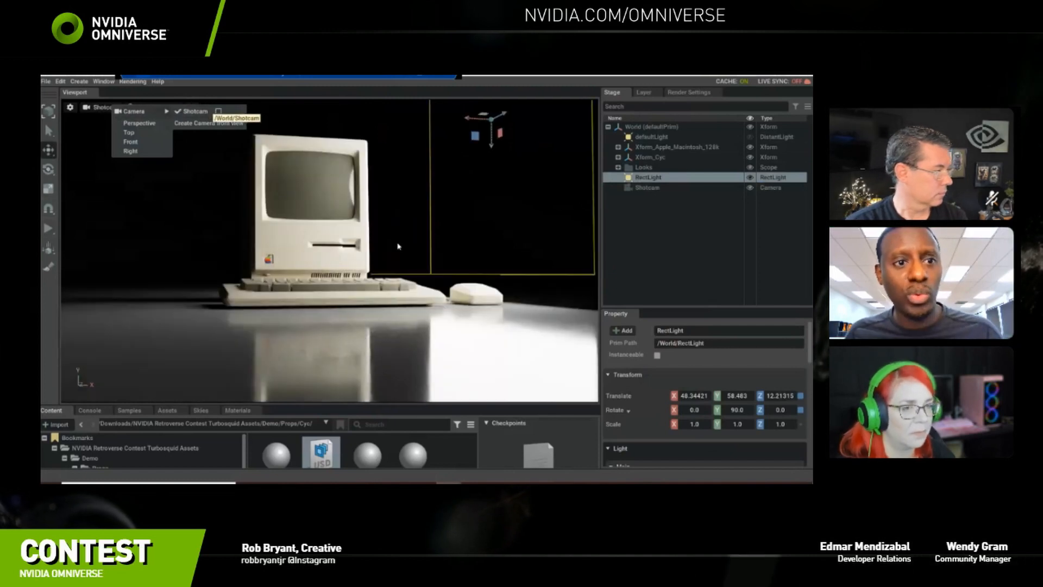
# Lower RectLight to about 47.8 on Y in the Shotcam view, and undo its shift along X.
pyautogui.click(601, 288)
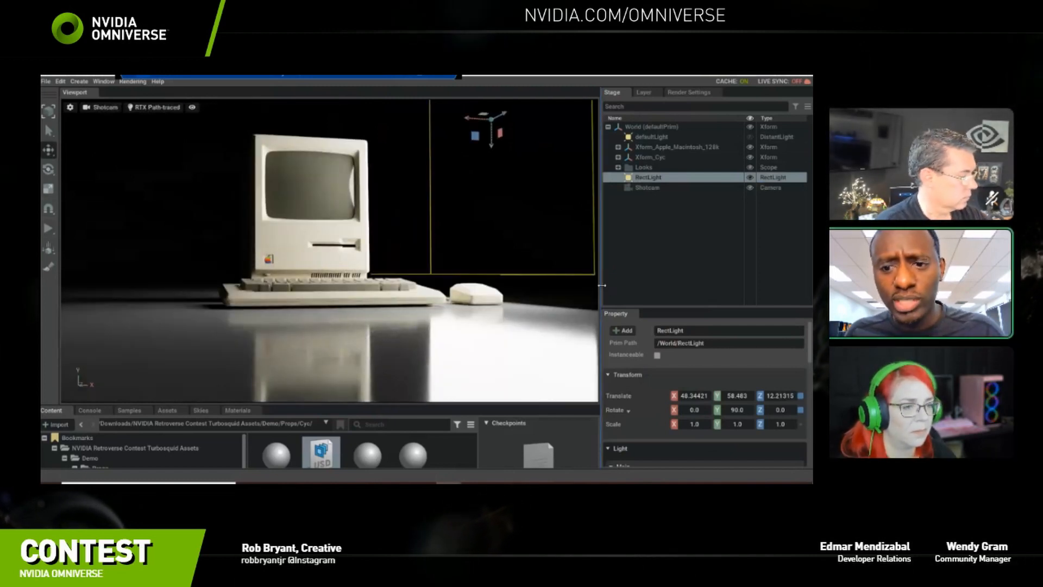
pyautogui.moveTo(602, 285); pyautogui.dragTo(577, 286)
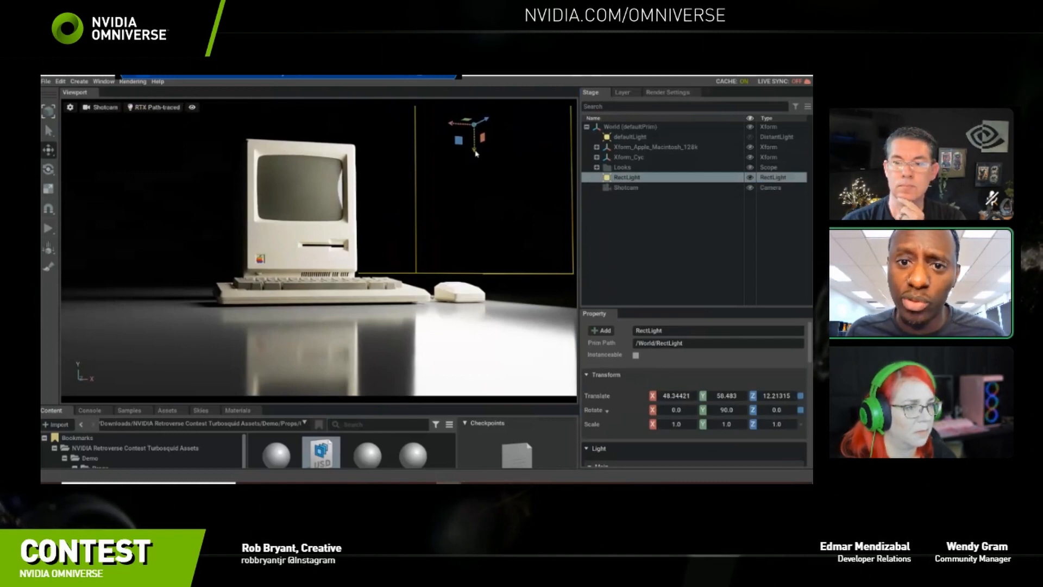
pyautogui.moveTo(476, 154)
pyautogui.mouseDown()
pyautogui.moveTo(475, 177)
pyautogui.moveTo(482, 154)
pyautogui.mouseUp()
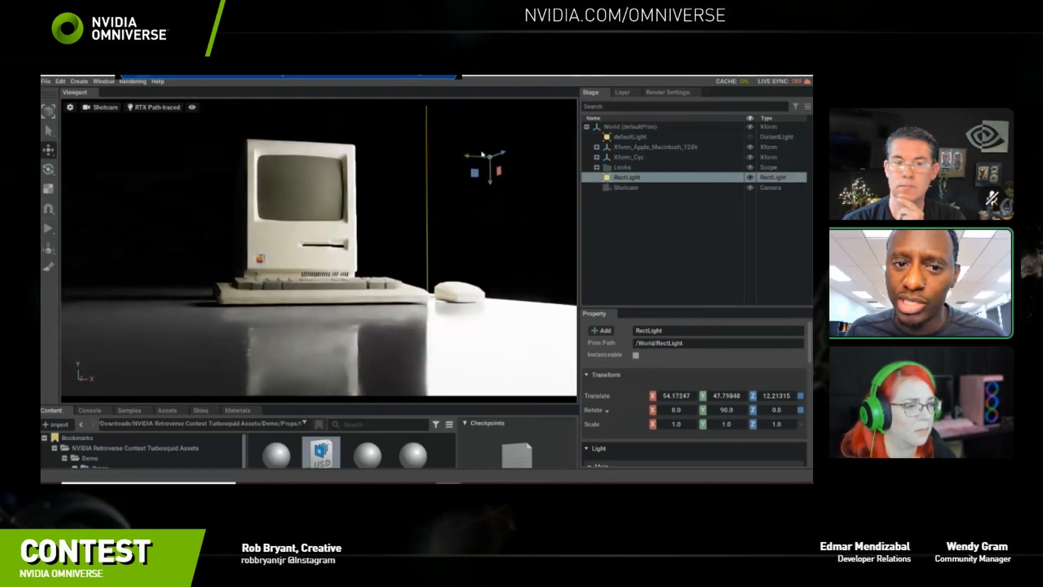
pyautogui.hotkey('ctrl', 'z')
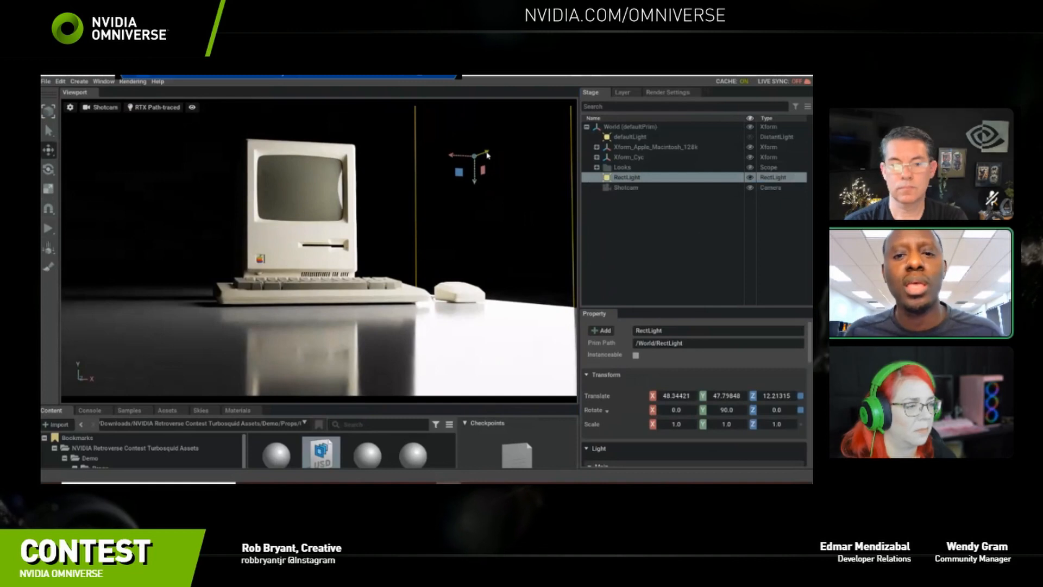
# Nudge RectLight to about Z 12.7, raise it in the Perspective view to about X 49.1 and Y 55.9, and return to Shotcam.
pyautogui.moveTo(488, 155)
pyautogui.mouseDown()
pyautogui.moveTo(529, 147)
pyautogui.moveTo(484, 170)
pyautogui.mouseUp()
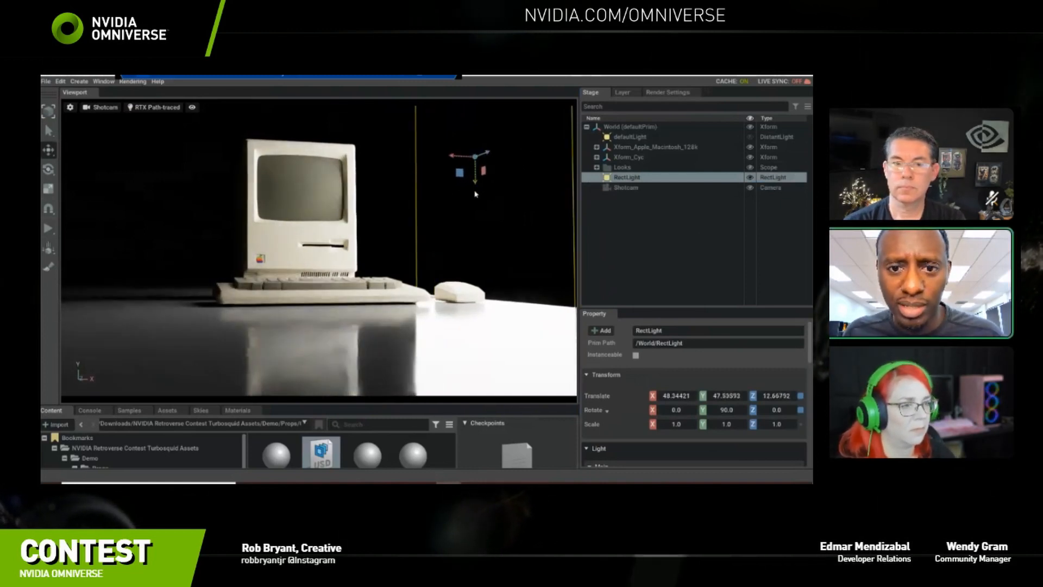
pyautogui.hotkey('ctrl', 'z')
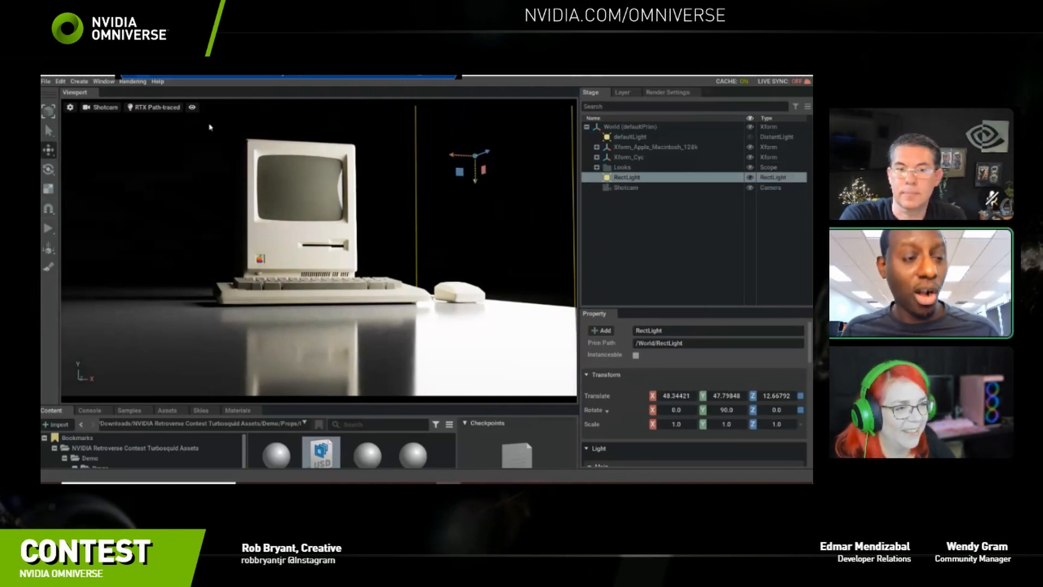
pyautogui.click(100, 107)
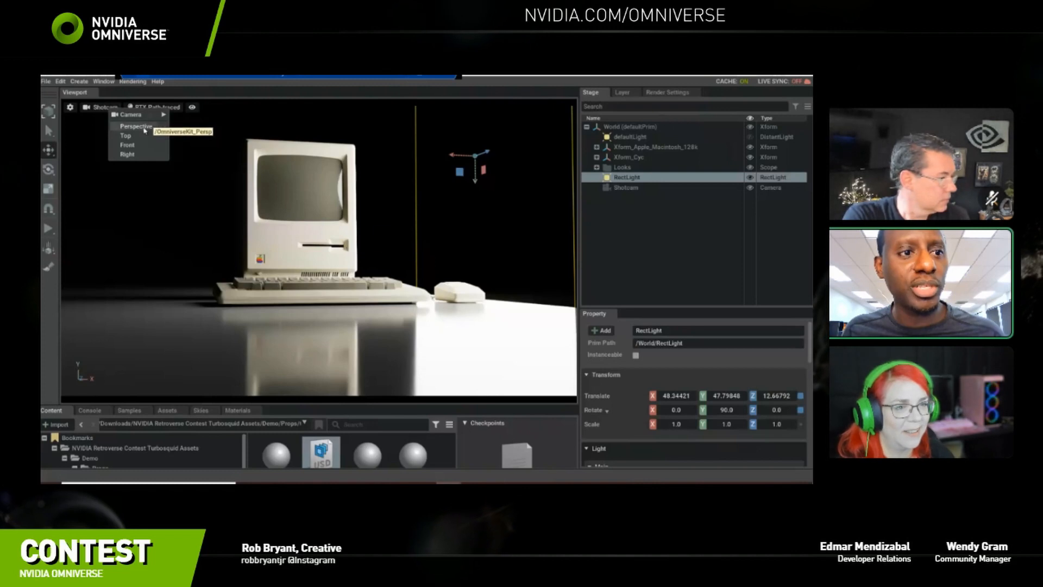
pyautogui.click(142, 127)
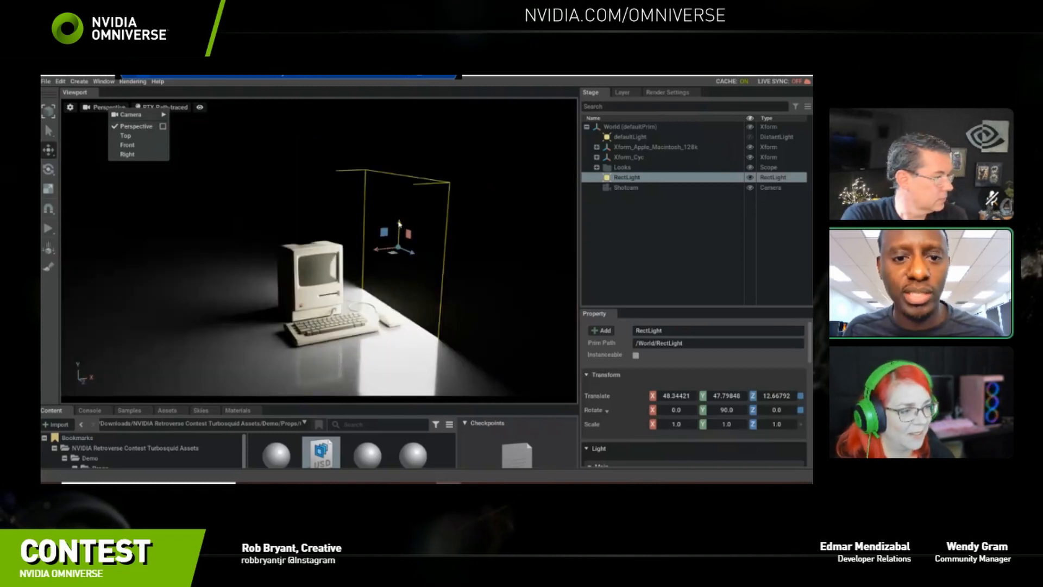
pyautogui.moveTo(399, 231); pyautogui.dragTo(400, 219)
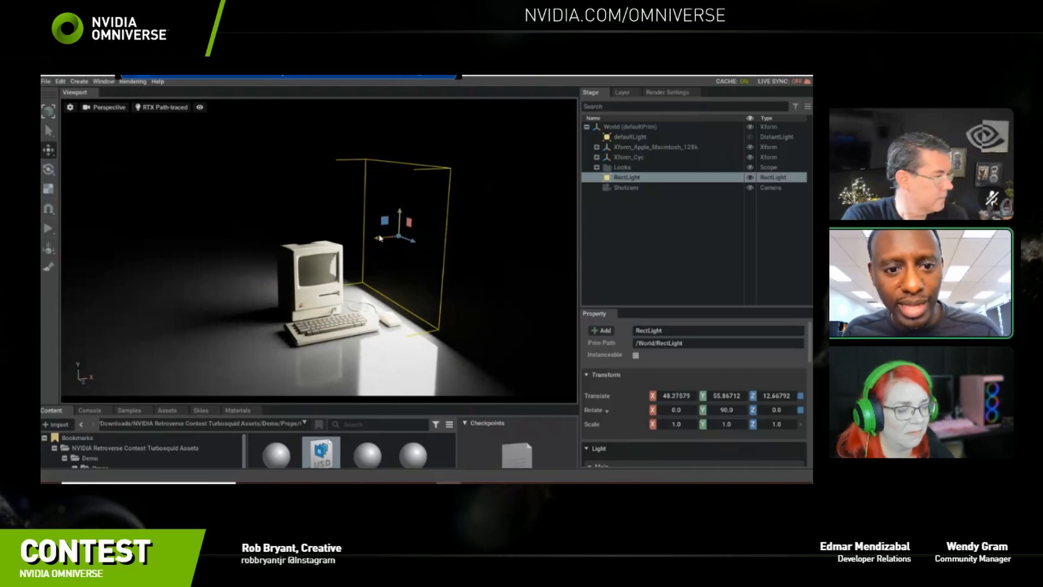
pyautogui.moveTo(380, 237); pyautogui.dragTo(383, 238)
pyautogui.click(103, 107)
pyautogui.moveTo(136, 110)
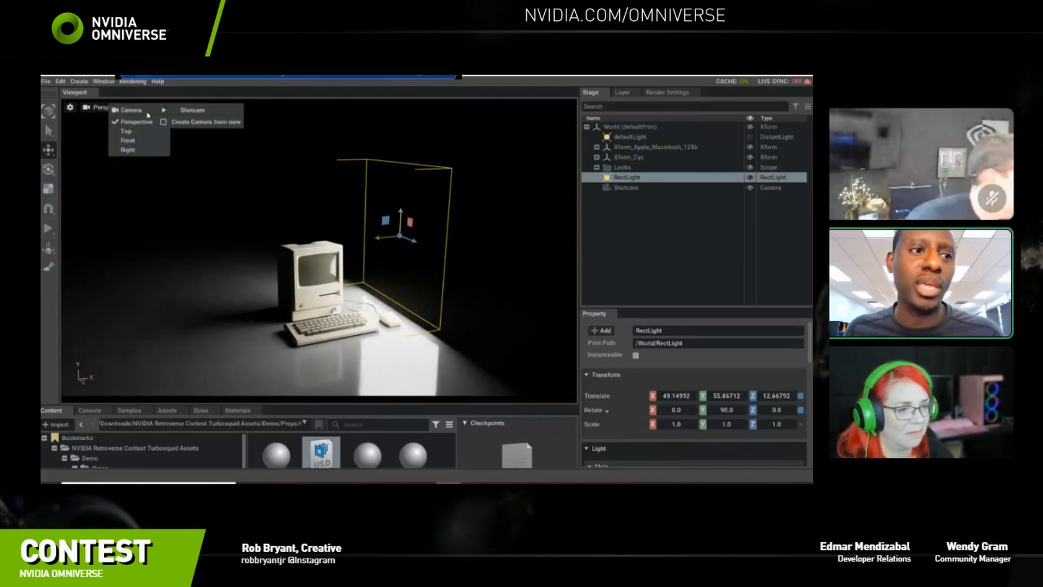
pyautogui.click(193, 111)
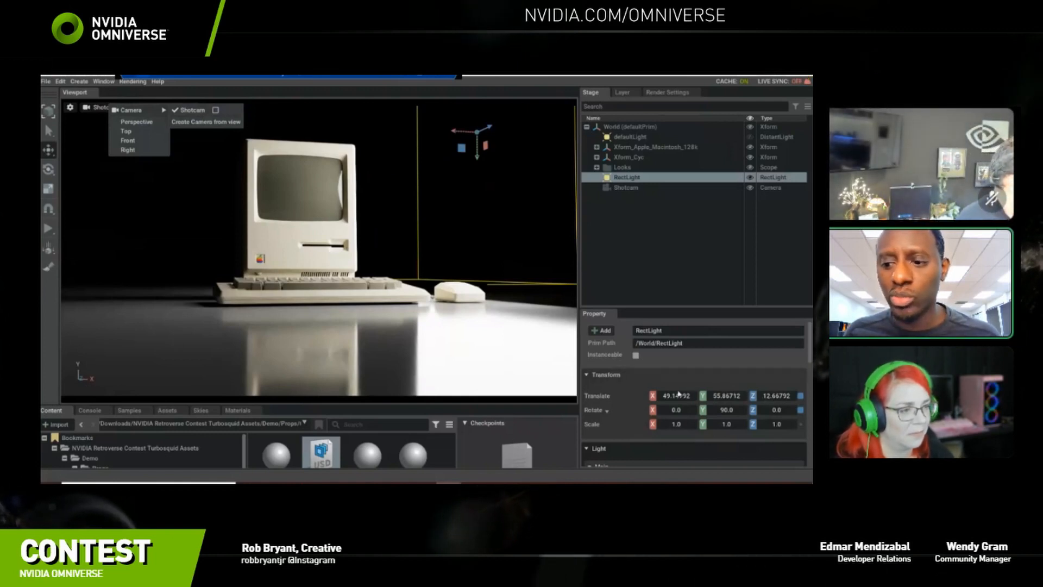
pyautogui.click(472, 228)
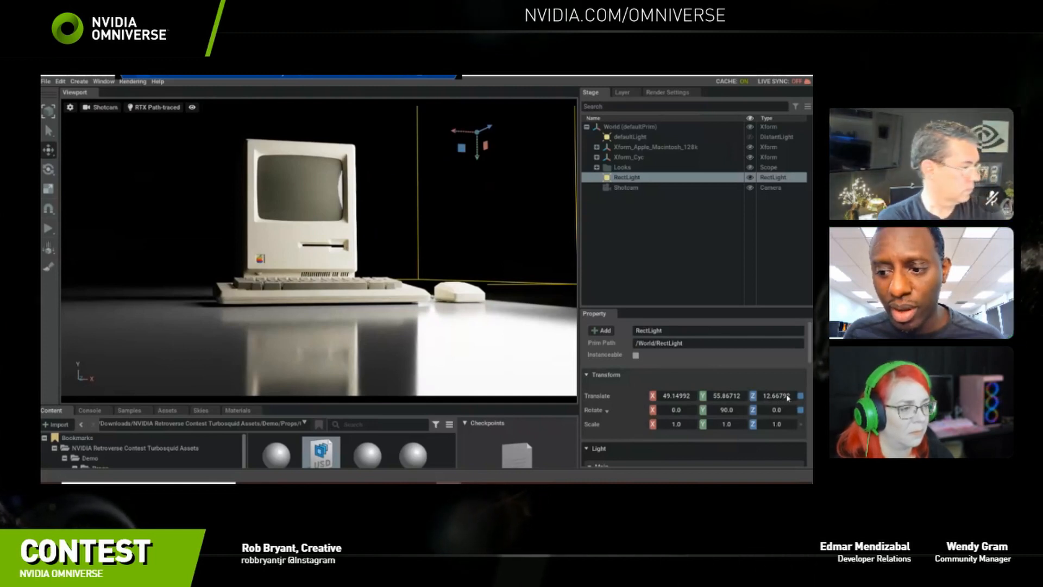
# Slide RectLight back along Z to -55, trying 6, -4 and 17 along the way.
pyautogui.moveTo(789, 399); pyautogui.dragTo(783, 399)
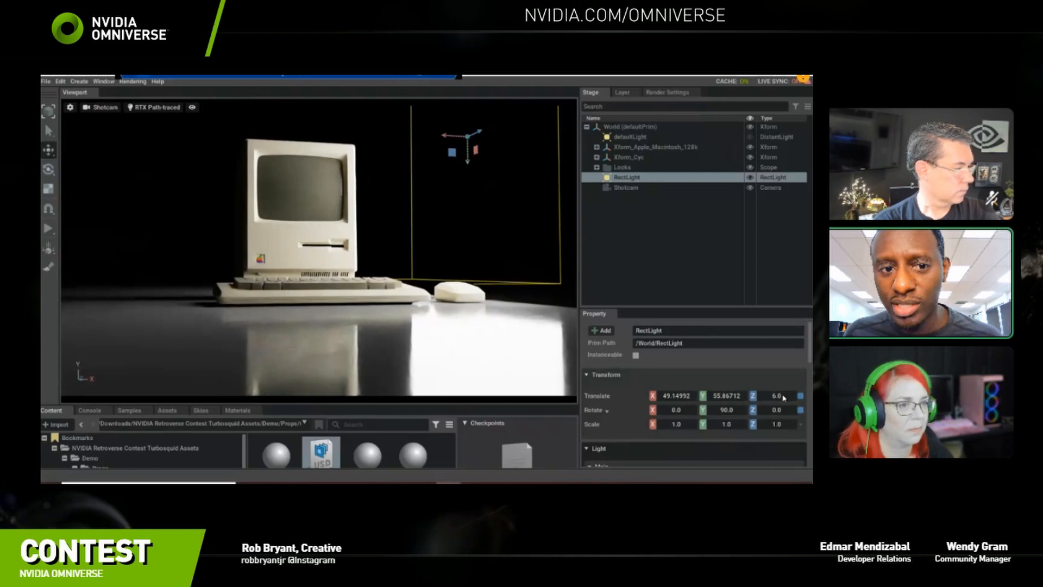
pyautogui.moveTo(783, 398); pyautogui.dragTo(779, 400)
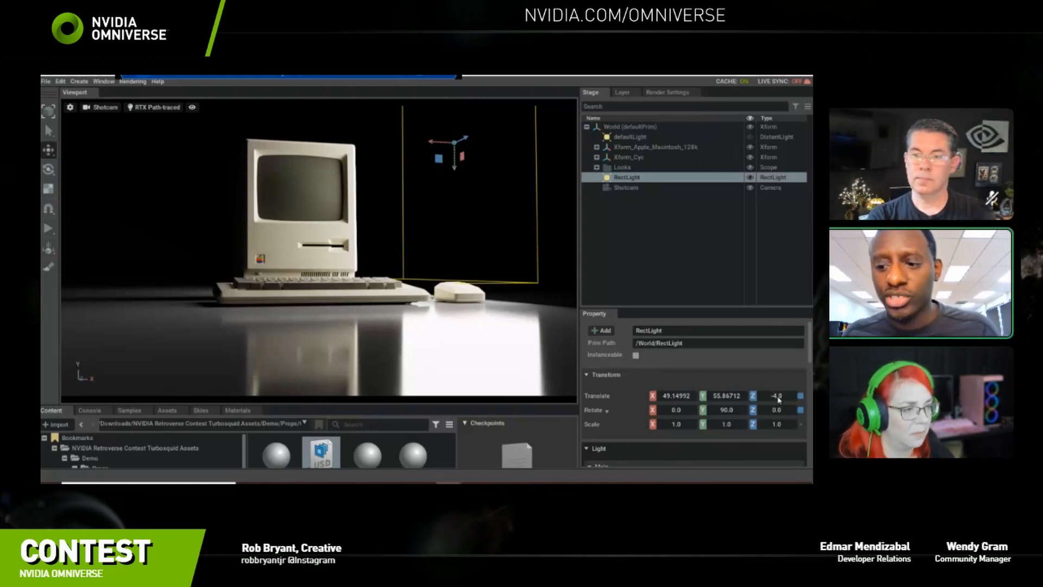
pyautogui.doubleClick(775, 396)
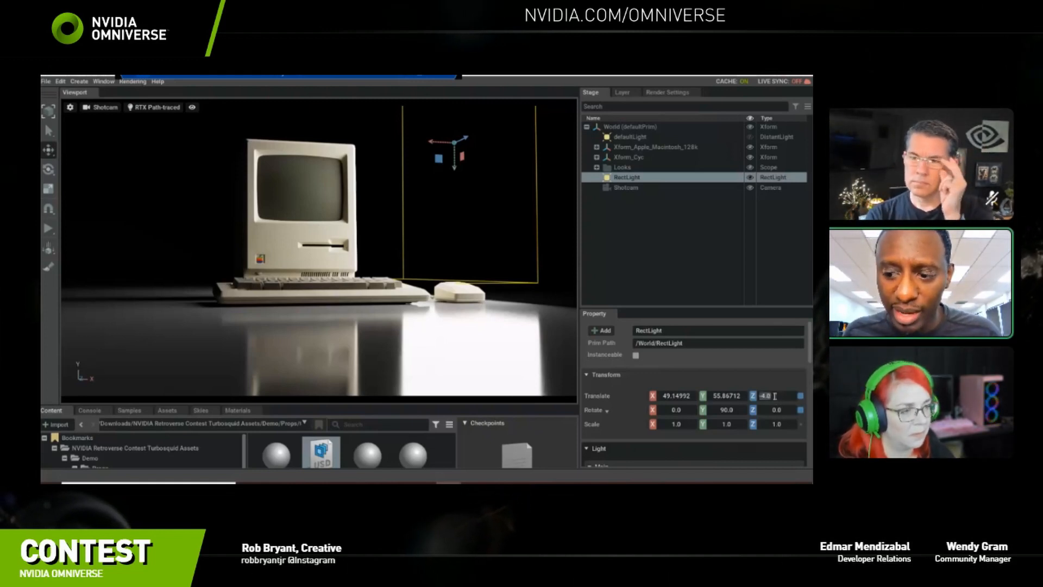
pyautogui.moveTo(775, 401)
pyautogui.mouseDown()
pyautogui.moveTo(791, 404)
pyautogui.moveTo(760, 406)
pyautogui.moveTo(789, 408)
pyautogui.moveTo(780, 405)
pyautogui.mouseUp()
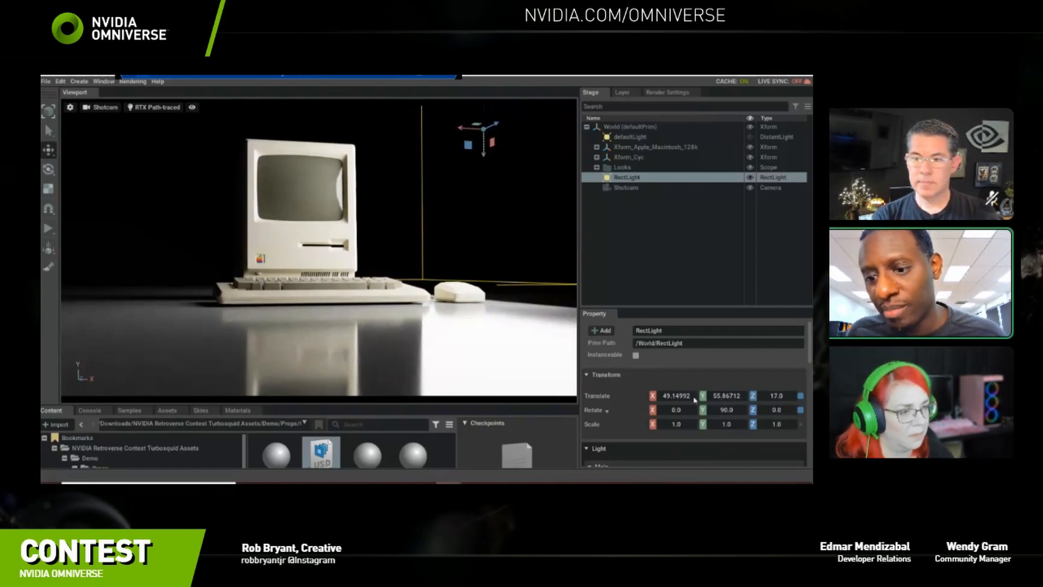
pyautogui.moveTo(790, 398); pyautogui.dragTo(763, 400)
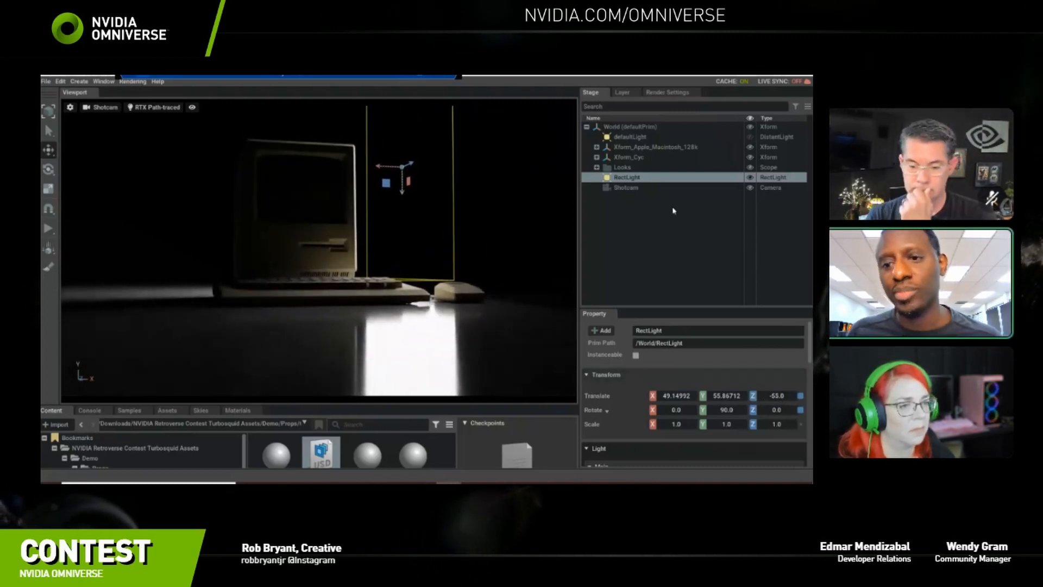
# Rename RectLight as Light_Rim_Right and keep it selected.
pyautogui.doubleClick(629, 180)
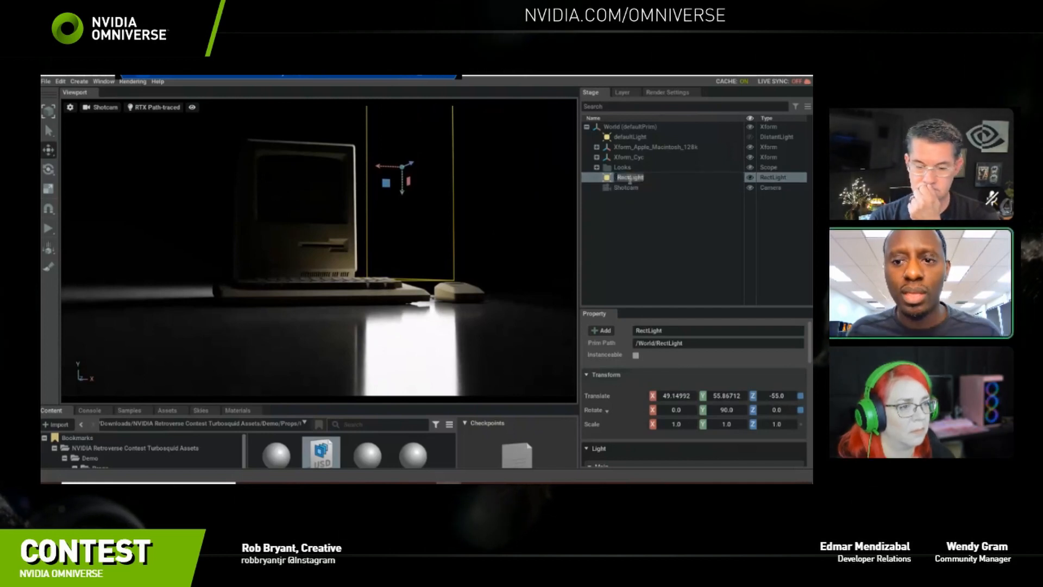
pyautogui.write('Light')
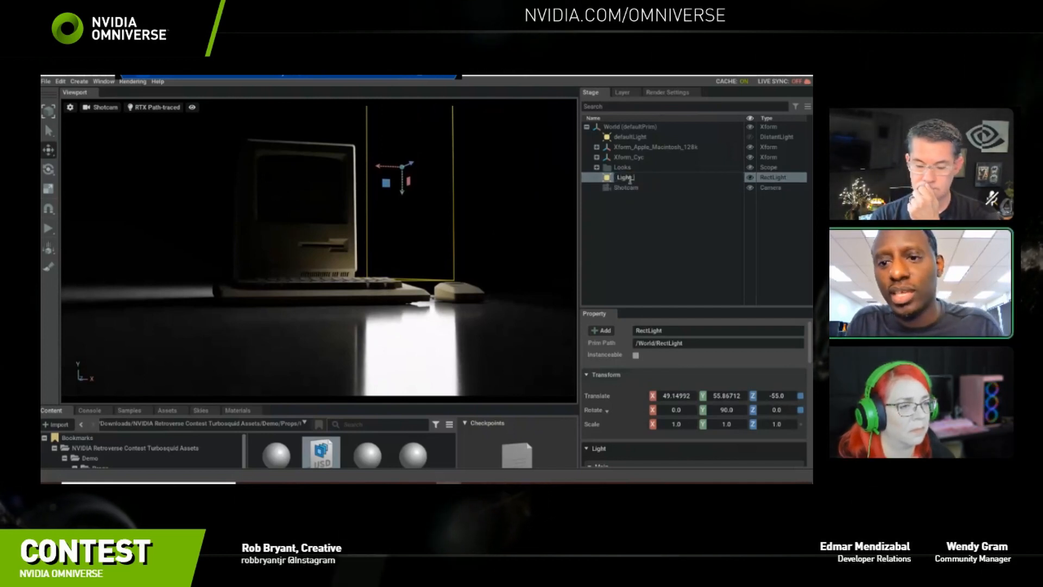
pyautogui.write('_Rim_')
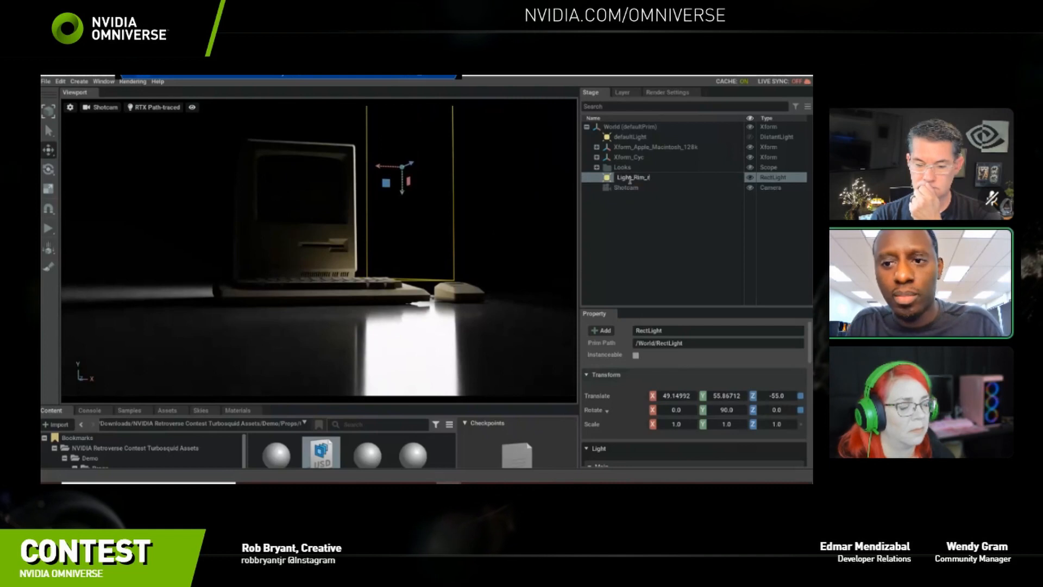
pyautogui.write('Ri')
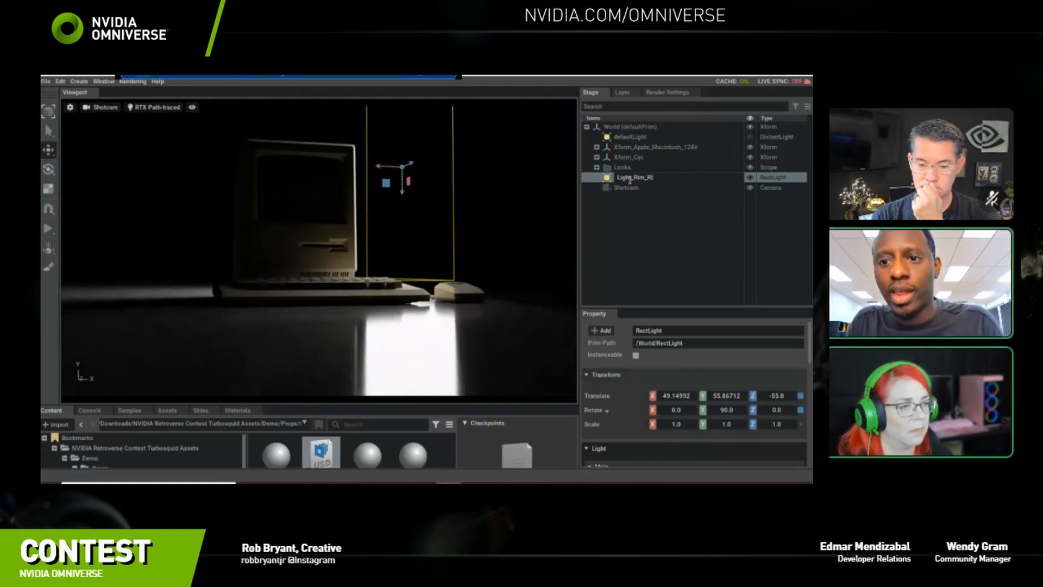
pyautogui.write('ght')
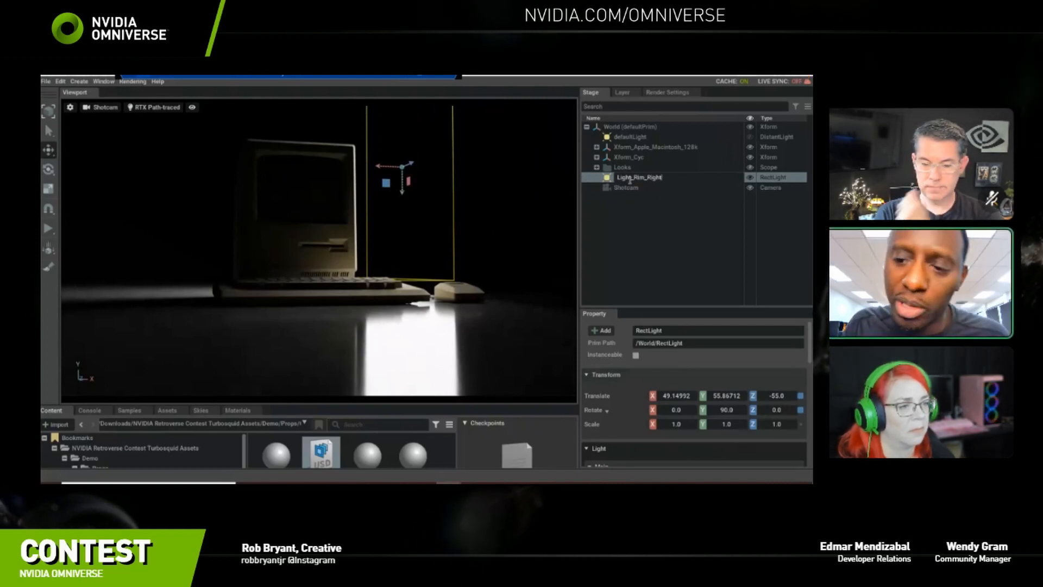
pyautogui.press('Return')
pyautogui.click(636, 188)
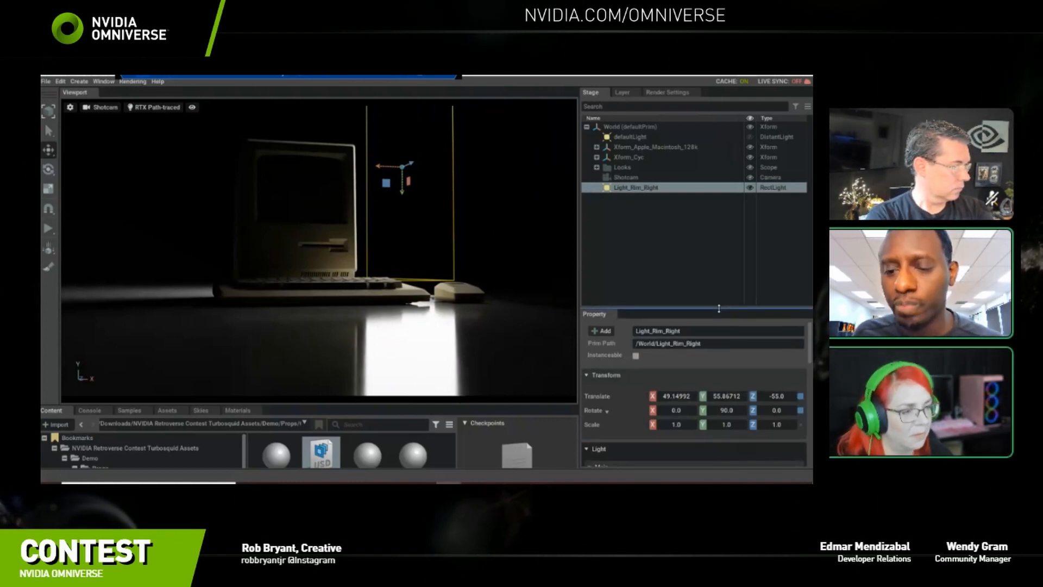
# Enlarge the property area for Light_Rim_Right and try out its light colour, ending on near white.
pyautogui.moveTo(722, 308); pyautogui.dragTo(677, 195)
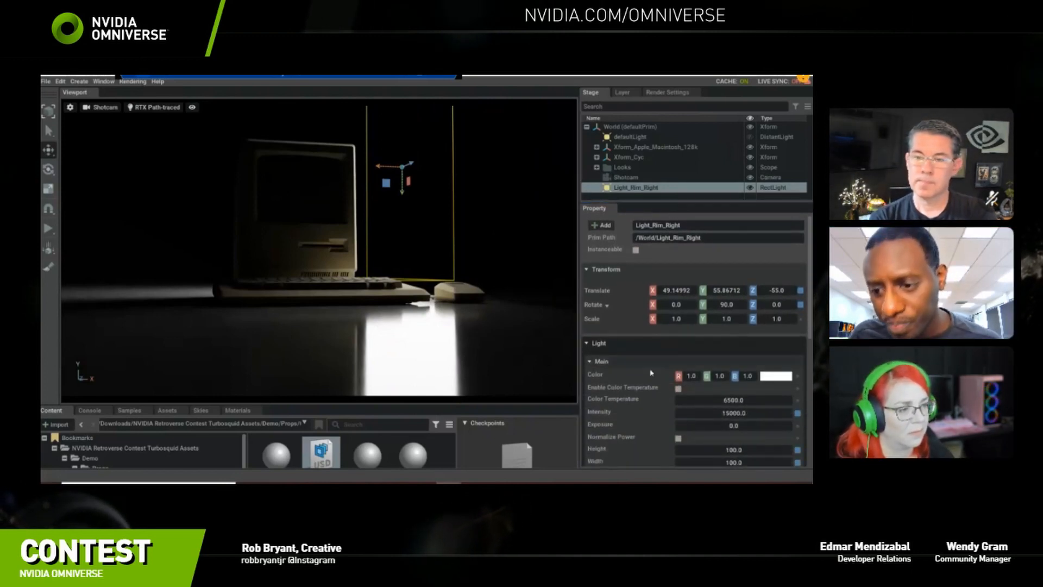
pyautogui.scroll(-3, 673, 383)
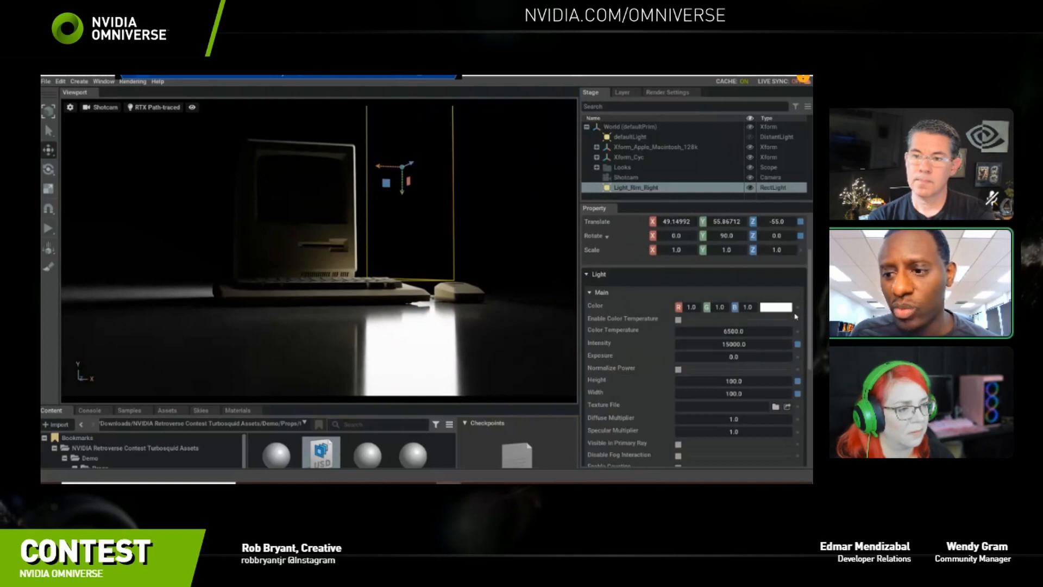
pyautogui.scroll(-1, 795, 312)
pyautogui.click(777, 279)
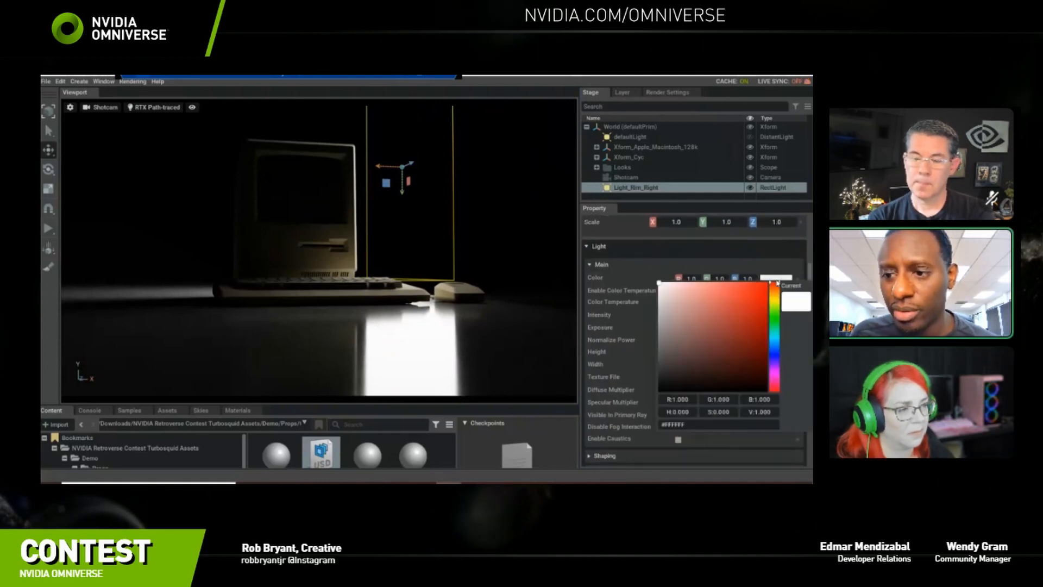
pyautogui.moveTo(698, 301); pyautogui.dragTo(635, 268)
pyautogui.click(798, 280)
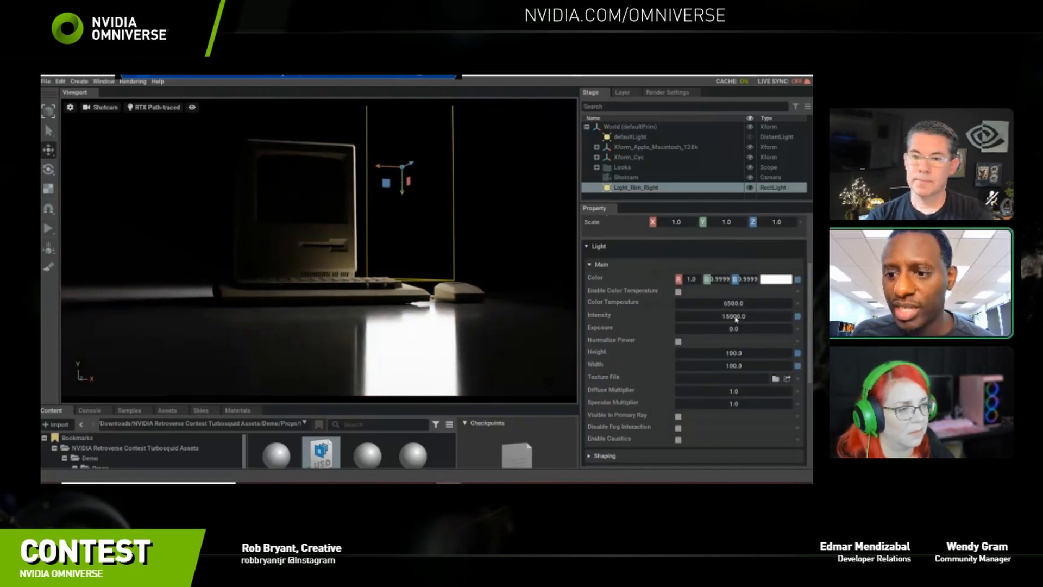
# Try an intensity of 10000 on Light_Rim_Right and set it to 15000.
pyautogui.moveTo(732, 319); pyautogui.dragTo(752, 321)
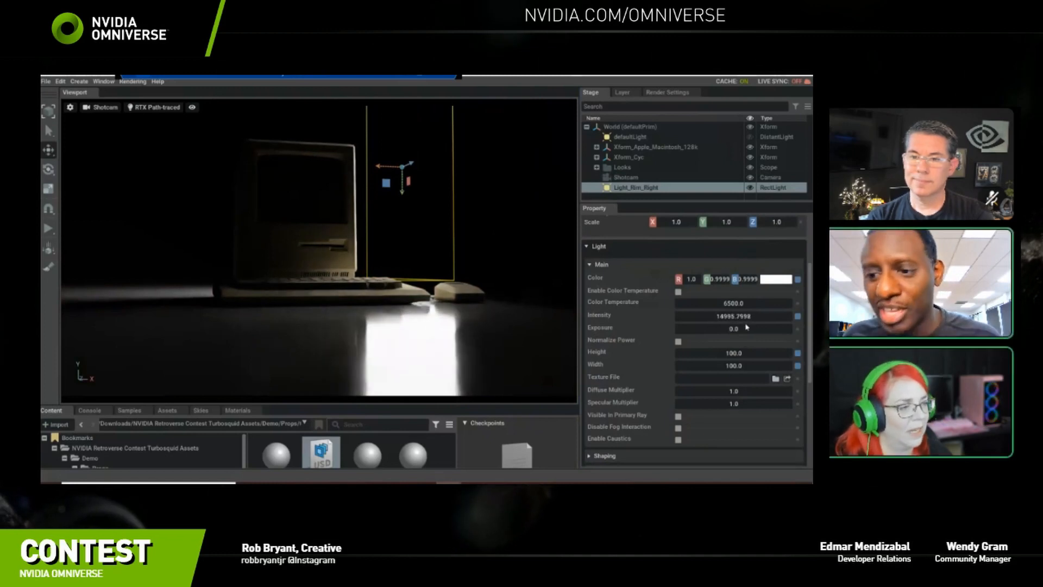
pyautogui.doubleClick(753, 317)
pyautogui.write('100')
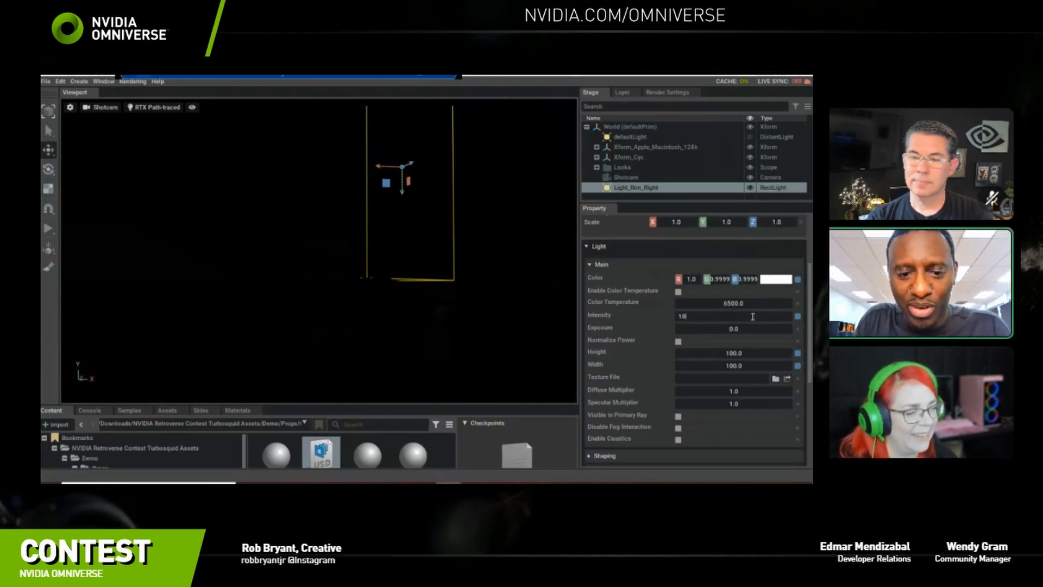
pyautogui.write('0')
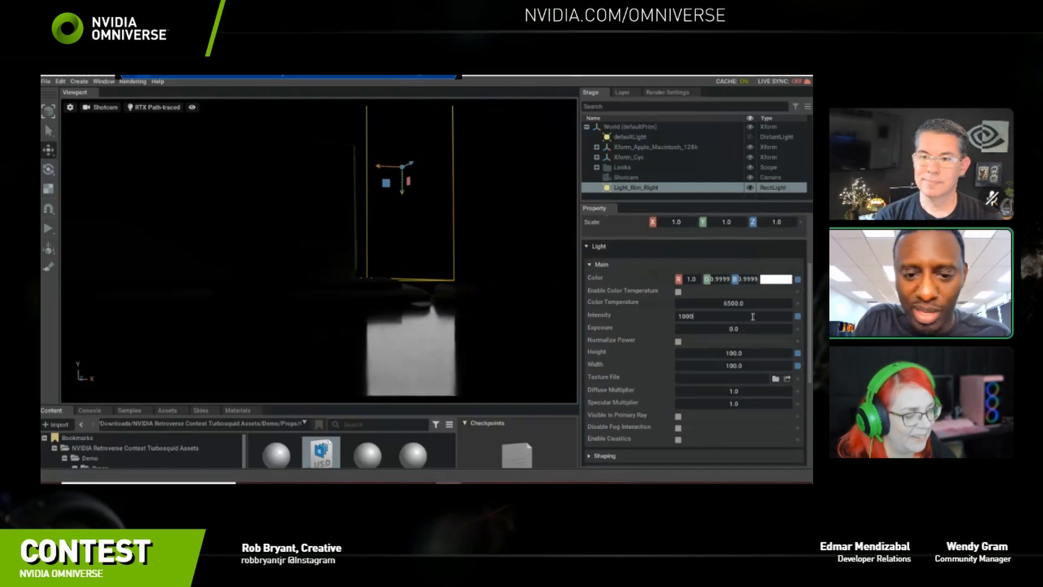
pyautogui.write('0')
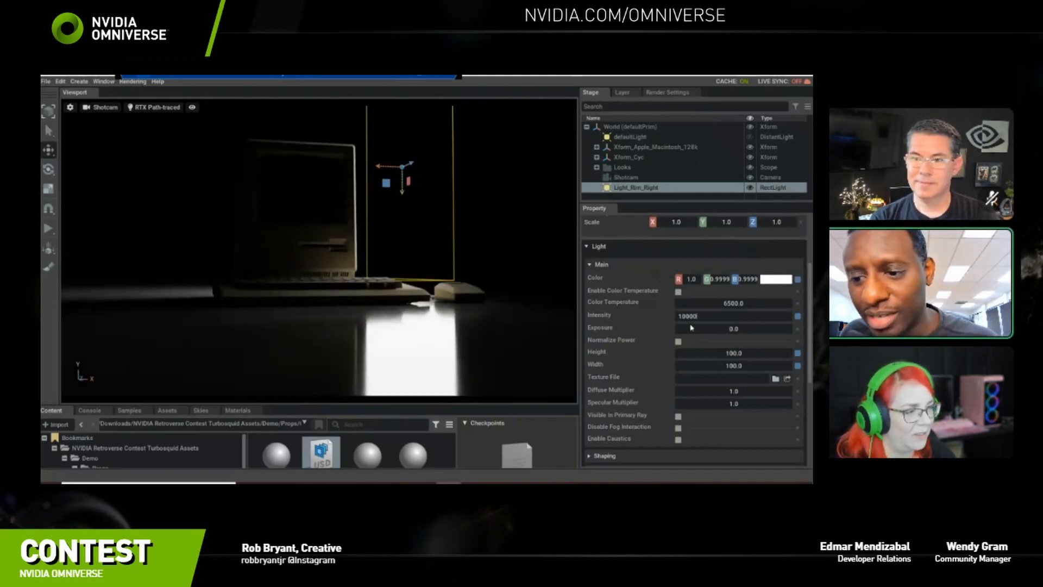
pyautogui.moveTo(684, 317); pyautogui.dragTo(686, 317)
pyautogui.write('5')
pyautogui.press('Return')
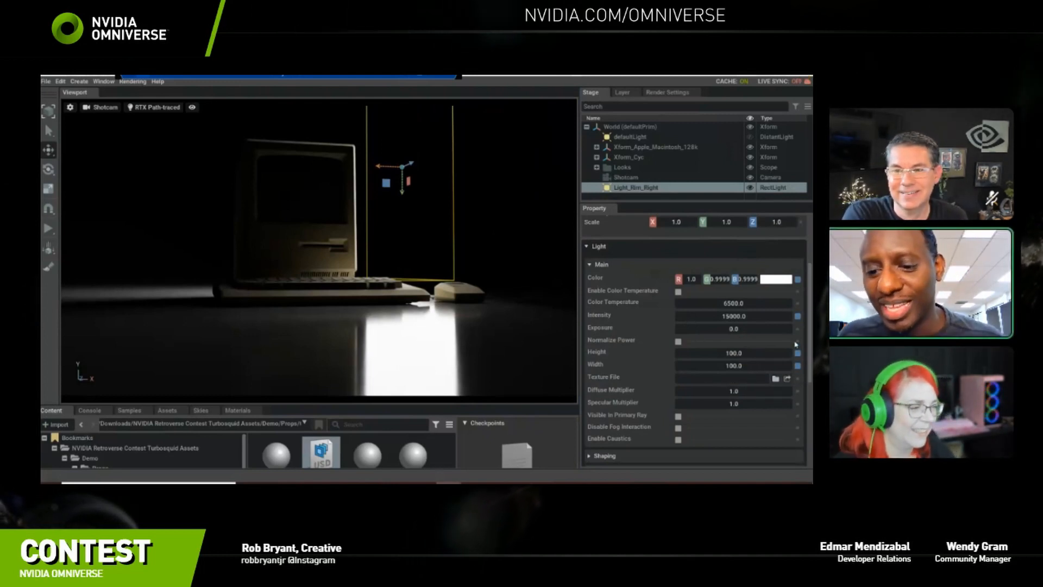
# Try to drive Light_Rim_Right's brightness by exposure, with intensity at 0 and exposure at 15000, and raise the intensity to 1.
pyautogui.doubleClick(737, 316)
pyautogui.write('0')
pyautogui.press('Return')
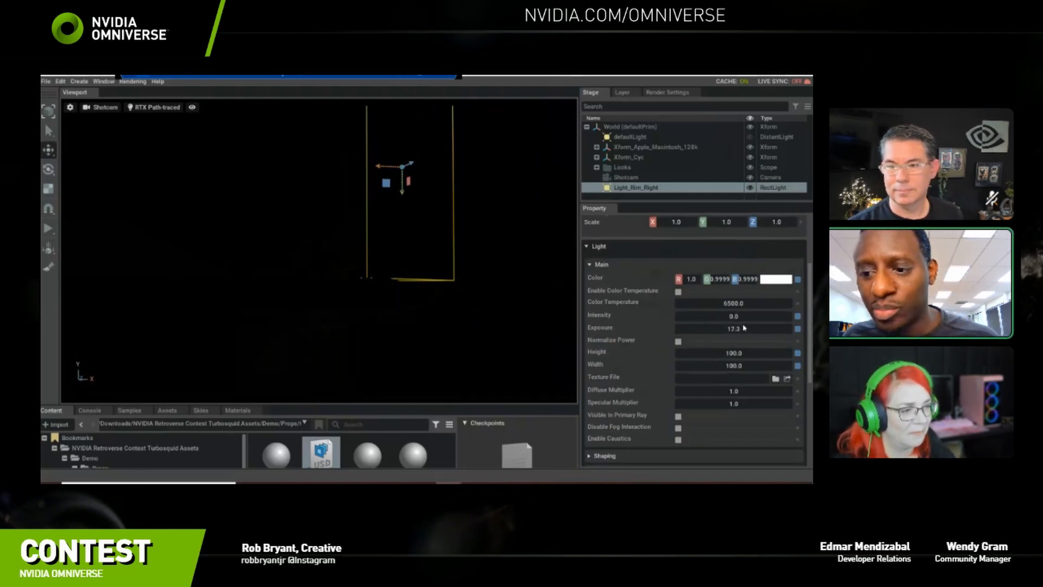
pyautogui.write('15000')
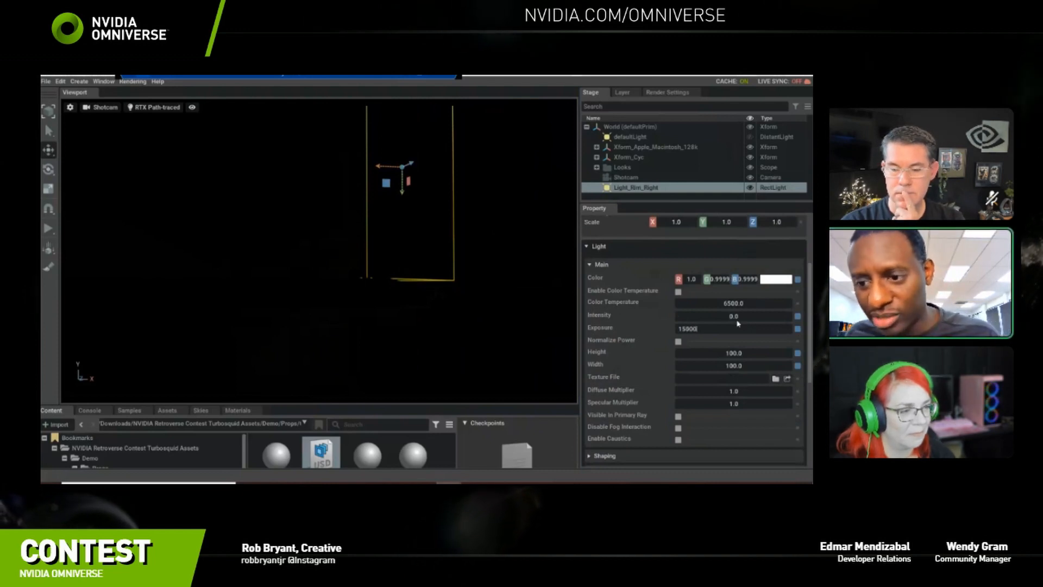
pyautogui.press('Return')
pyautogui.doubleClick(738, 320)
pyautogui.write('1')
pyautogui.press('Return')
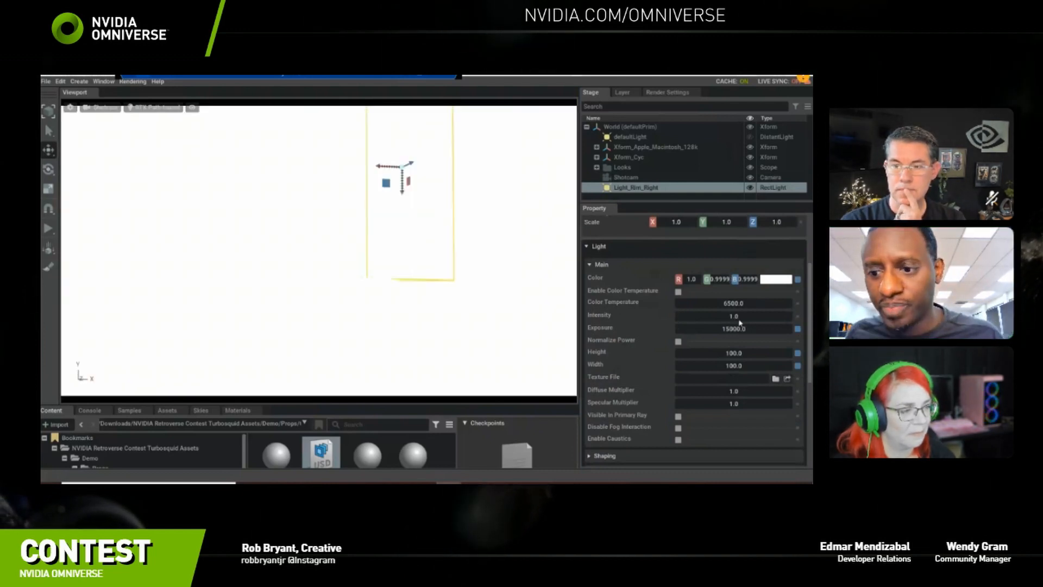
# Reset Light_Rim_Right's exposure to 0 and set its intensity to 15000.
pyautogui.doubleClick(740, 329)
pyautogui.write('100')
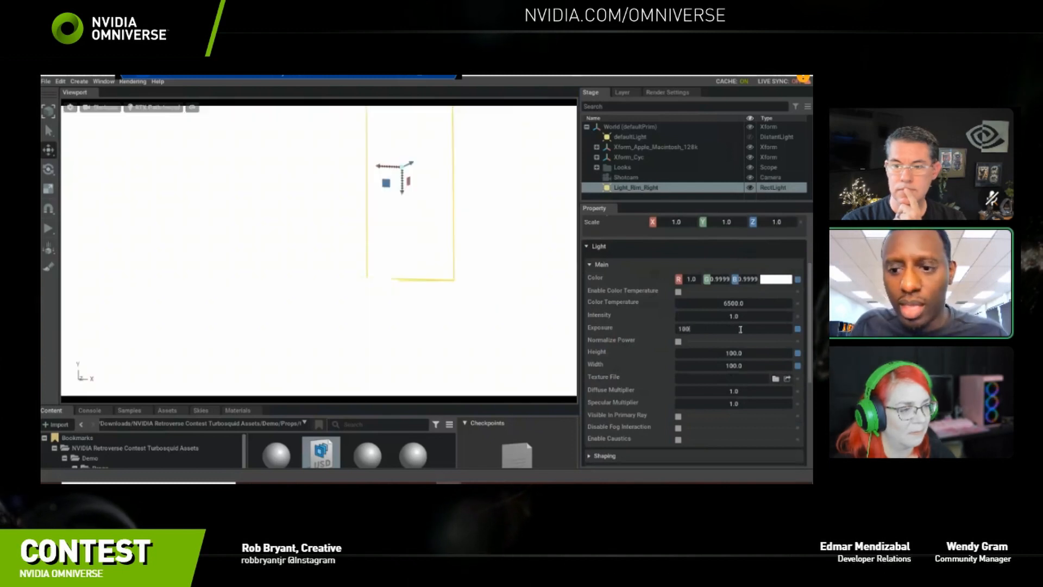
pyautogui.press('BackSpace')
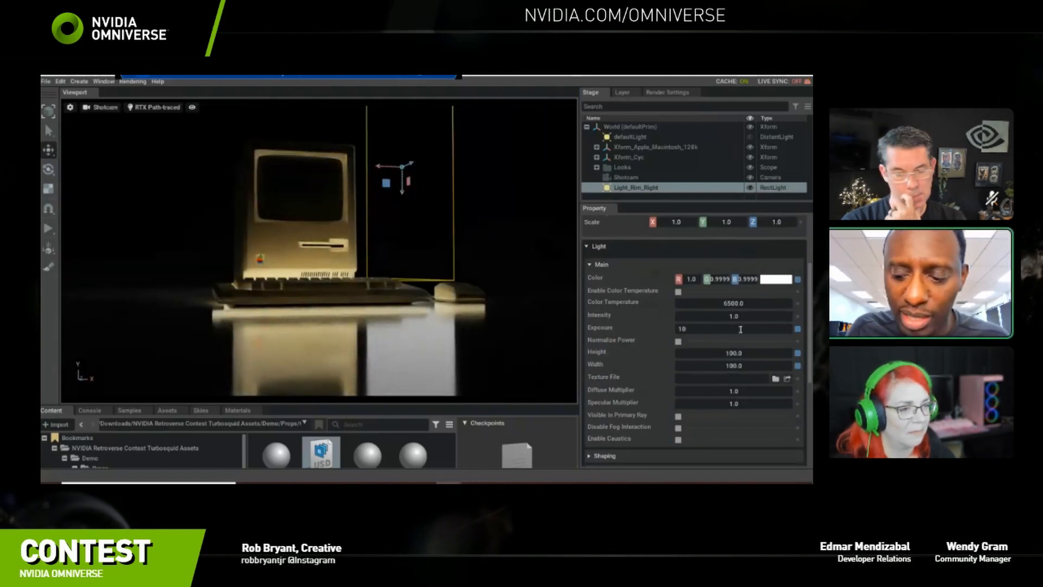
pyautogui.press('BackSpace')
pyautogui.press('BackSpace')
pyautogui.click(739, 316)
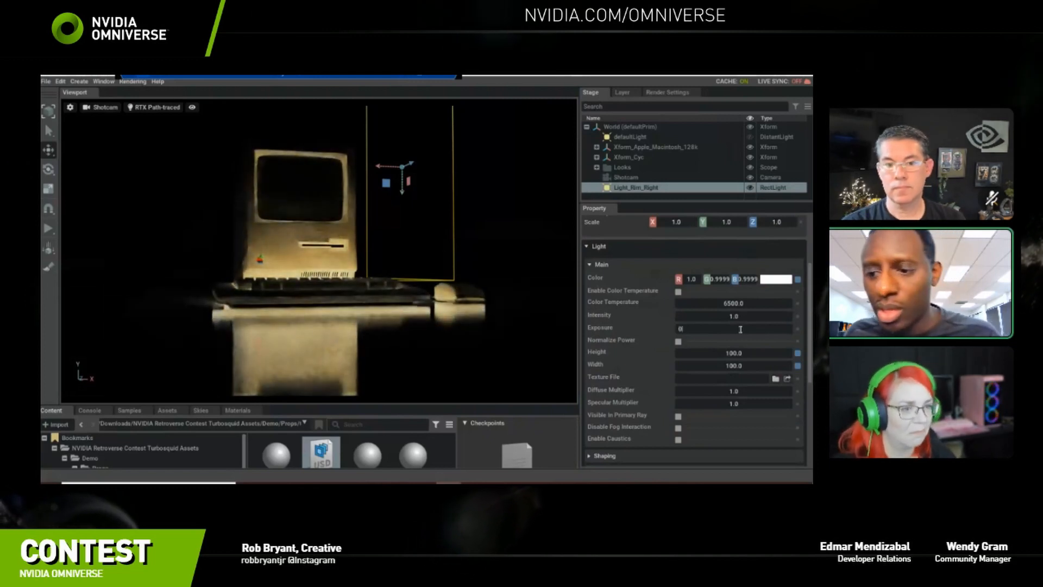
pyautogui.write('150000')
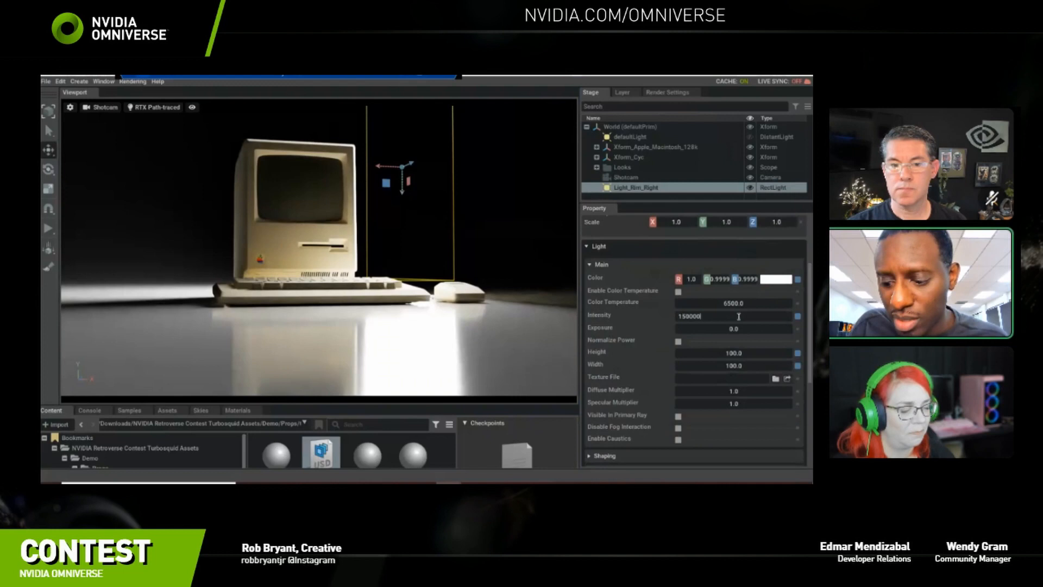
pyautogui.press('BackSpace')
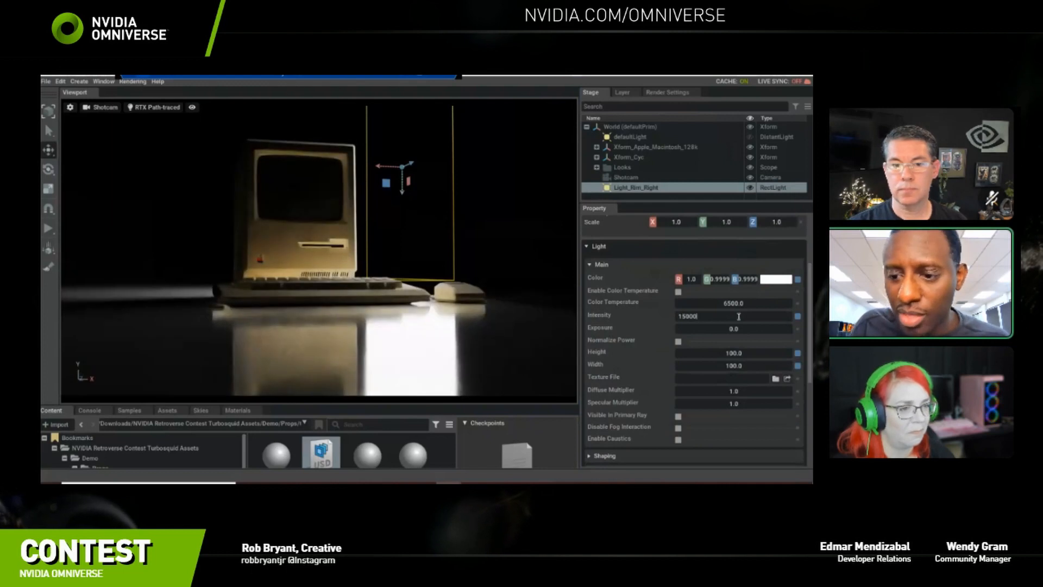
pyautogui.press('Return')
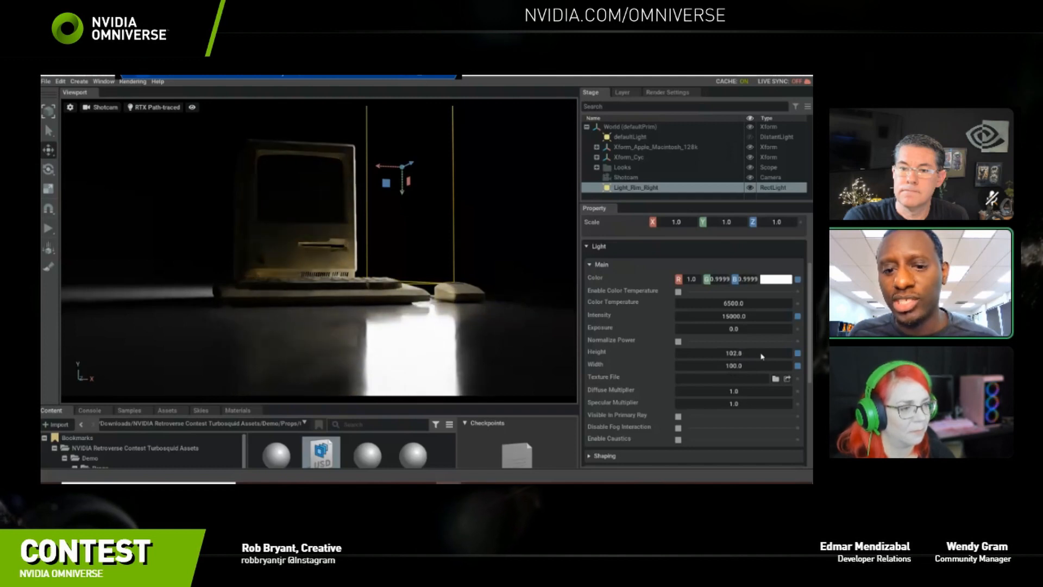
# Try a taller Light_Rim_Right and a specular multiplier of 0, and restore them to 100 and 1.
pyautogui.moveTo(735, 355)
pyautogui.mouseDown()
pyautogui.moveTo(762, 356)
pyautogui.moveTo(717, 364)
pyautogui.moveTo(782, 363)
pyautogui.mouseUp()
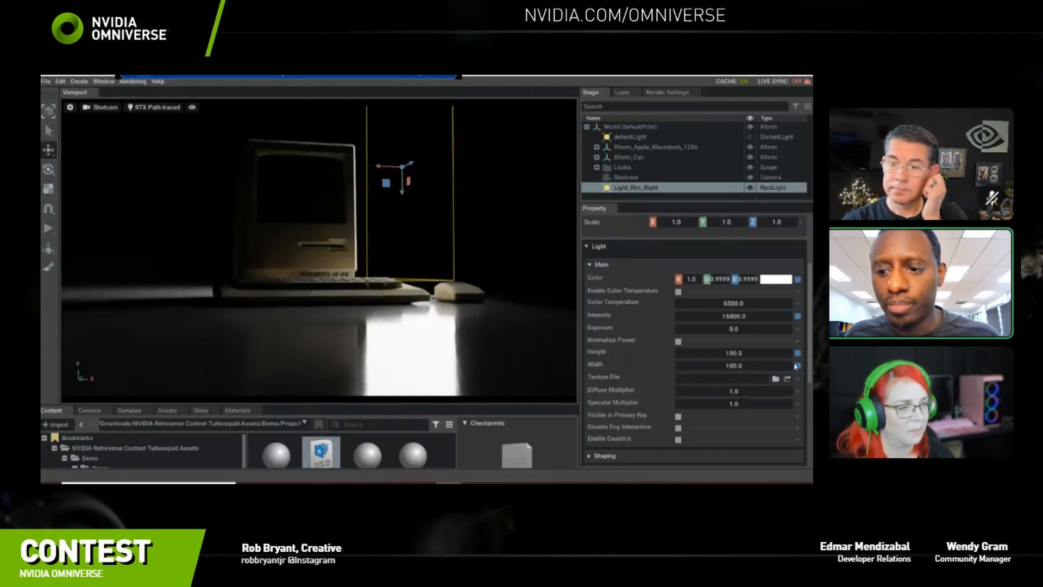
pyautogui.scroll(-1, 717, 305)
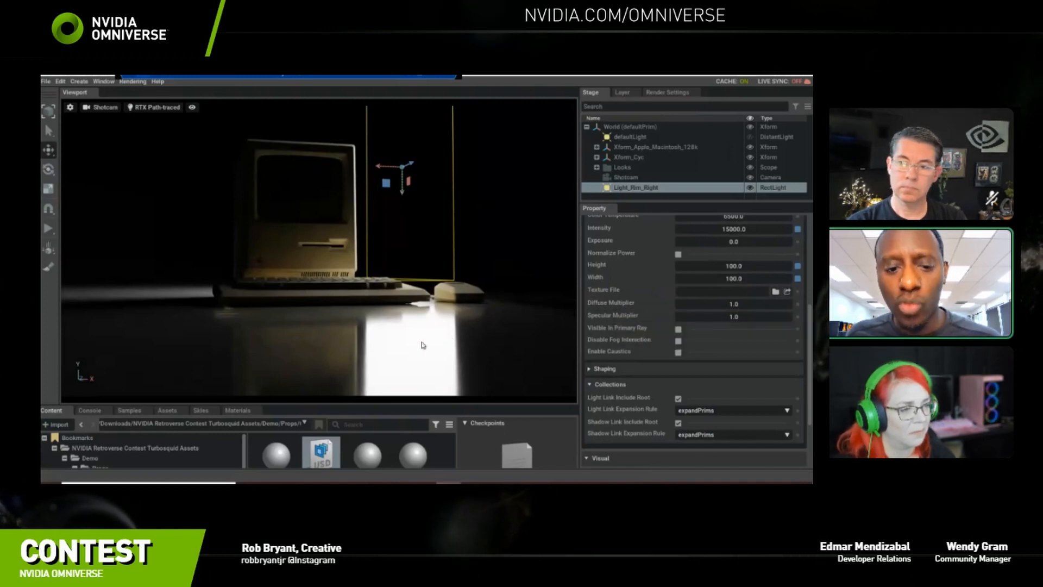
pyautogui.doubleClick(739, 316)
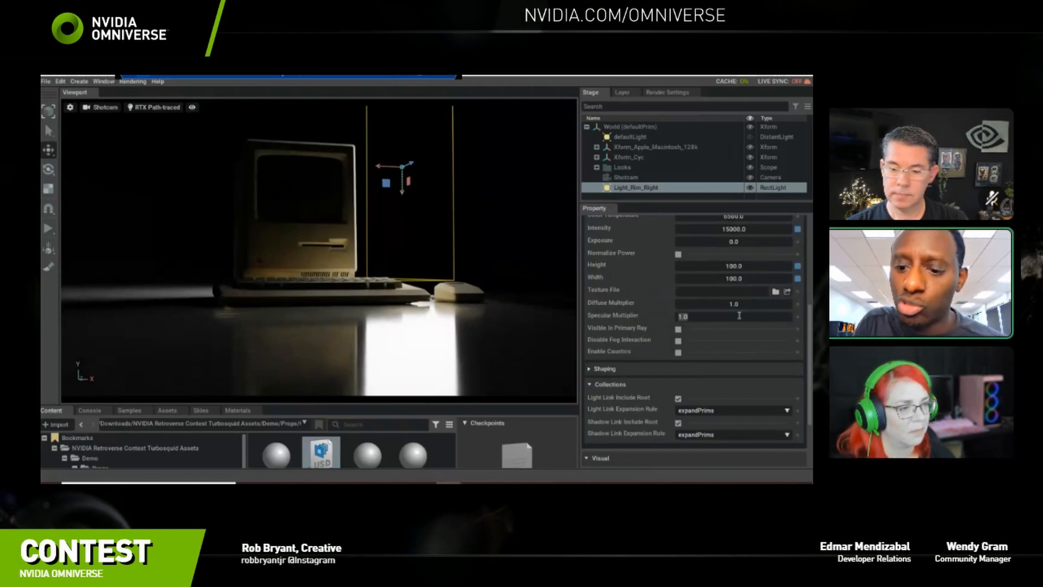
pyautogui.write('0')
pyautogui.press('Return')
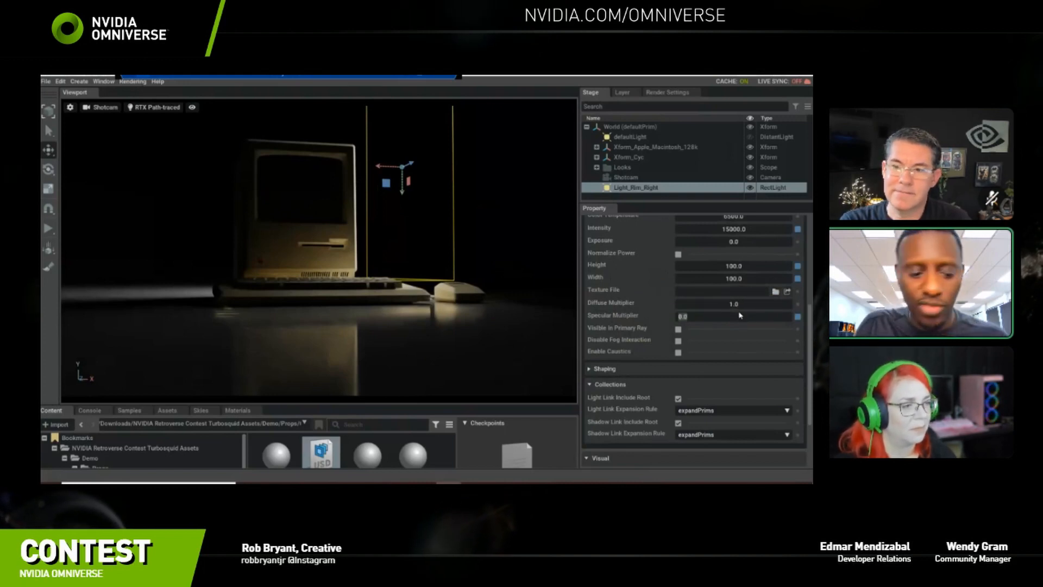
pyautogui.write('1')
pyautogui.press('Return')
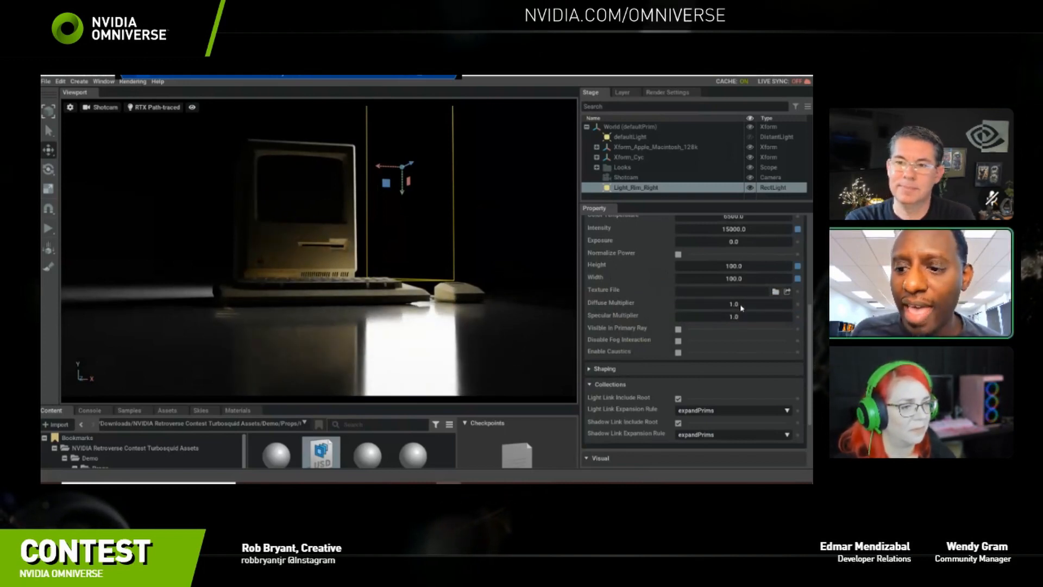
# Try a diffuse multiplier of 0 on Light_Rim_Right and restore it to 1, and switch Visible In Primary Ray on and off again.
pyautogui.doubleClick(741, 305)
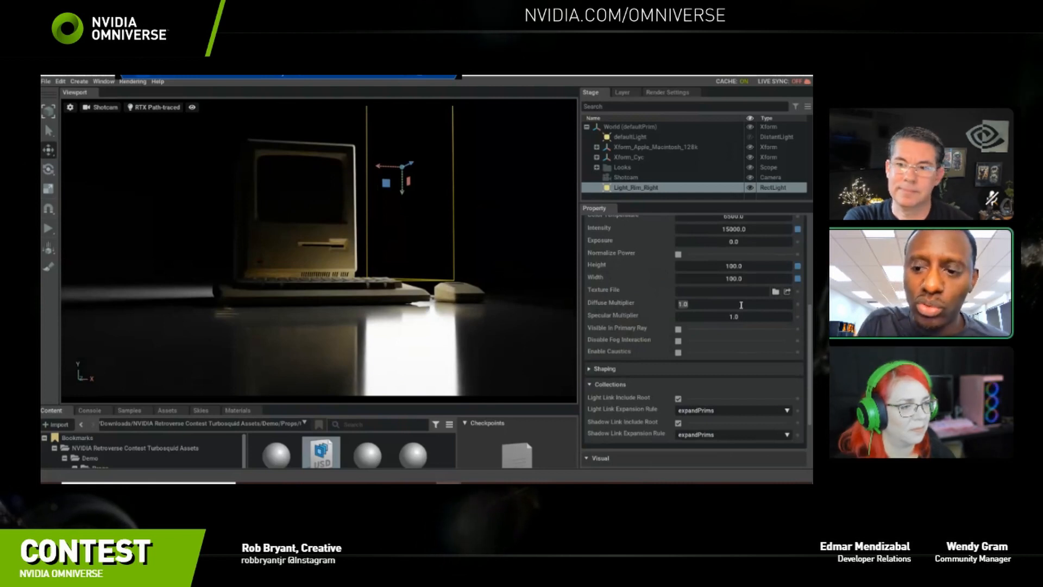
pyautogui.write('0')
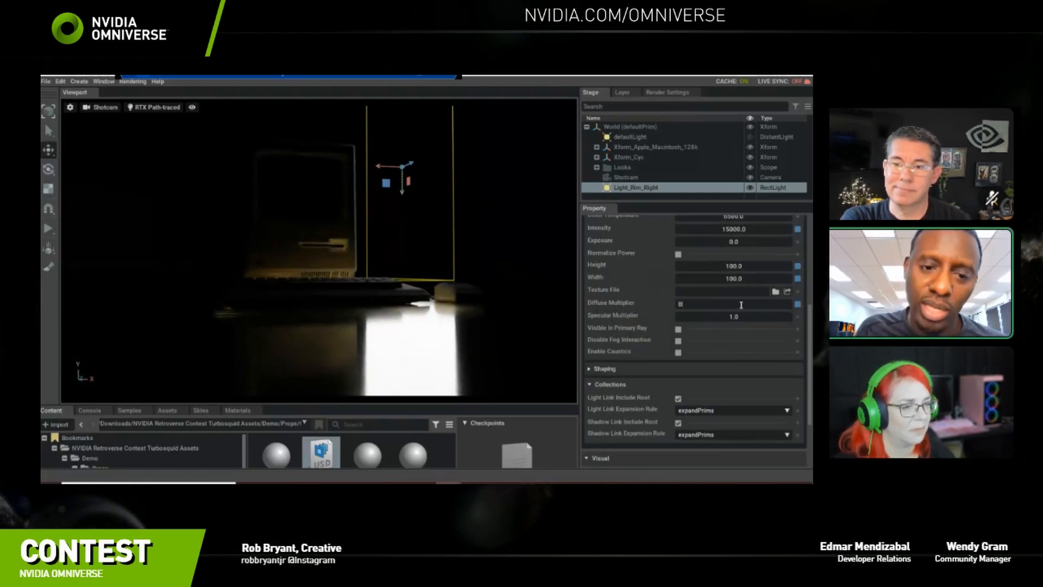
pyautogui.press('BackSpace')
pyautogui.write('1')
pyautogui.press('Return')
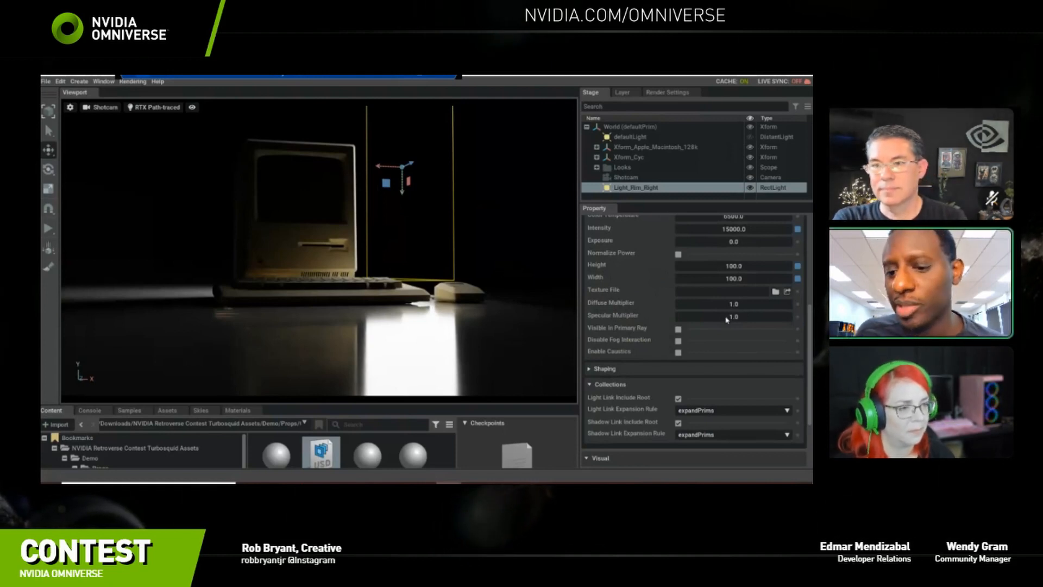
pyautogui.click(678, 330)
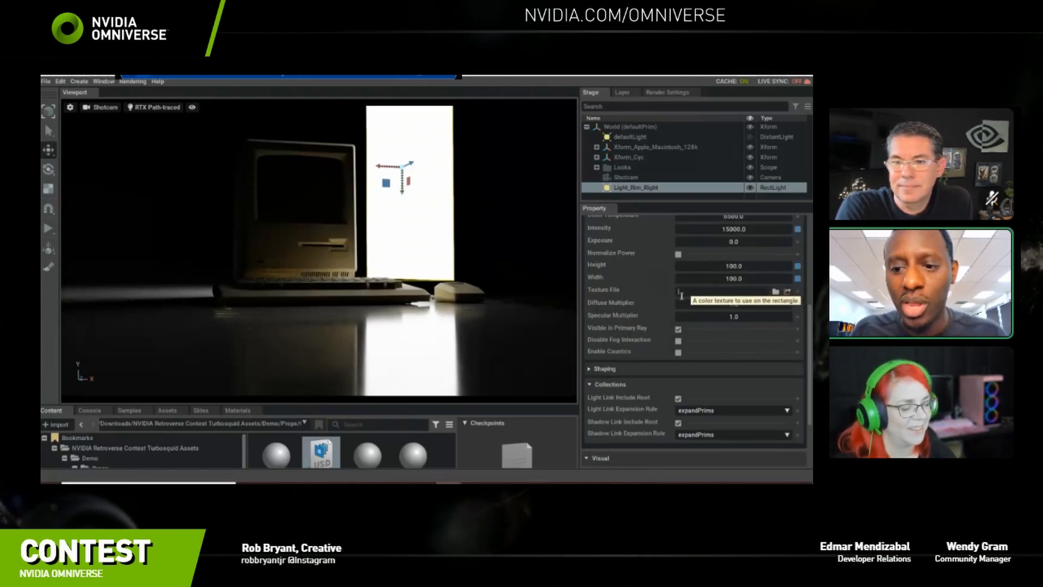
pyautogui.click(678, 329)
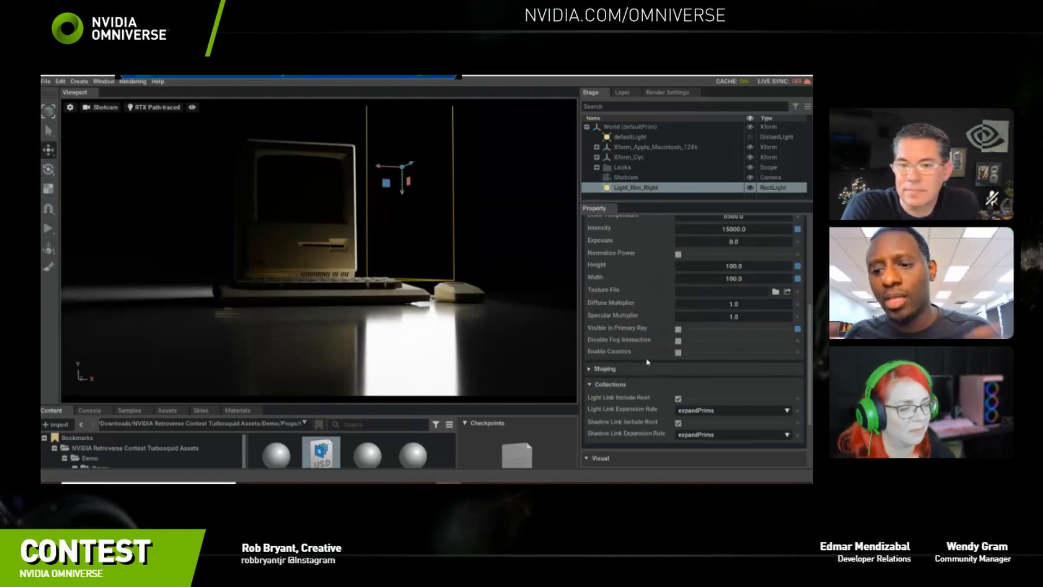
# Expand Light_Rim_Right's Shaping settings and try increasing focus values from 0.1, ending on 7.
pyautogui.scroll(-3, 647, 362)
pyautogui.click(604, 300)
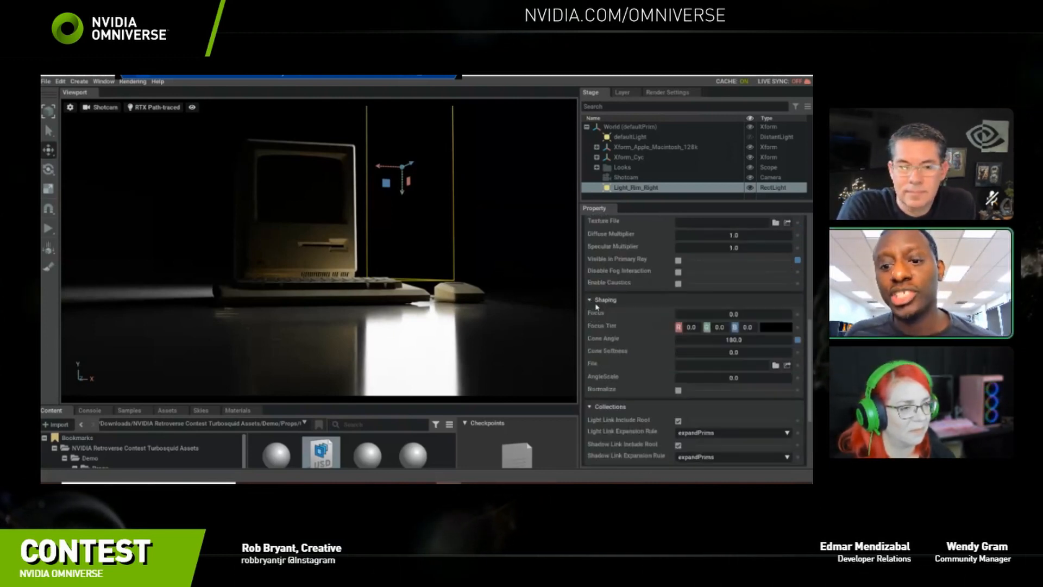
pyautogui.click(591, 302)
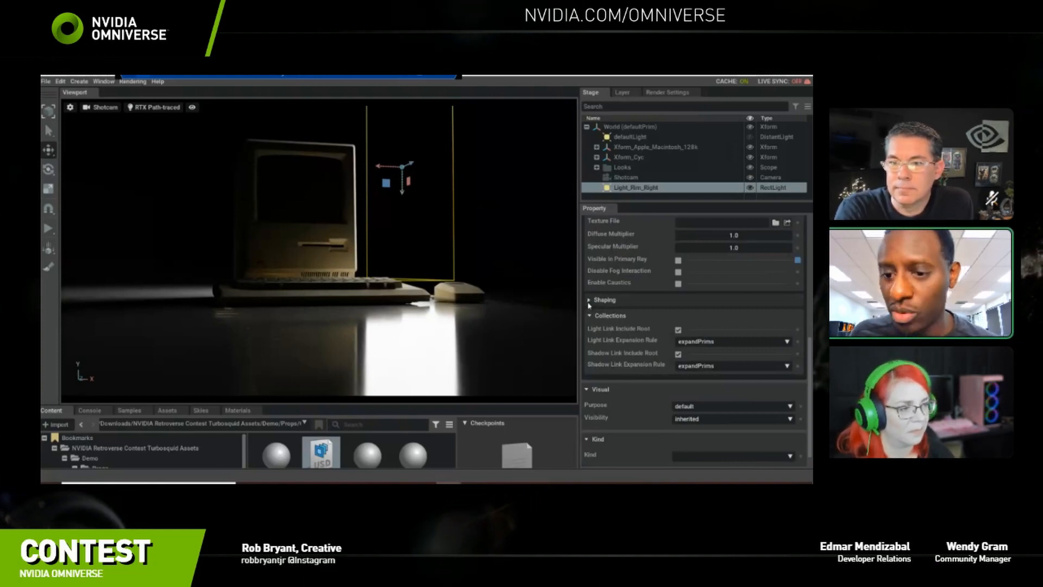
pyautogui.click(591, 301)
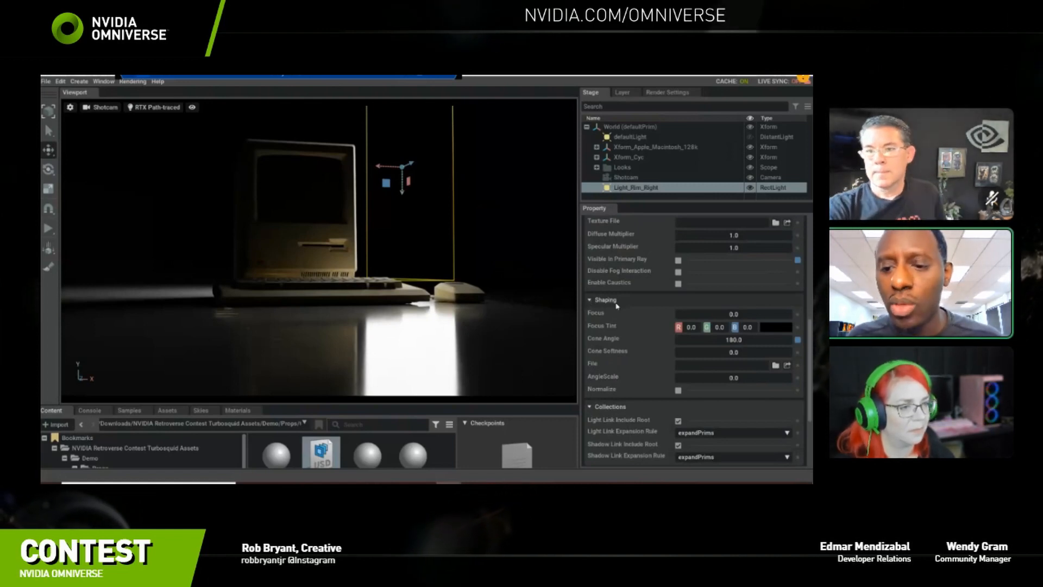
pyautogui.doubleClick(728, 314)
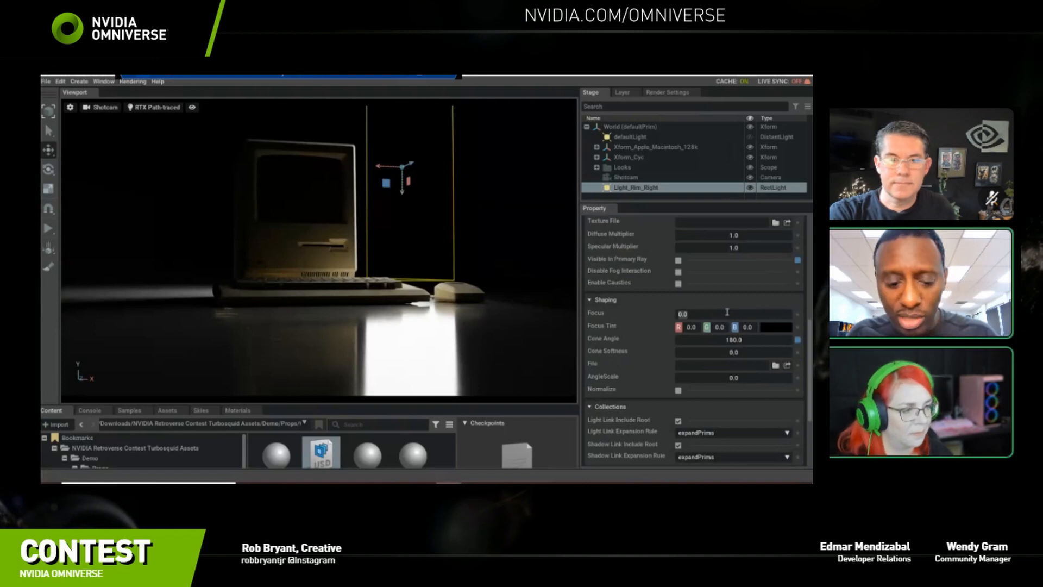
pyautogui.write('.1')
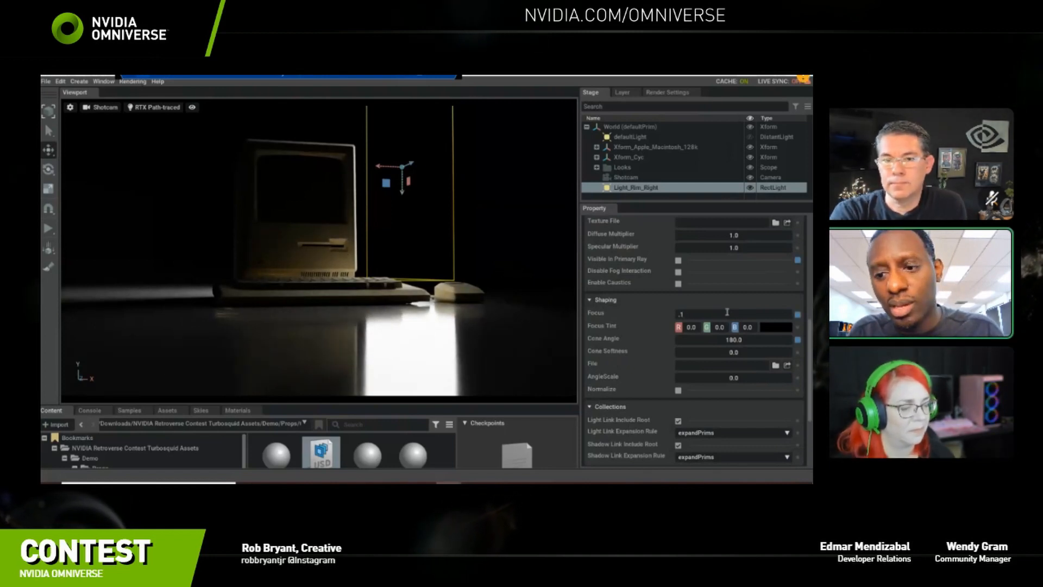
pyautogui.write('1')
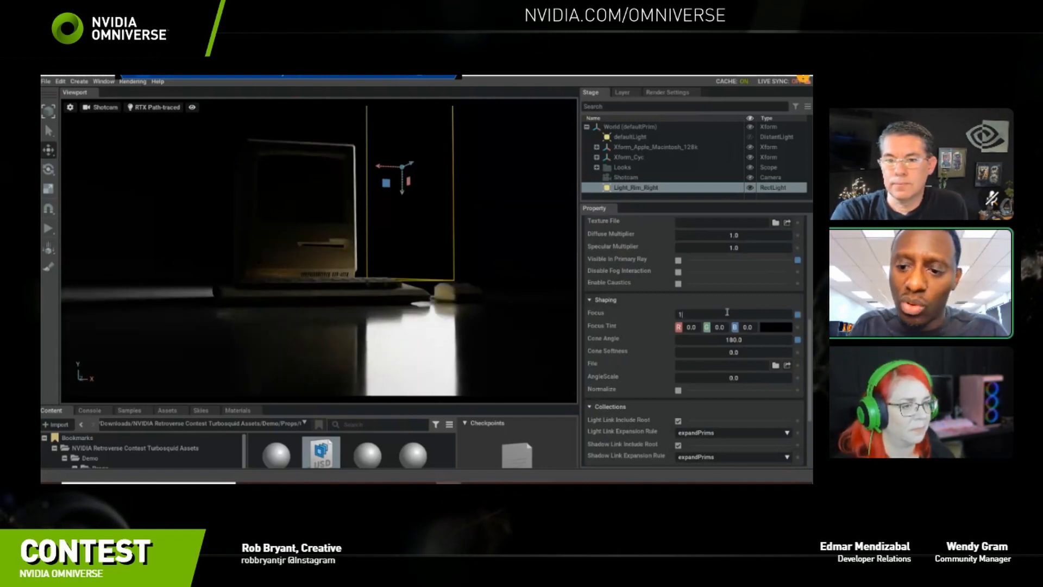
pyautogui.press('BackSpace')
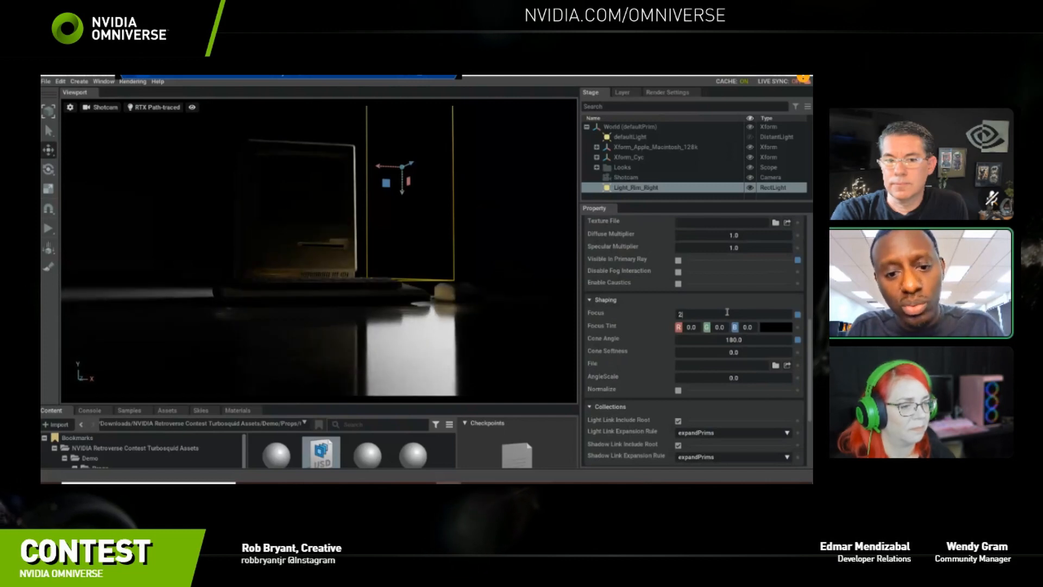
pyautogui.write('3')
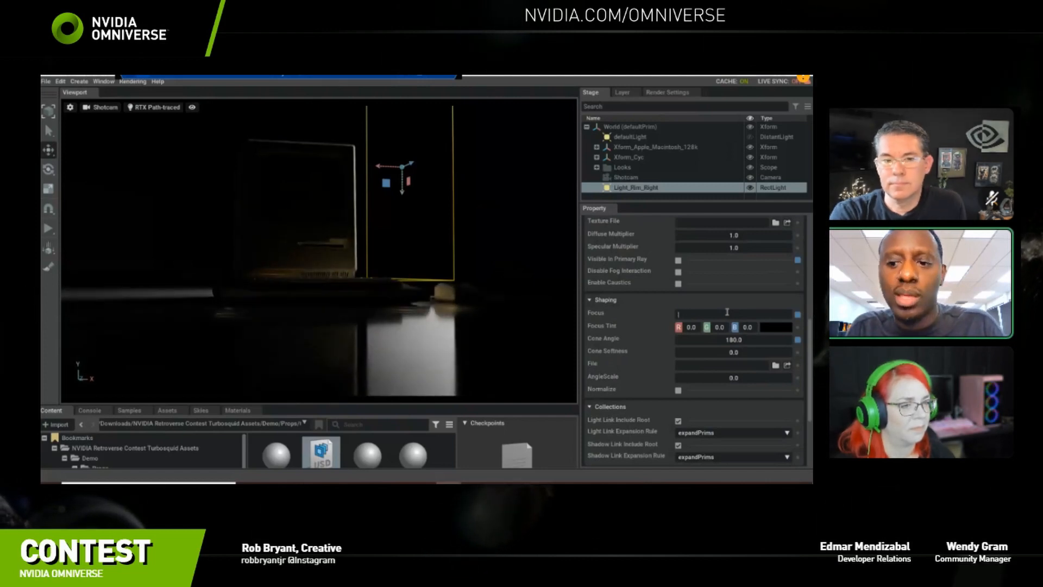
pyautogui.press('BackSpace')
pyautogui.write('4')
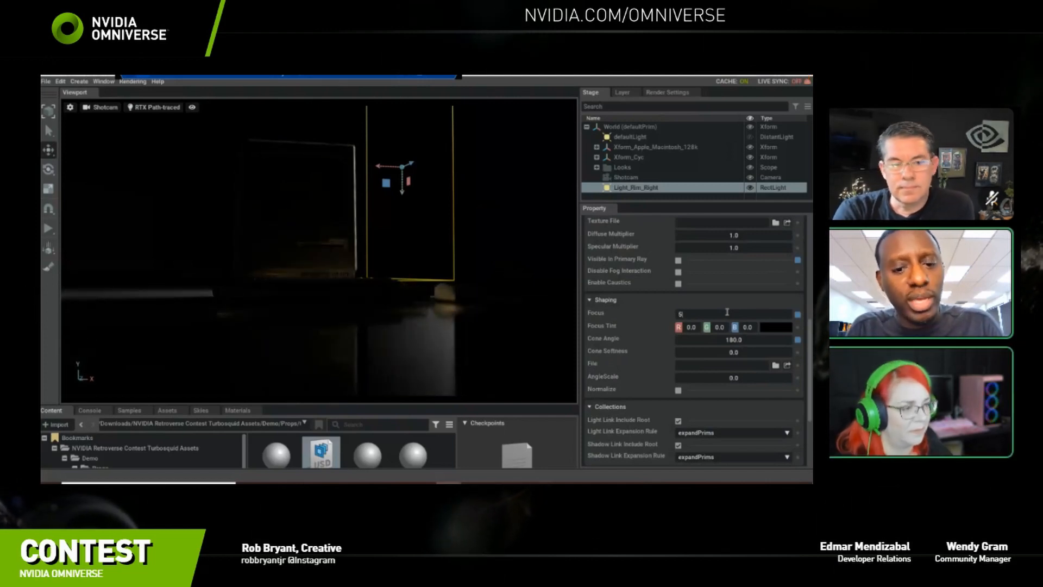
pyautogui.write('6')
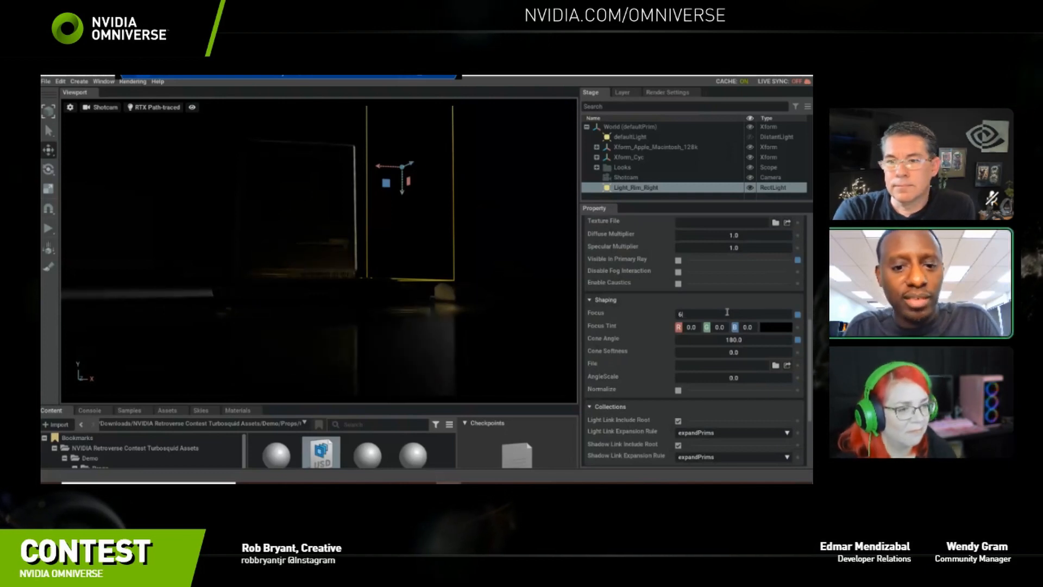
pyautogui.press('BackSpace')
pyautogui.write('7')
pyautogui.press('Return')
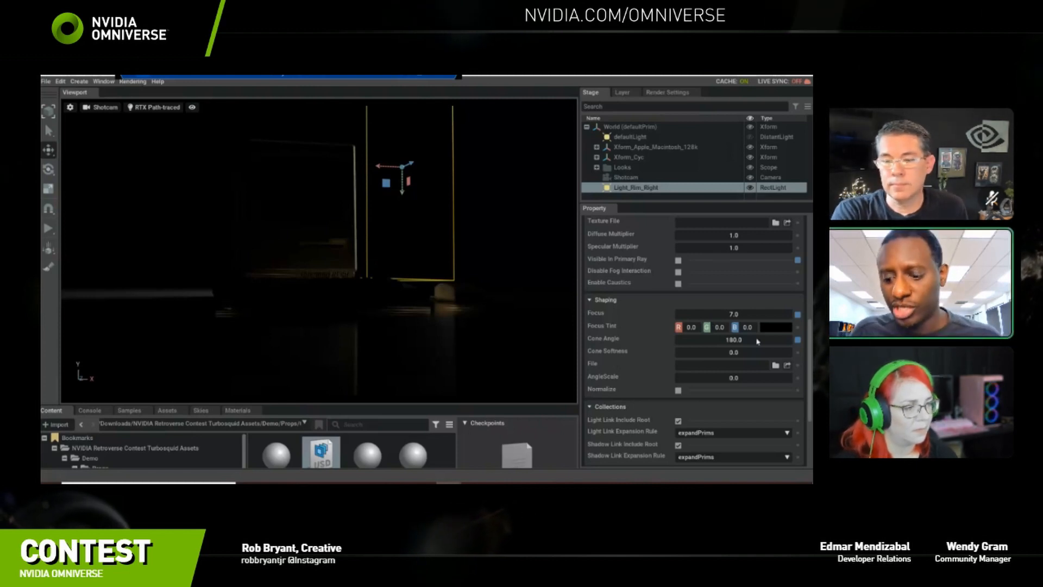
# Move Light_Rim_Right along Z to -19 and enlarge the stage's object list.
pyautogui.scroll(10, 762, 330)
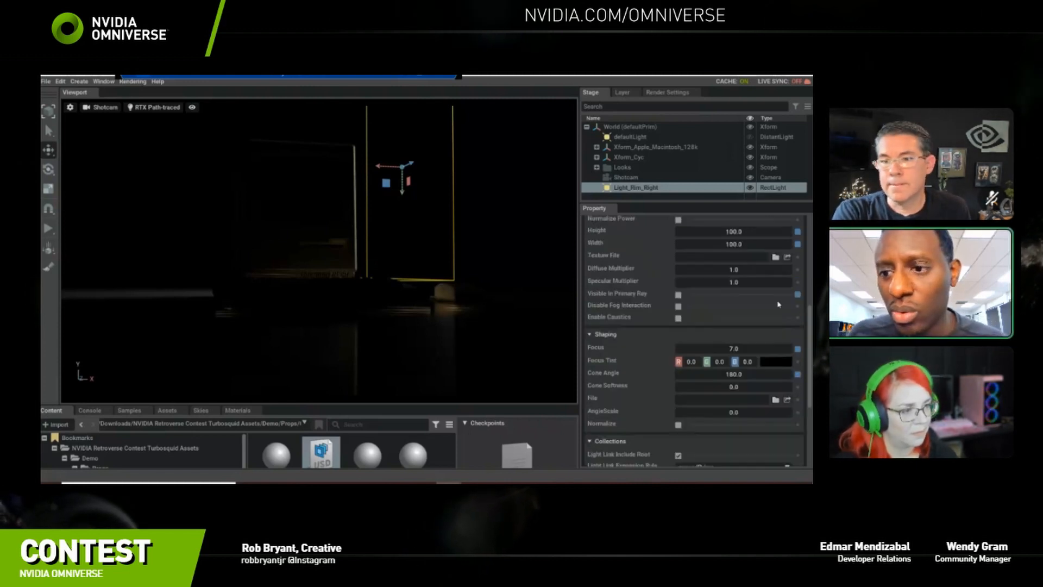
pyautogui.moveTo(791, 290); pyautogui.dragTo(757, 305)
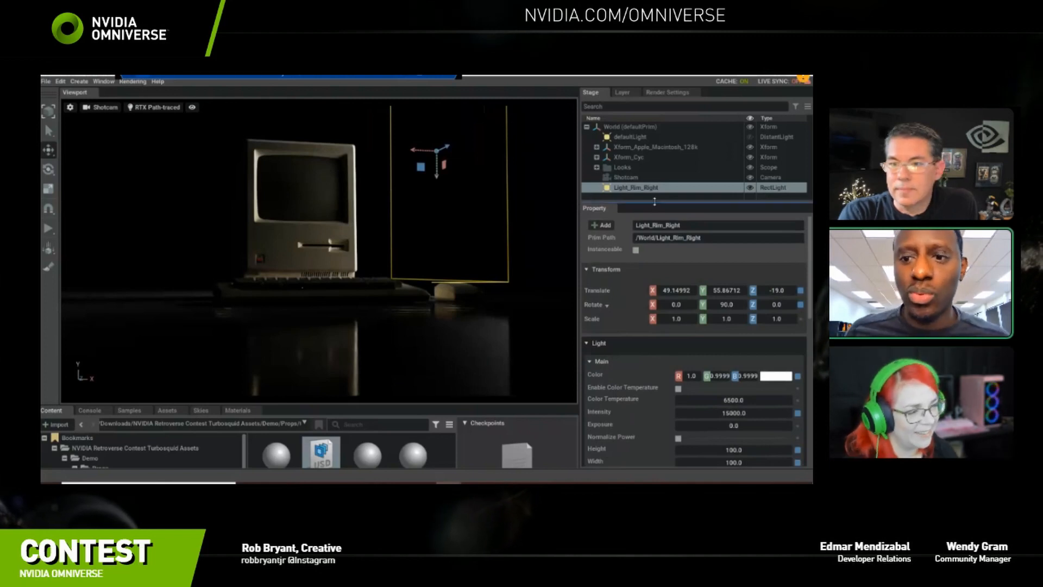
pyautogui.moveTo(652, 203); pyautogui.dragTo(651, 235)
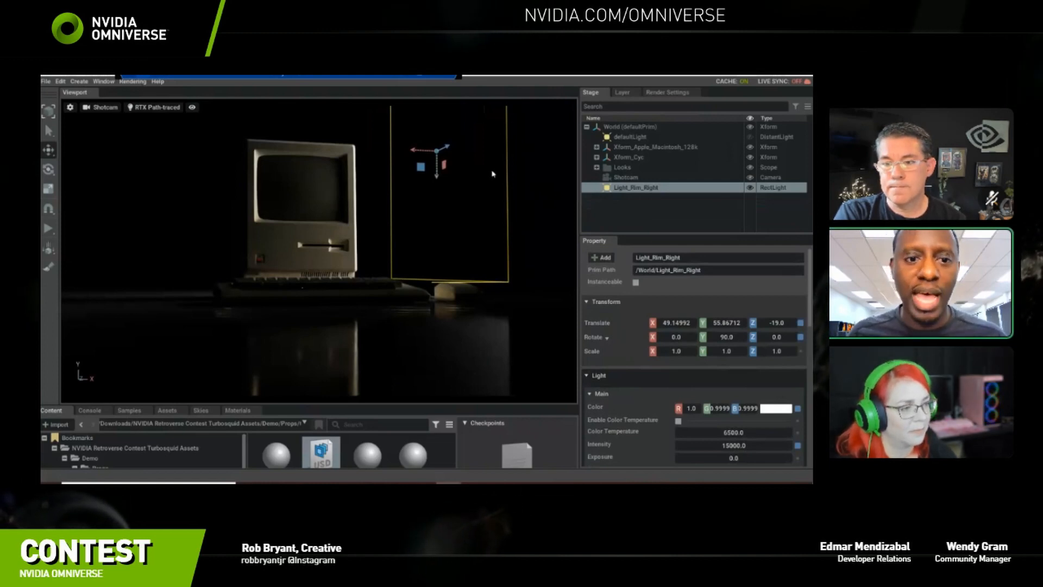
# Duplicate Light_Rim_Right and select the copy.
pyautogui.rightClick(643, 192)
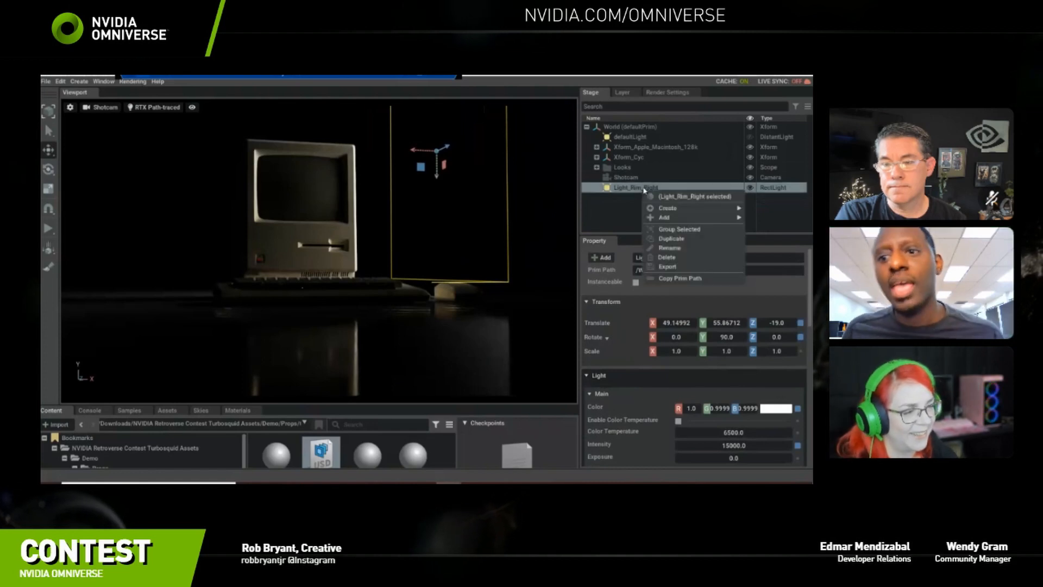
pyautogui.click(609, 219)
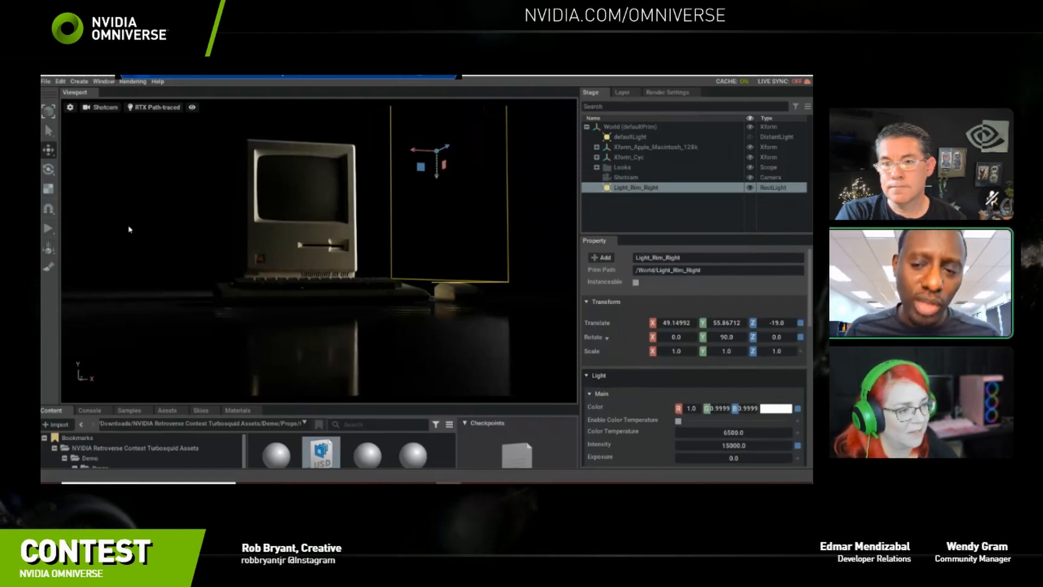
pyautogui.rightClick(644, 188)
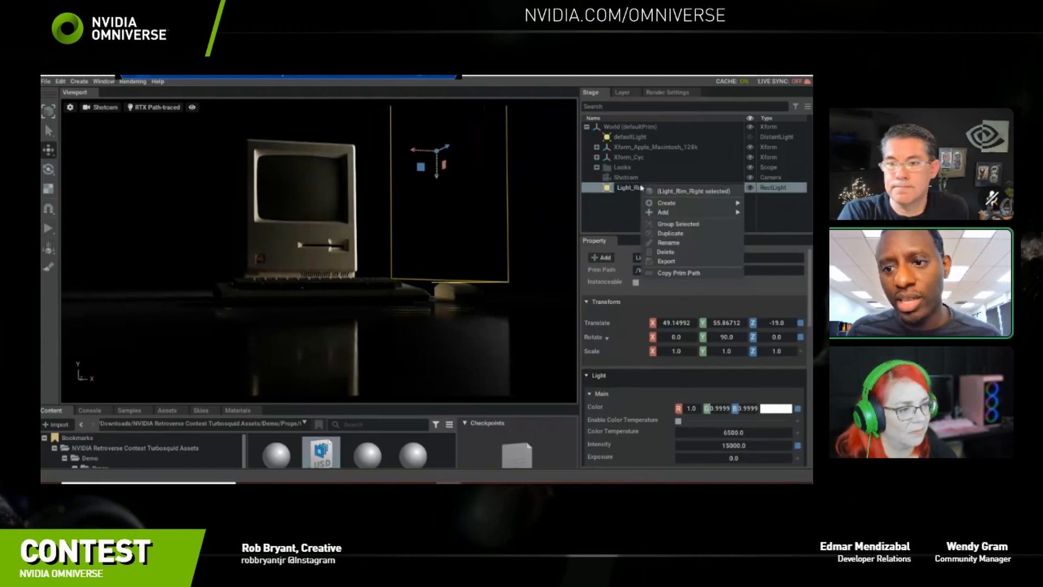
pyautogui.click(670, 233)
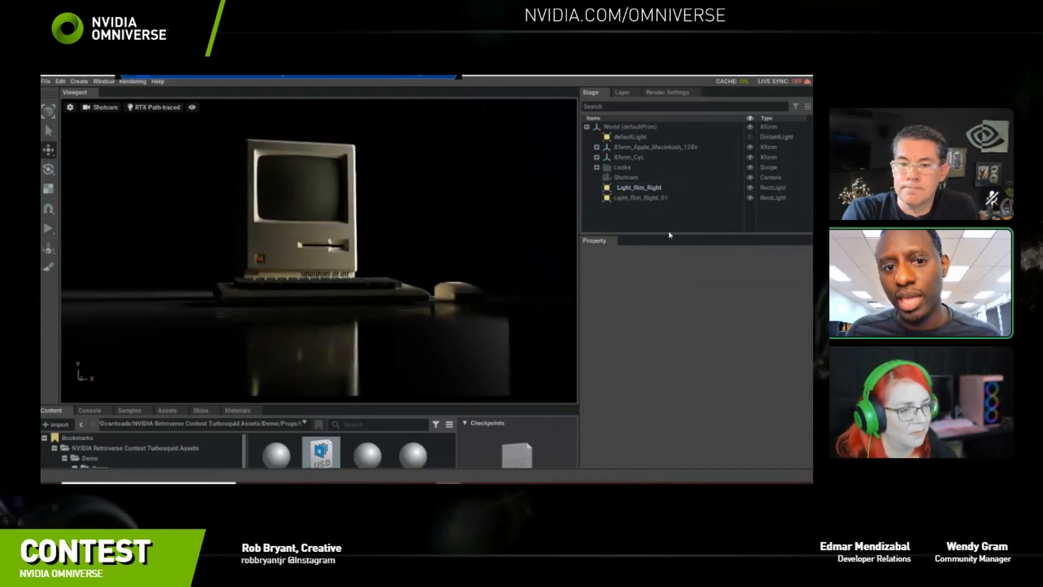
pyautogui.click(650, 199)
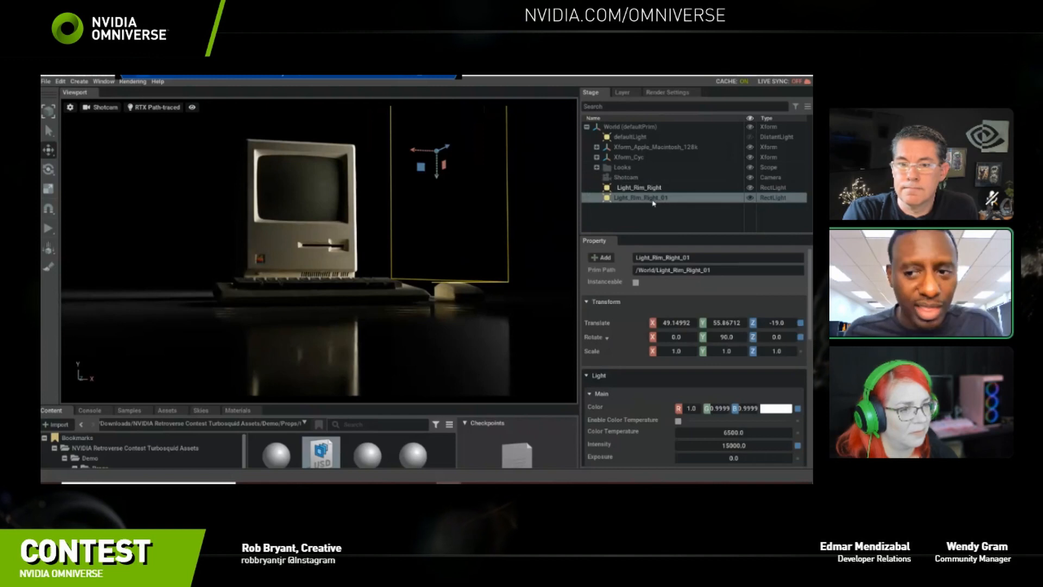
# Rename the duplicated Light_Rim_Right_01 as Light_Rim_Left and select it.
pyautogui.doubleClick(653, 201)
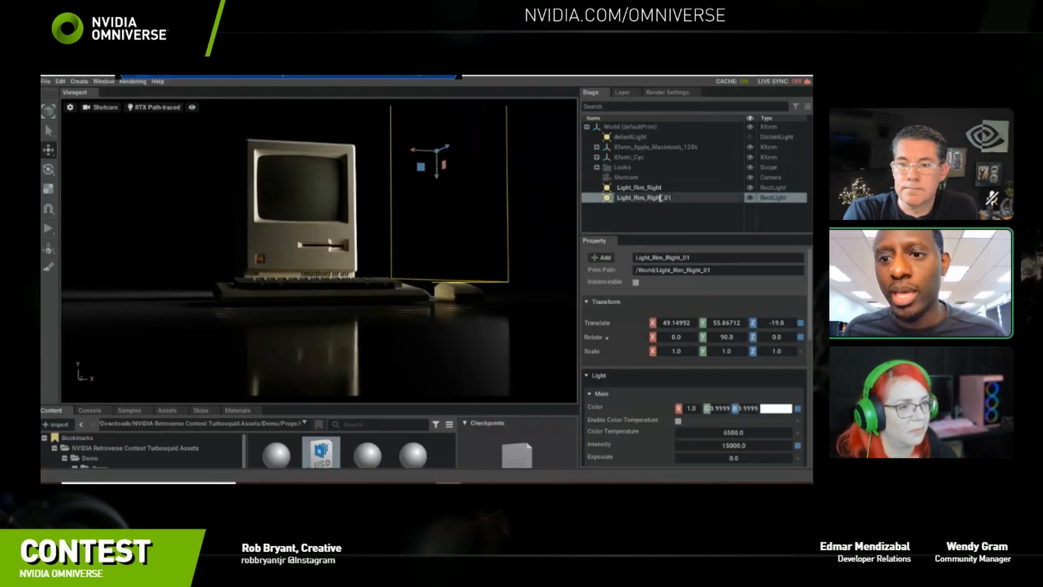
pyautogui.moveTo(648, 200); pyautogui.dragTo(694, 201)
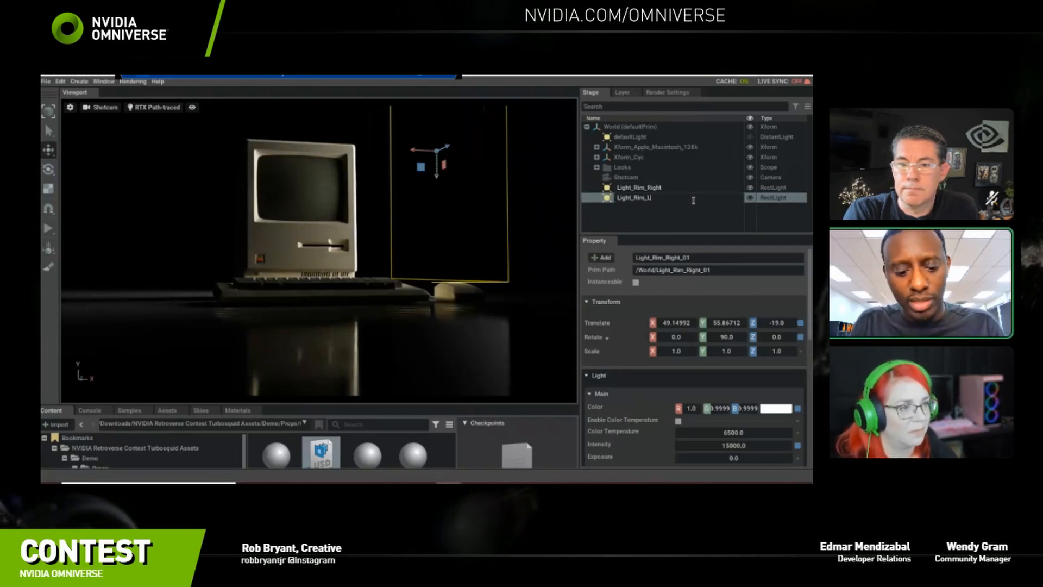
pyautogui.press('Return')
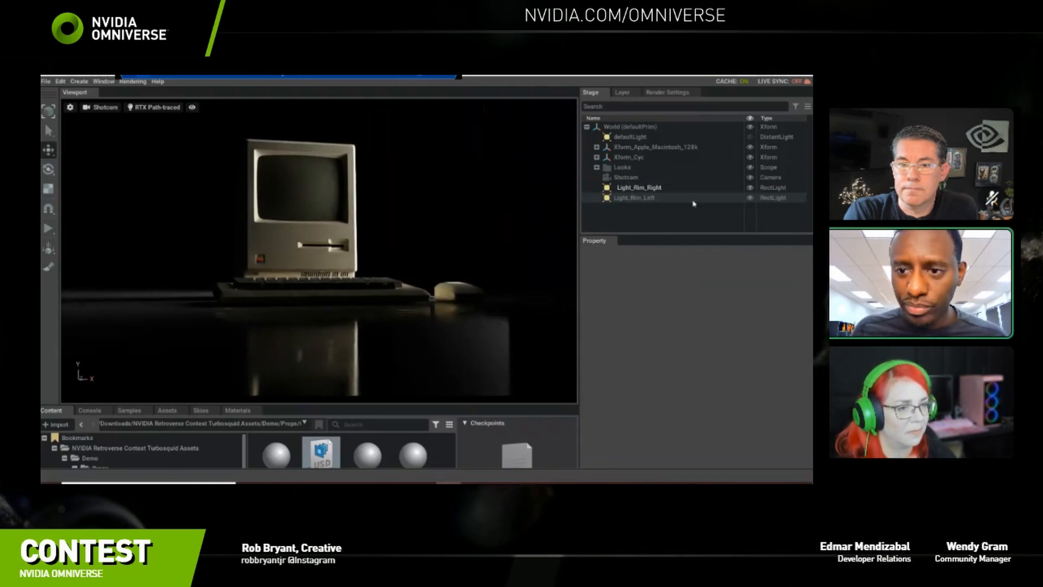
pyautogui.click(672, 200)
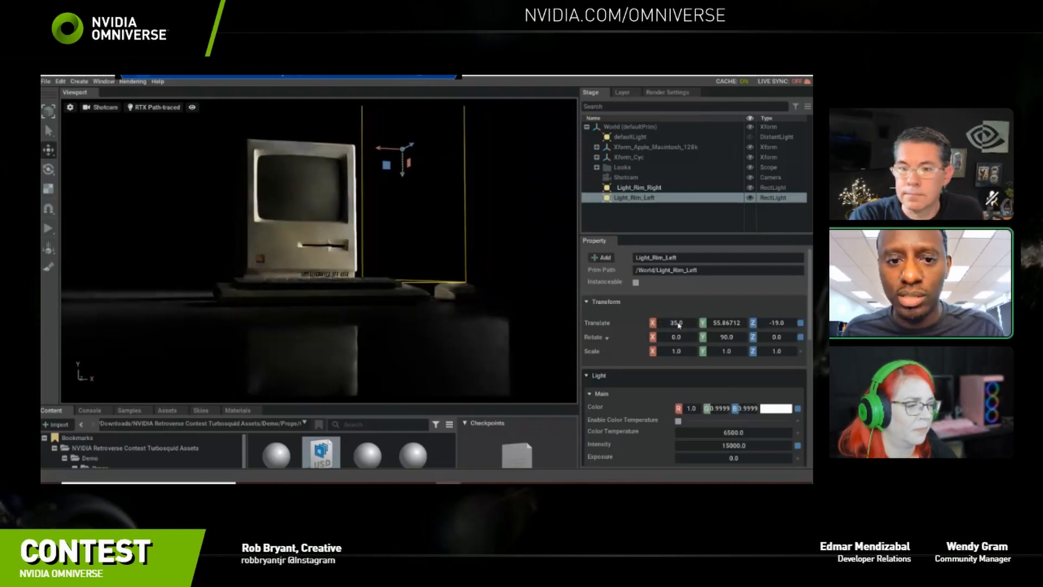
# Mirror Light_Rim_Left to the computer's other side with Translate X -49.14992 and Rotate Y -90.
pyautogui.doubleClick(681, 324)
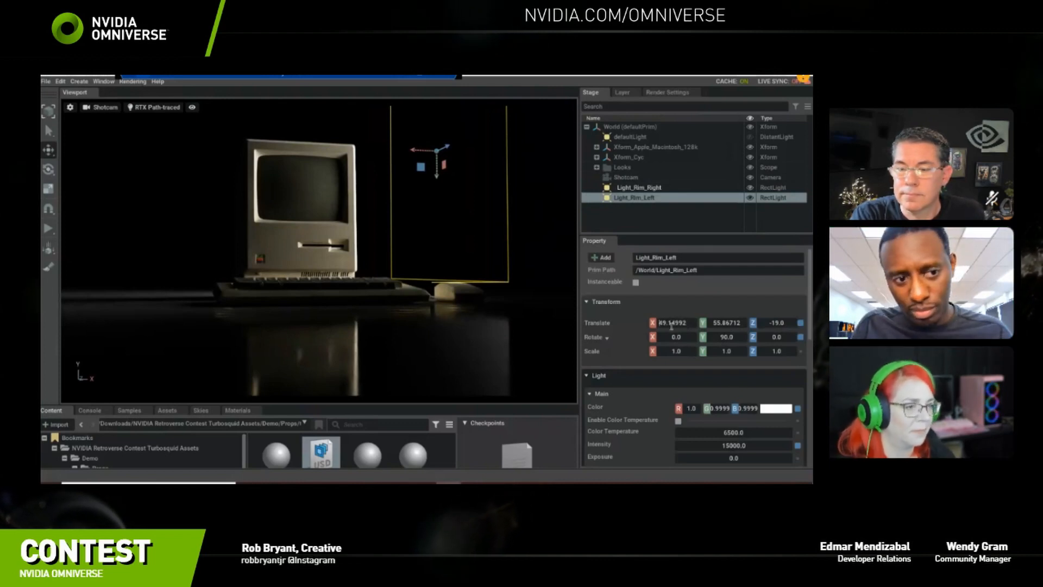
pyautogui.write('-')
pyautogui.press('Return')
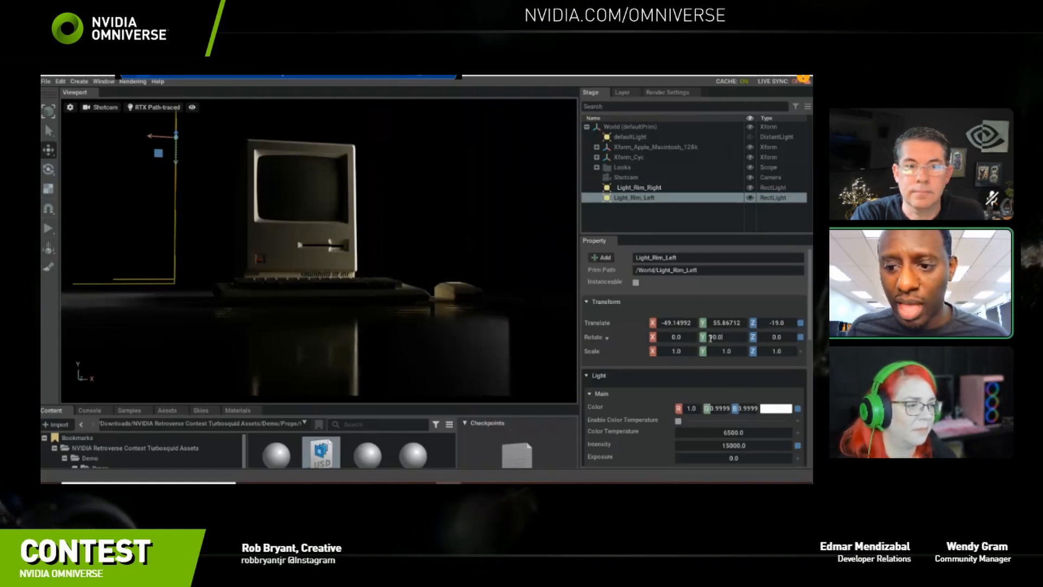
pyautogui.write('-')
pyautogui.press('Return')
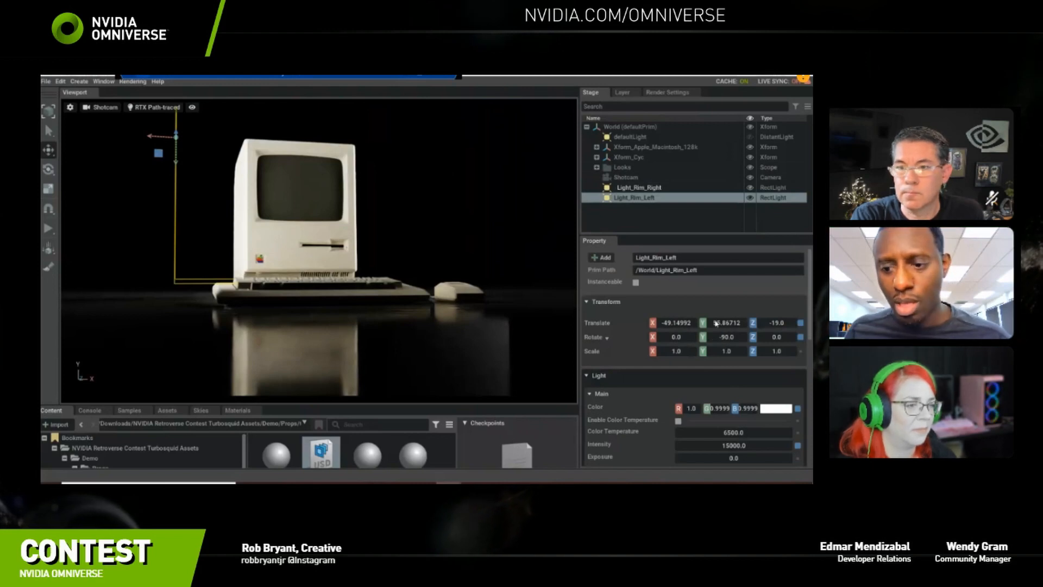
# Try Light_Rim_Left farther from the computer at Translate X -100 and then -85.
pyautogui.doubleClick(676, 323)
pyautogui.write('-100')
pyautogui.press('Return')
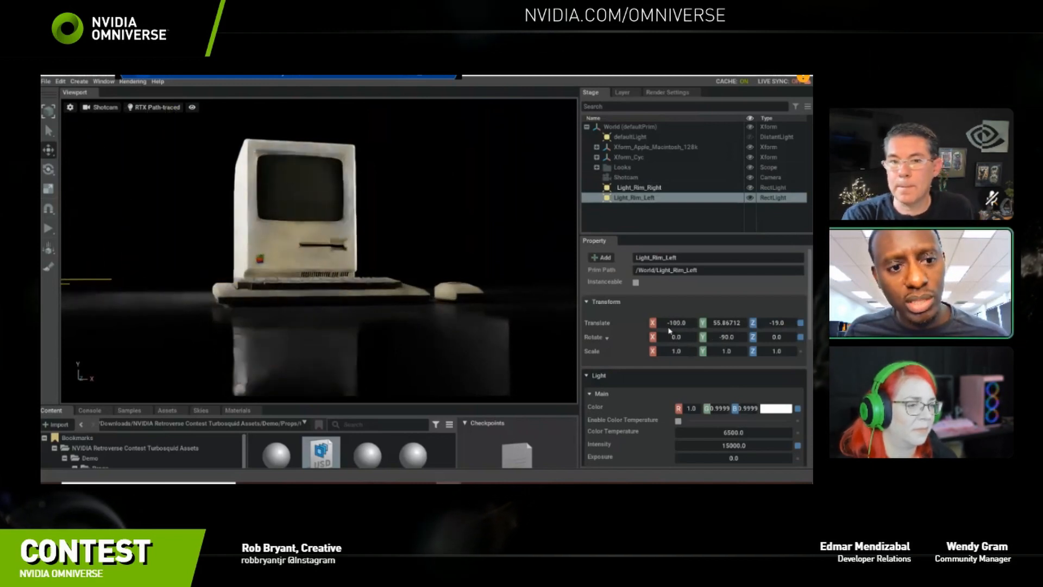
pyautogui.doubleClick(669, 328)
pyautogui.write('-85')
pyautogui.press('Return')
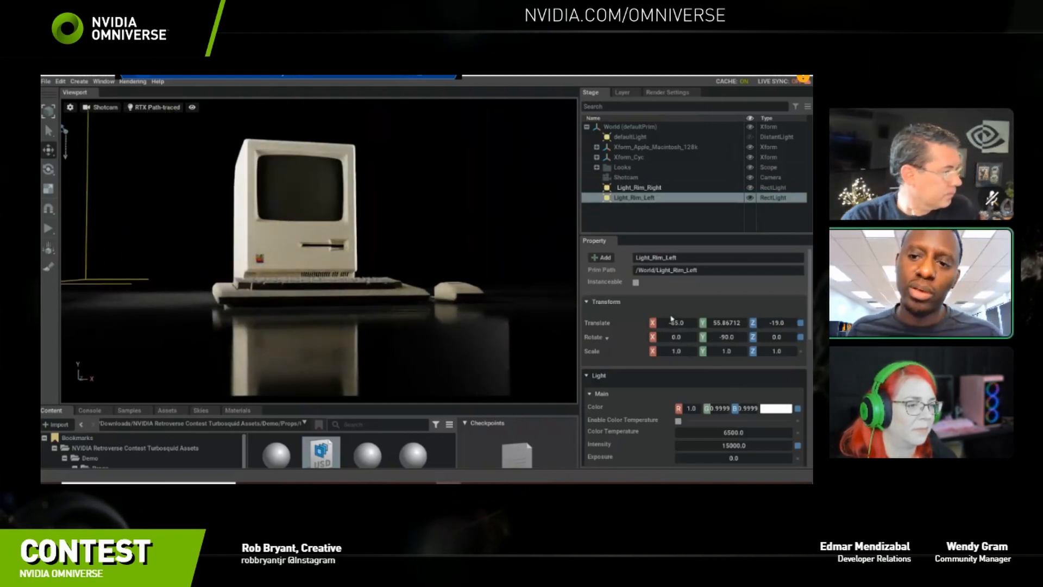
# Place Light_Rim_Left at Translate X -130 and Z -81, and set its Rotate Y to -100.
pyautogui.scroll(-1, 752, 405)
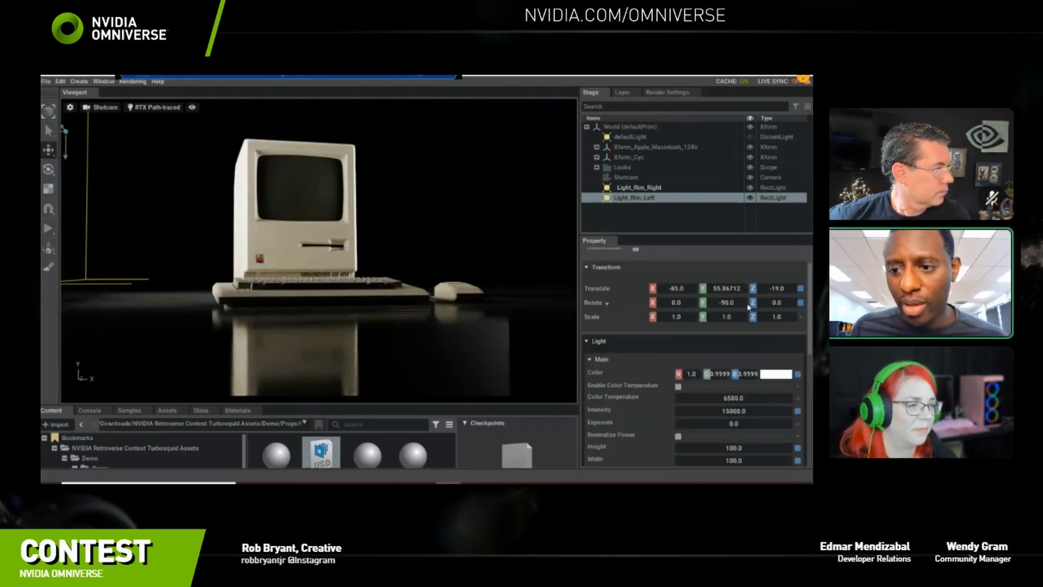
pyautogui.scroll(1, 758, 335)
pyautogui.doubleClick(777, 322)
pyautogui.write('-39')
pyautogui.press('Return')
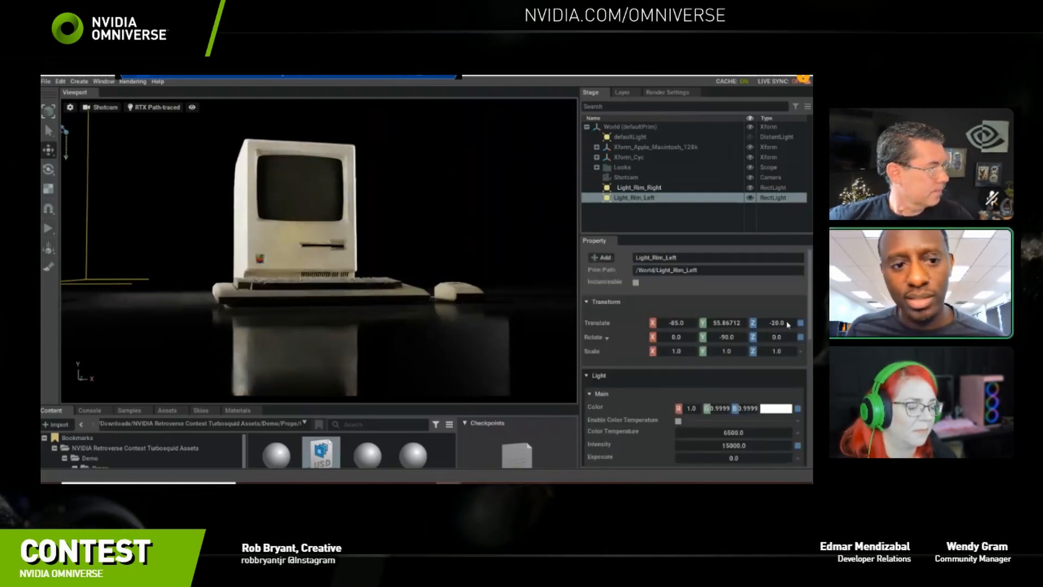
pyautogui.moveTo(781, 327); pyautogui.dragTo(670, 331)
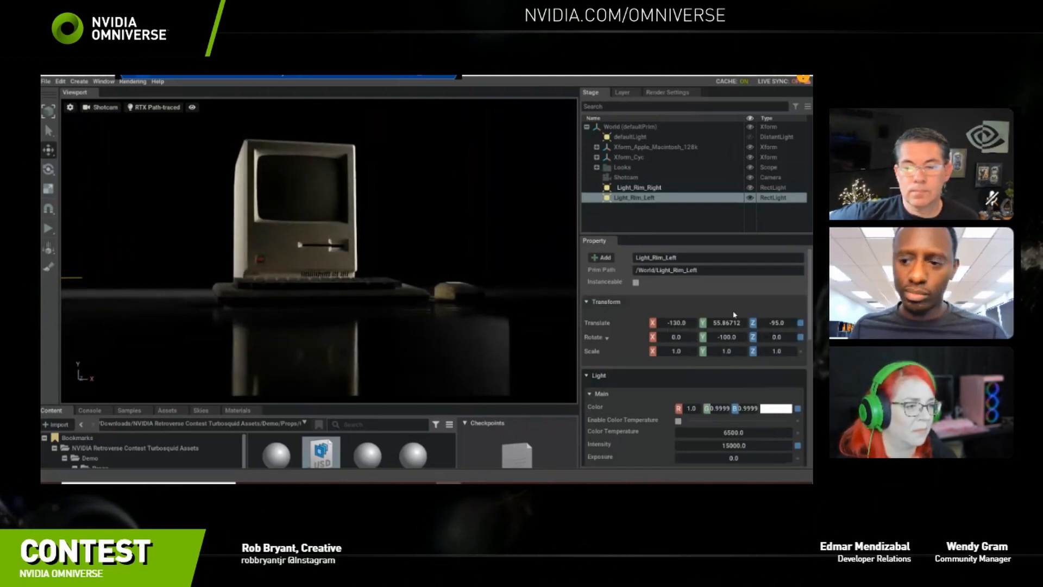
pyautogui.moveTo(780, 323); pyautogui.dragTo(785, 323)
# Lower Light_Rim_Left's intensity to 5000.
pyautogui.scroll(-3, 761, 379)
pyautogui.doubleClick(744, 376)
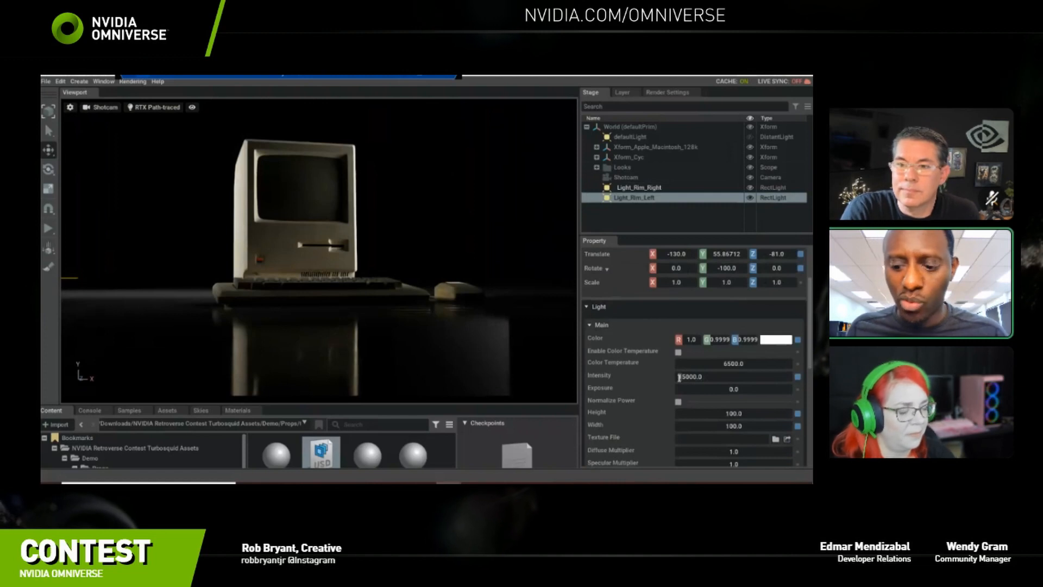
pyautogui.press('Delete')
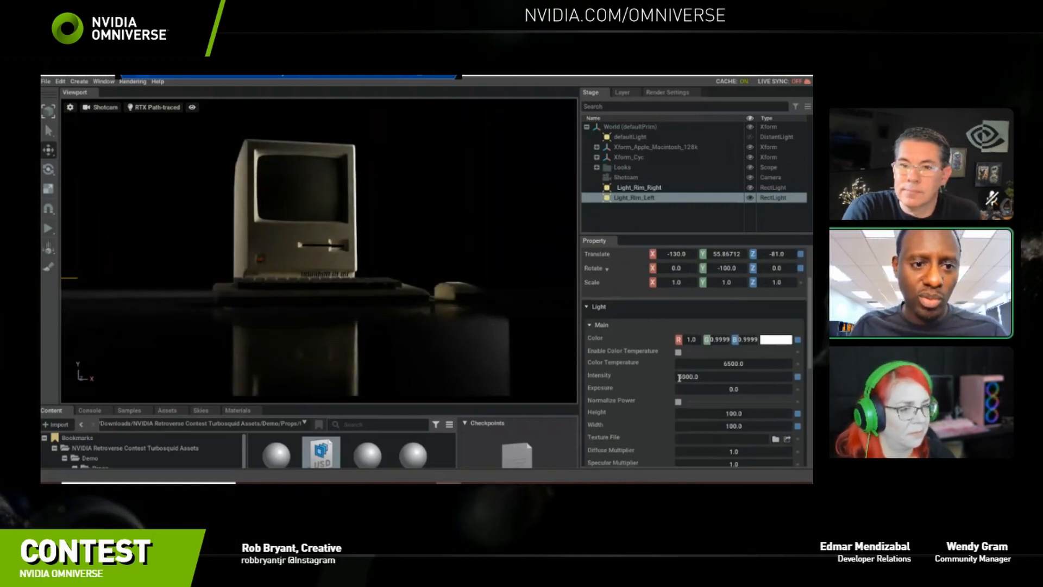
pyautogui.press('Return')
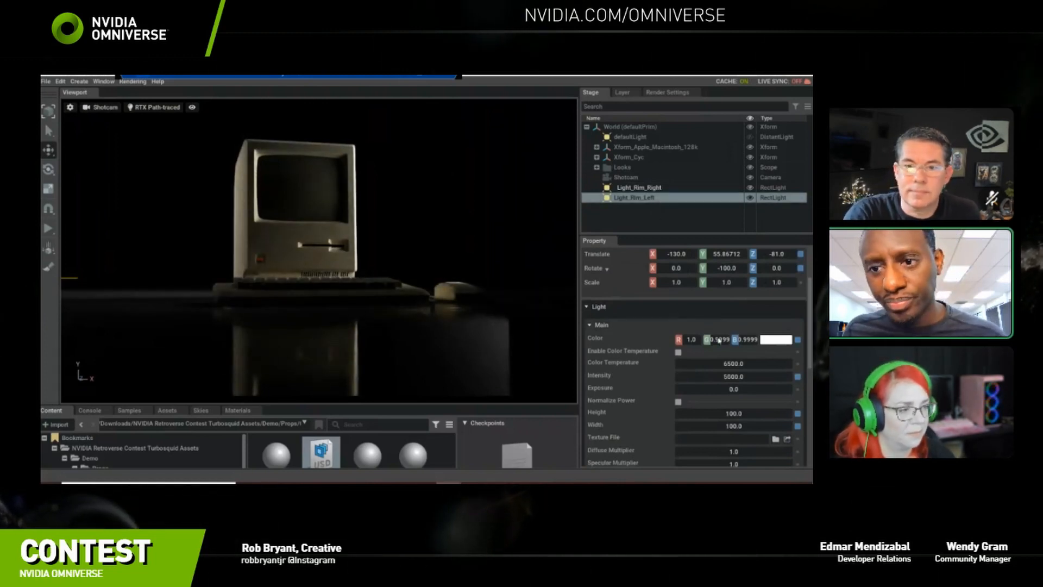
# Tint Light_Rim_Left light blue with the color #A2DEF1.
pyautogui.scroll(1, 768, 354)
pyautogui.click(780, 377)
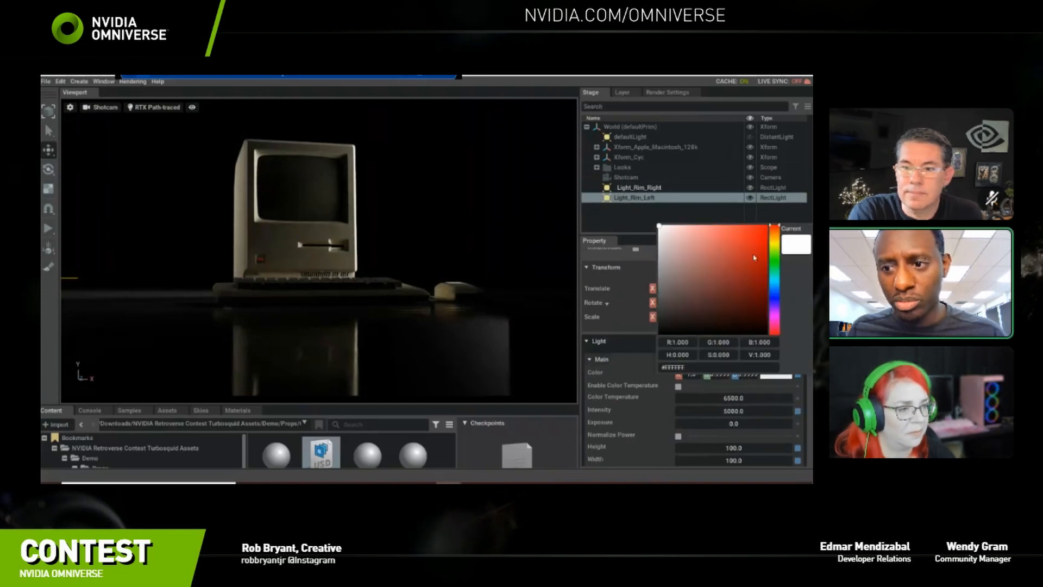
pyautogui.click(775, 285)
pyautogui.click(683, 232)
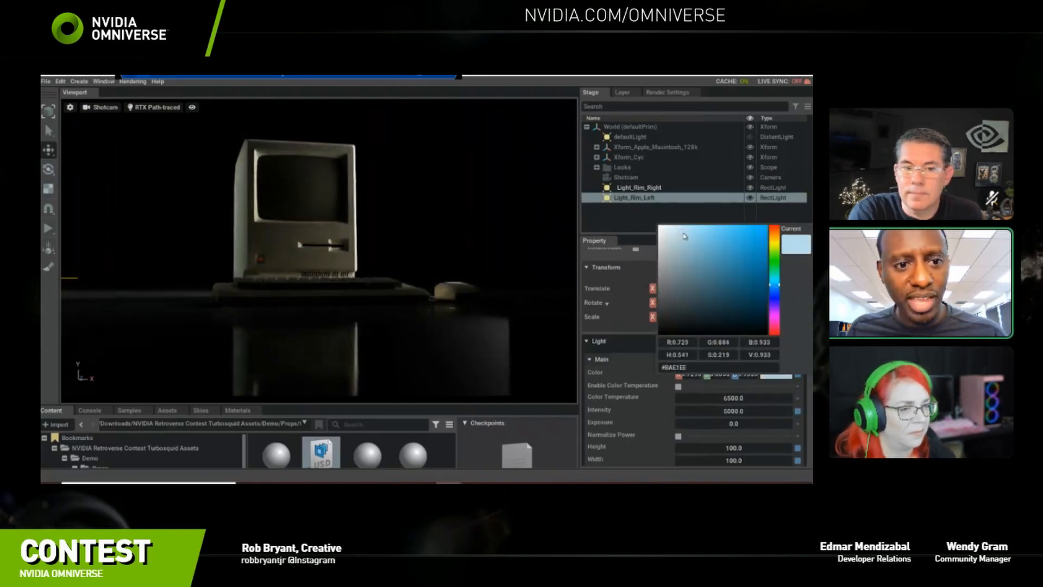
pyautogui.click(697, 230)
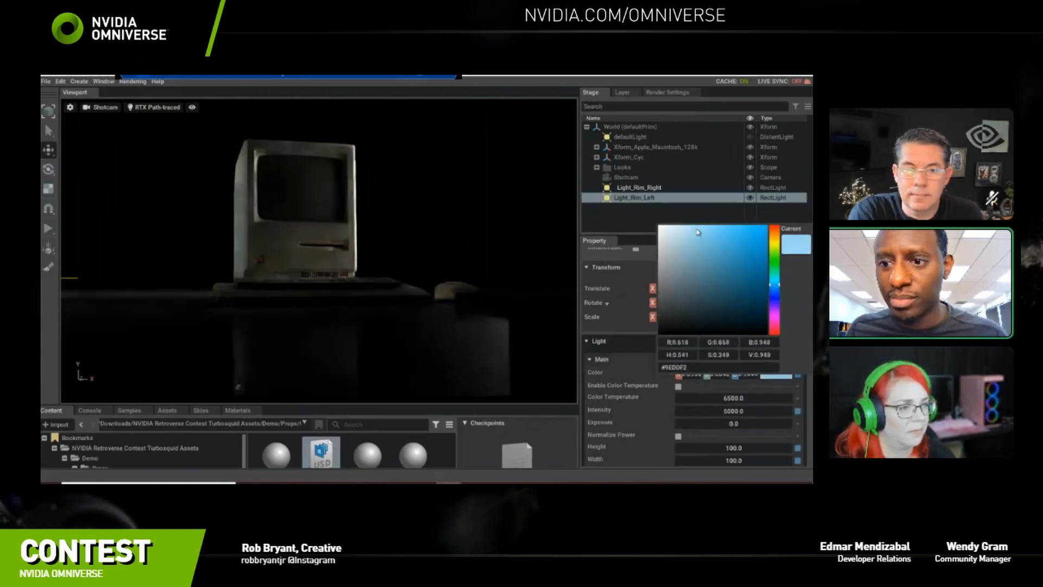
pyautogui.click(693, 231)
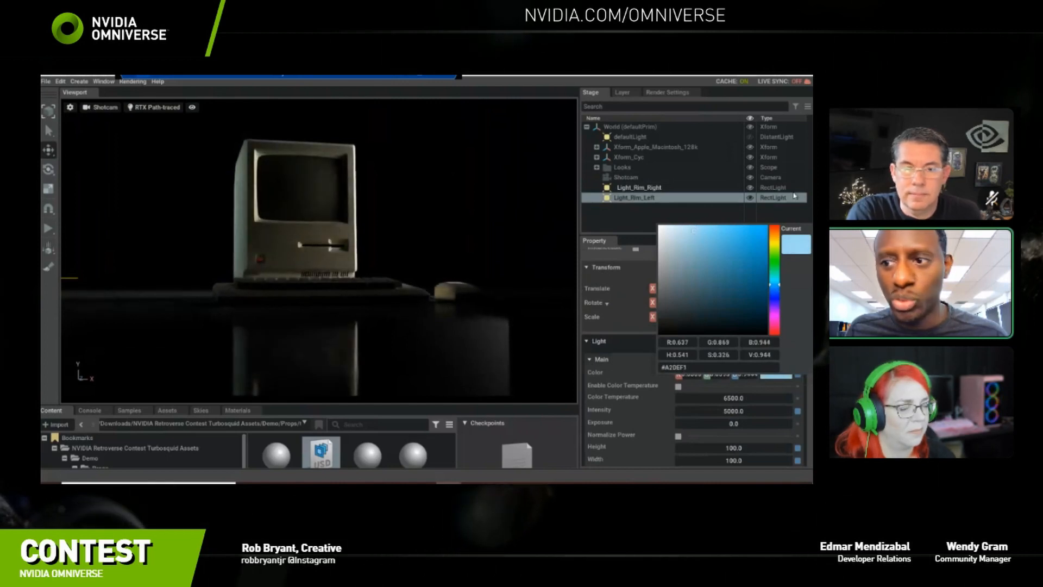
pyautogui.click(698, 213)
# Raise Light_Rim_Left's intensity to 10000.
pyautogui.doubleClick(746, 411)
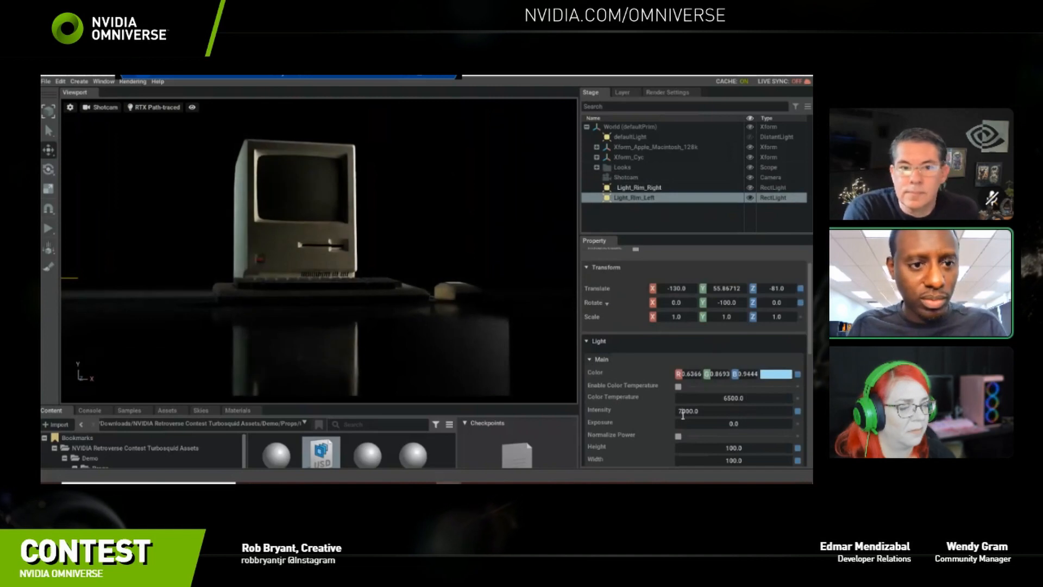
pyautogui.press('BackSpace')
pyautogui.write('10')
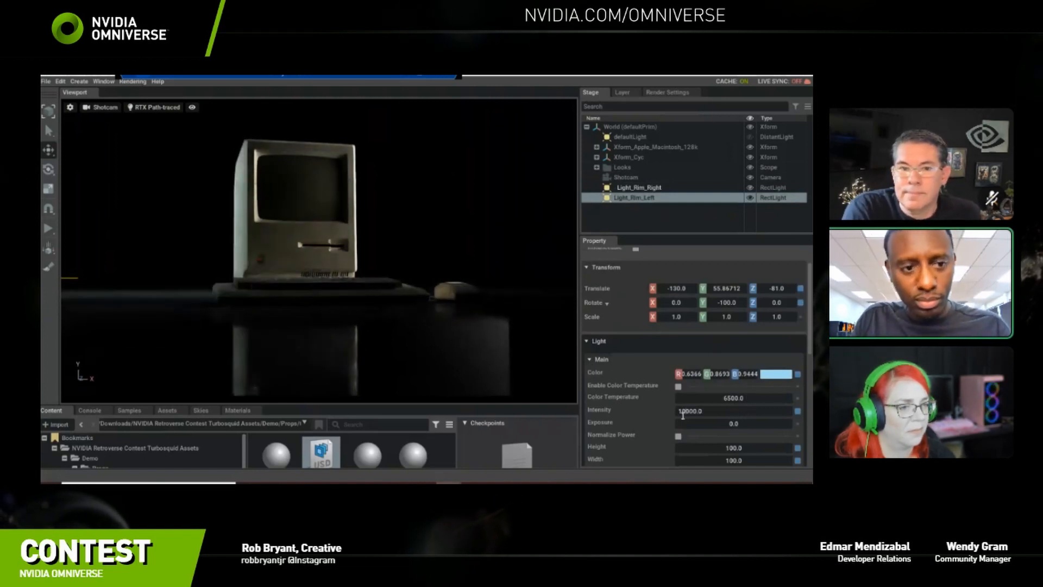
pyautogui.press('Return')
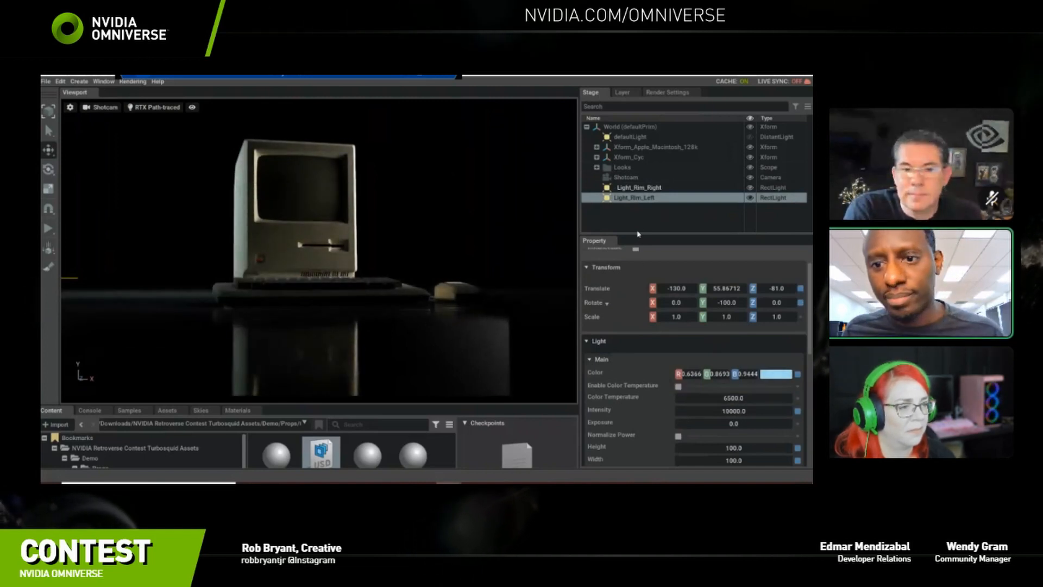
# Enlarge the stage's object list and create a new Rect Light in the scene.
pyautogui.click(639, 234)
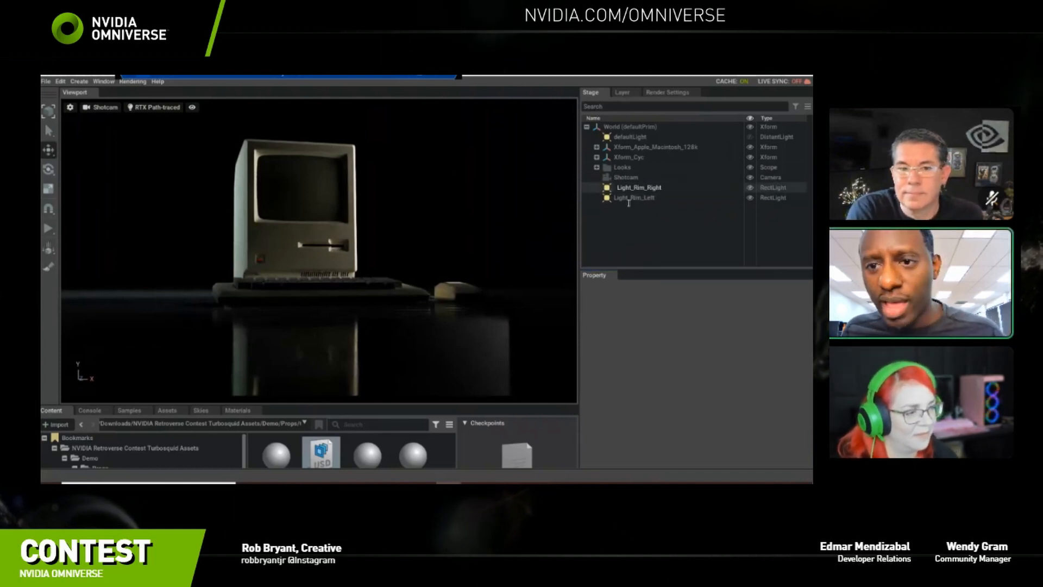
pyautogui.rightClick(649, 235)
pyautogui.moveTo(673, 253)
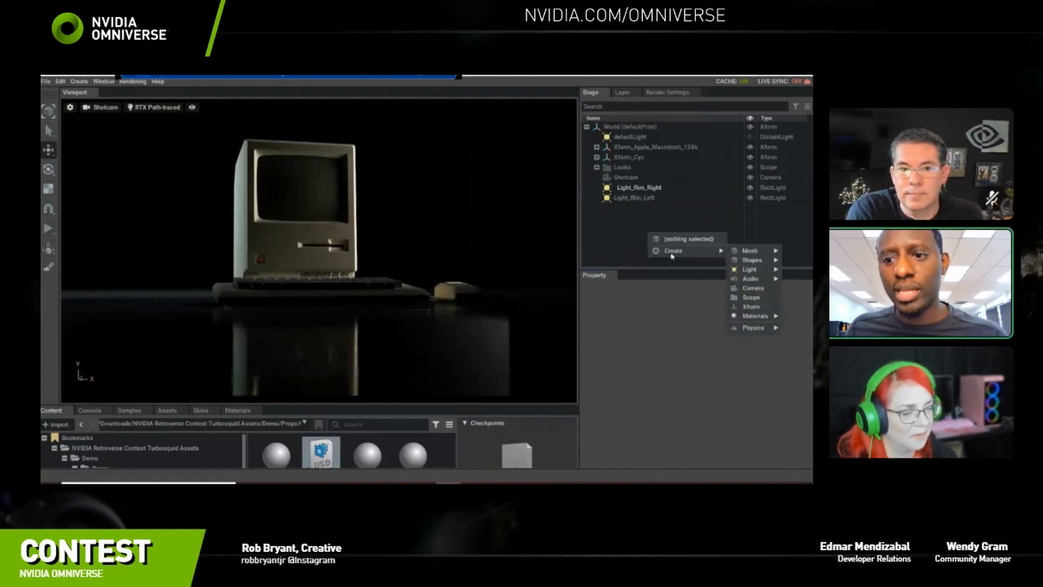
pyautogui.moveTo(754, 271)
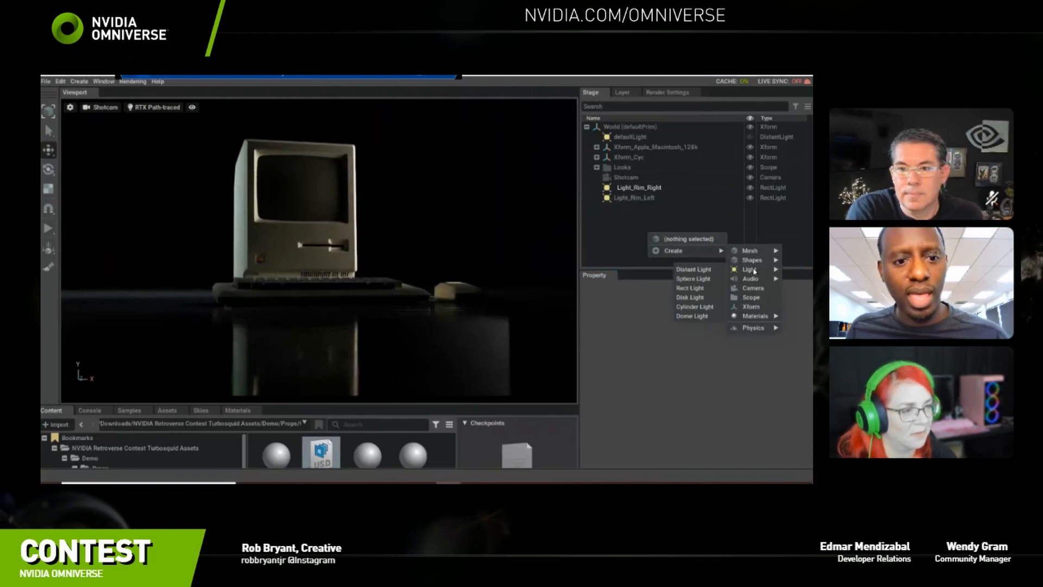
pyautogui.click(688, 289)
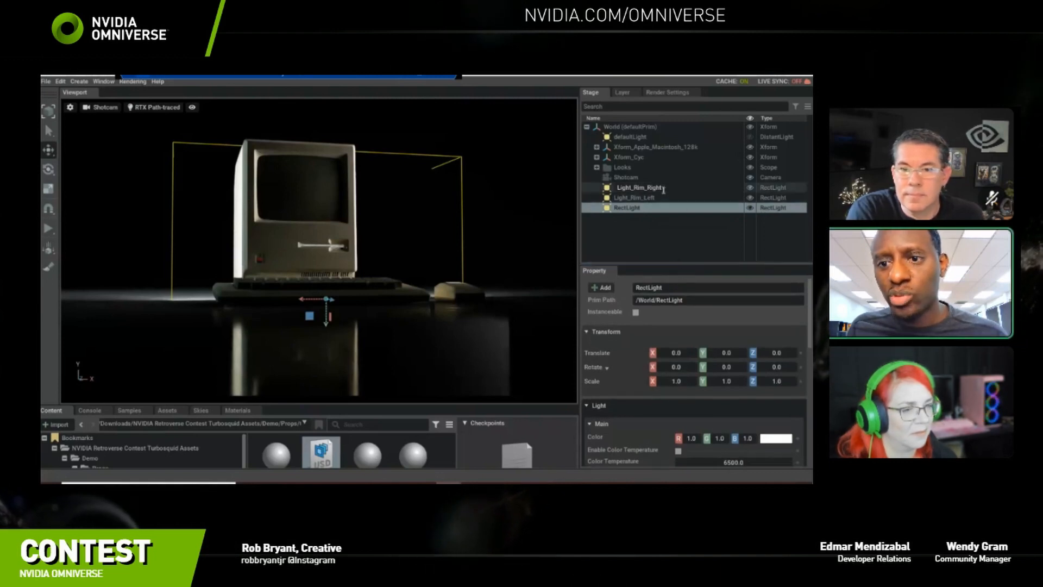
# Hide Light_Rim_Right and Light_Rim_Left, and select the new RectLight.
pyautogui.press('Escape')
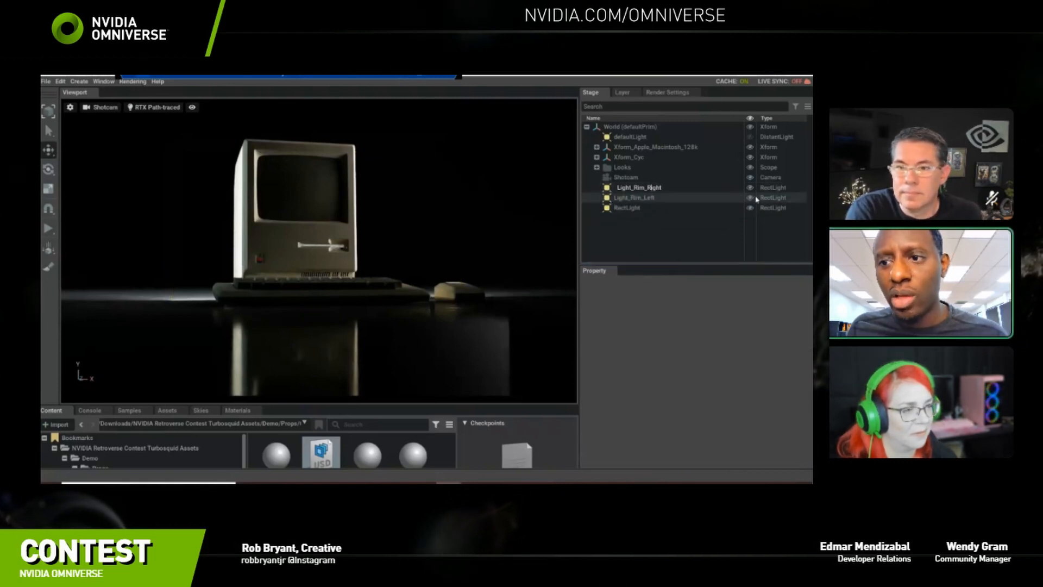
pyautogui.click(750, 188)
pyautogui.click(667, 207)
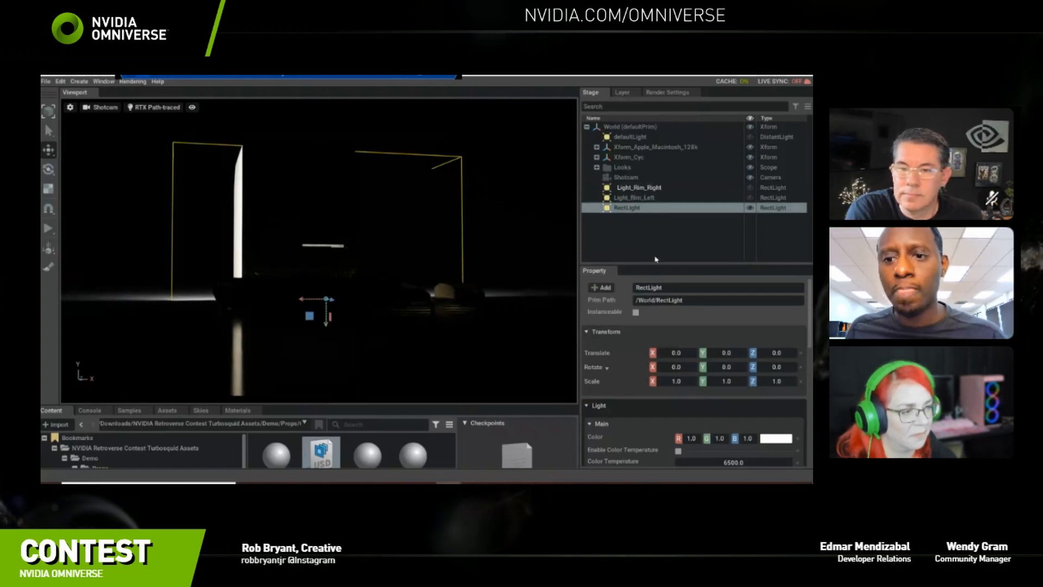
# Aim RectLight straight down with Rotate X -90 and move it to Translate Y 318 and Z 153.
pyautogui.moveTo(722, 353); pyautogui.dragTo(745, 355)
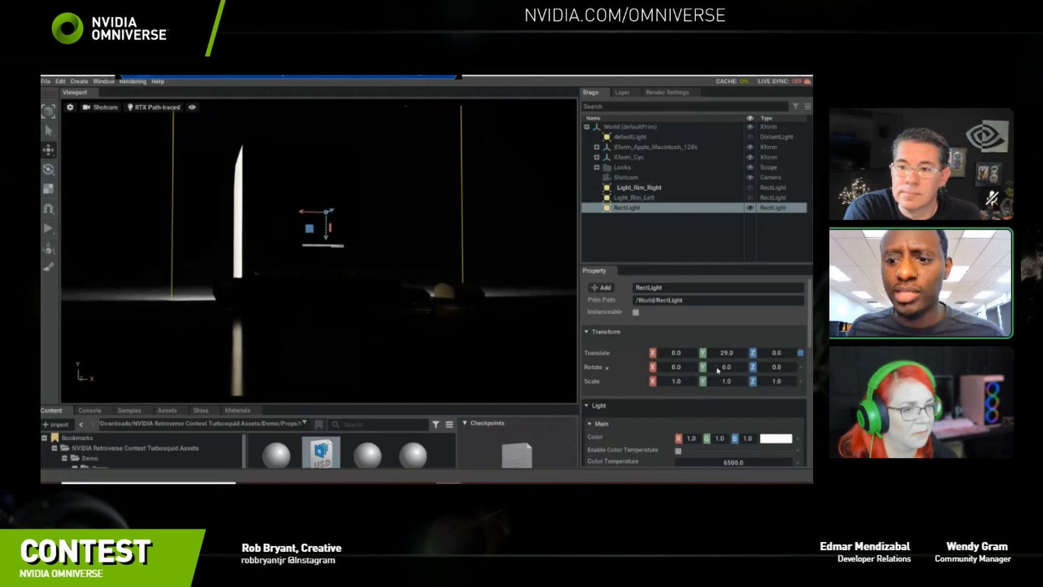
pyautogui.moveTo(692, 368)
pyautogui.mouseDown()
pyautogui.moveTo(656, 374)
pyautogui.moveTo(679, 374)
pyautogui.mouseUp()
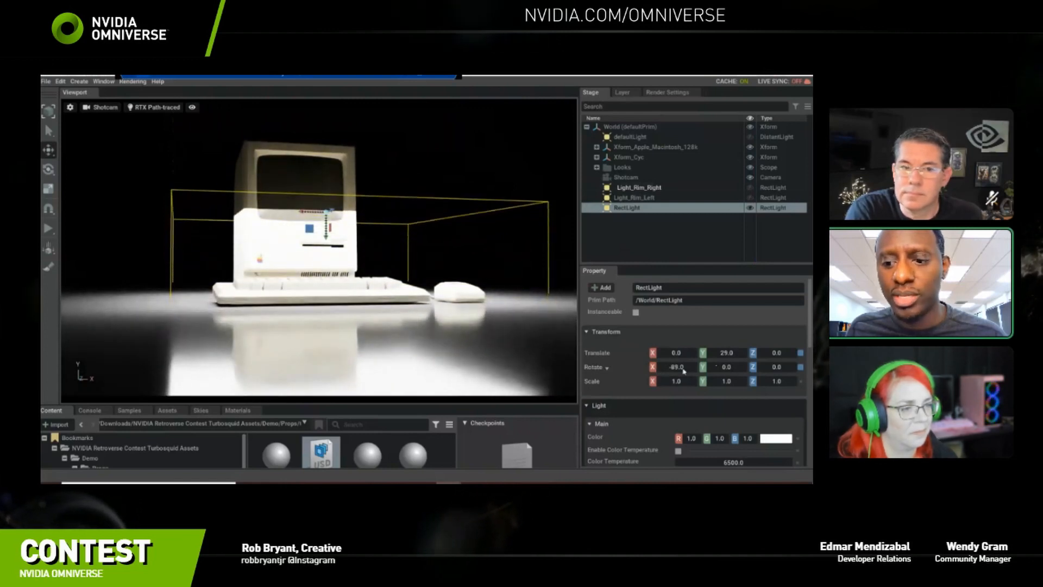
pyautogui.write('-90')
pyautogui.press('Return')
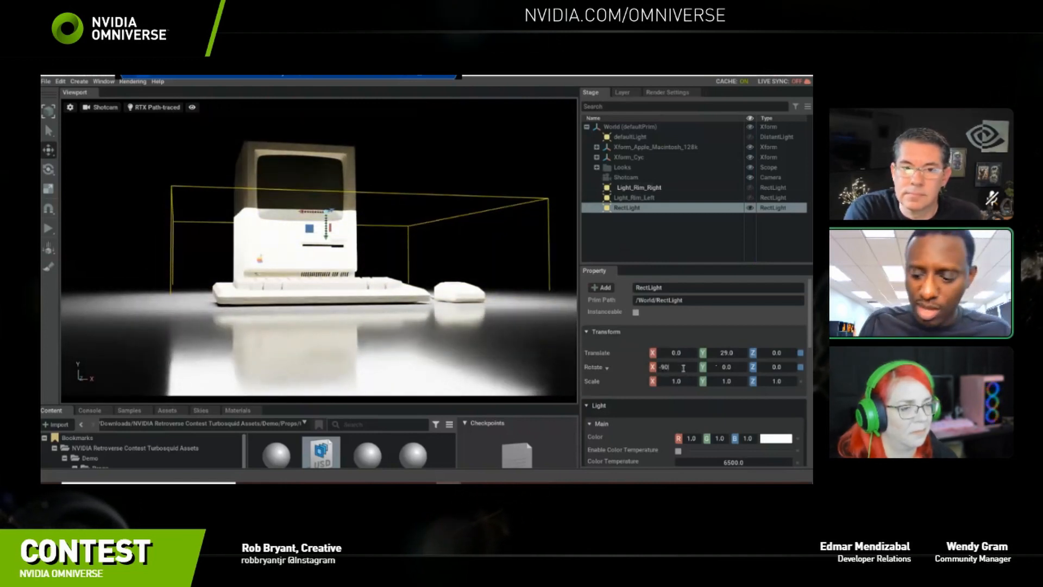
pyautogui.moveTo(725, 352); pyautogui.dragTo(801, 357)
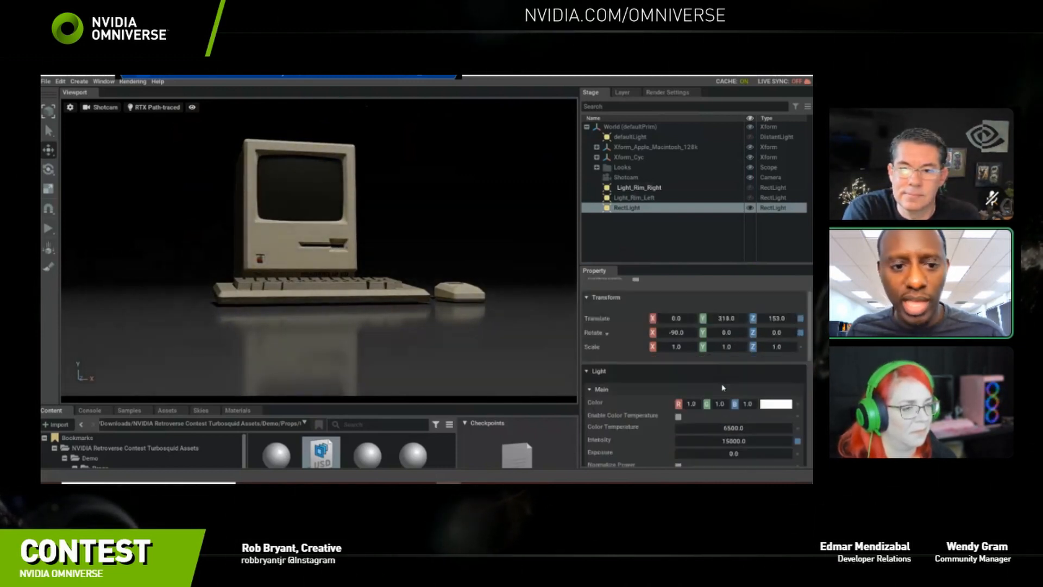
# Set RectLight's height and width both to 70, leaving its intensity as it is.
pyautogui.scroll(-2, 705, 405)
pyautogui.doubleClick(736, 441)
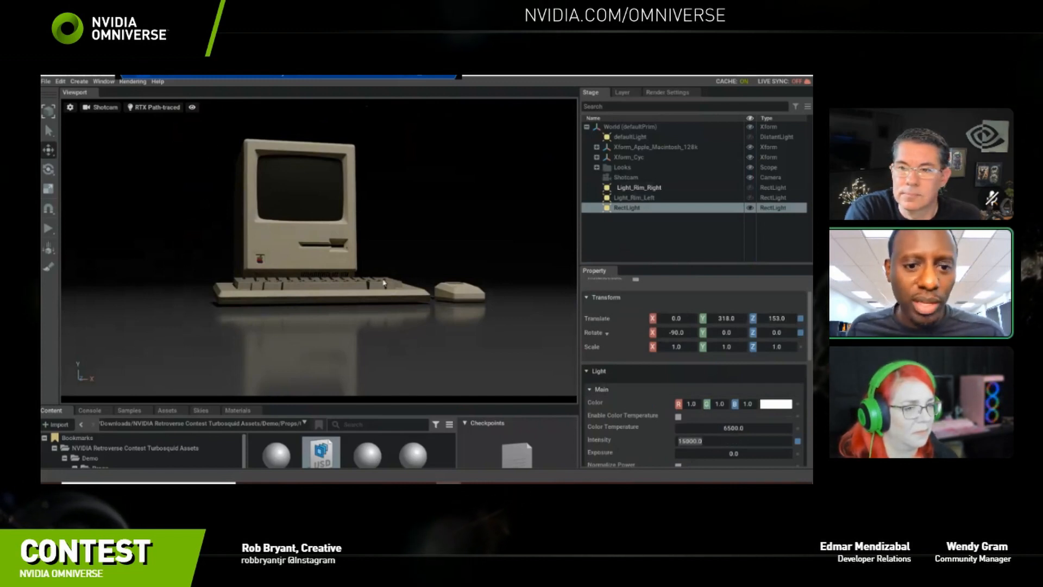
pyautogui.click(711, 443)
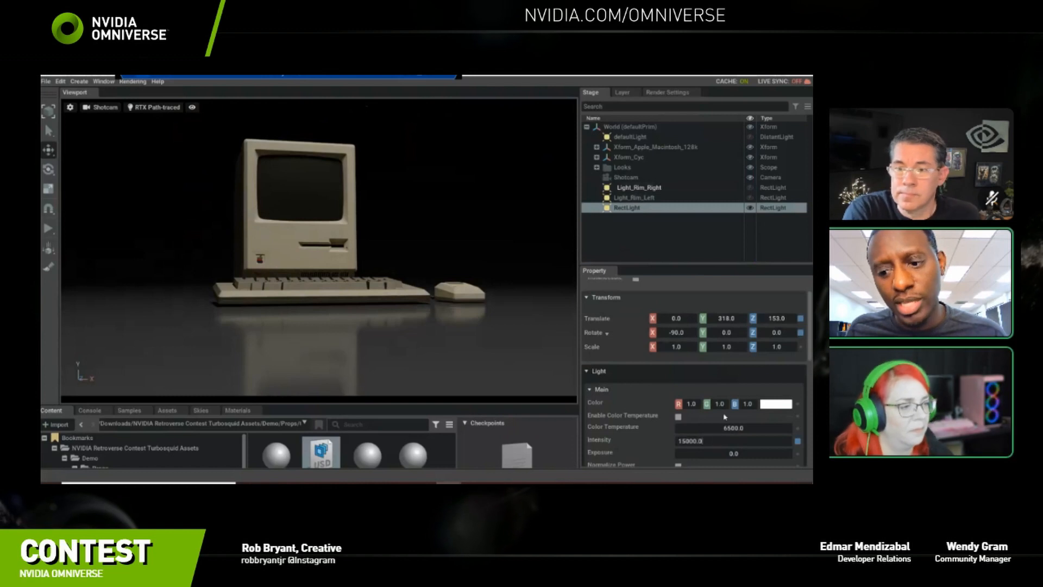
pyautogui.scroll(-2, 724, 417)
pyautogui.doubleClick(741, 408)
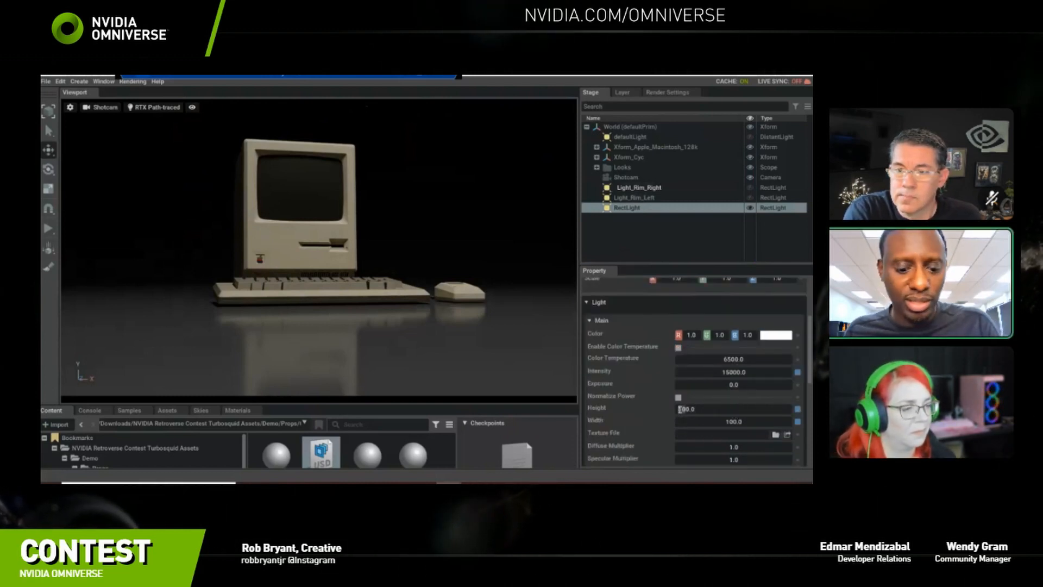
pyautogui.write('10.0')
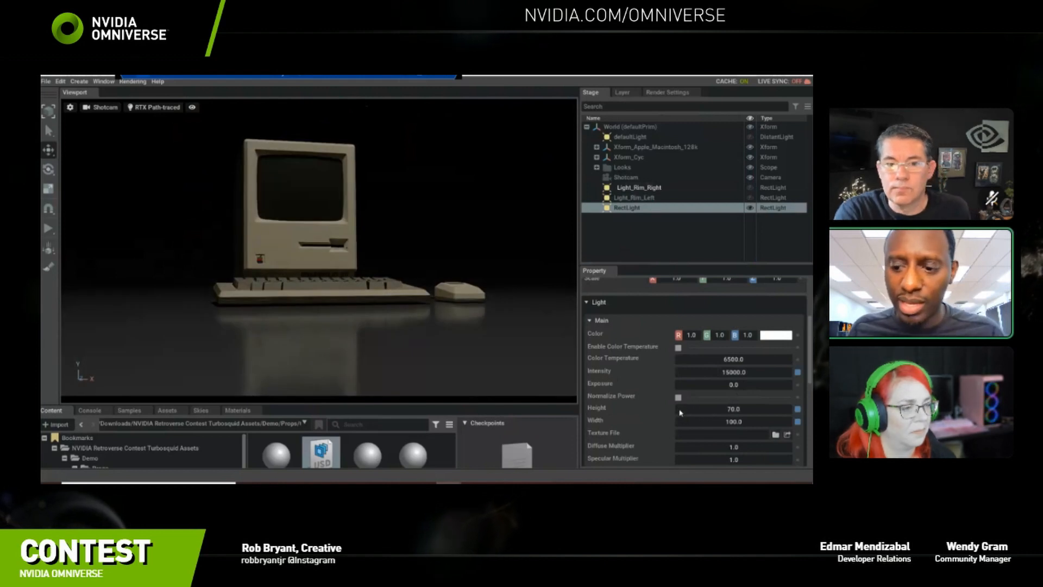
pyautogui.doubleClick(684, 421)
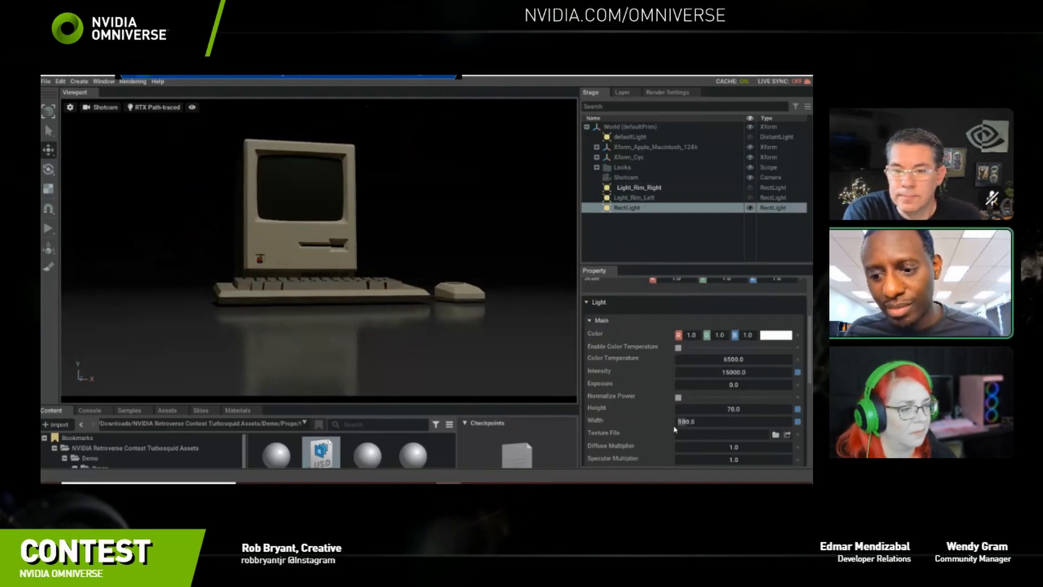
pyautogui.write('70')
pyautogui.press('Return')
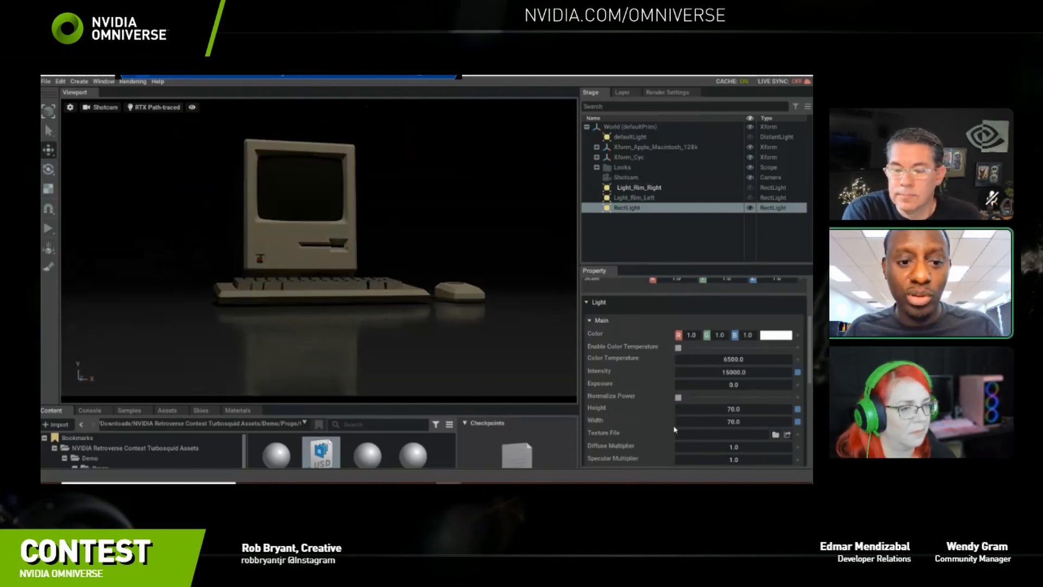
# Set RectLight's intensity to 25000 and clear the selection.
pyautogui.doubleClick(731, 373)
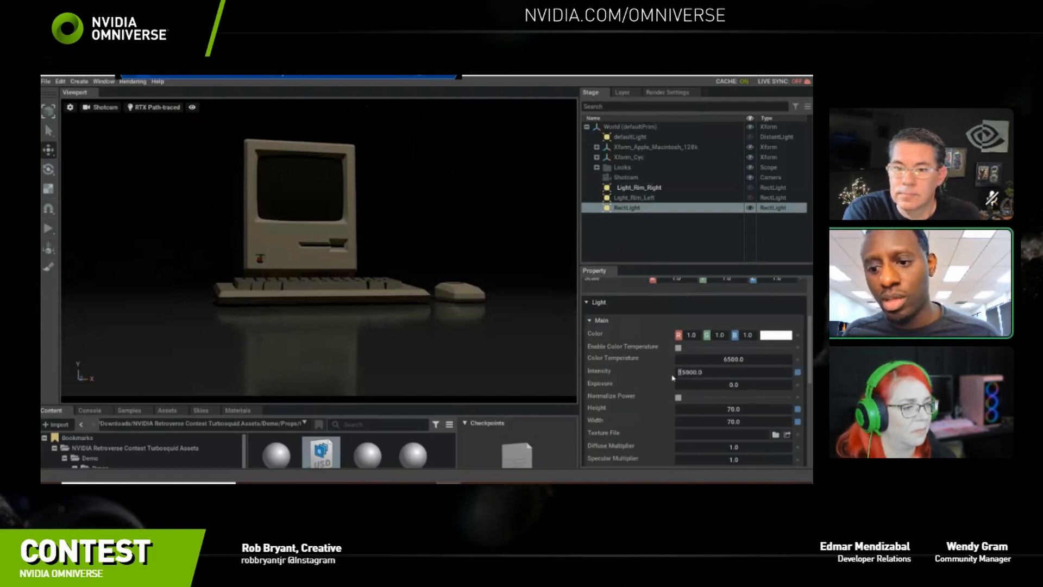
pyautogui.write('2')
pyautogui.press('Return')
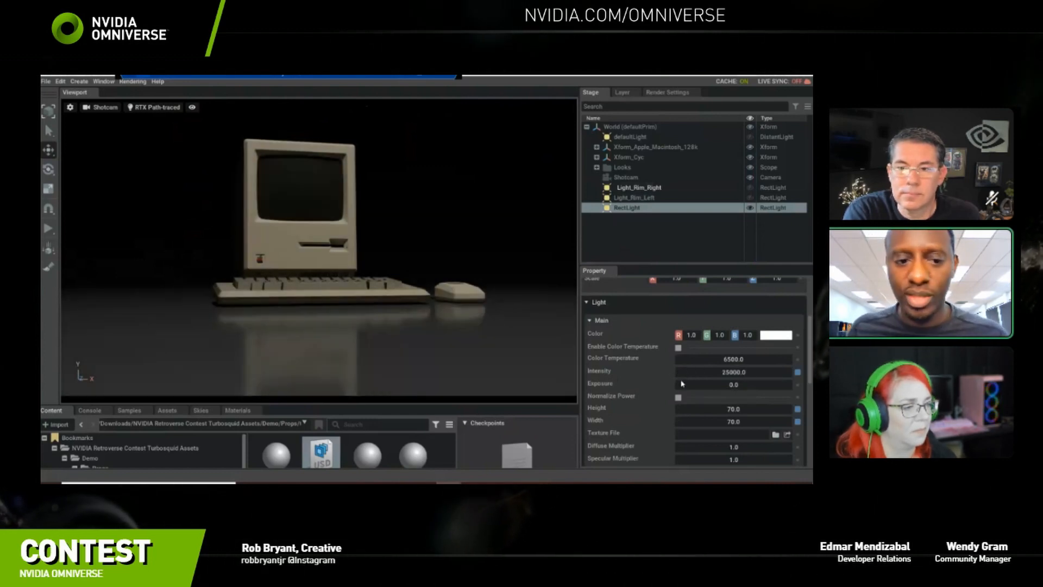
pyautogui.click(662, 234)
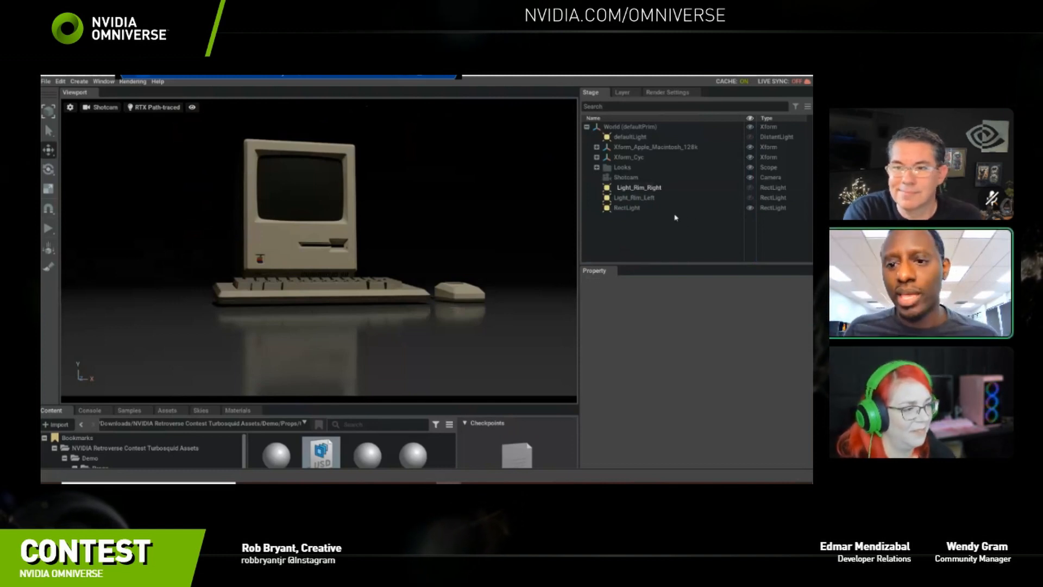
# Show Light_Rim_Right and Light_Rim_Left again, and toggle RectLight off and on to compare its contribution.
pyautogui.click(751, 188)
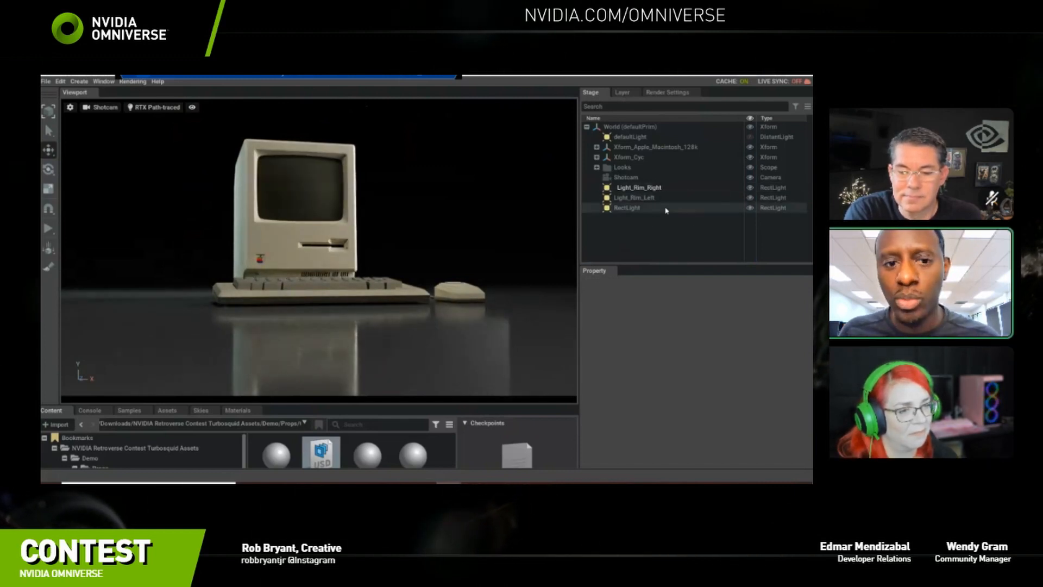
pyautogui.click(750, 208)
pyautogui.click(751, 208)
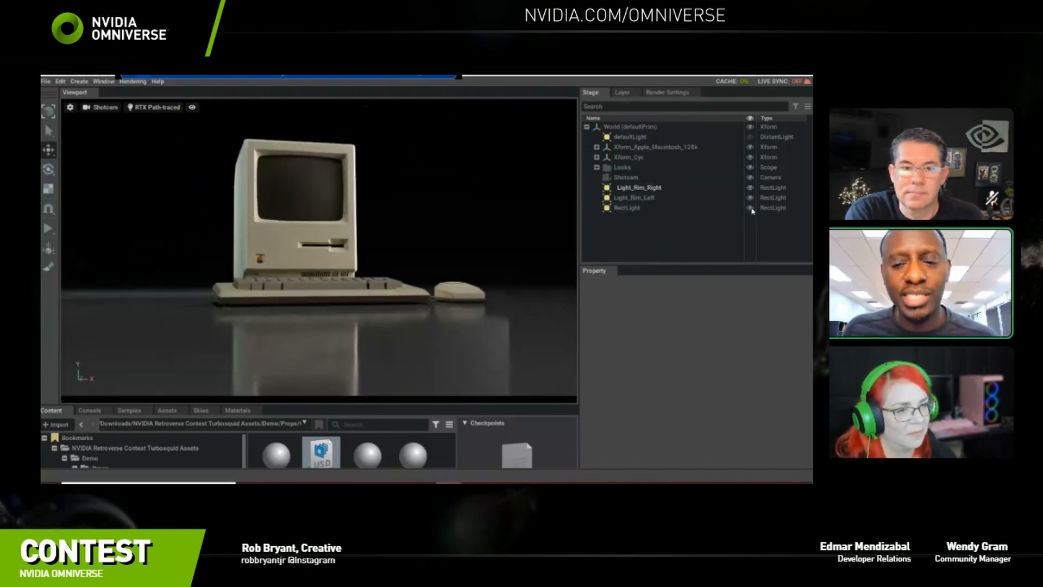
pyautogui.click(750, 208)
pyautogui.click(750, 208)
pyautogui.click(750, 208)
pyautogui.click(750, 208)
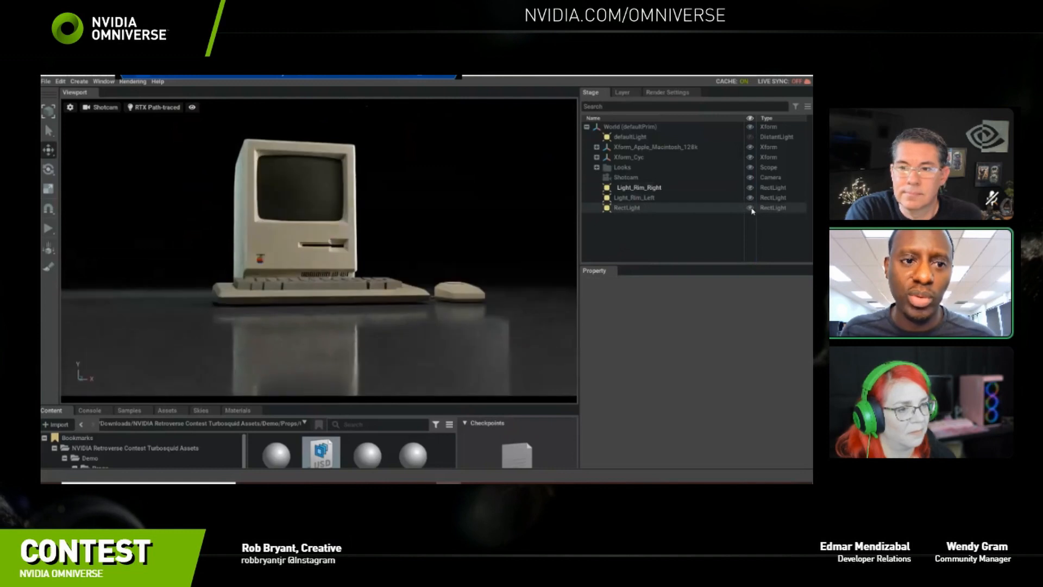
# Set RectLight's intensity to 10000 and clear the selection.
pyautogui.click(740, 209)
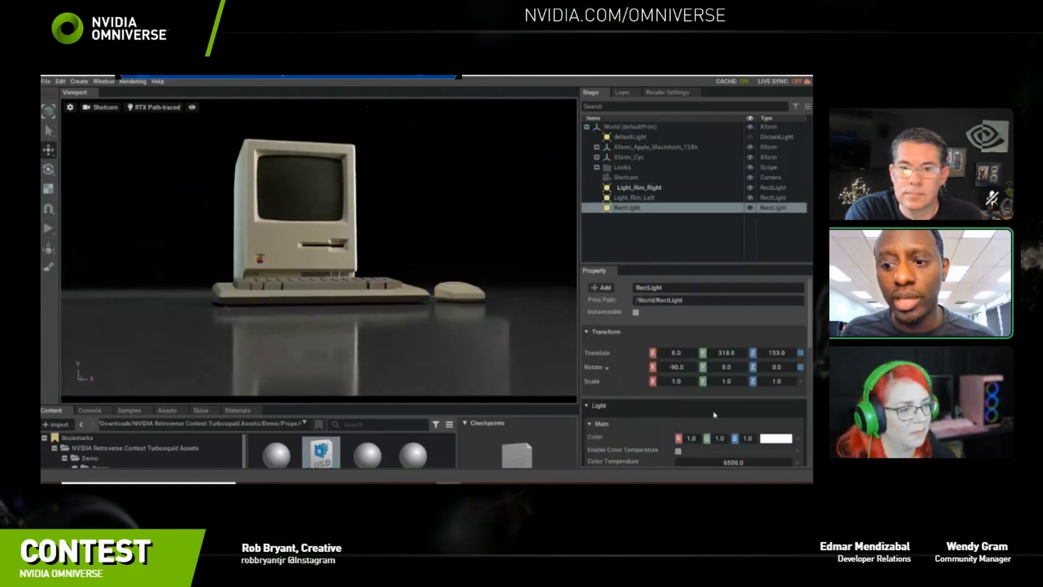
pyautogui.scroll(-2, 717, 424)
pyautogui.doubleClick(737, 408)
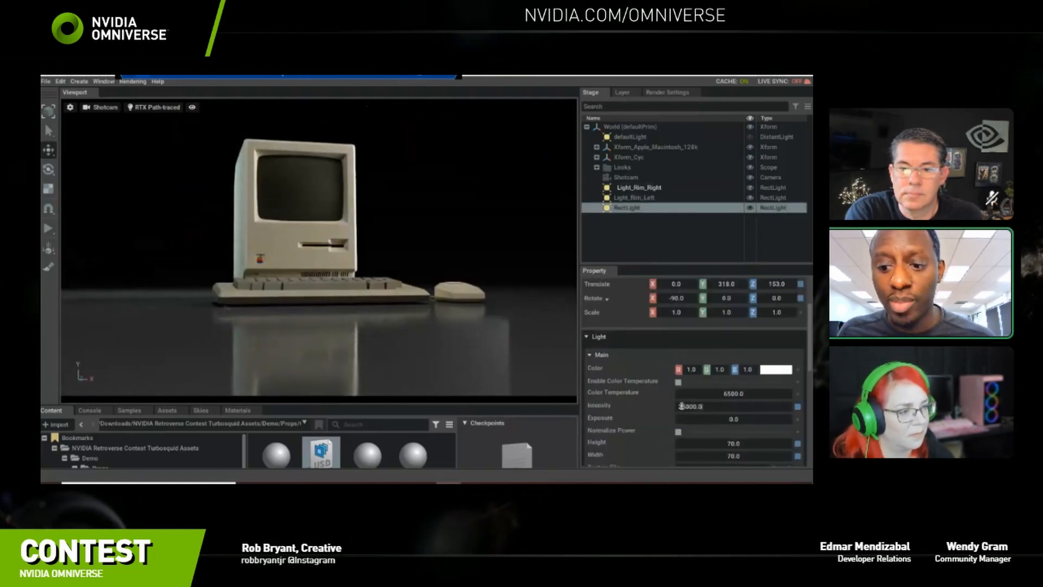
pyautogui.press('Delete')
pyautogui.write('1')
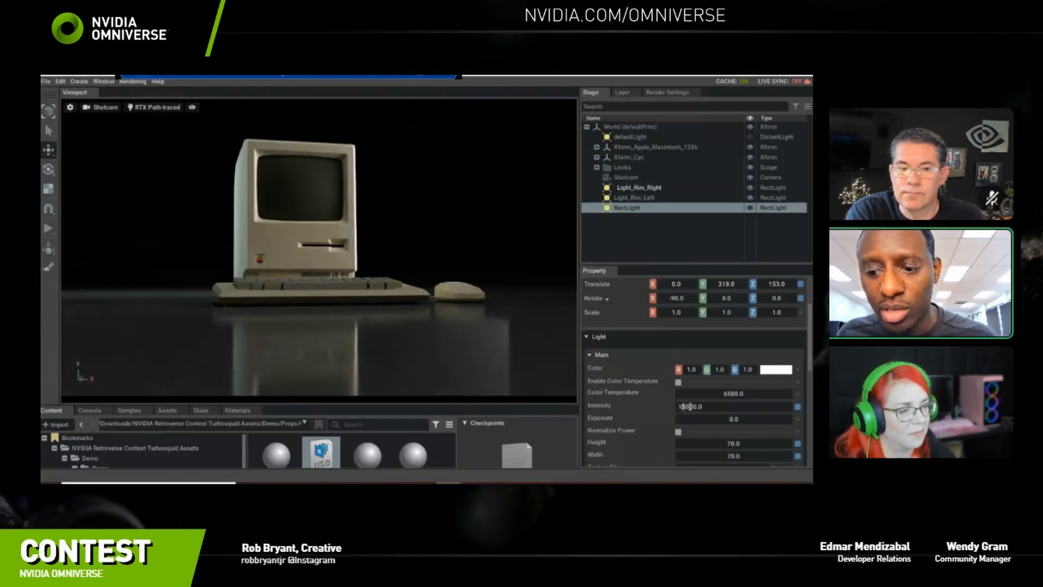
pyautogui.press('Delete')
pyautogui.write('0')
pyautogui.press('Return')
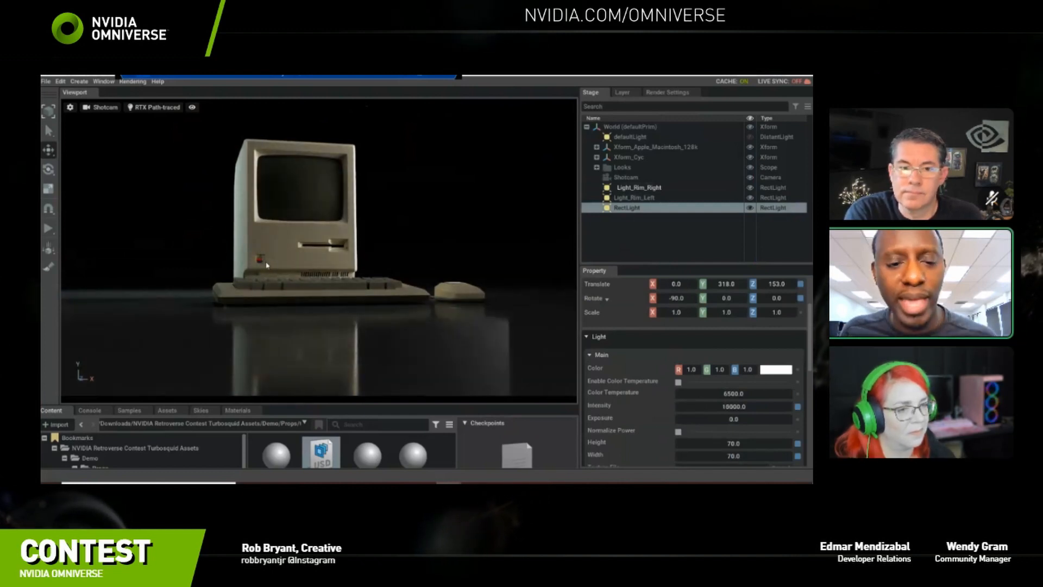
pyautogui.click(651, 236)
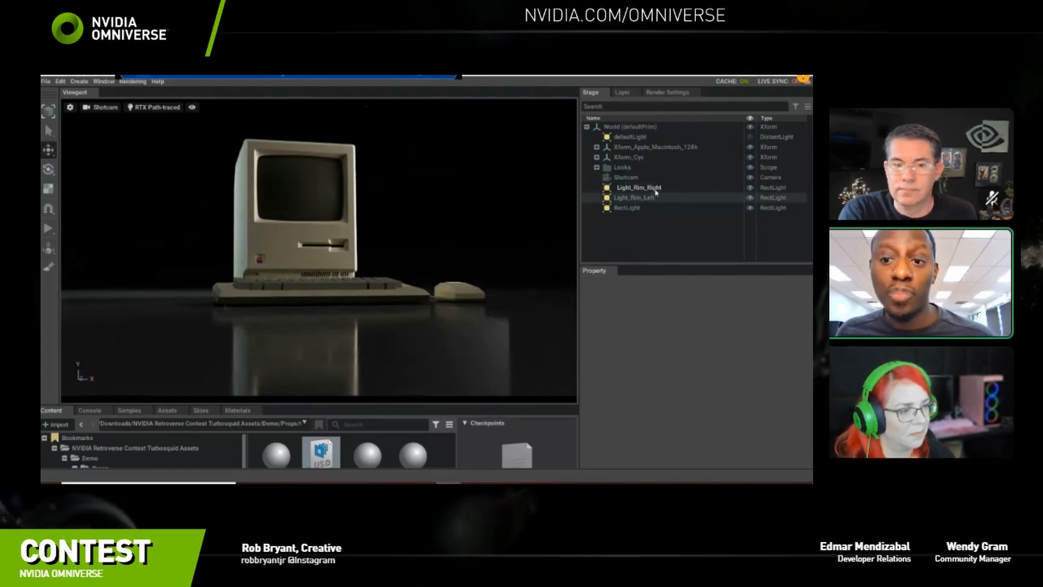
# Move Light_Rim_Right forward to Translate Z 118, turn it to Rotate Y 59, and deselect it.
pyautogui.click(607, 191)
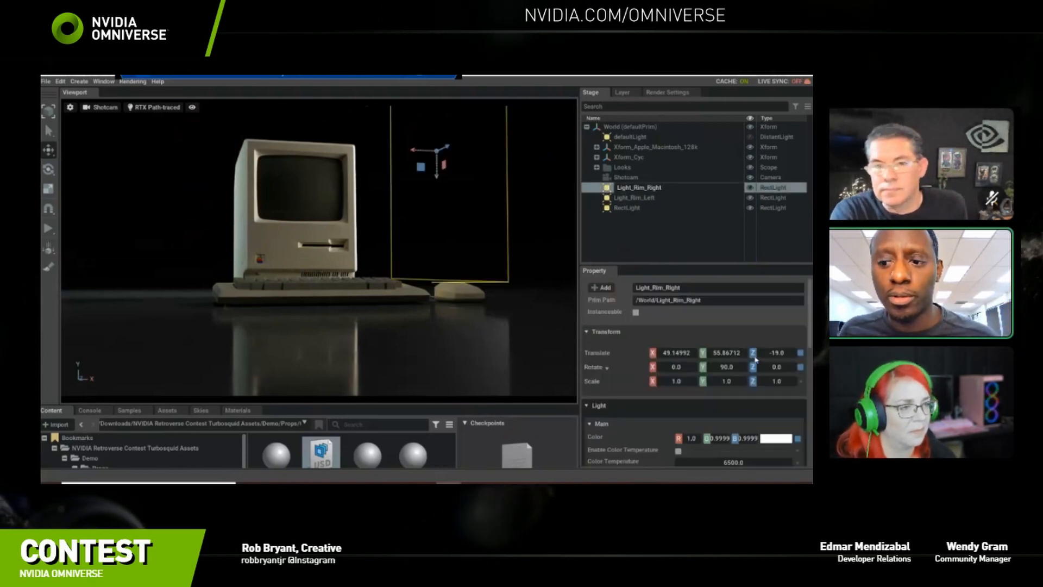
pyautogui.moveTo(763, 353)
pyautogui.mouseDown()
pyautogui.moveTo(813, 359)
pyautogui.moveTo(738, 387)
pyautogui.moveTo(729, 370)
pyautogui.moveTo(792, 355)
pyautogui.moveTo(783, 356)
pyautogui.mouseUp()
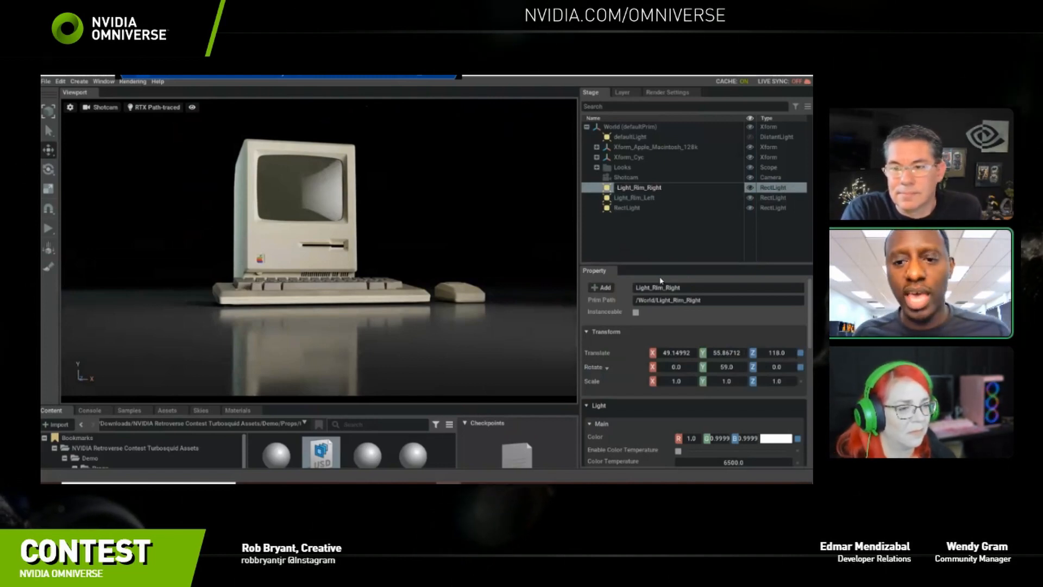
pyautogui.click(636, 227)
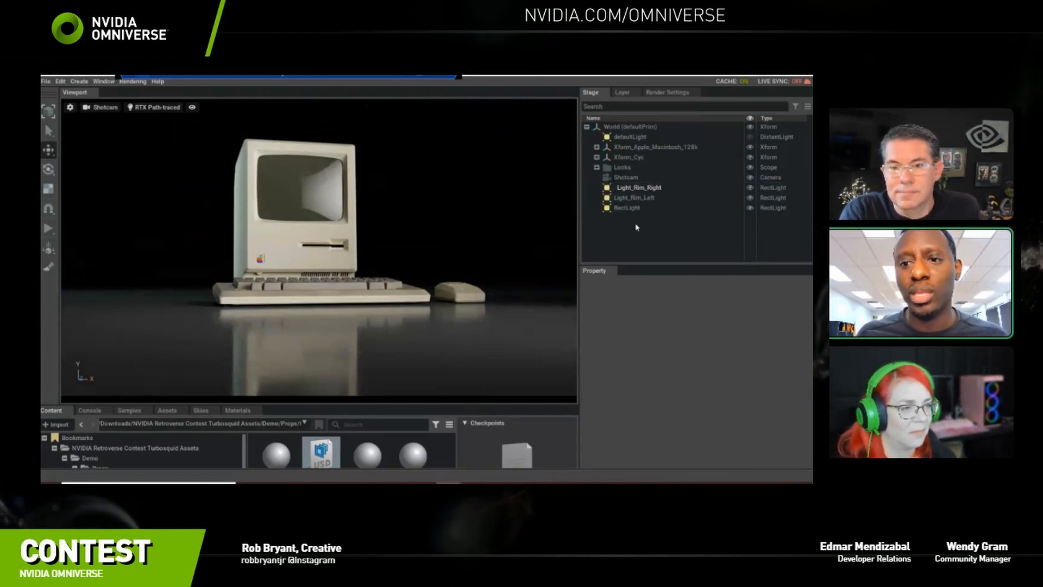
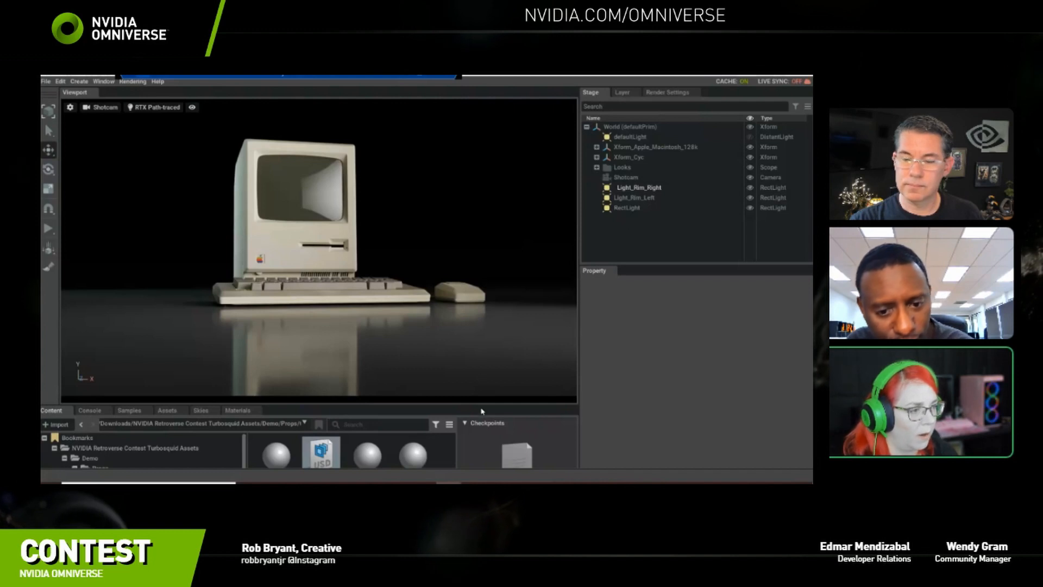
# Enlarge the content browser and look through the Turbosquid asset folders, collapsing the Turbosquid and Props folders.
pyautogui.moveTo(482, 405); pyautogui.dragTo(482, 340)
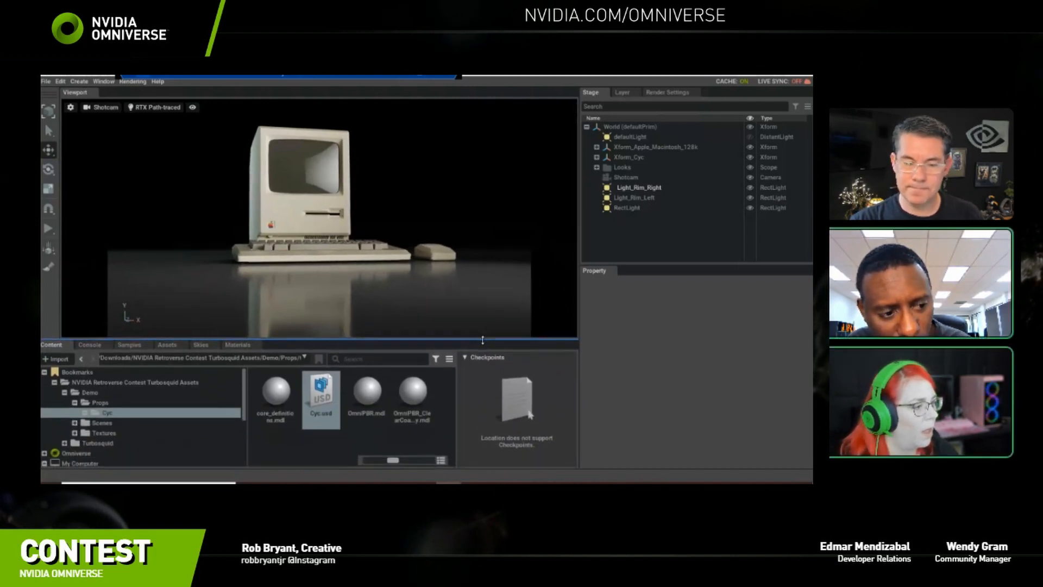
pyautogui.click(64, 443)
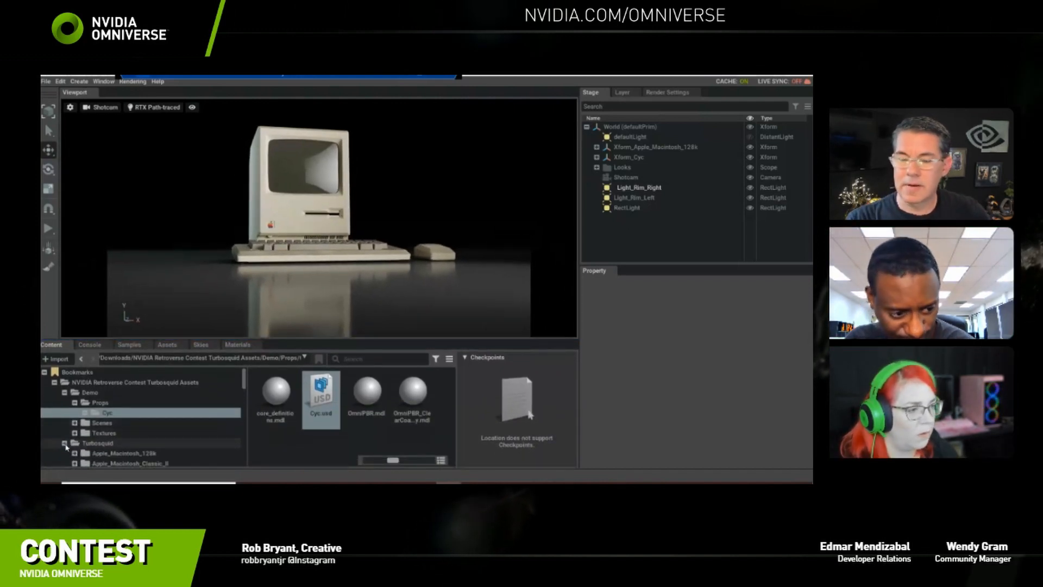
pyautogui.scroll(-8, 161, 439)
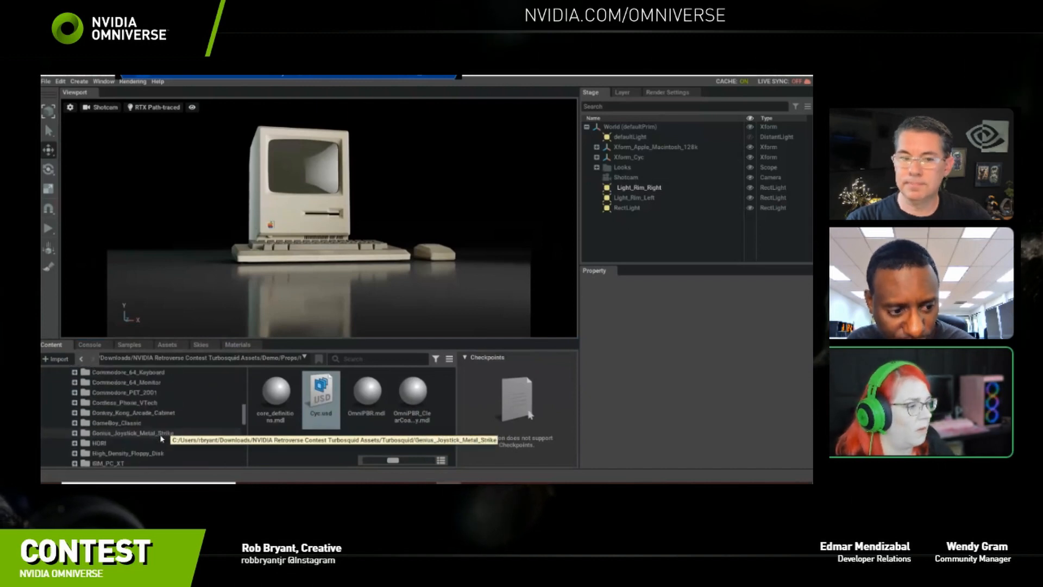
pyautogui.scroll(-10, 161, 438)
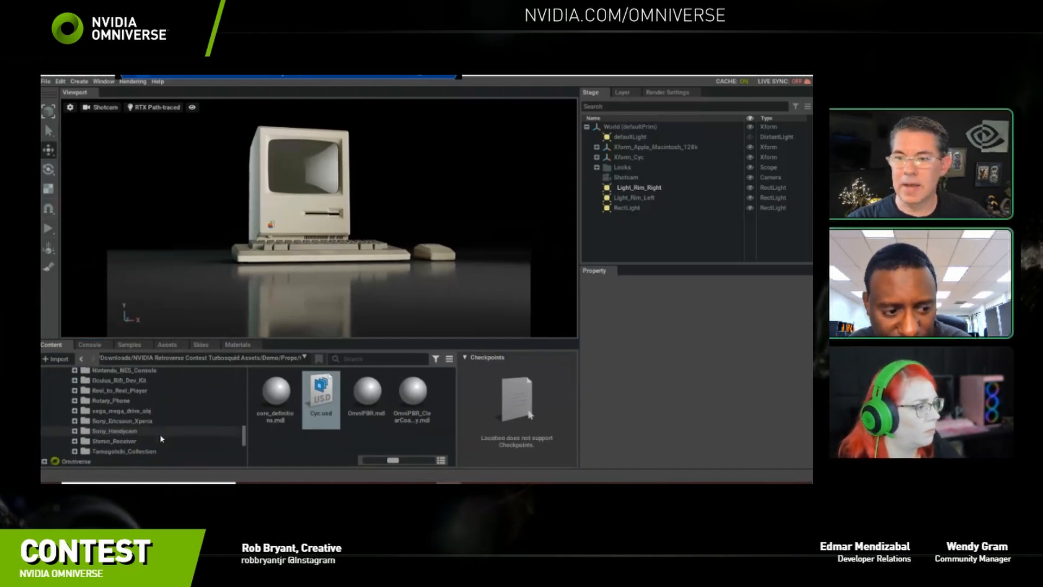
pyautogui.scroll(15, 161, 439)
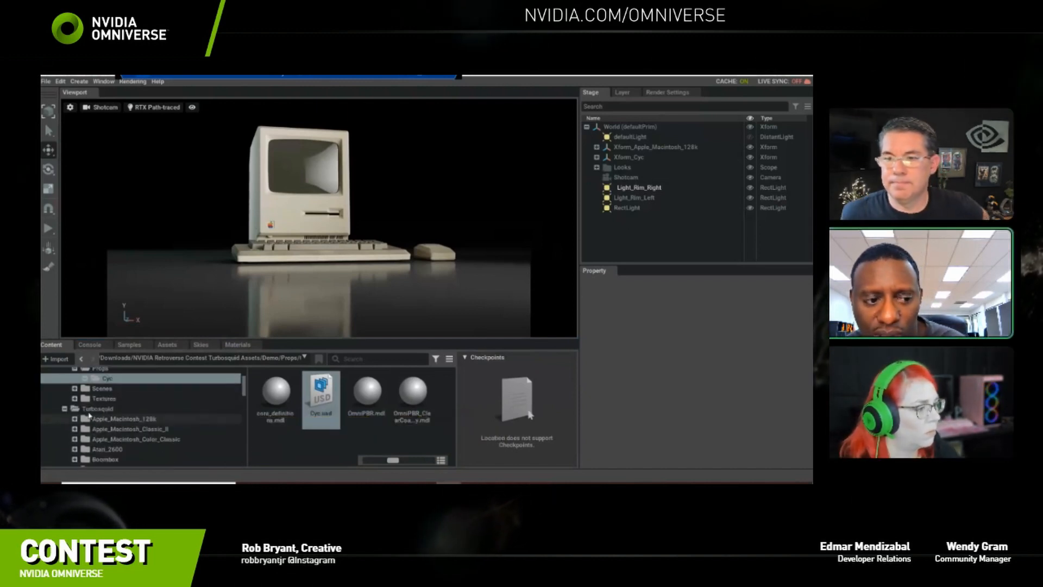
pyautogui.click(64, 408)
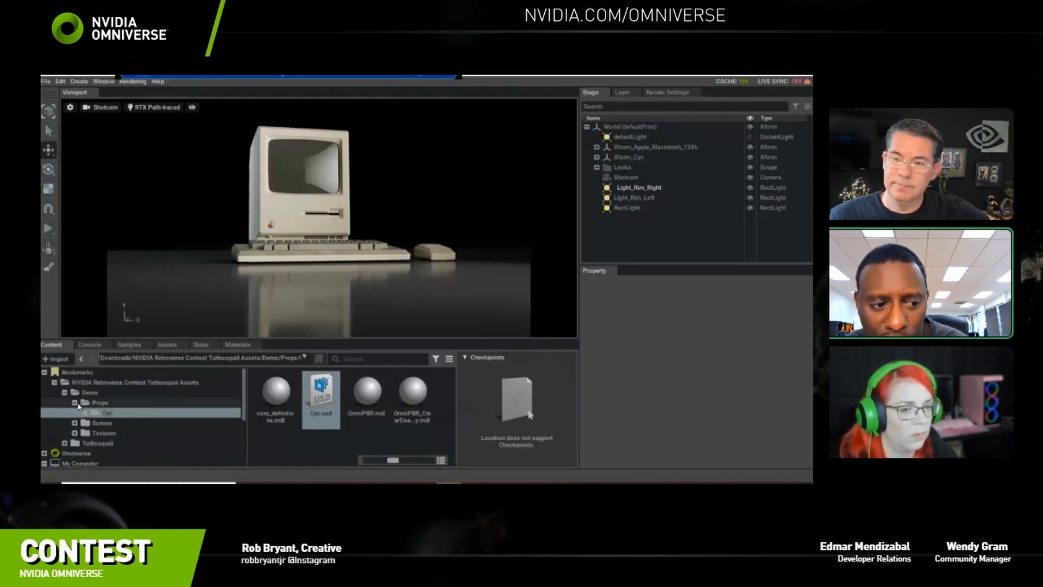
pyautogui.click(75, 403)
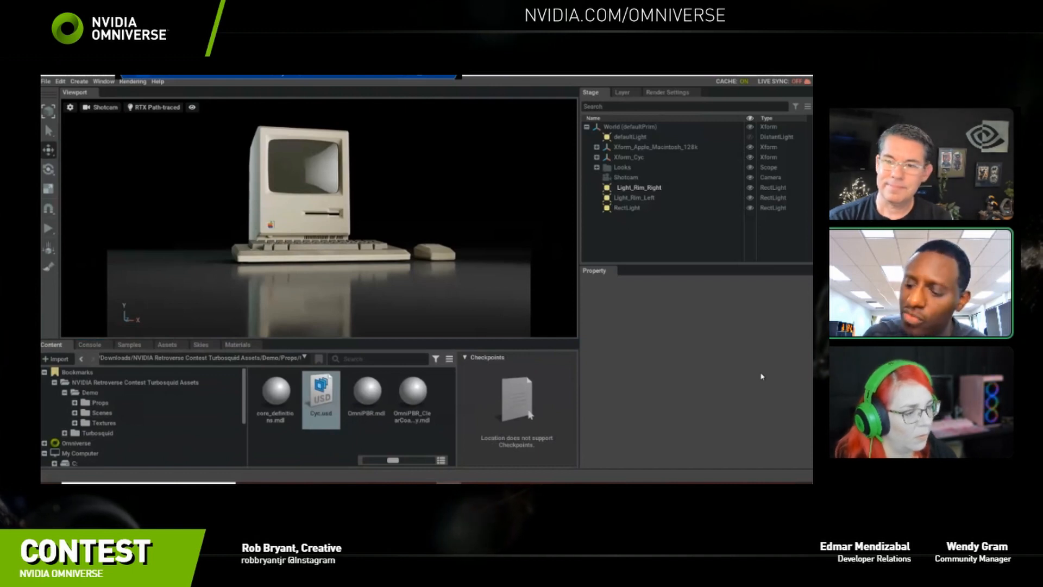
# Close the e-mail notification and shrink the content browser to give the viewport more height.
pyautogui.moveTo(326, 77); pyautogui.dragTo(433, 76)
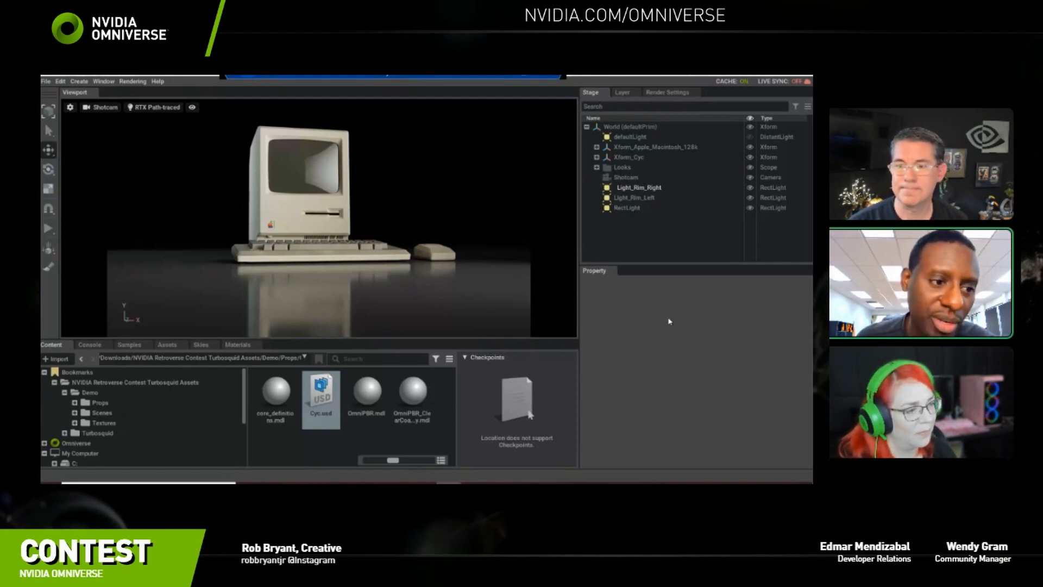
pyautogui.click(761, 354)
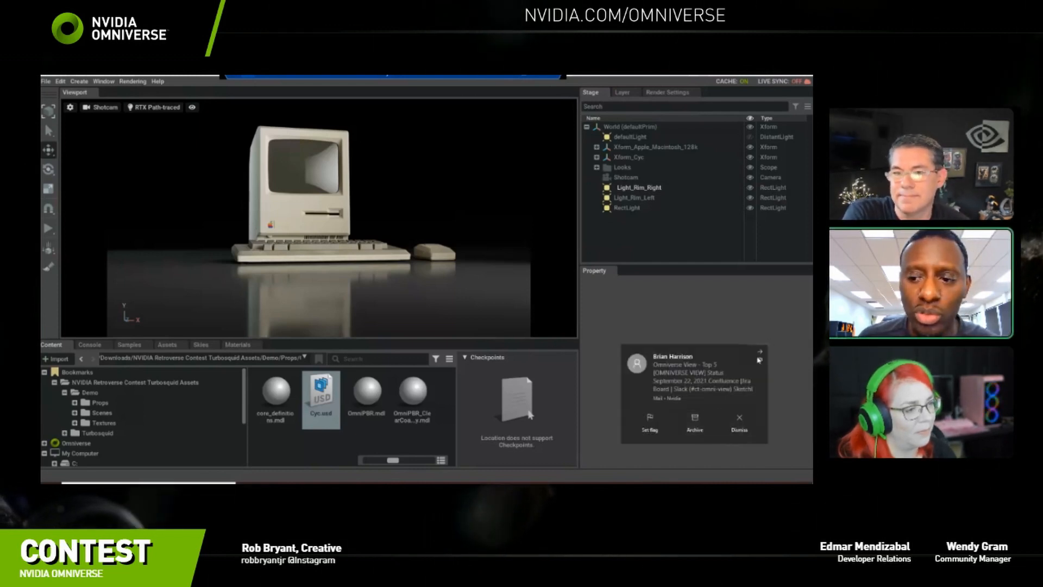
pyautogui.click(759, 359)
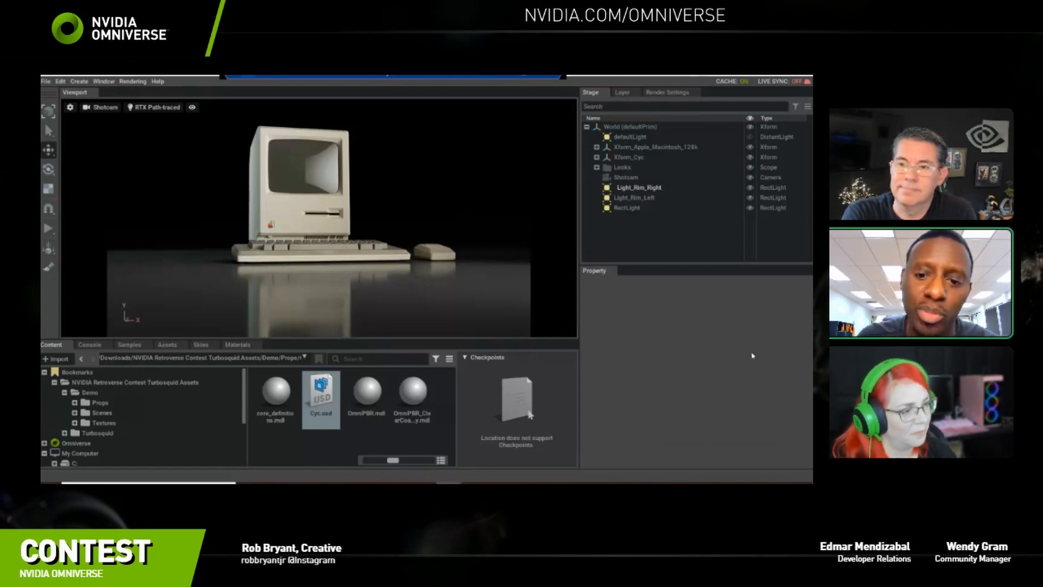
pyautogui.moveTo(576, 343); pyautogui.dragTo(574, 397)
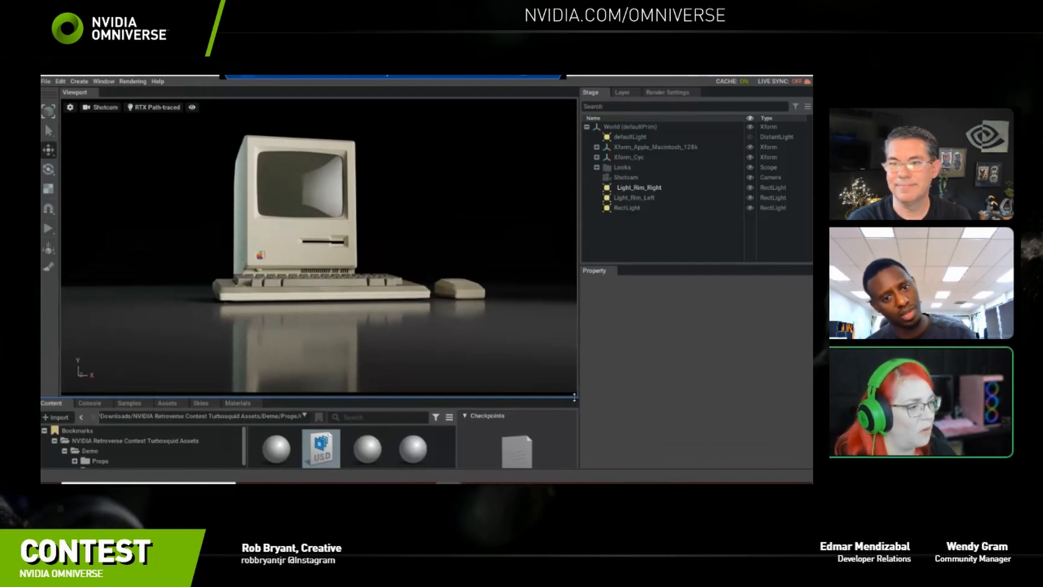